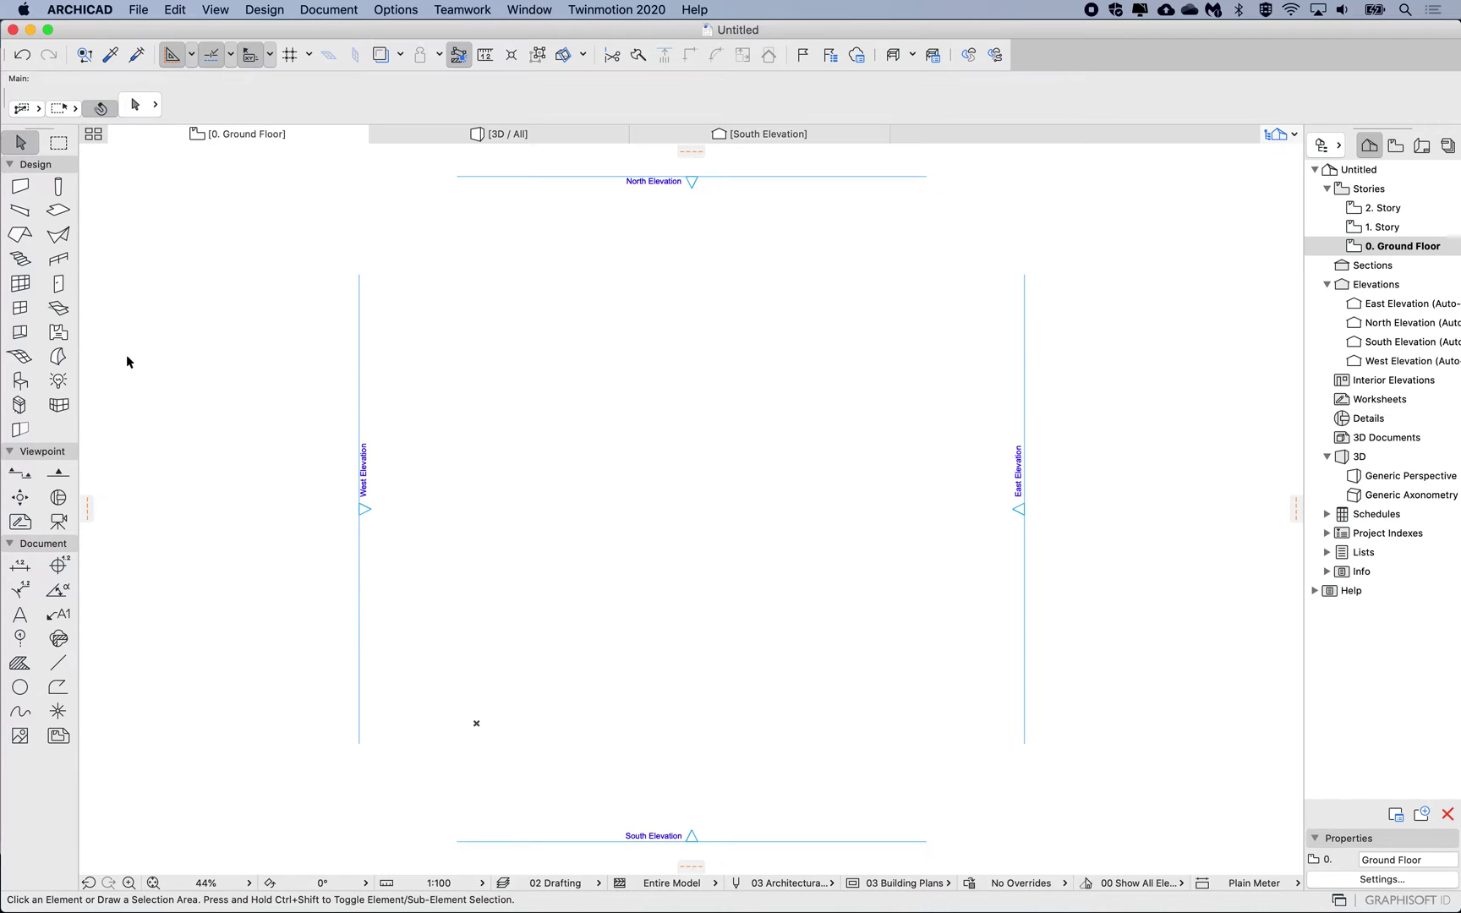
- Set the Morph tool's default uncut line pen to pen 1 (black, 0.13 mm)
click(58, 356)
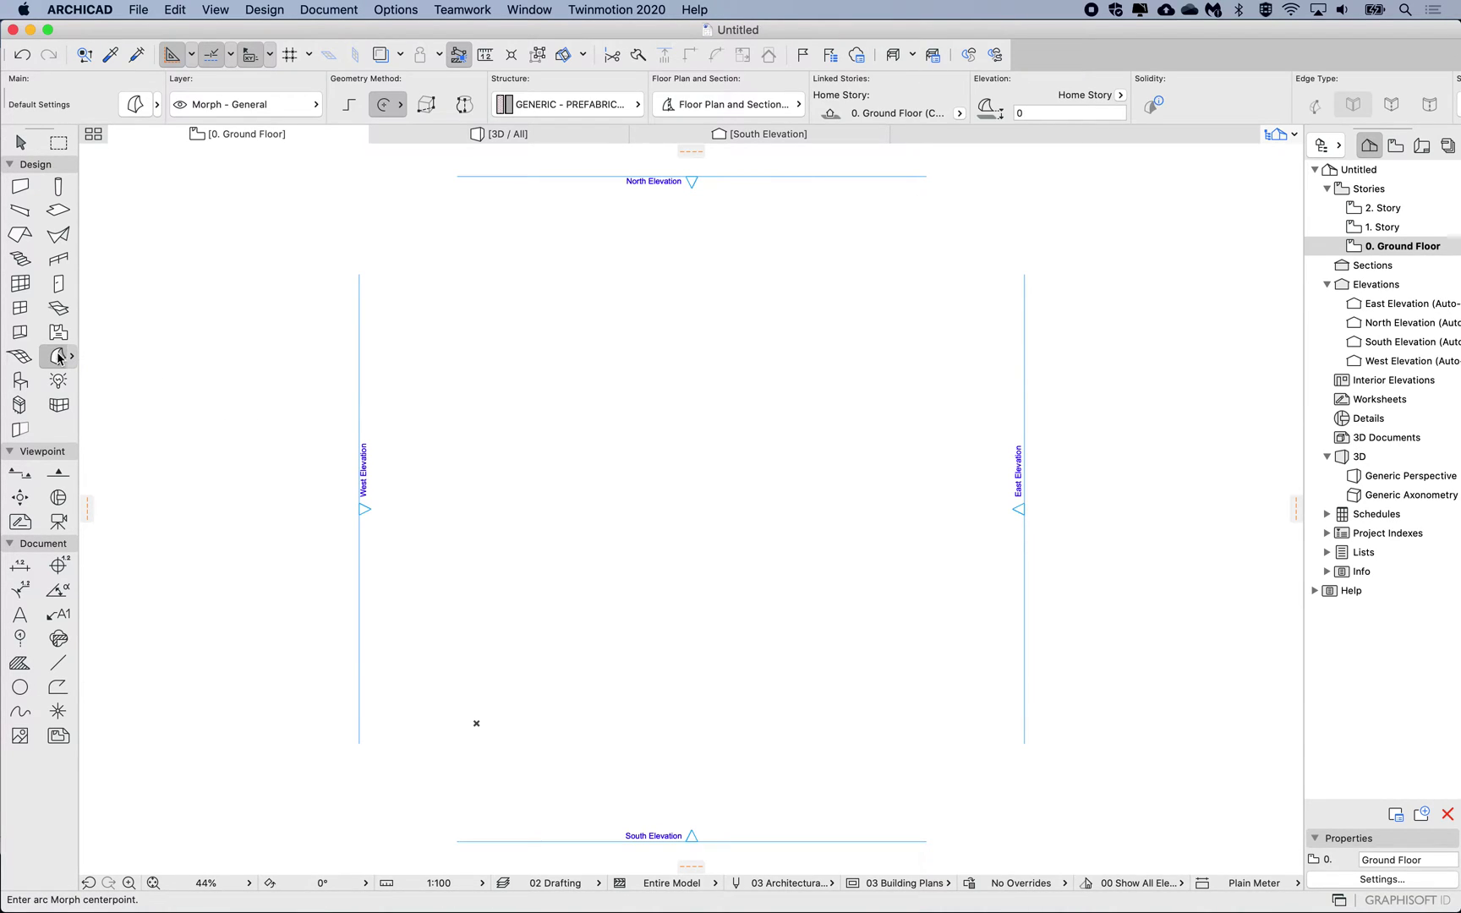
double_click(57, 356)
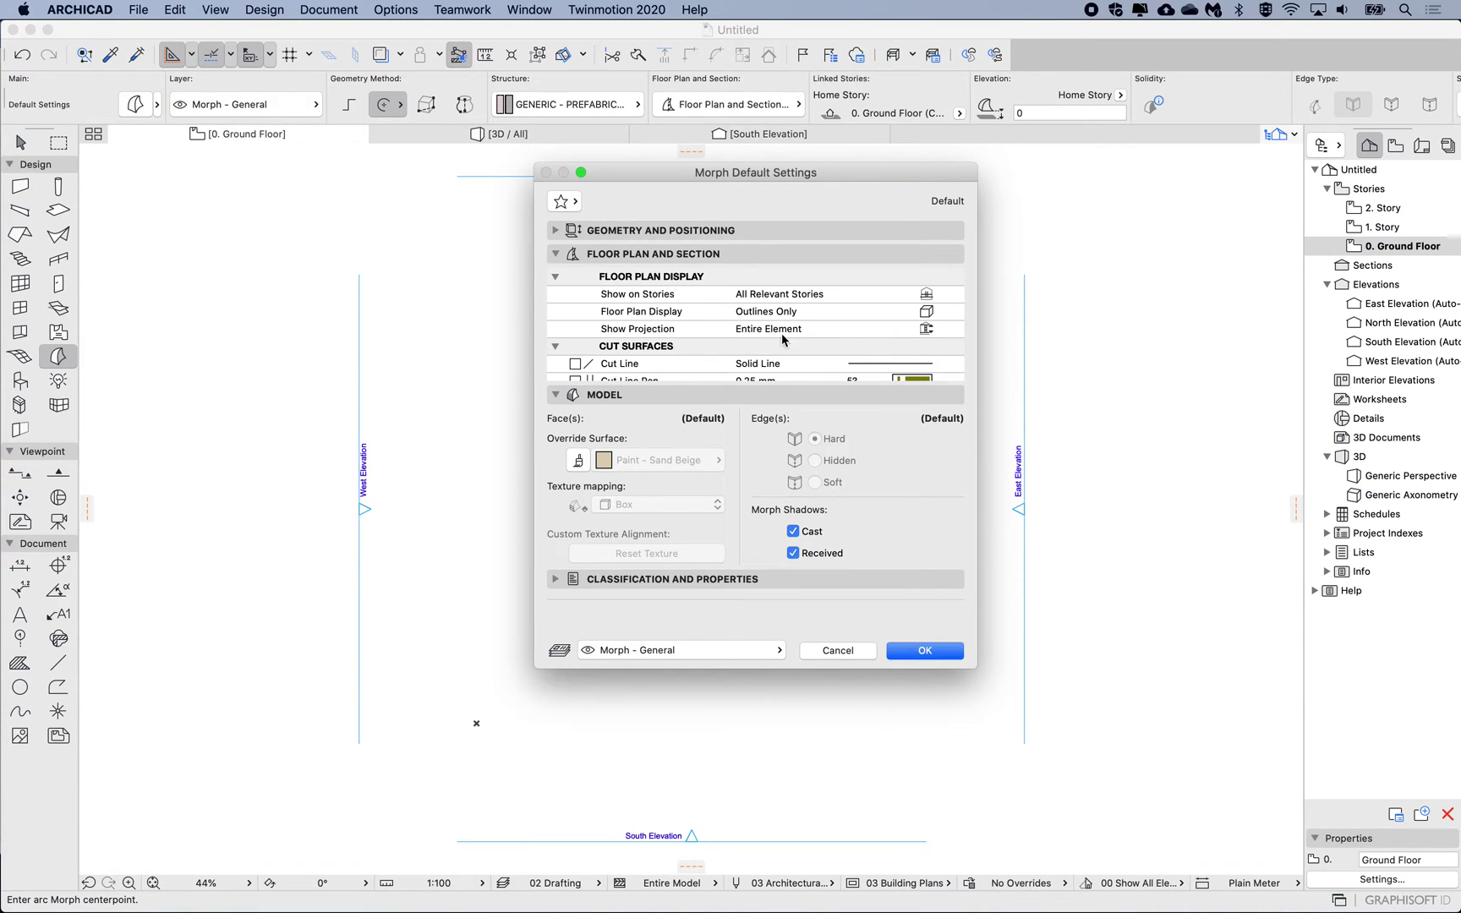
scroll(780, 333, down, 5)
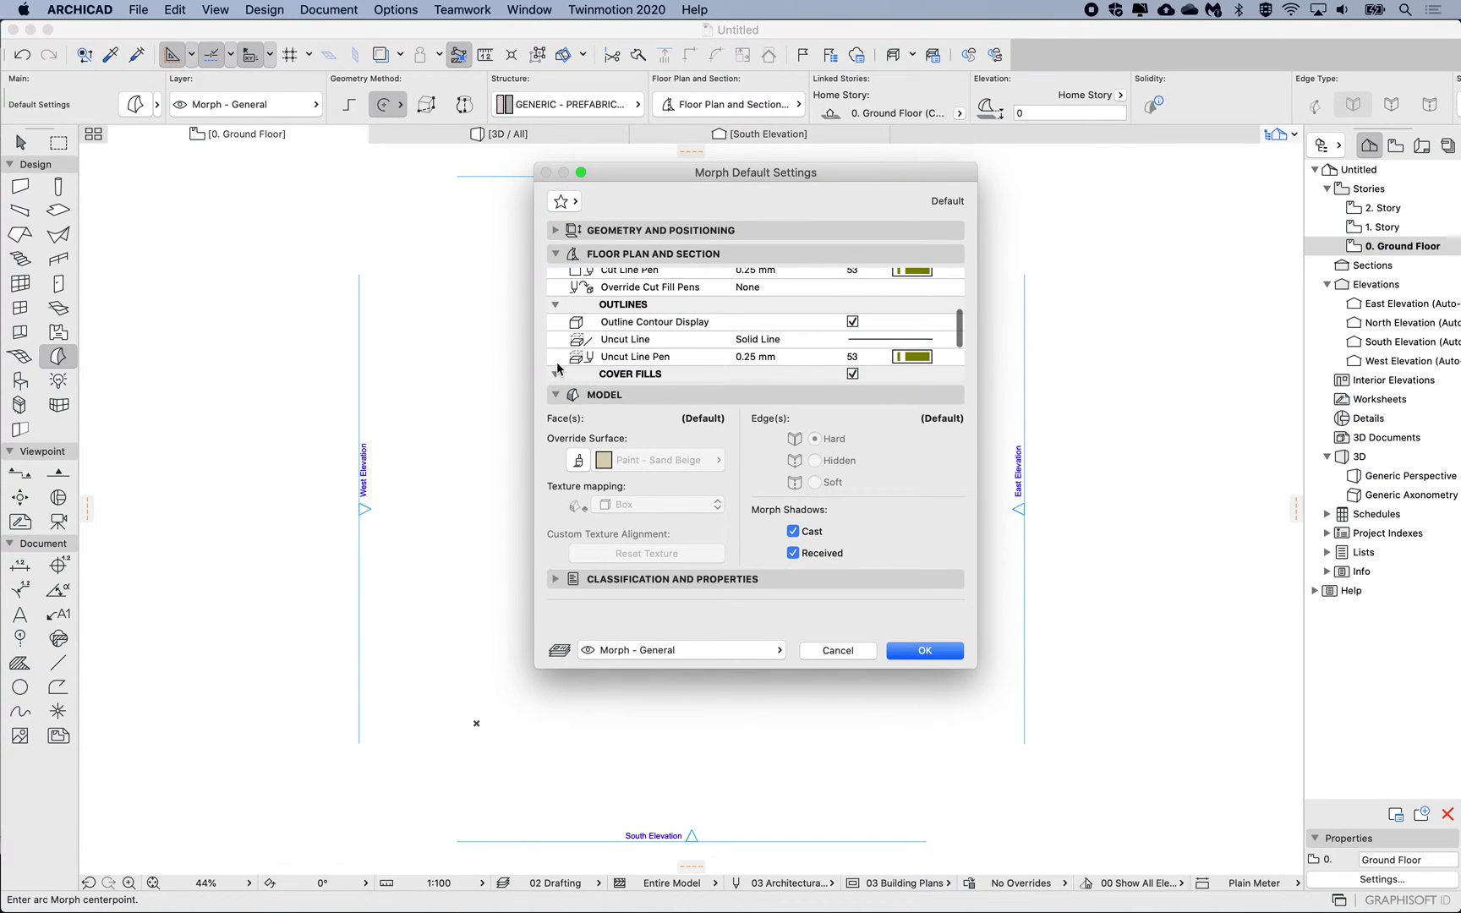
click(903, 356)
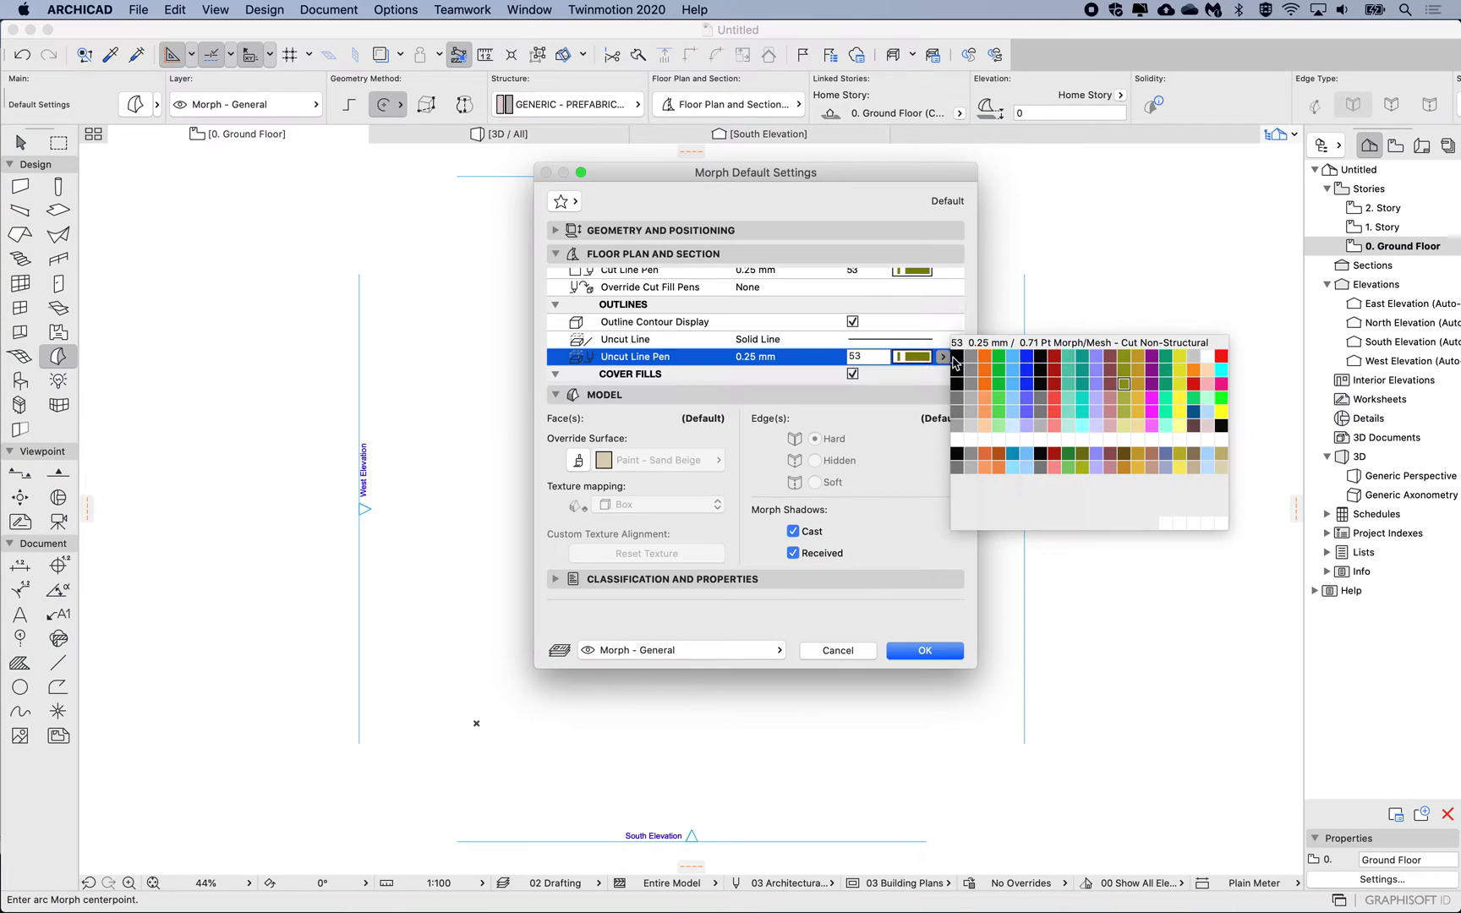
click(957, 361)
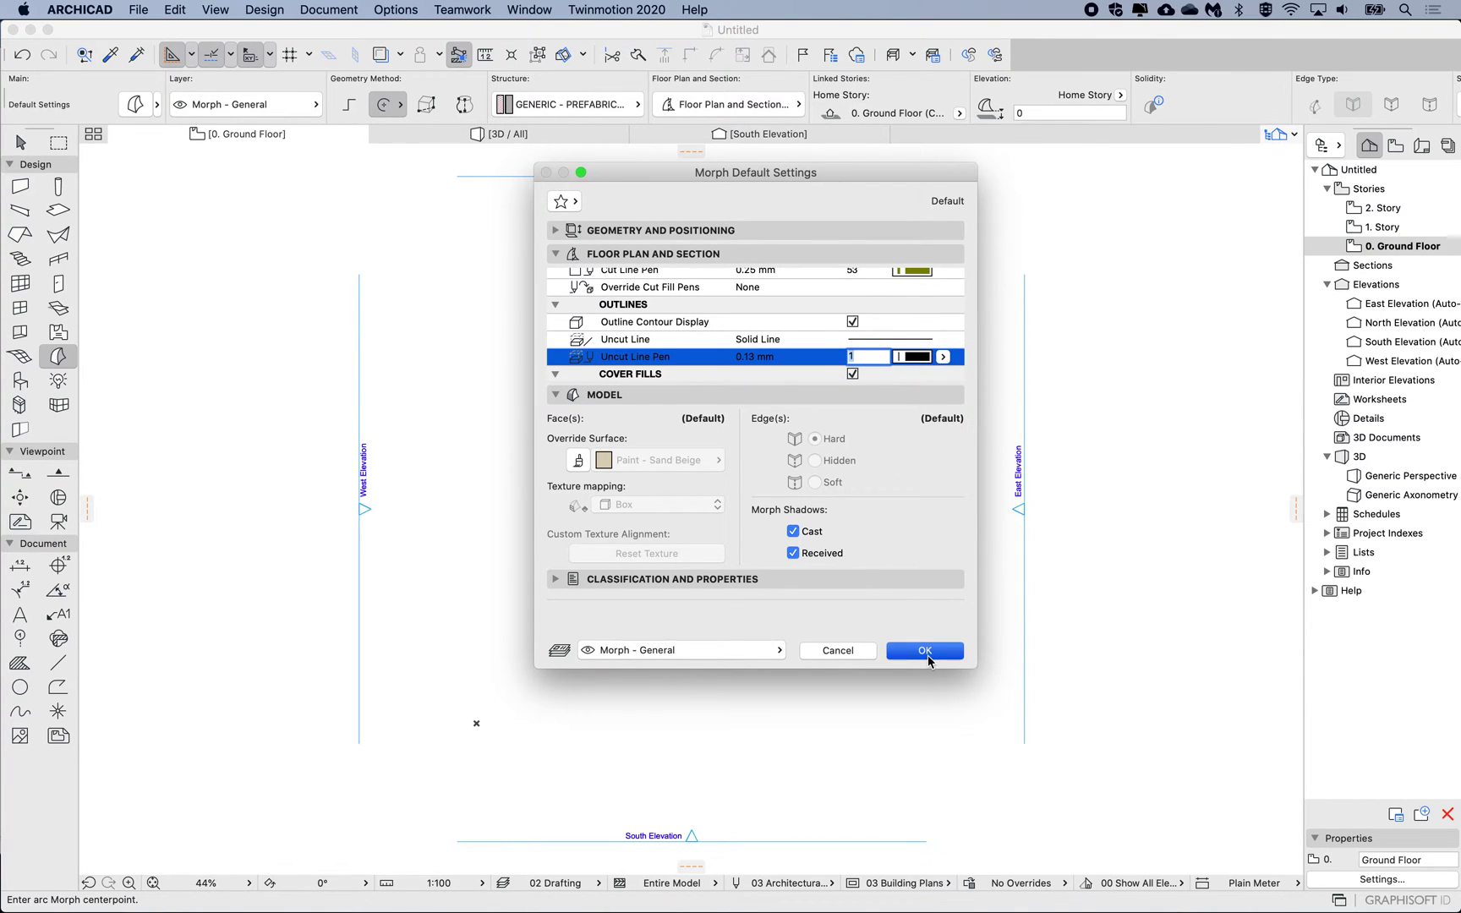
click(925, 651)
- In the 3D view, draw a box morph on the ground plane with a height of about 2544 mm
click(454, 143)
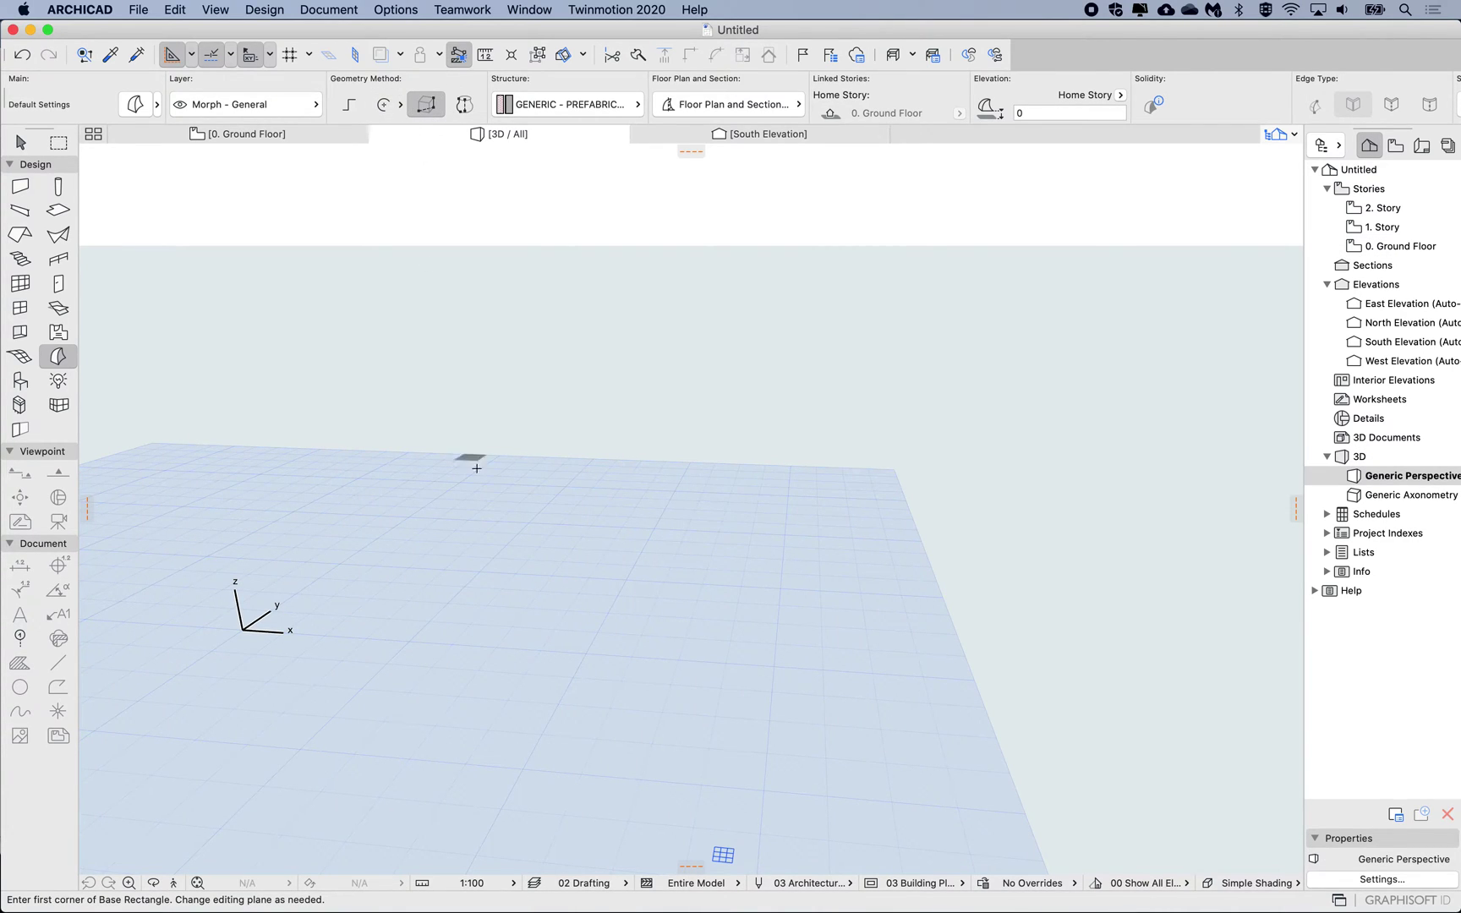
click(415, 621)
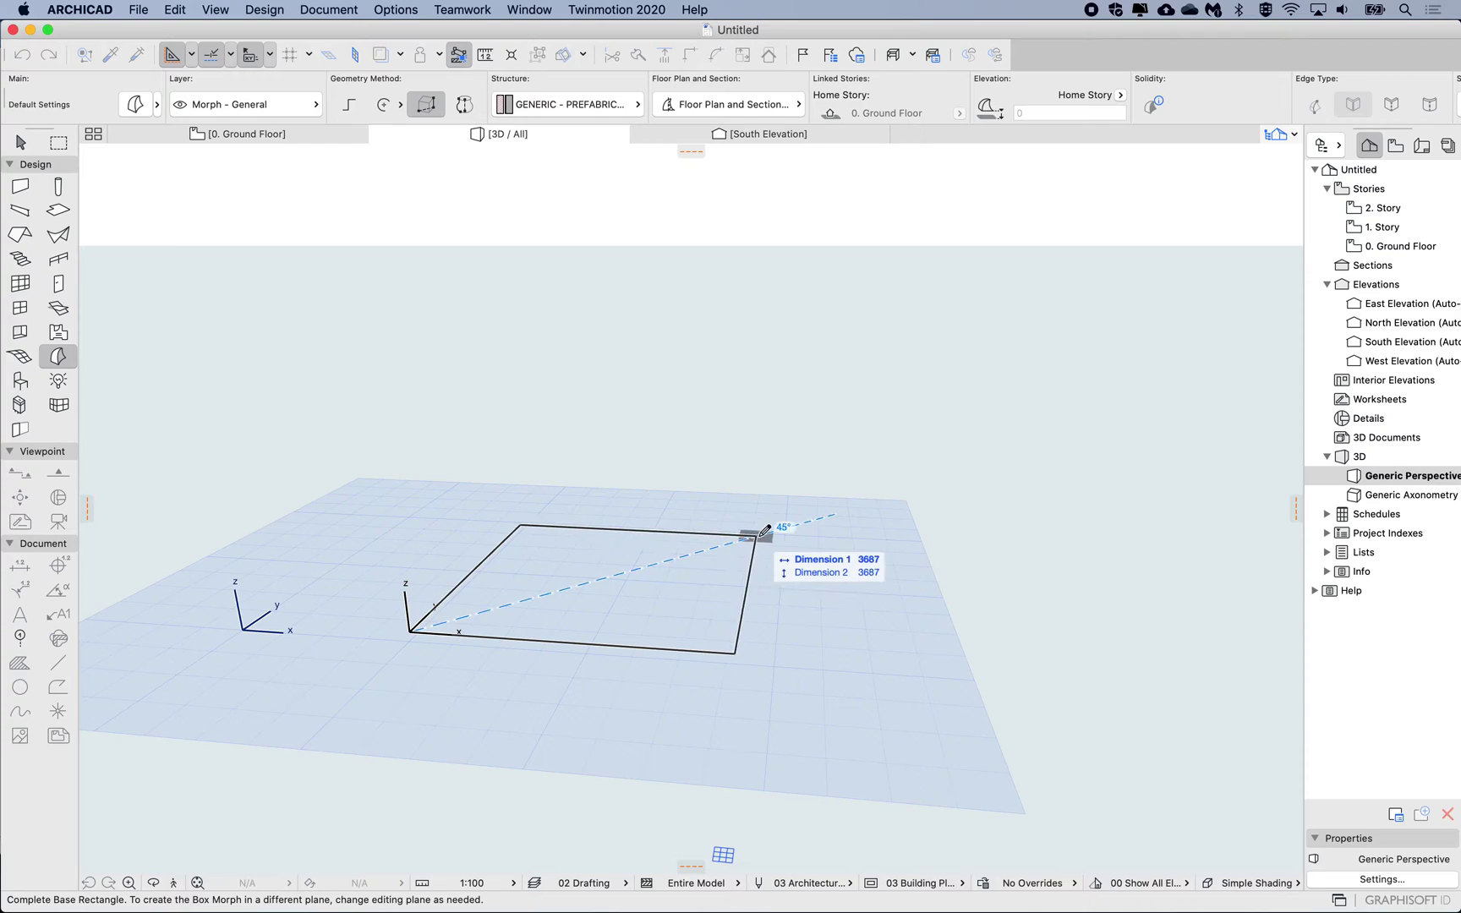
click(781, 535)
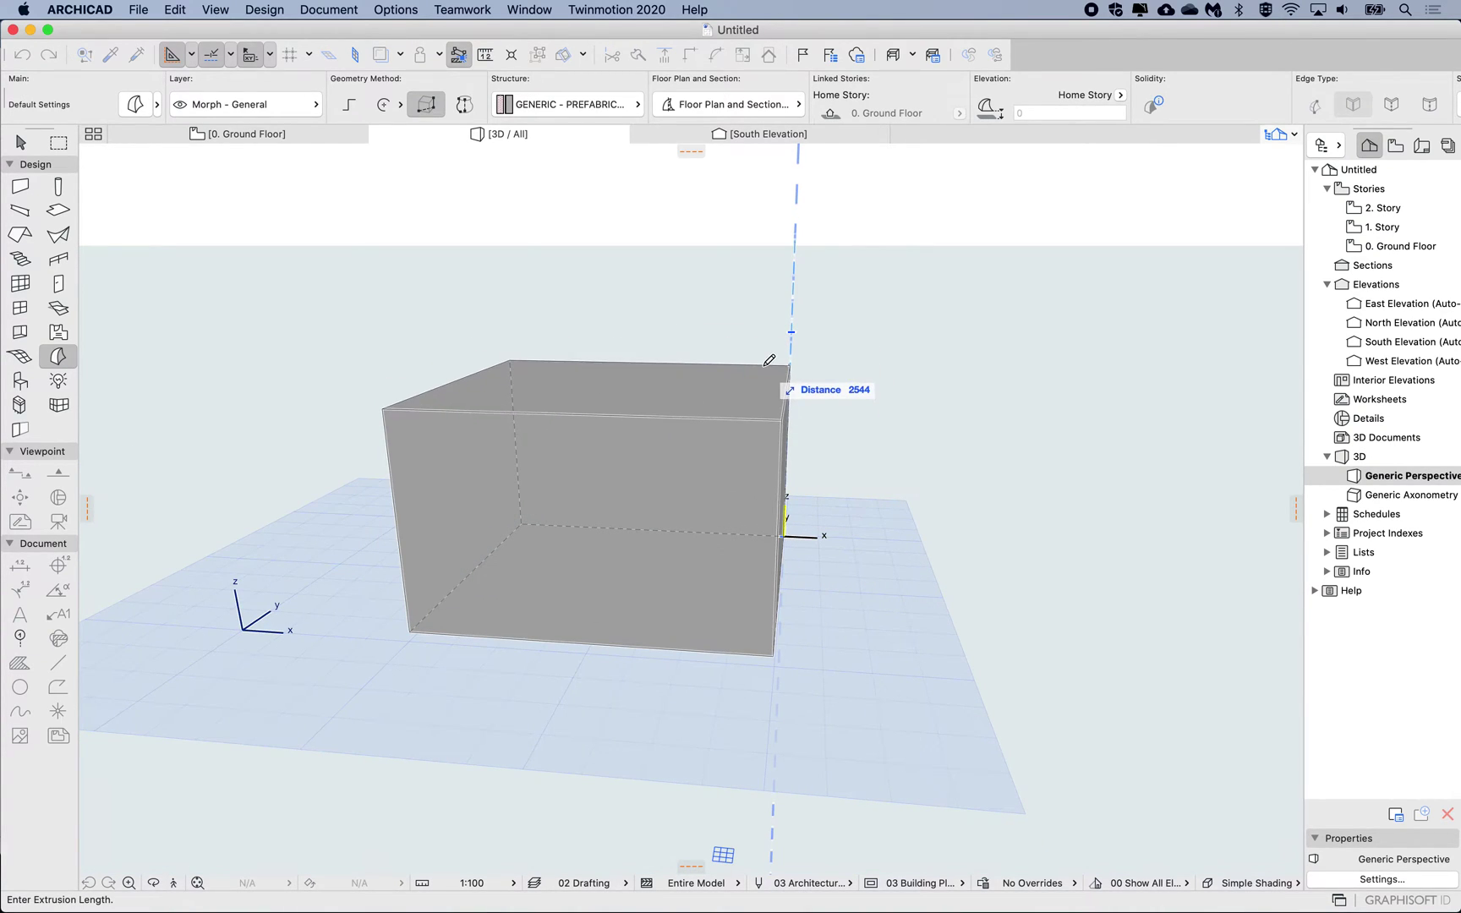
click(765, 365)
- Place a copy of the box beside the original, a little over 5 m away along the x axis
shift+middle_drag(628, 471, 623, 466)
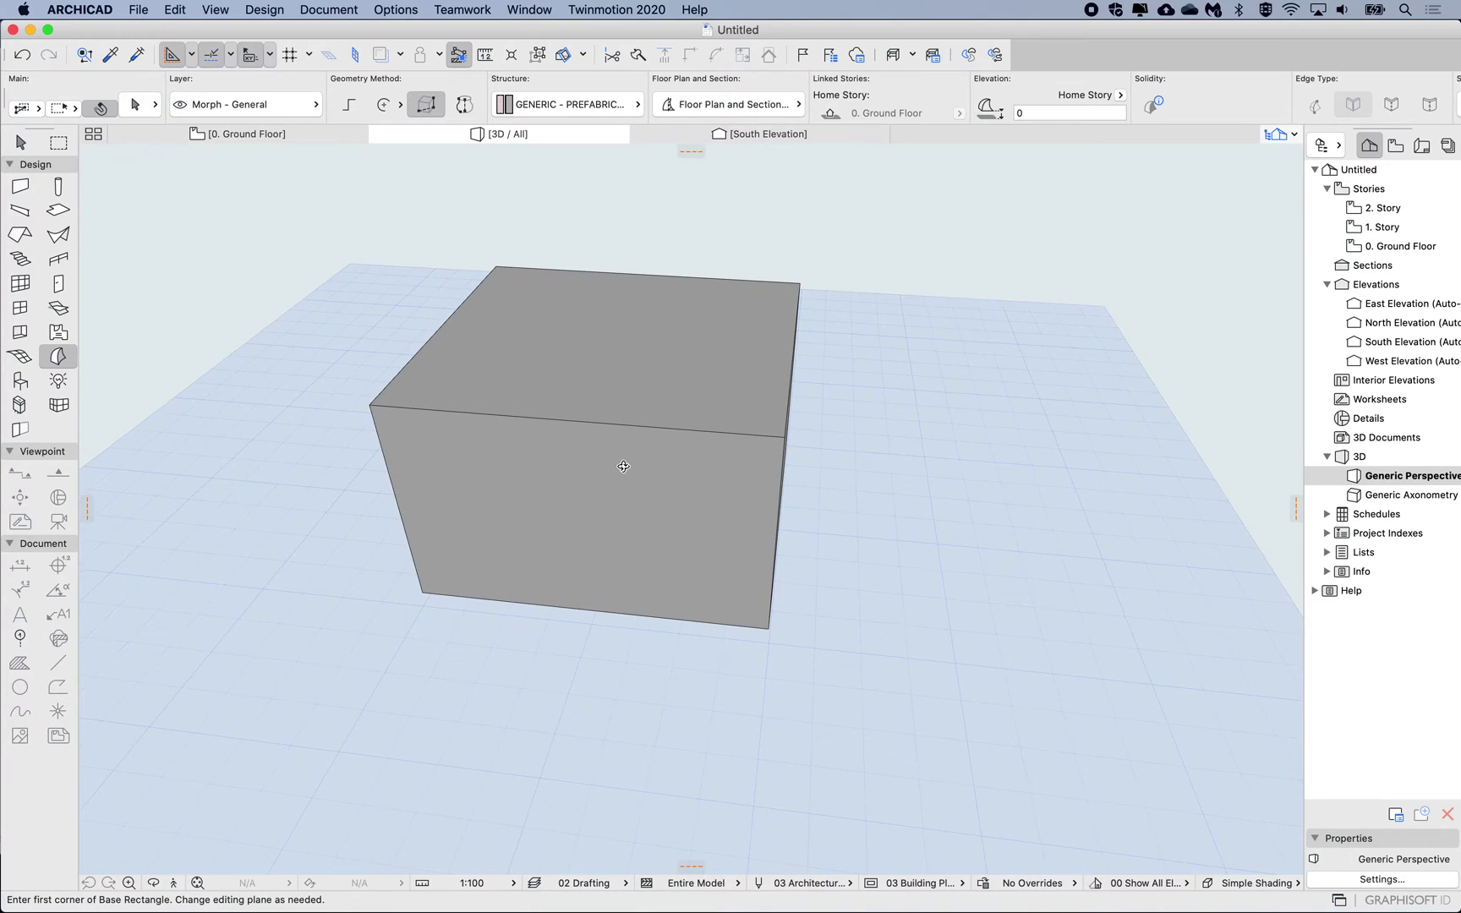
shift+click(572, 549)
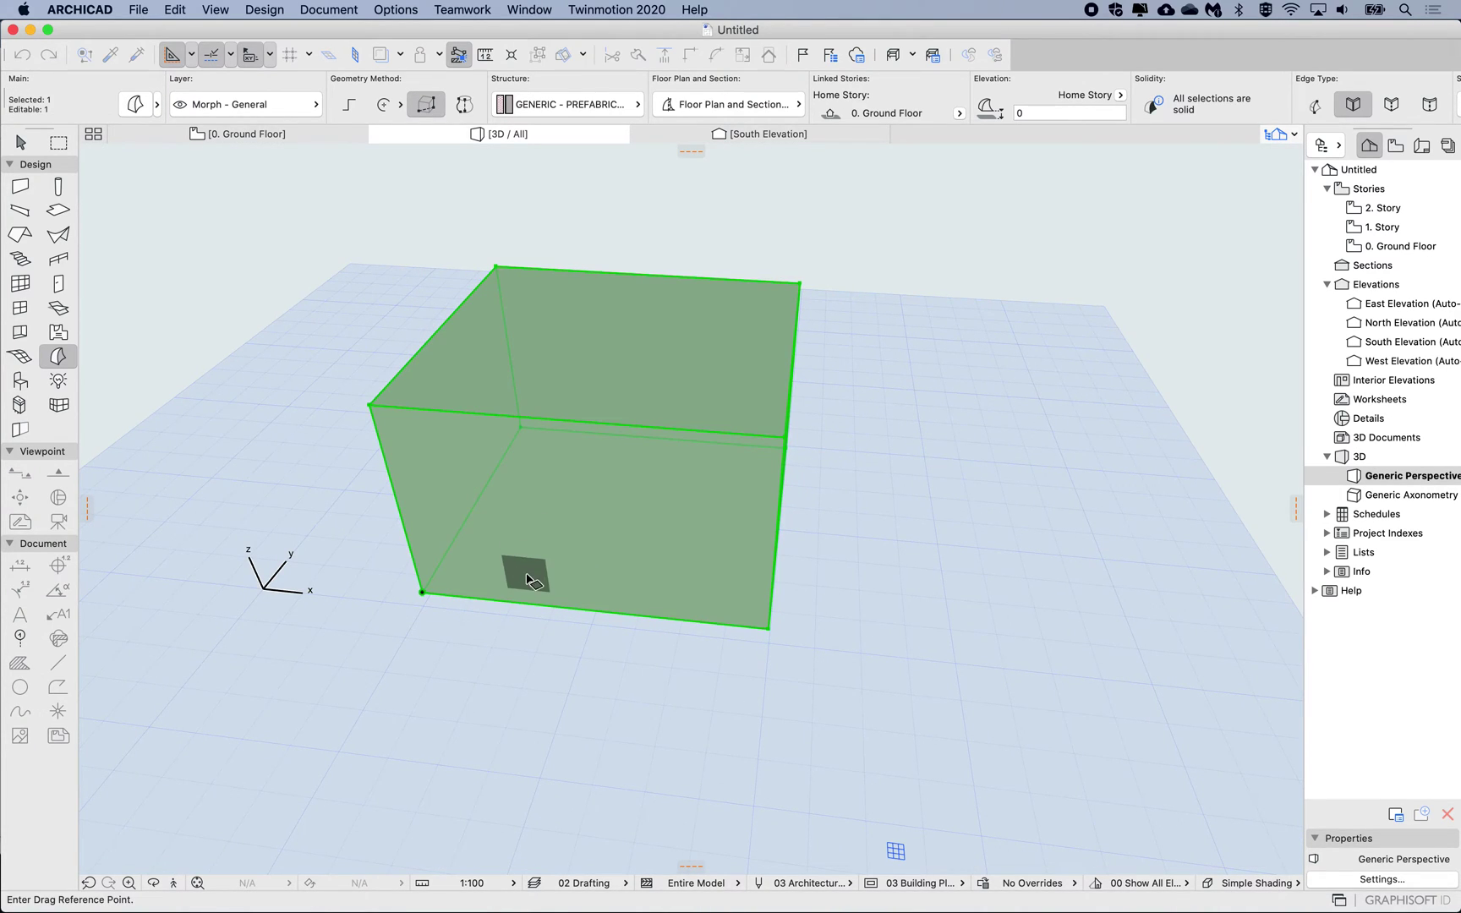
click(491, 660)
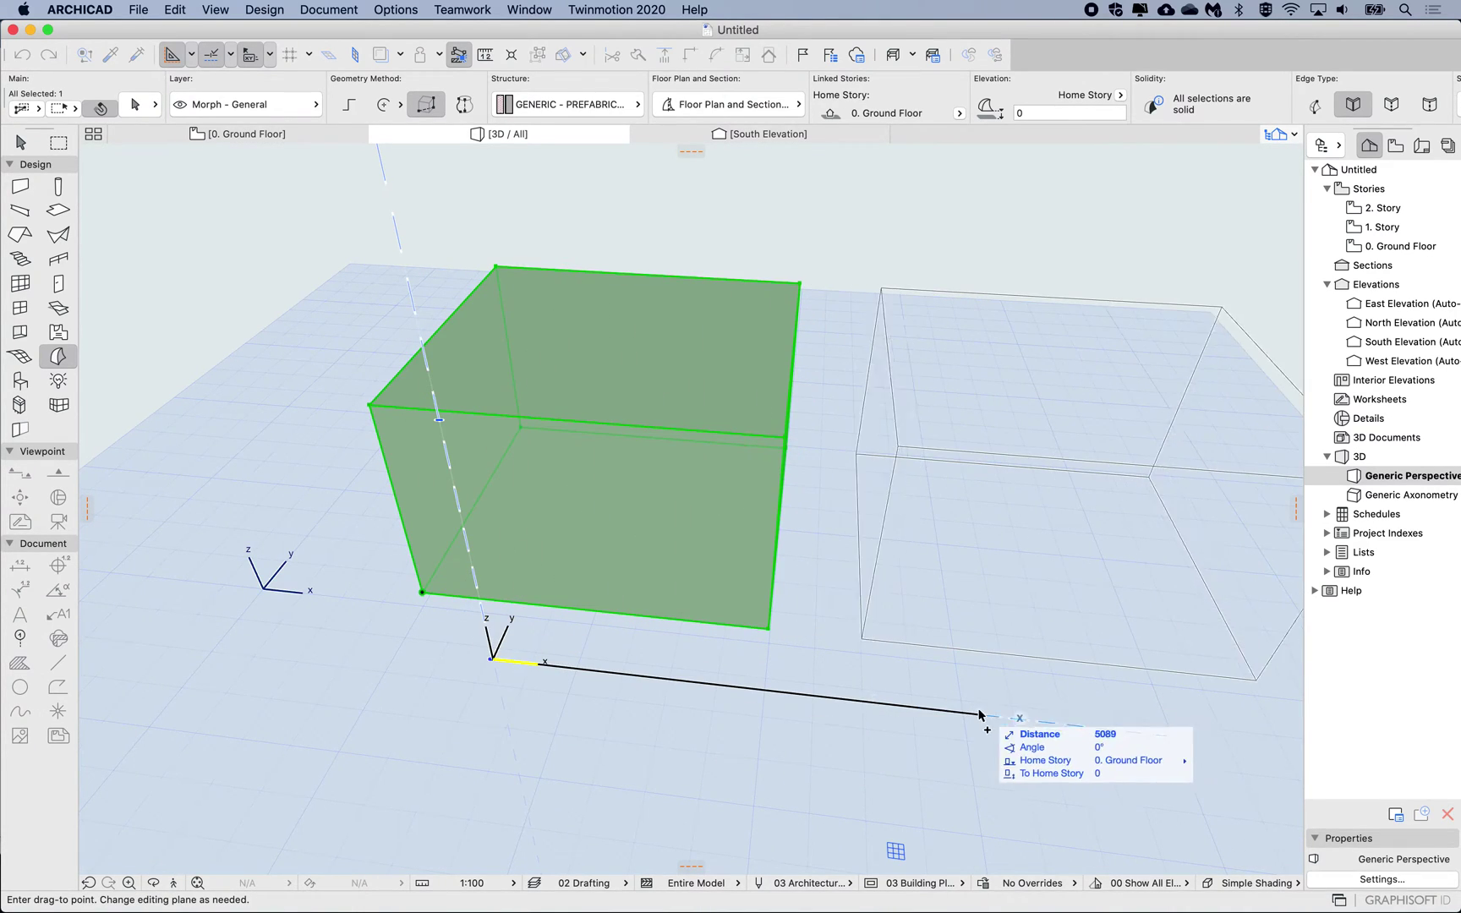
click(1015, 718)
click(686, 551)
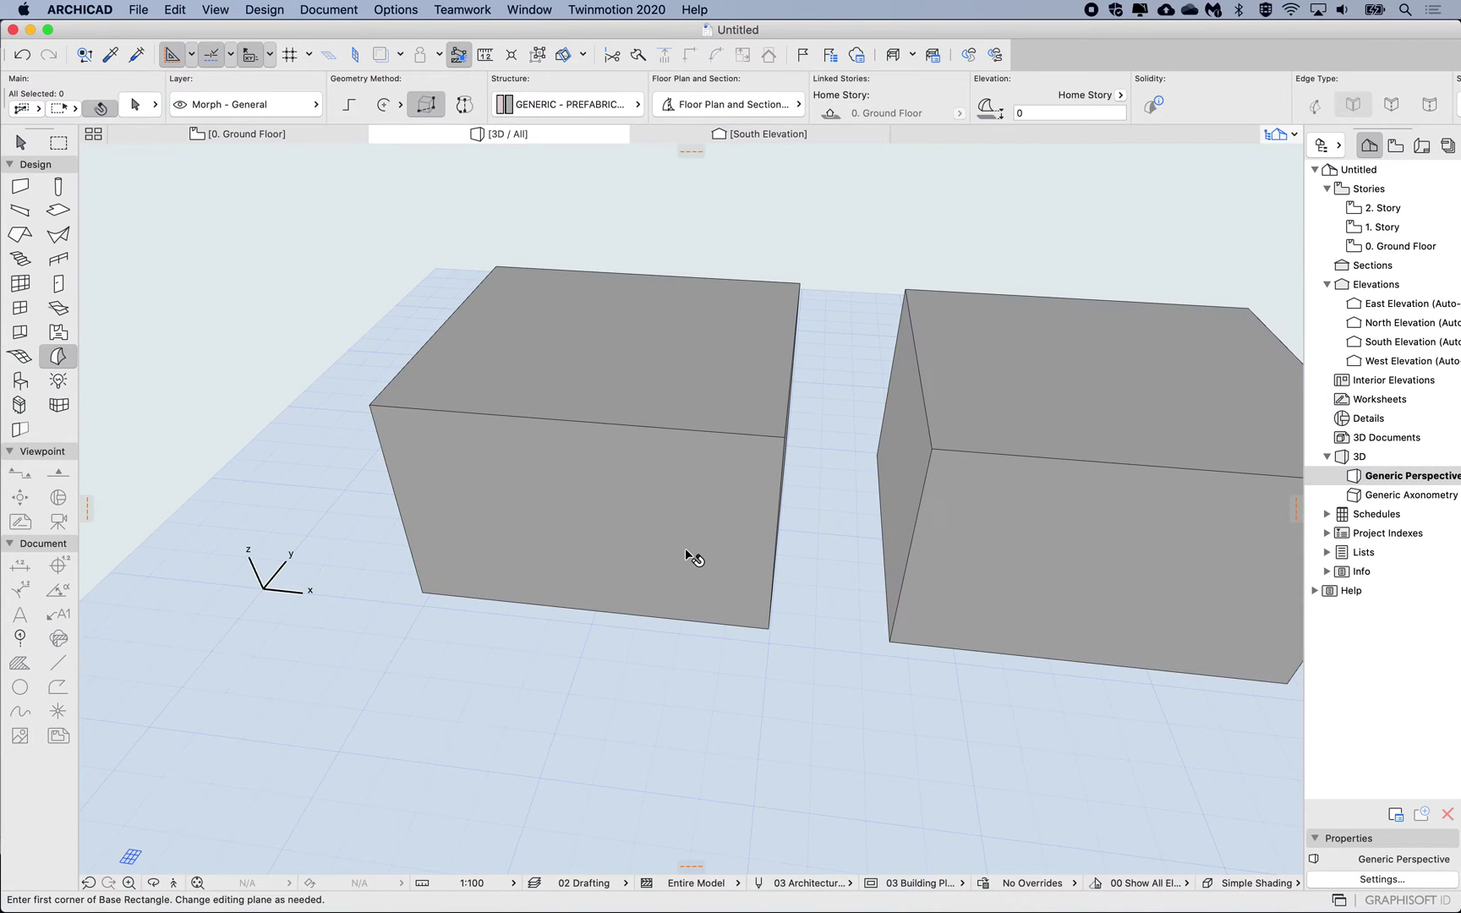
right_click(686, 550)
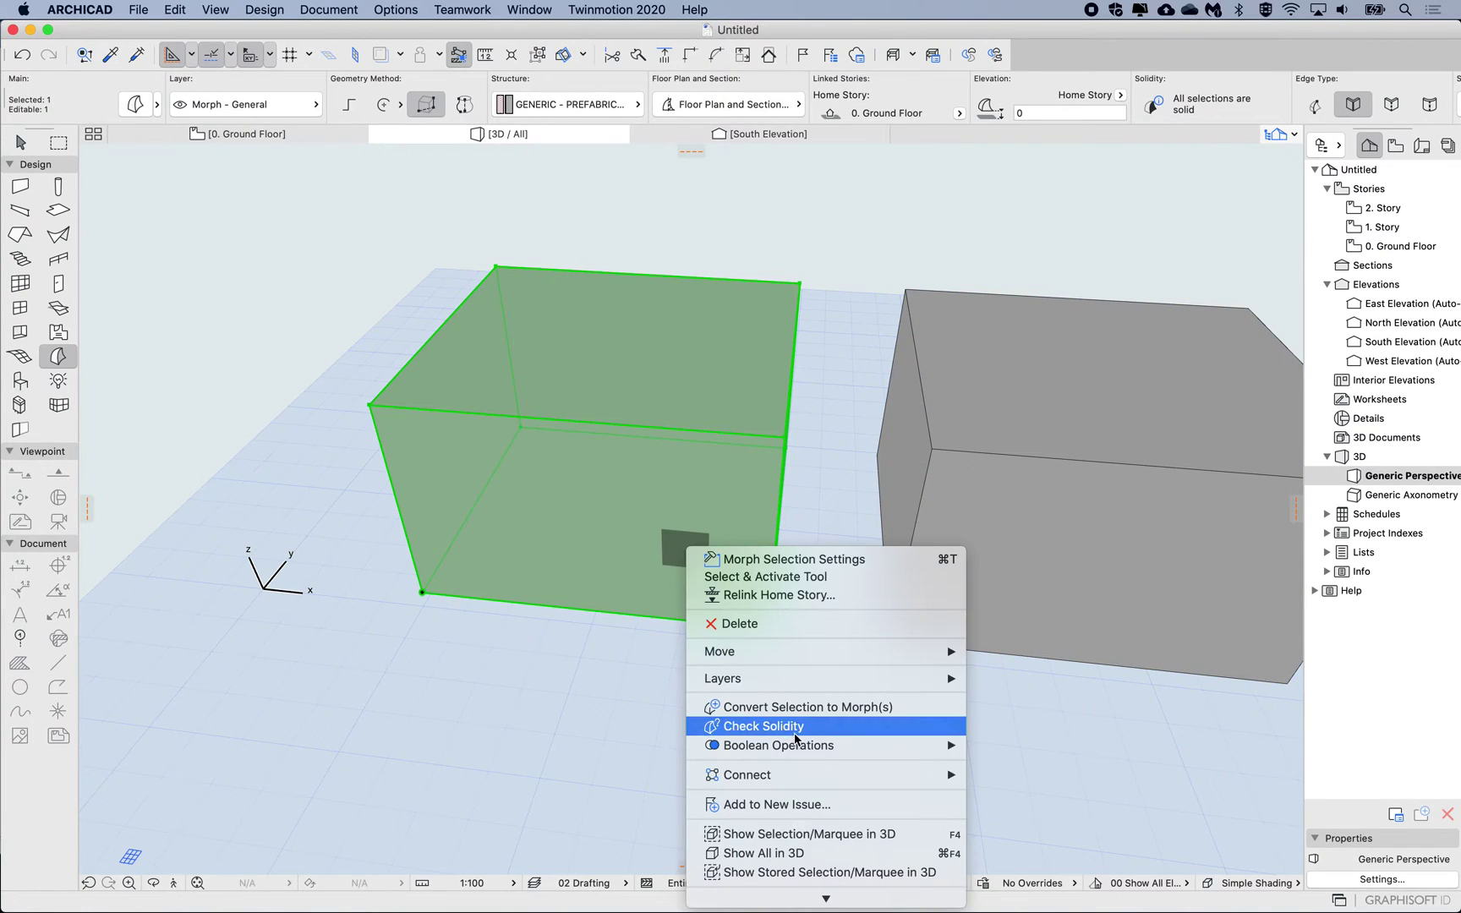
mouse_move(856, 657)
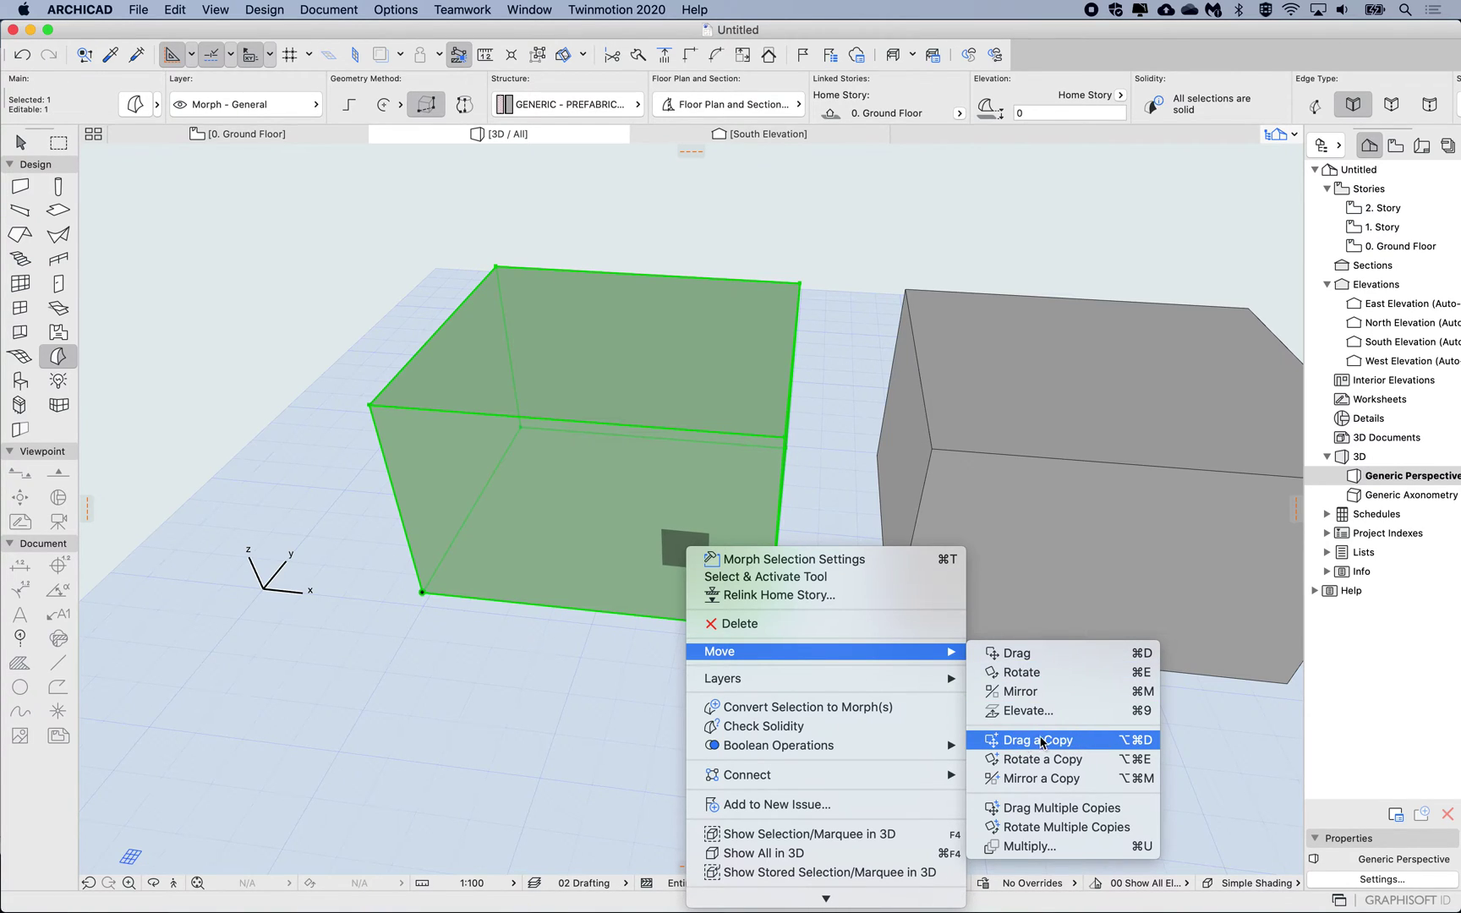
click(1001, 742)
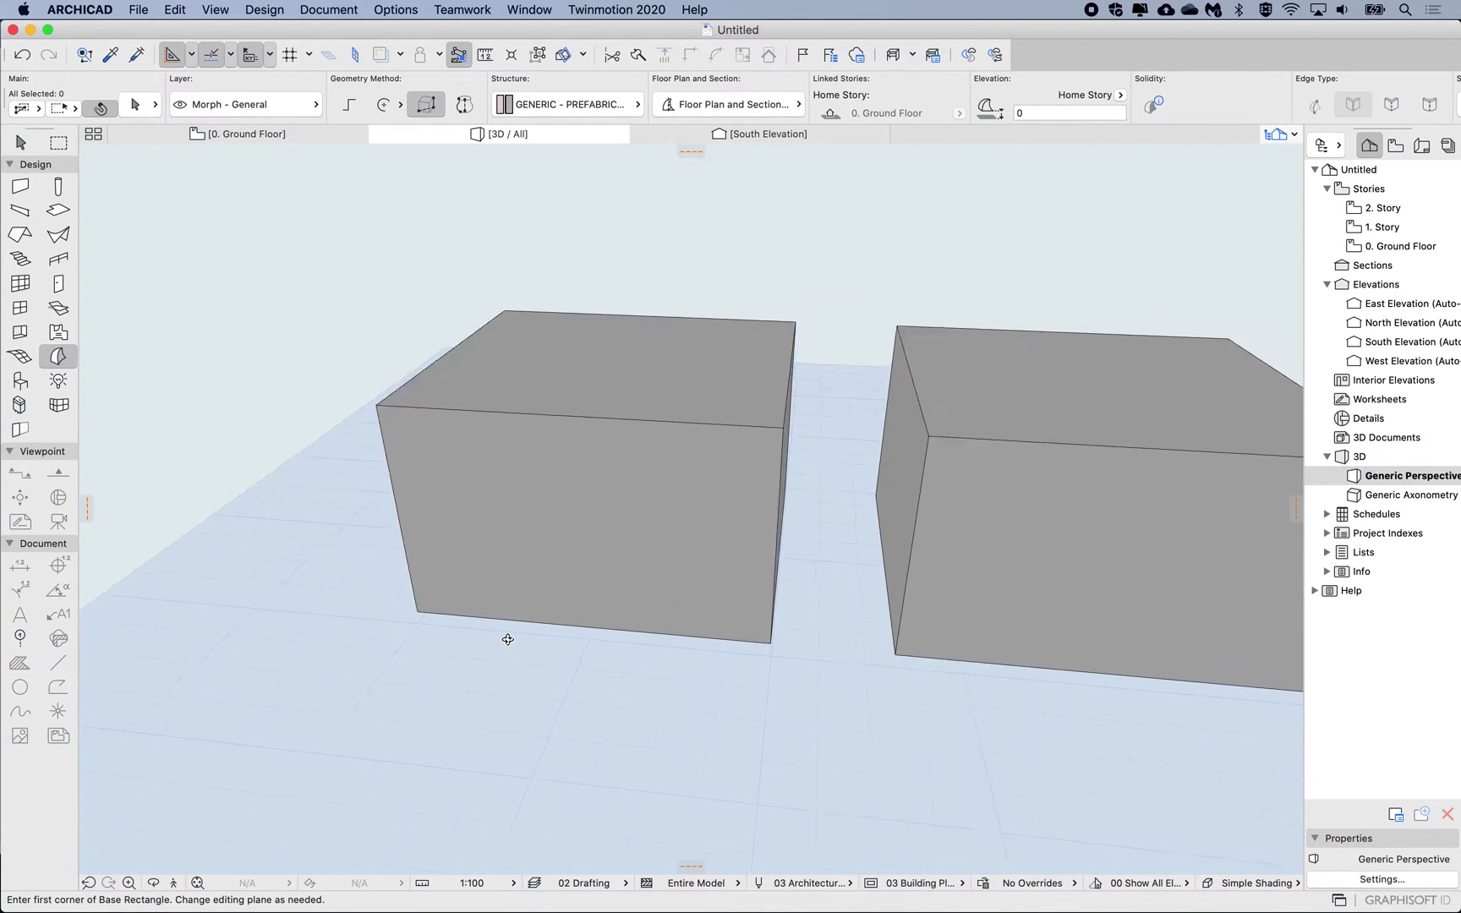
- Select the original box and draw an upright rectangular base for a box morph on its front face
scroll(508, 639, up, 5)
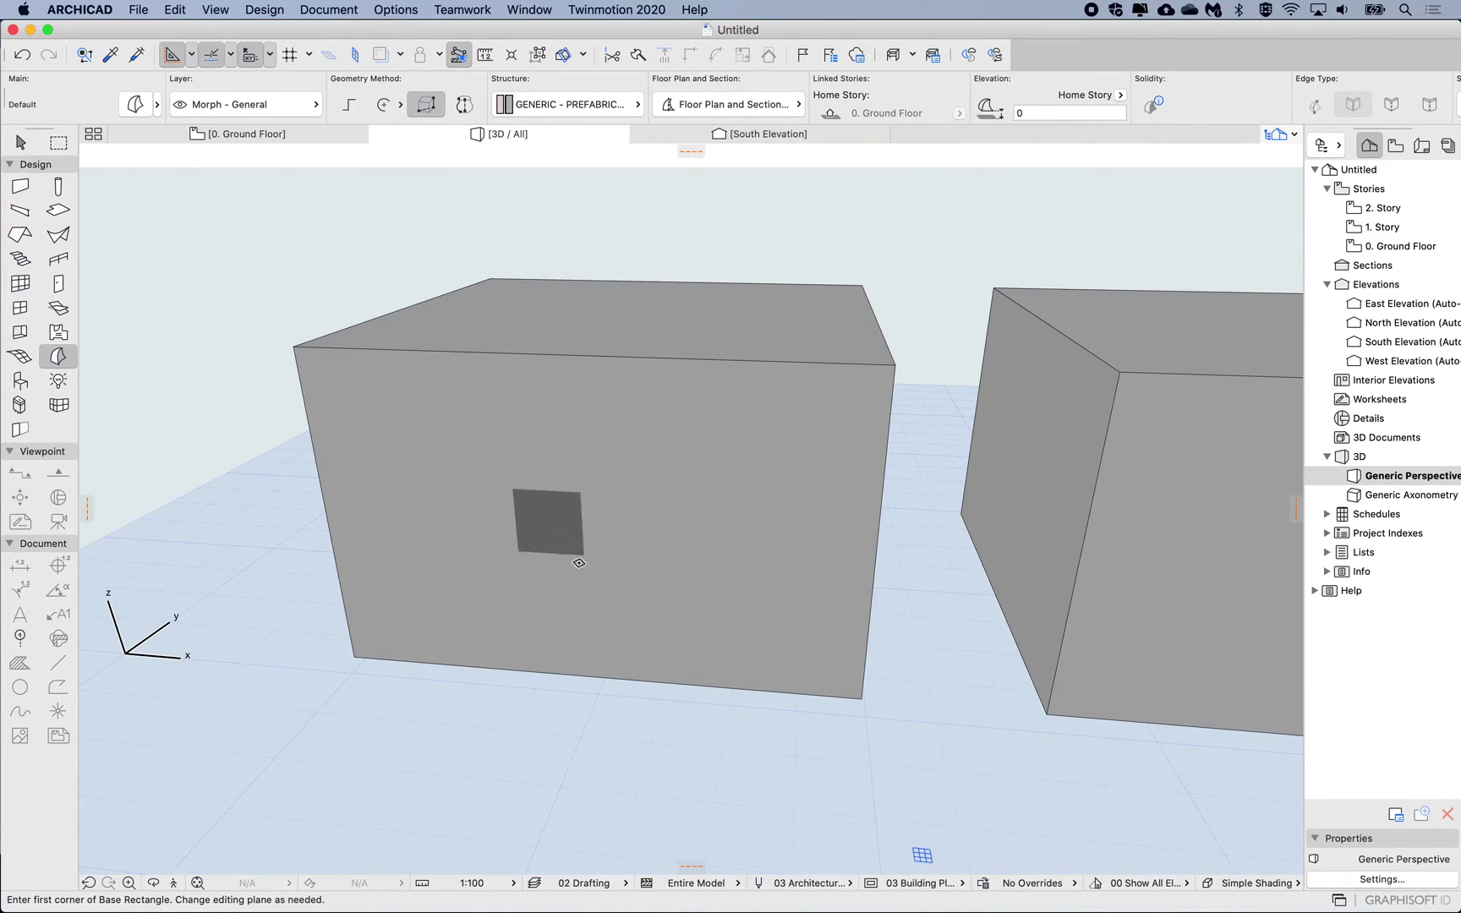
shift+middle_drag(626, 512, 602, 541)
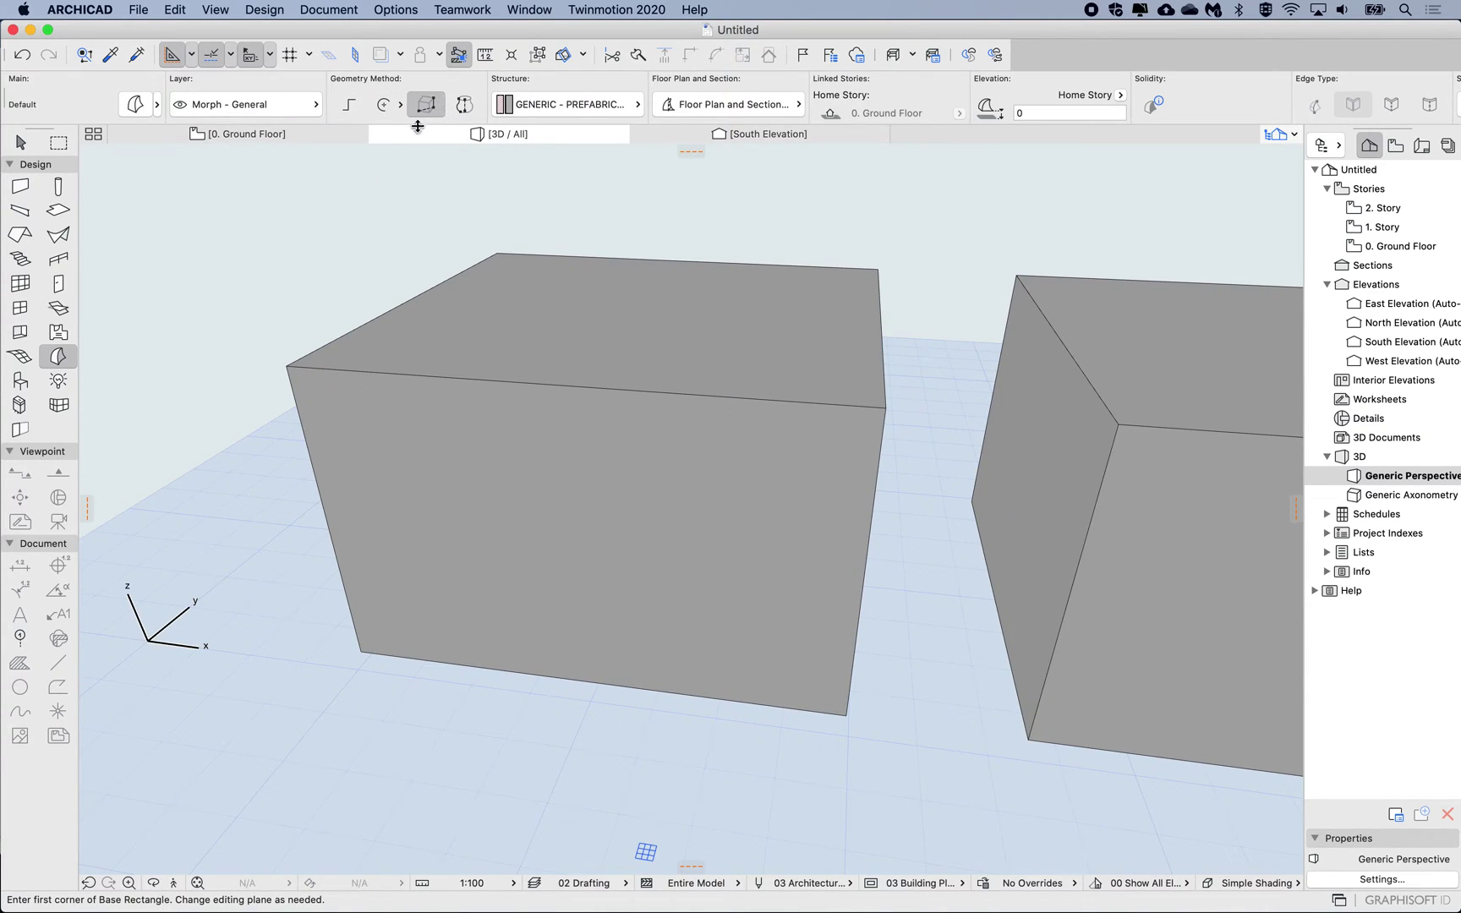
shift+click(603, 478)
shift+middle_drag(558, 516, 554, 514)
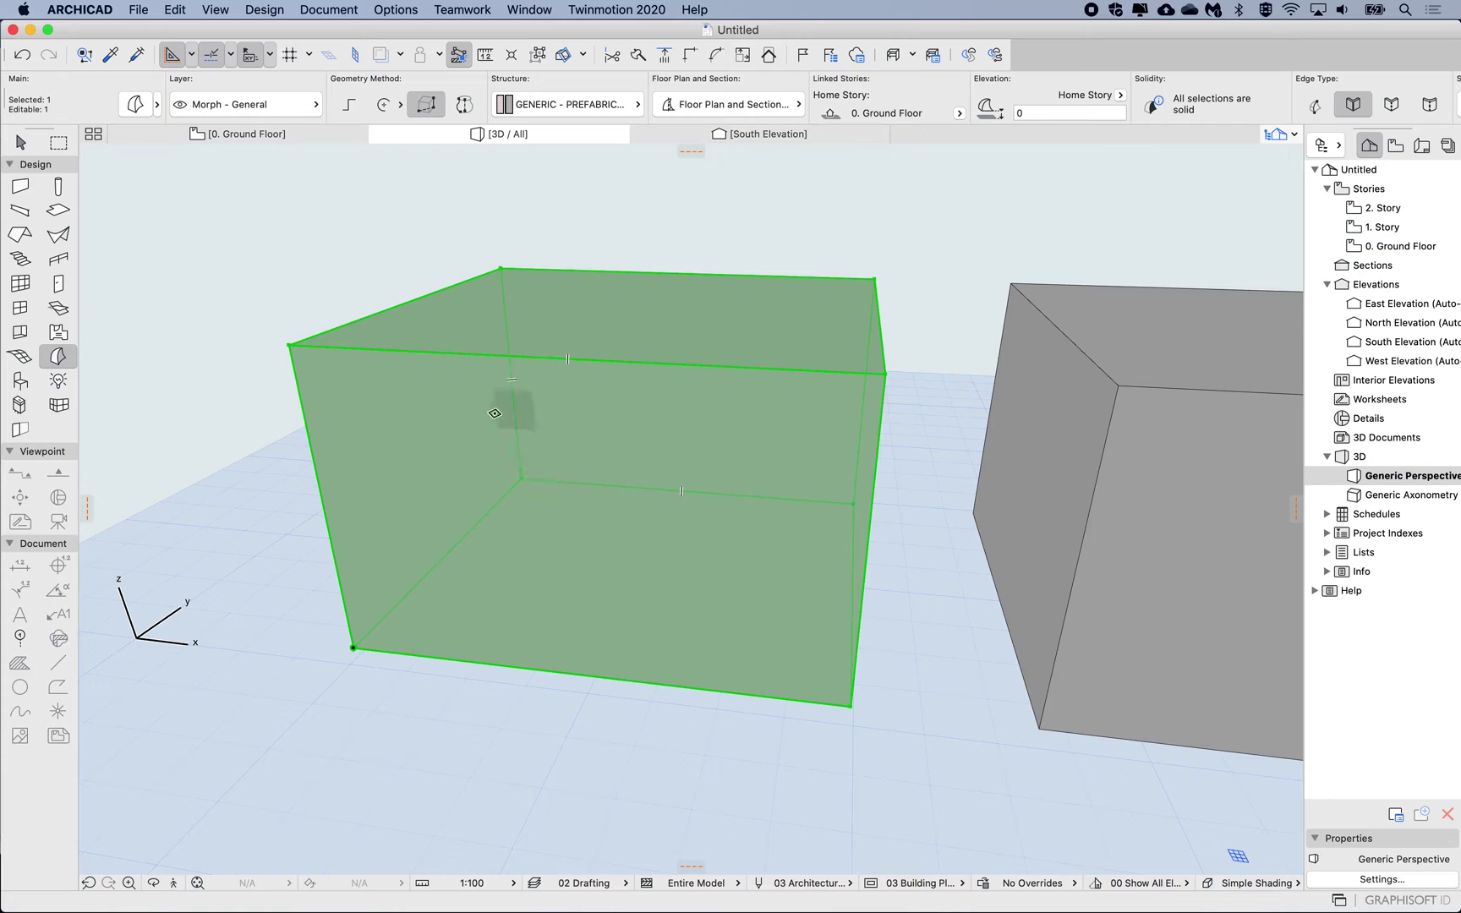
click(477, 425)
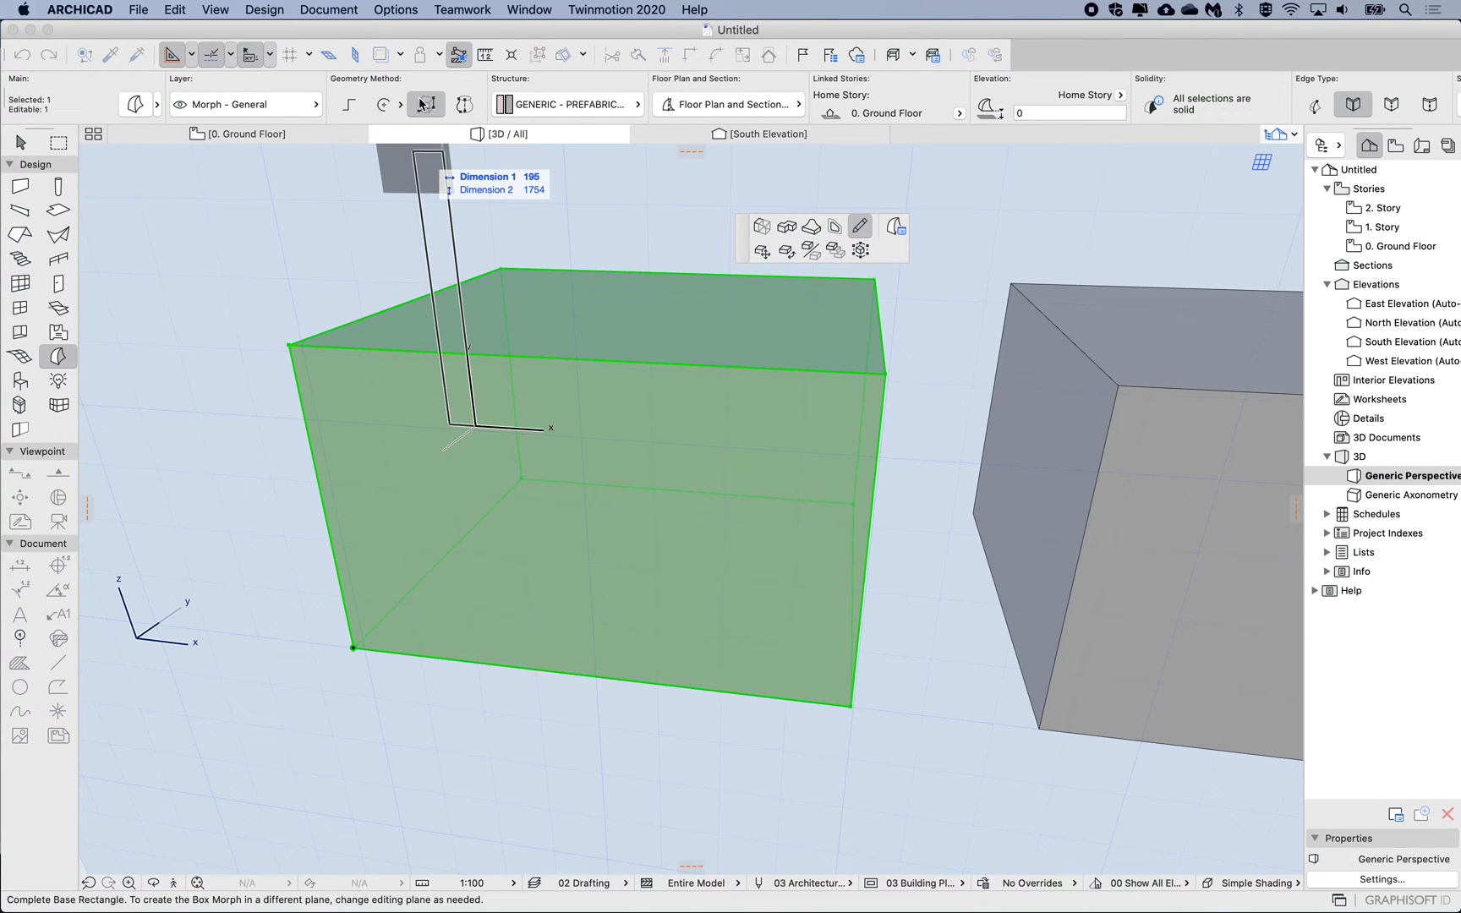
click(583, 566)
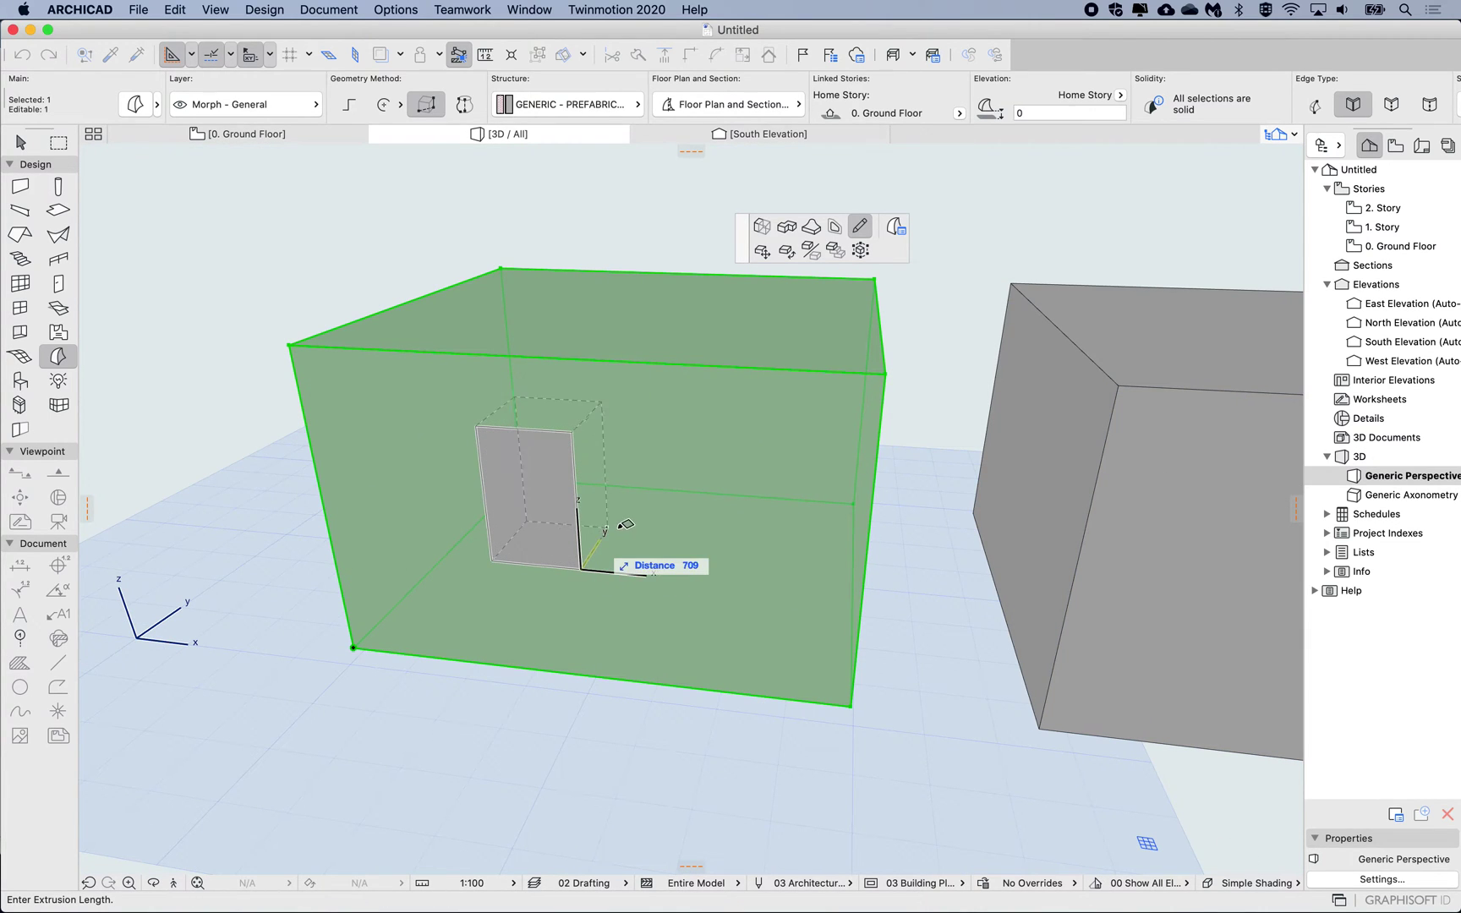
- Extrude the rectangle about 3717 mm through the box's full depth to its back face, cutting a through opening
shift+middle_drag(655, 492, 661, 497)
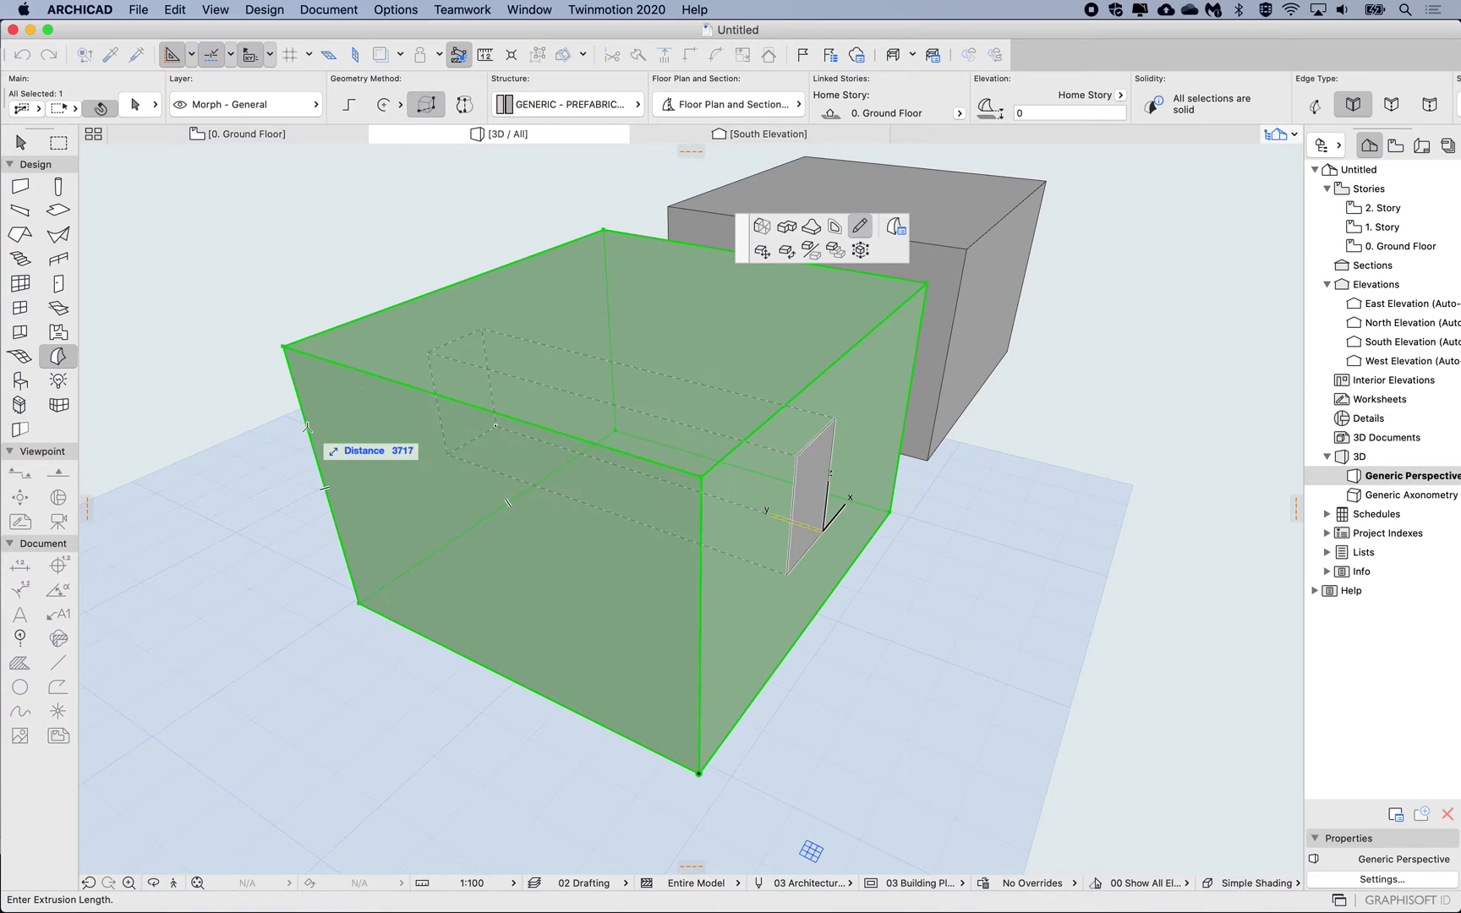
shift+middle_drag(309, 427, 313, 428)
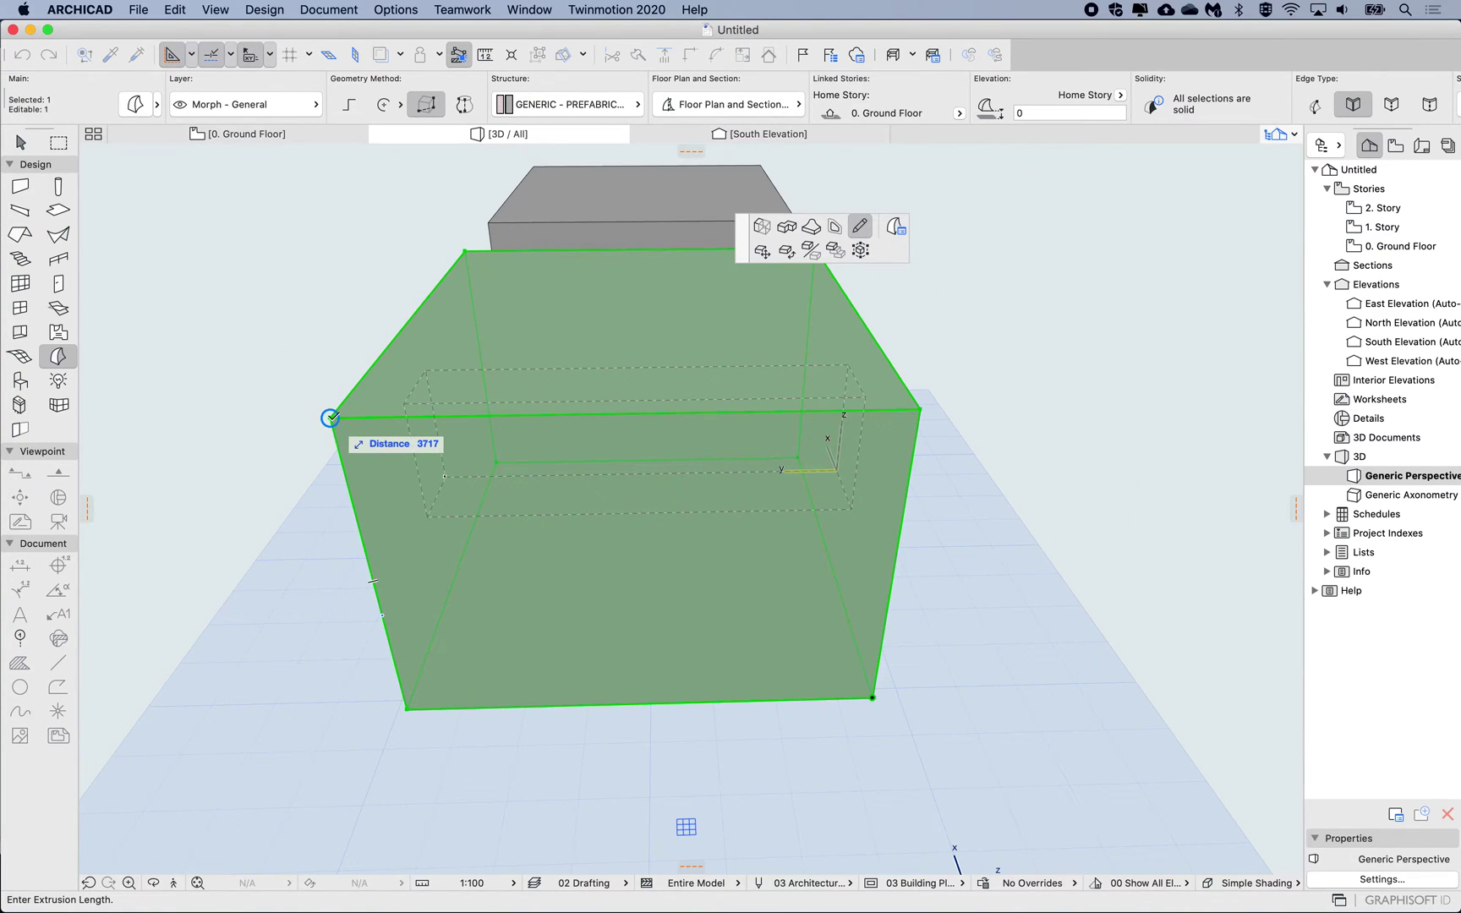
click(331, 418)
shift+middle_drag(330, 418, 333, 419)
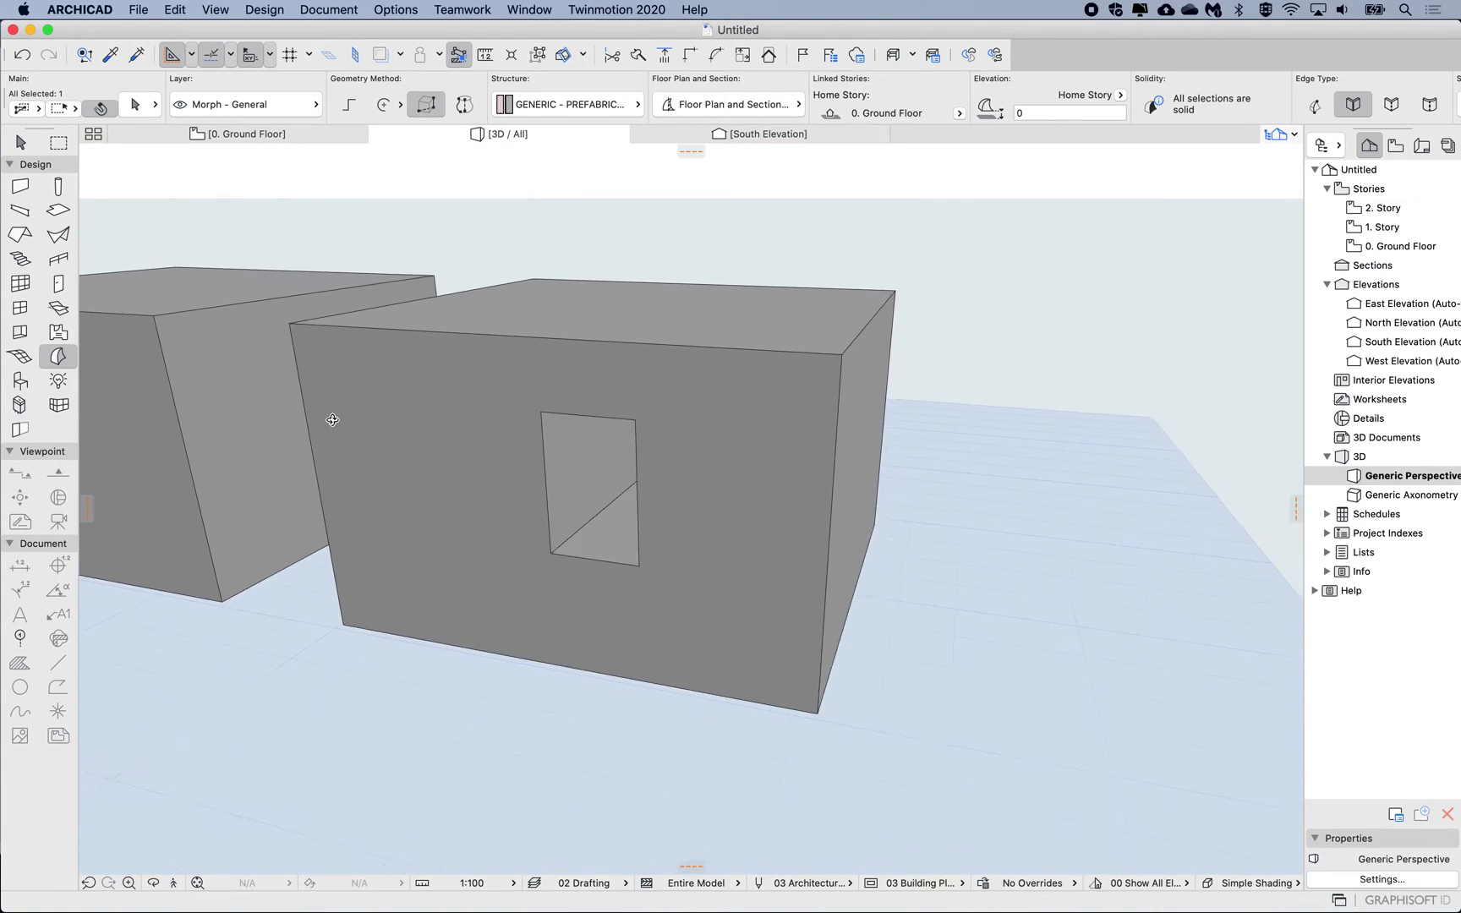
- Draw a second rectangle beside the opening on the box's front face and extrude it through the body well past the back face
shift+scroll(332, 420, up, 6)
shift+scroll(332, 421, up, 4)
click(599, 393)
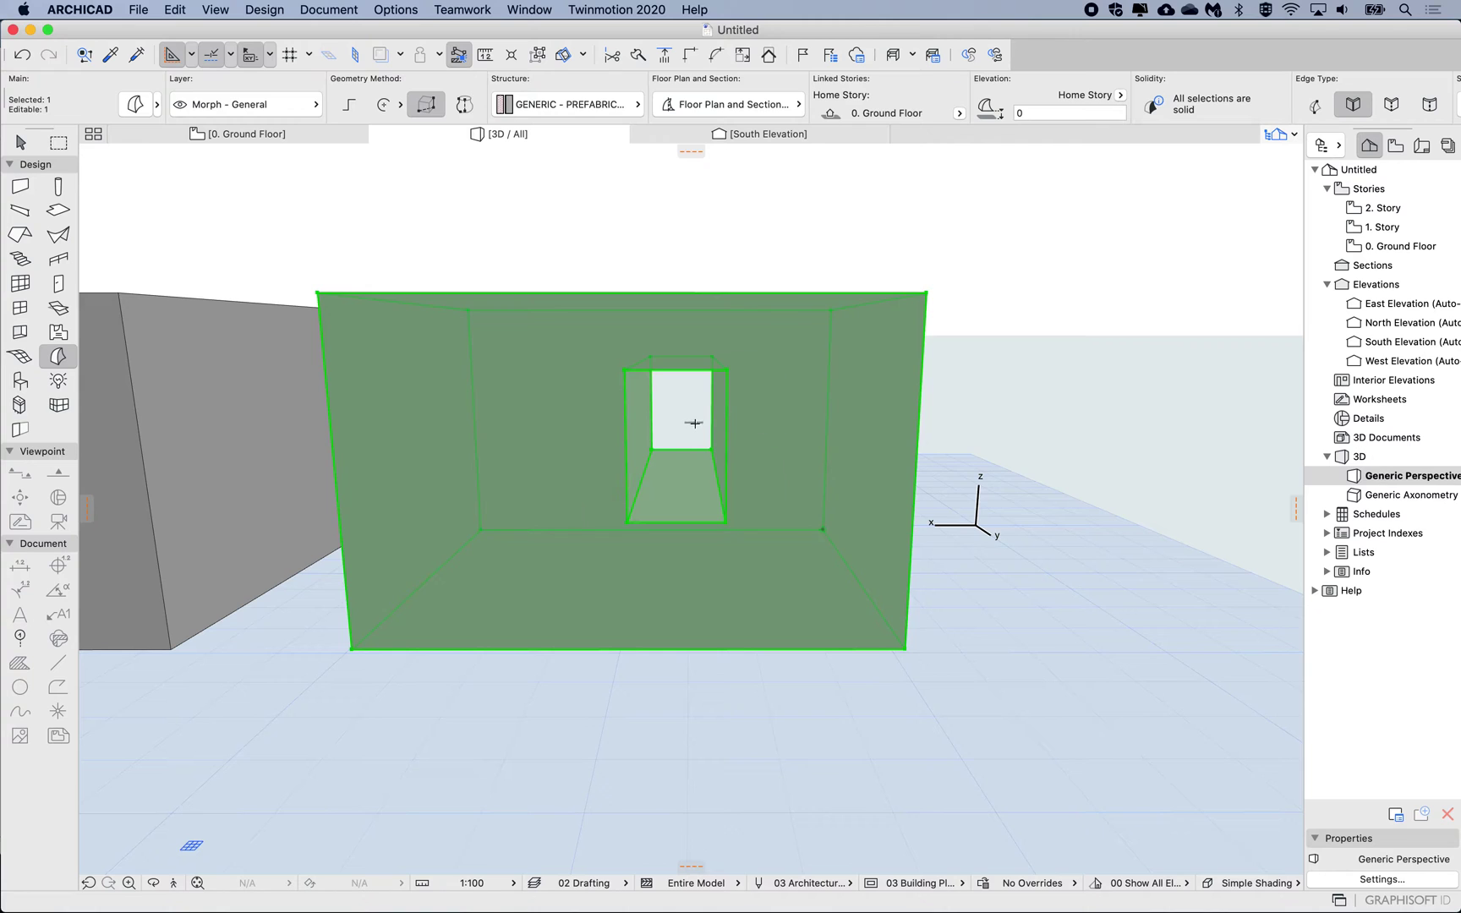
shift+middle_drag(695, 423, 696, 425)
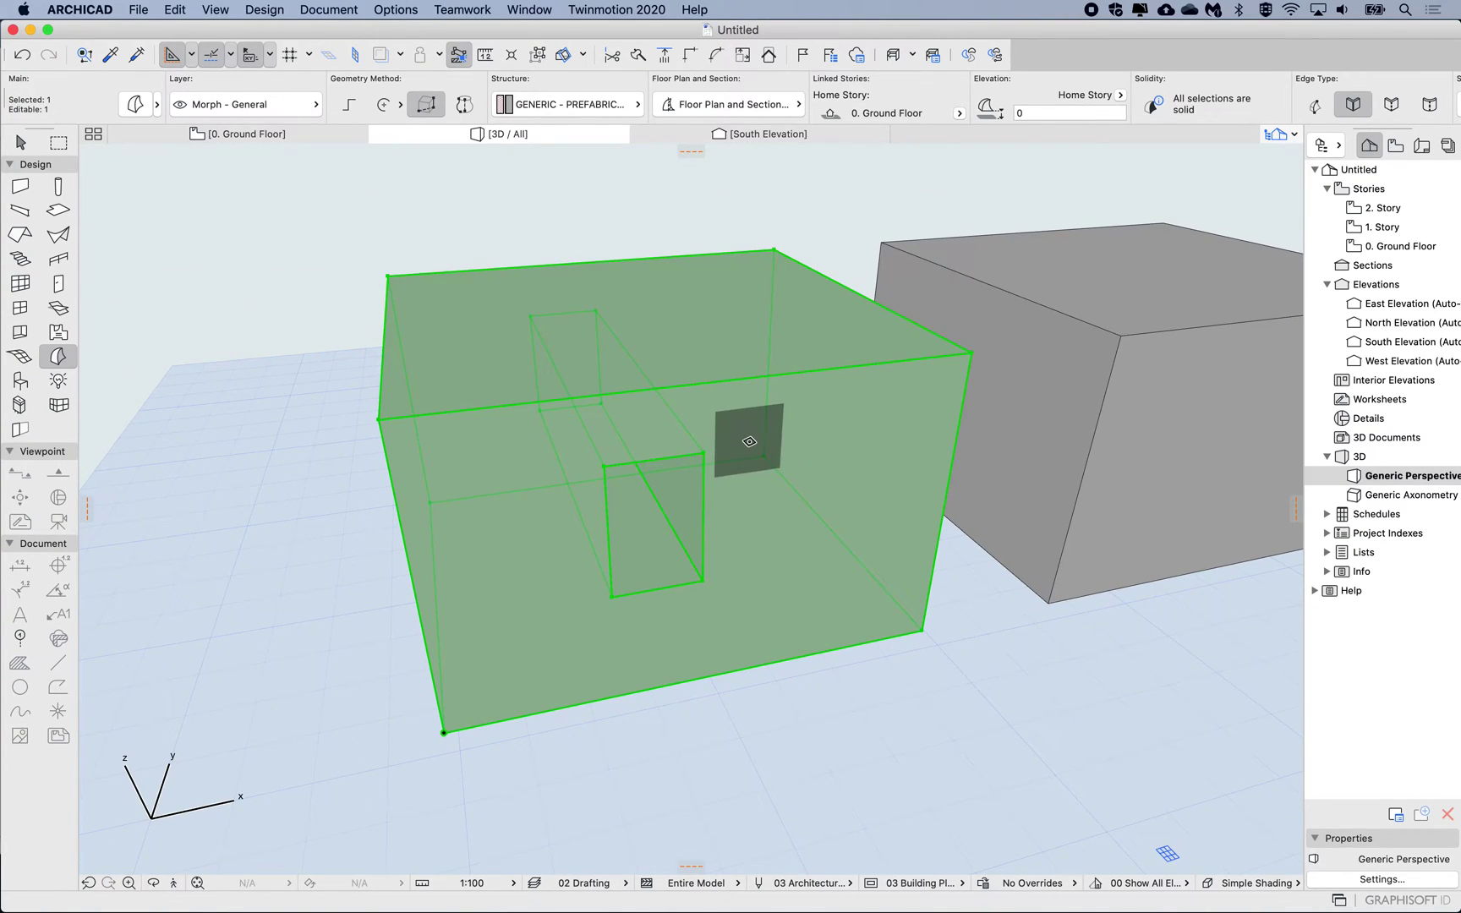
click(749, 441)
click(866, 550)
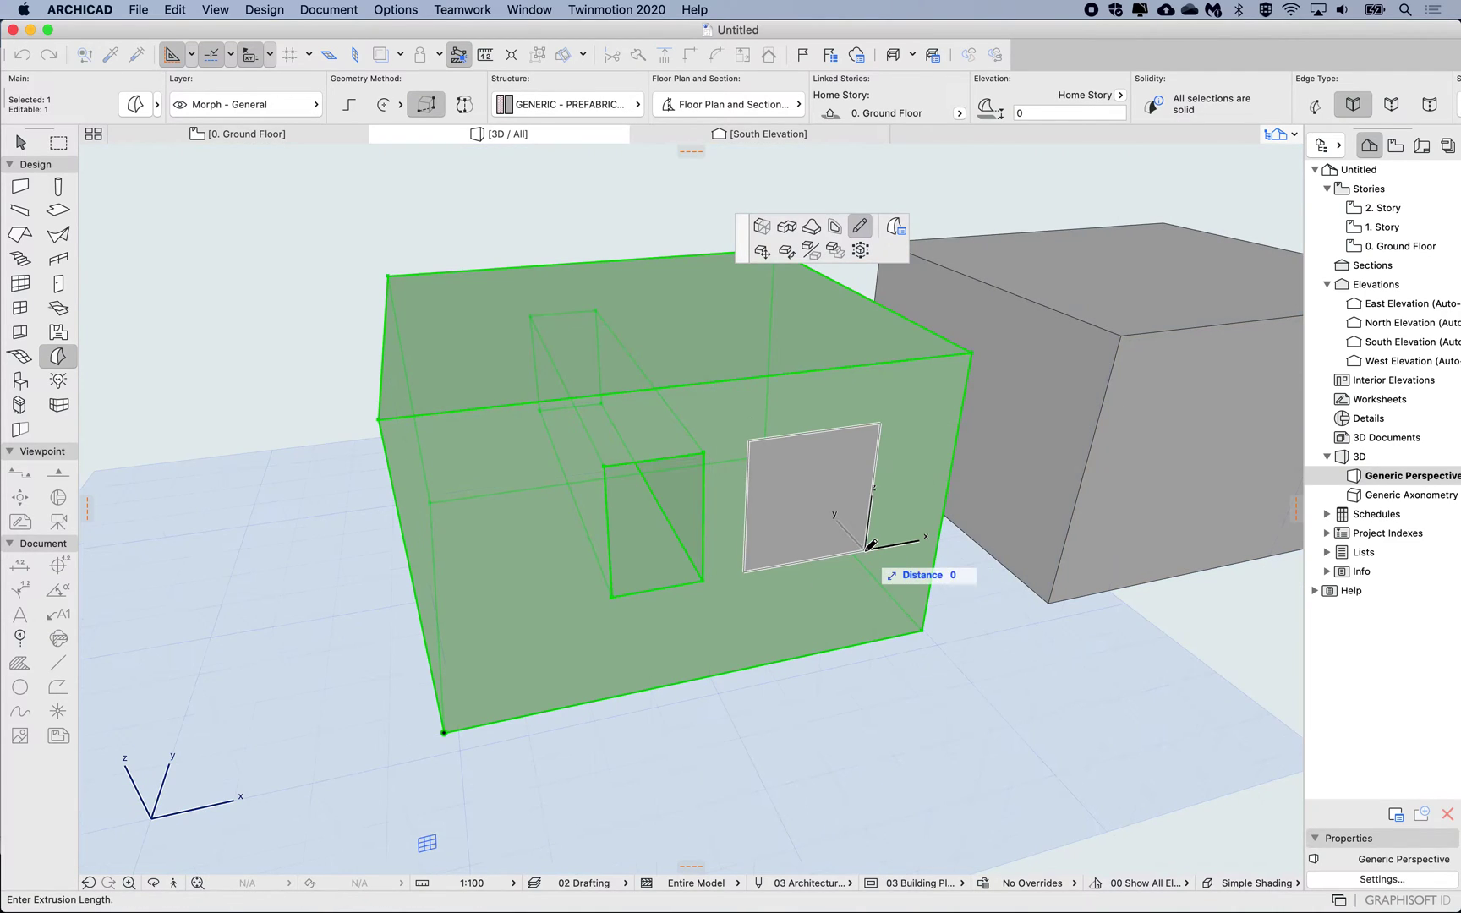
click(692, 465)
shift+scroll(649, 436, left, 10)
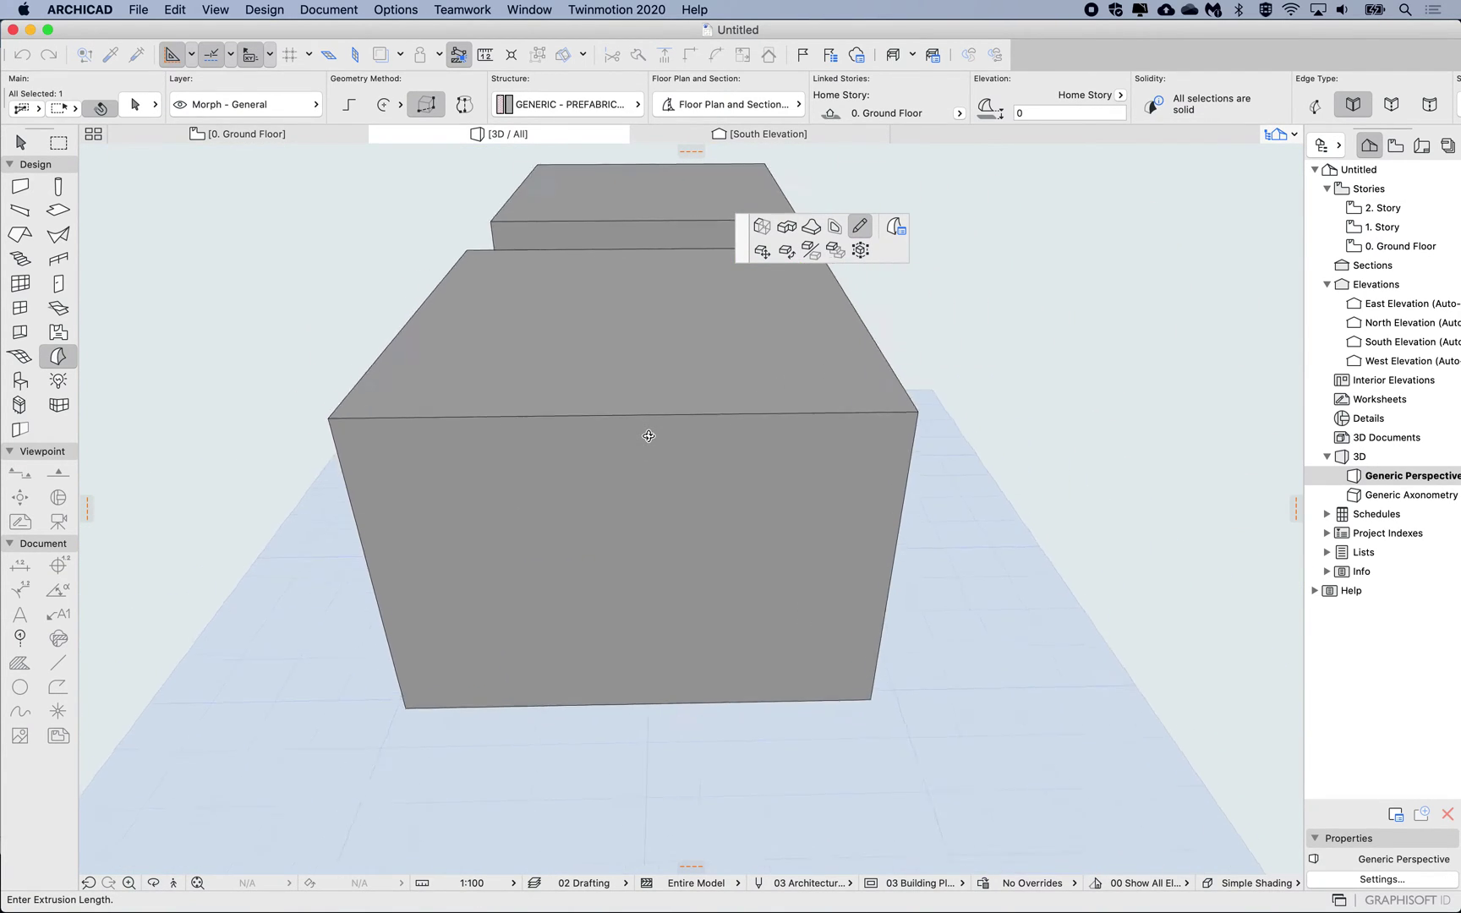
shift+scroll(649, 435, left, 5)
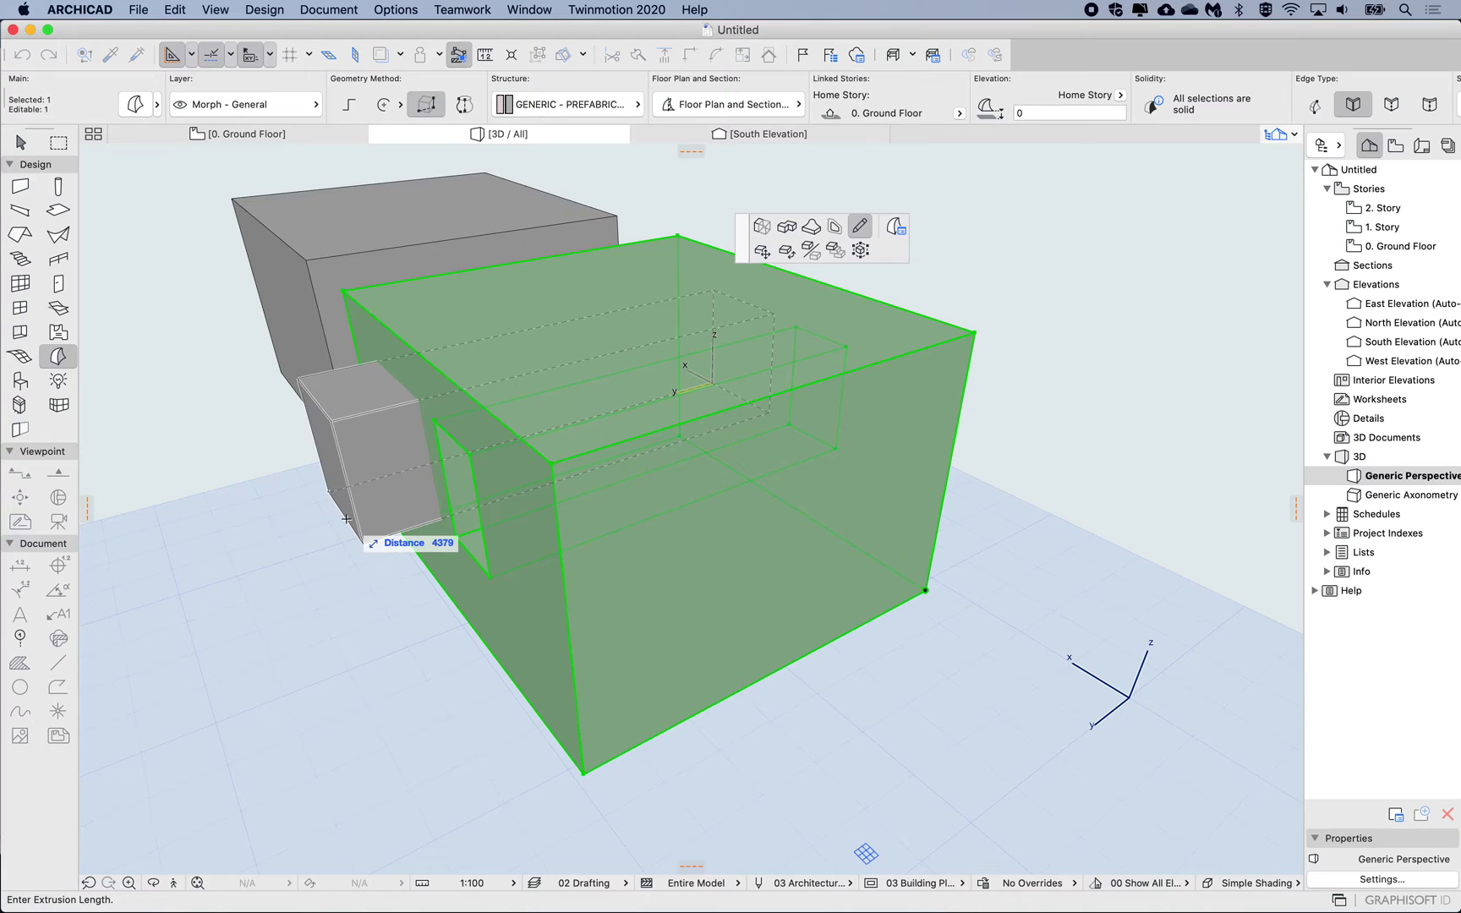
click(224, 552)
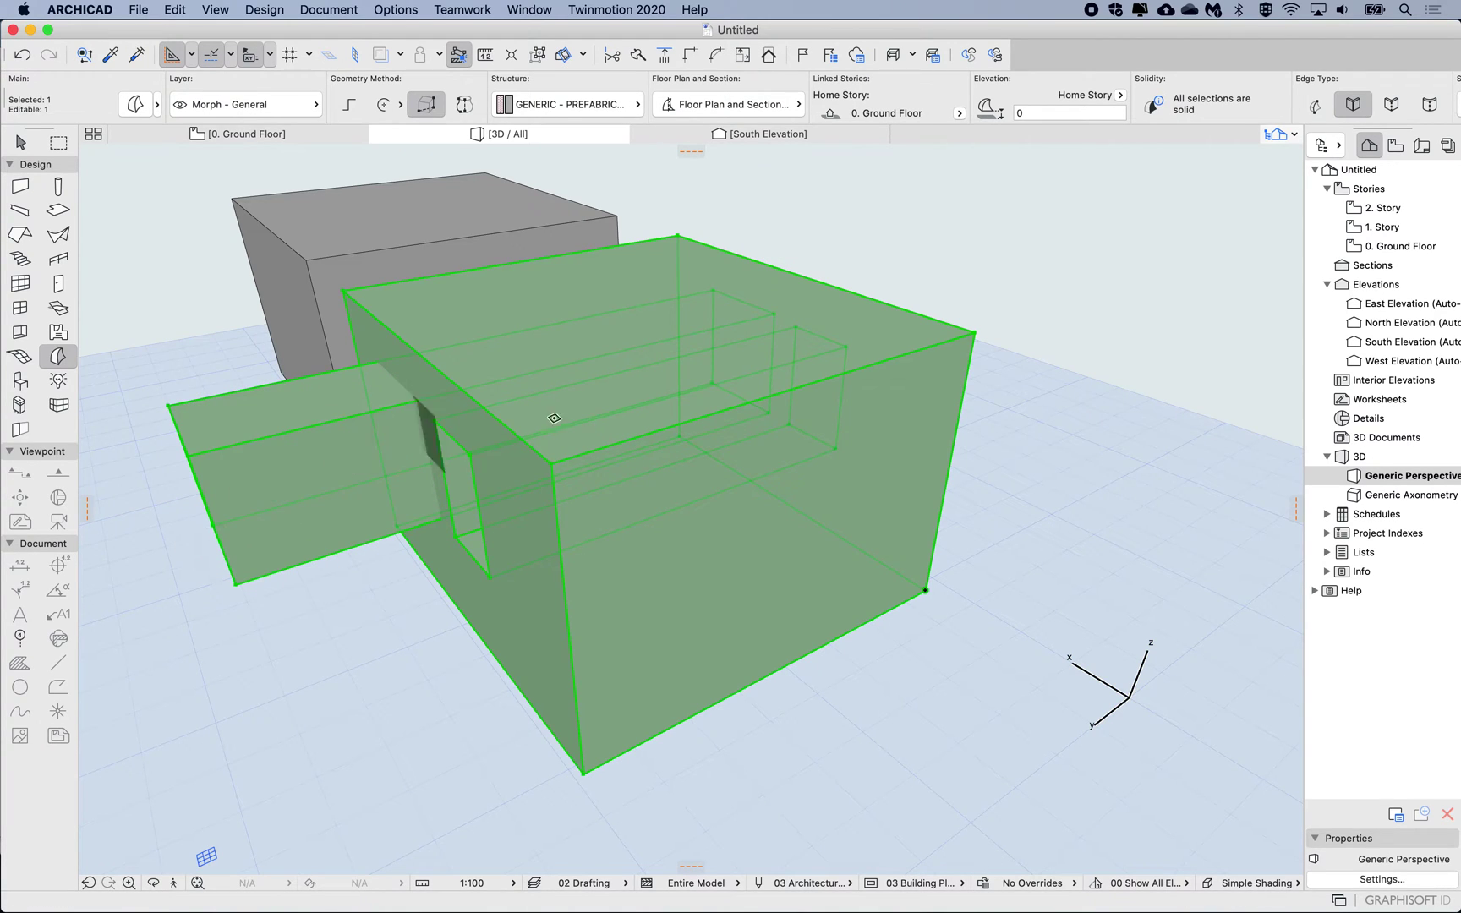
- Examine the second recess on the front face and the volume protruding from the back of the box
shift+scroll(581, 425, left, 10)
shift+scroll(577, 414, left, 10)
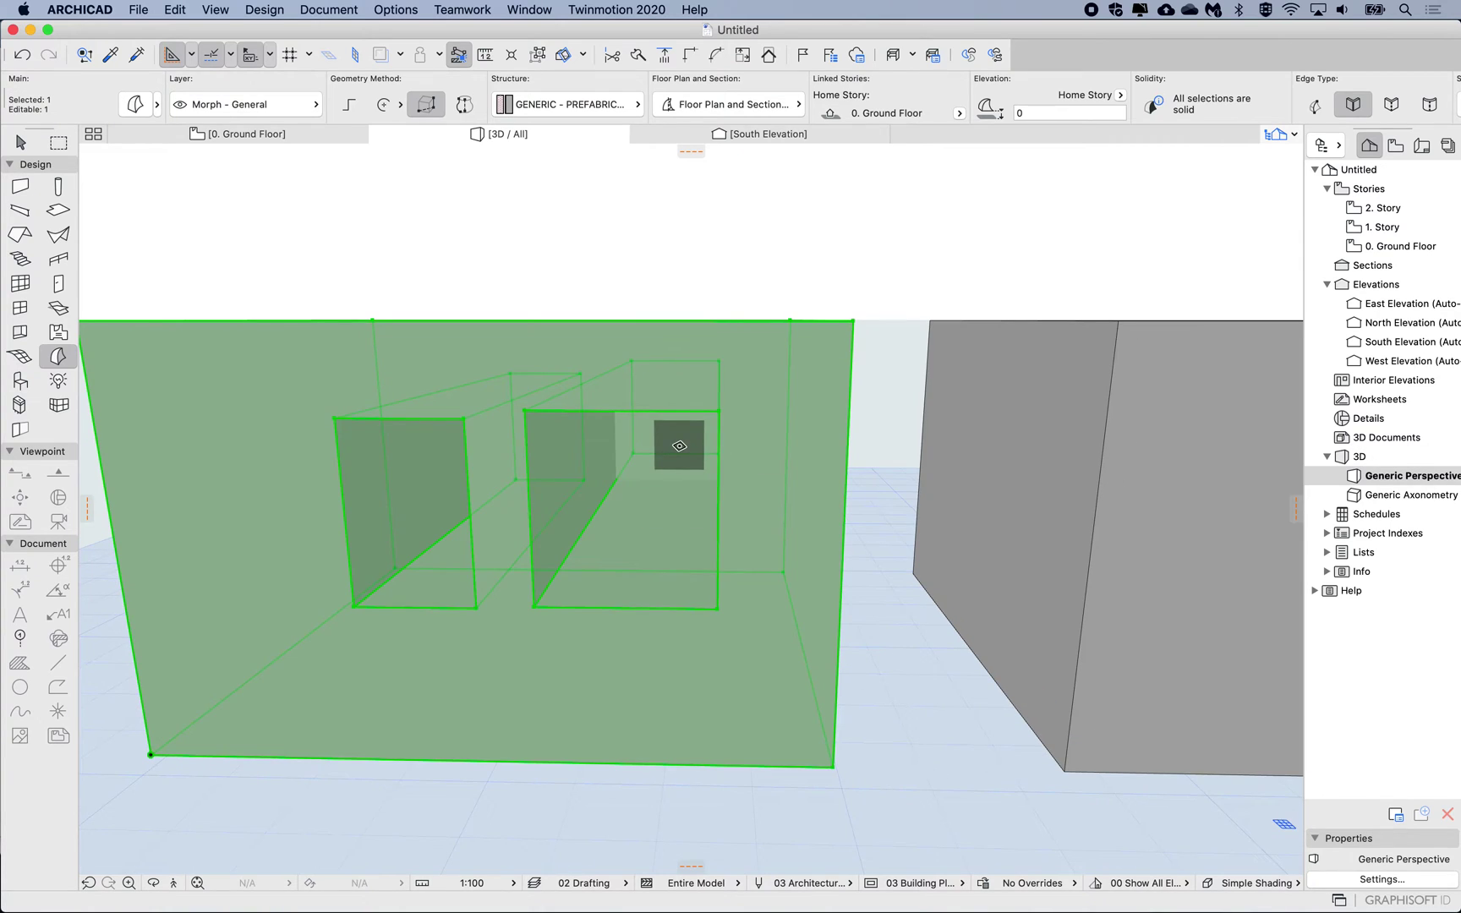
click(640, 468)
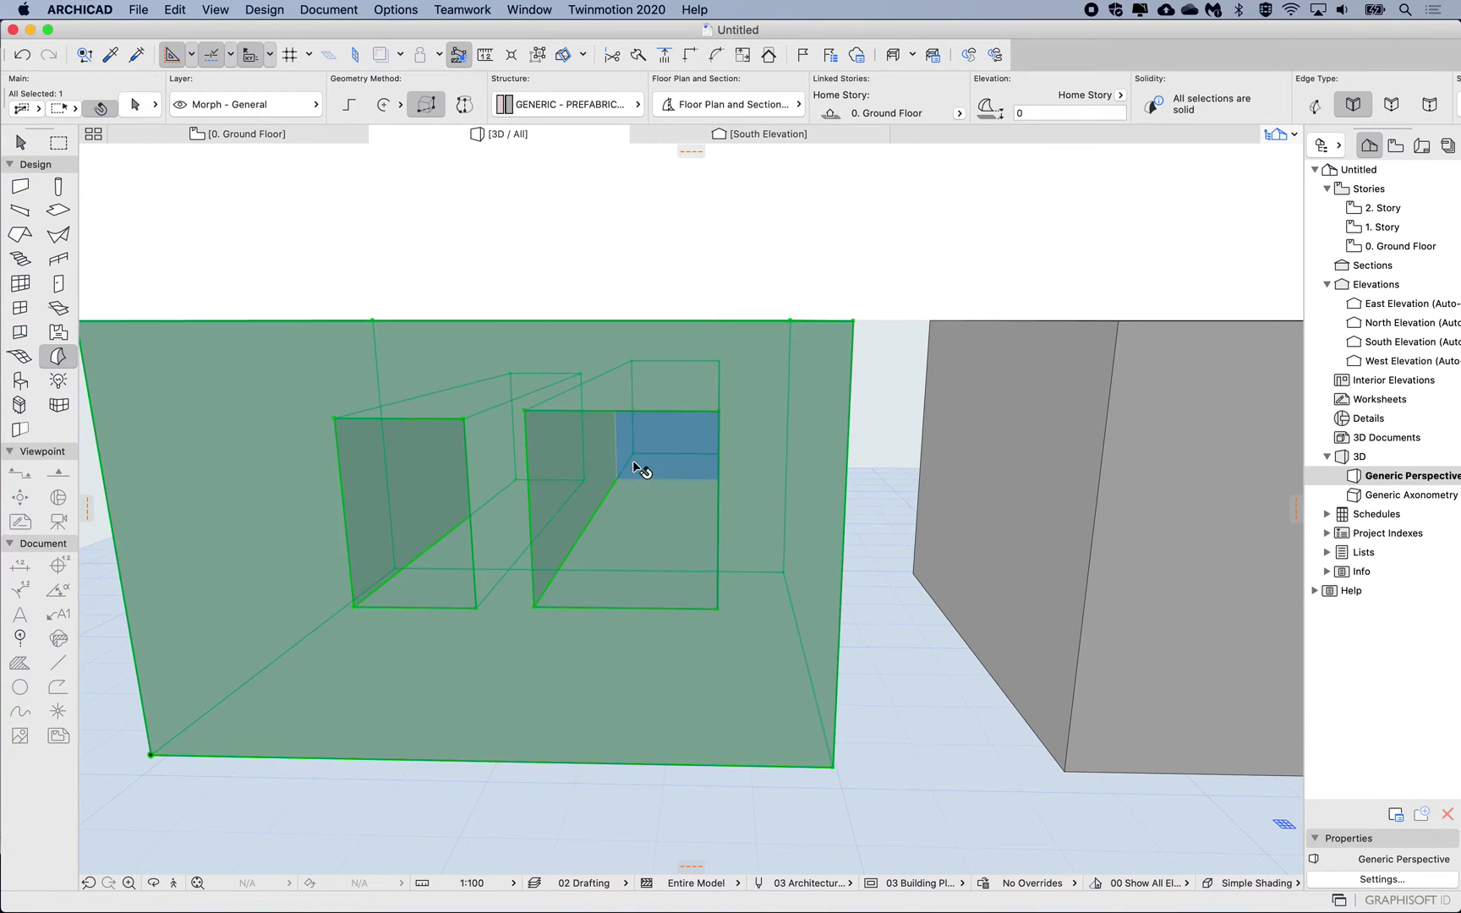
shift+scroll(636, 464, left, 15)
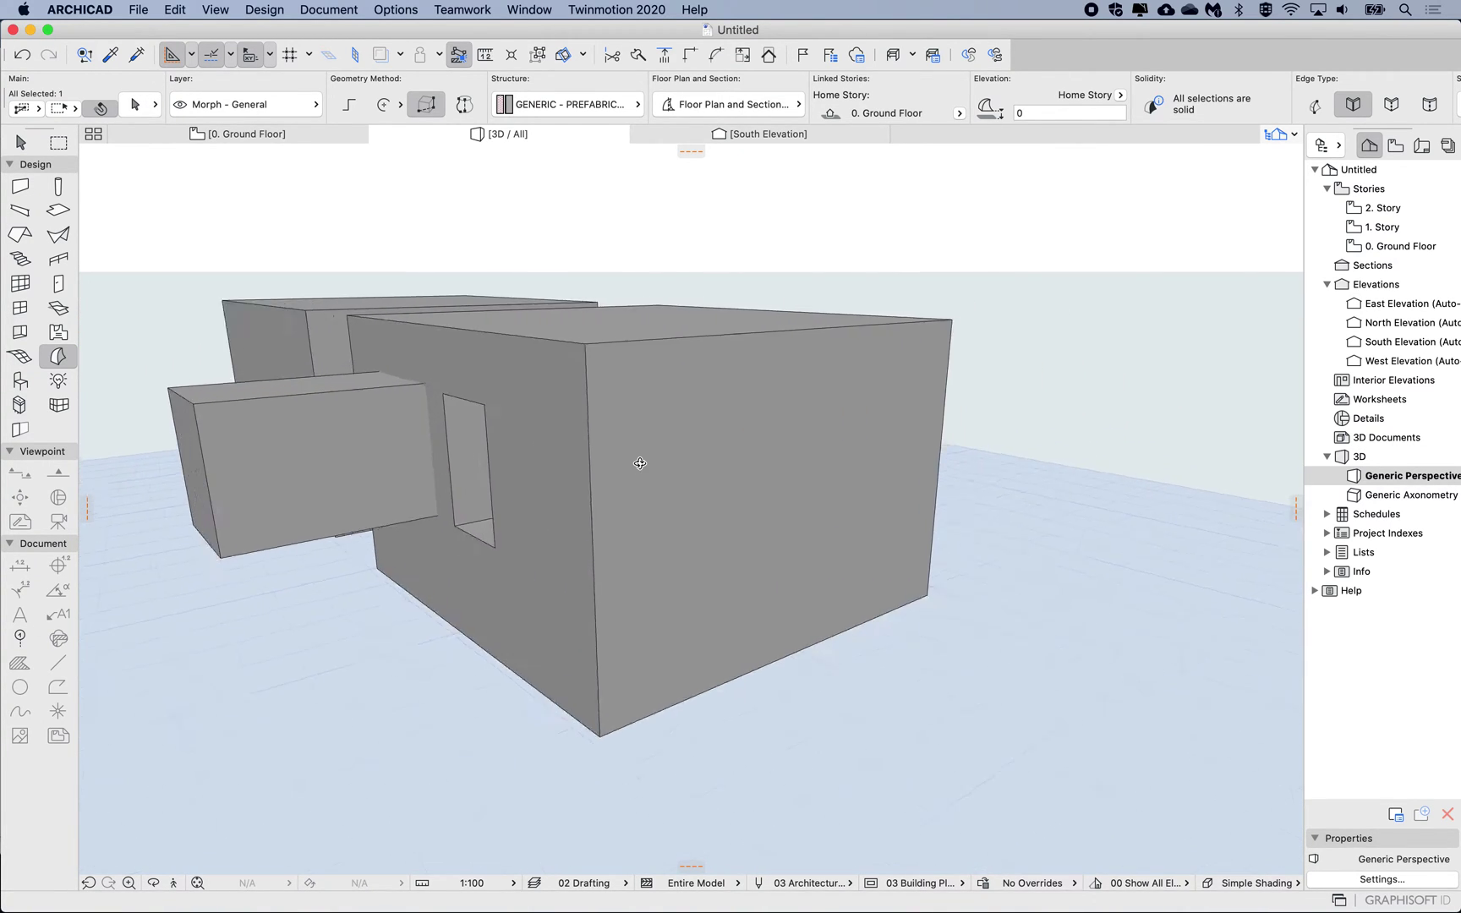
shift+scroll(640, 463, left, 5)
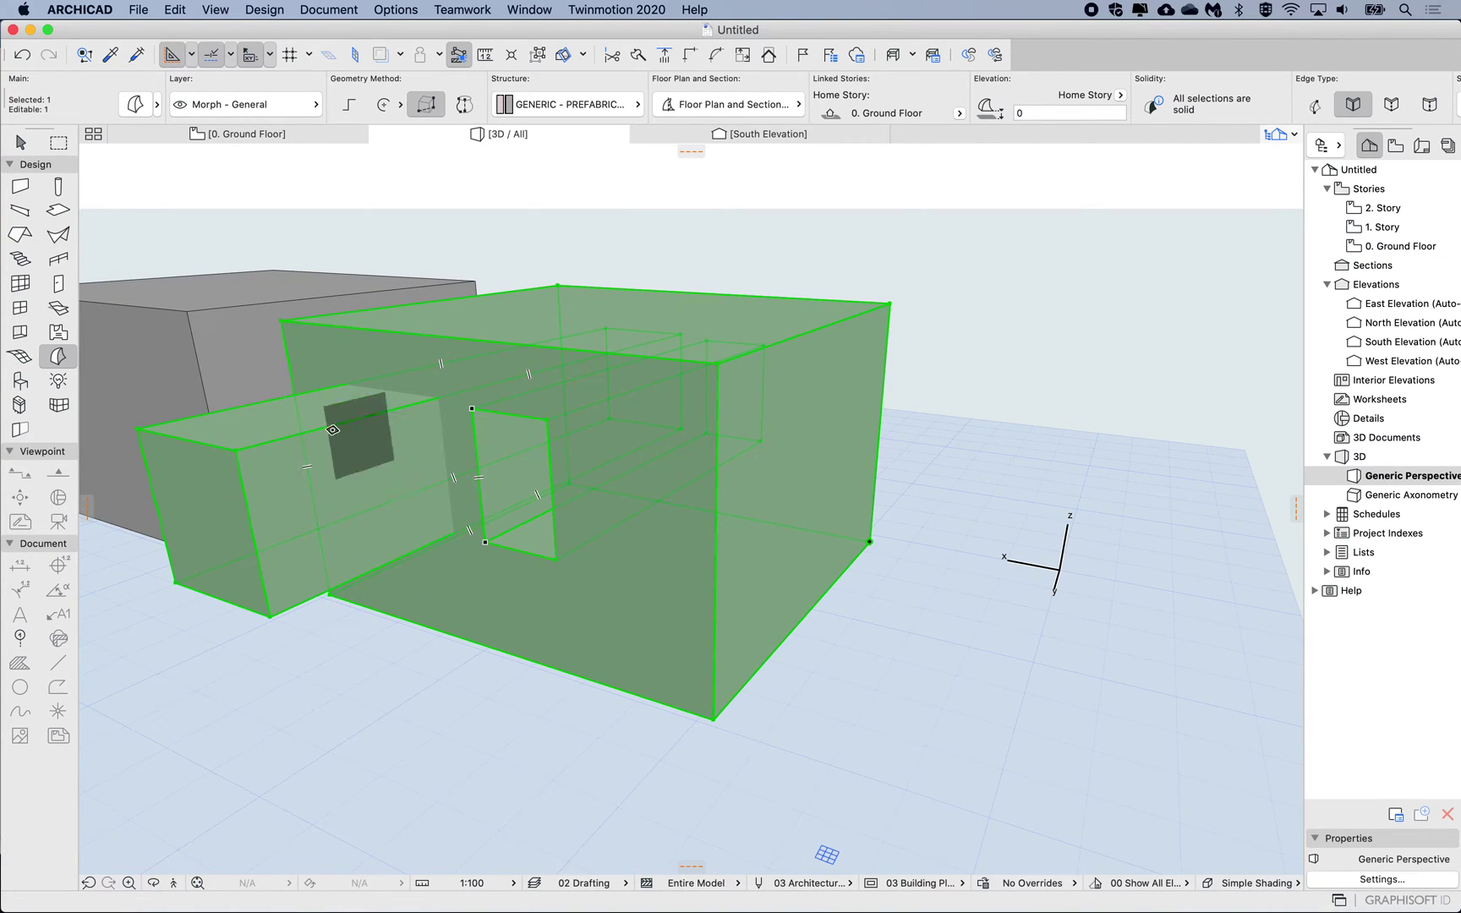
scroll(373, 442, up, 3)
scroll(373, 443, left, 1)
shift+scroll(373, 442, up, 5)
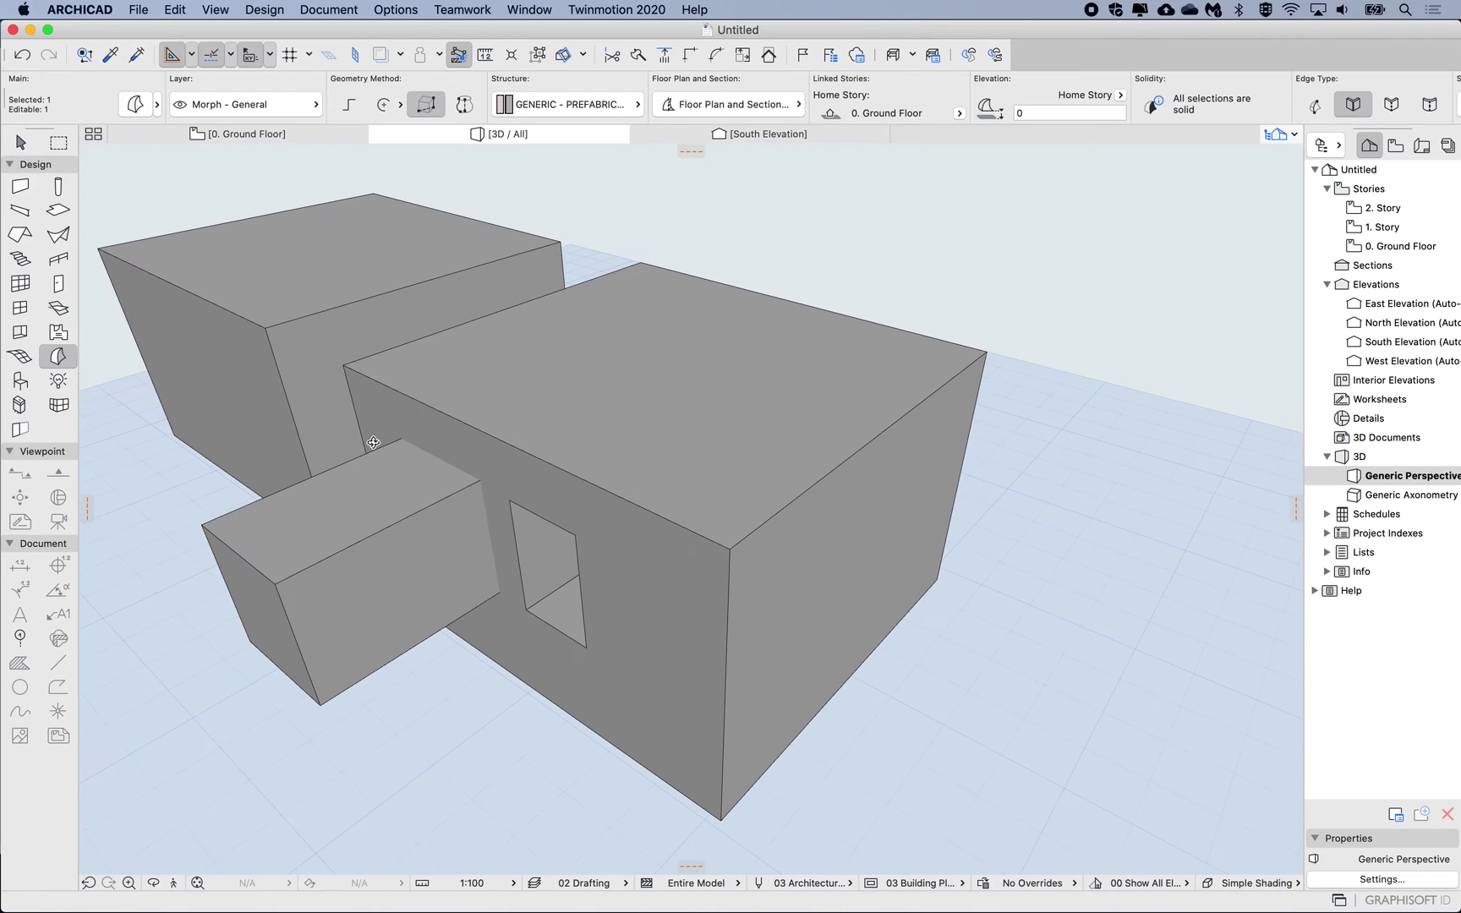
shift+scroll(738, 409, right, 10)
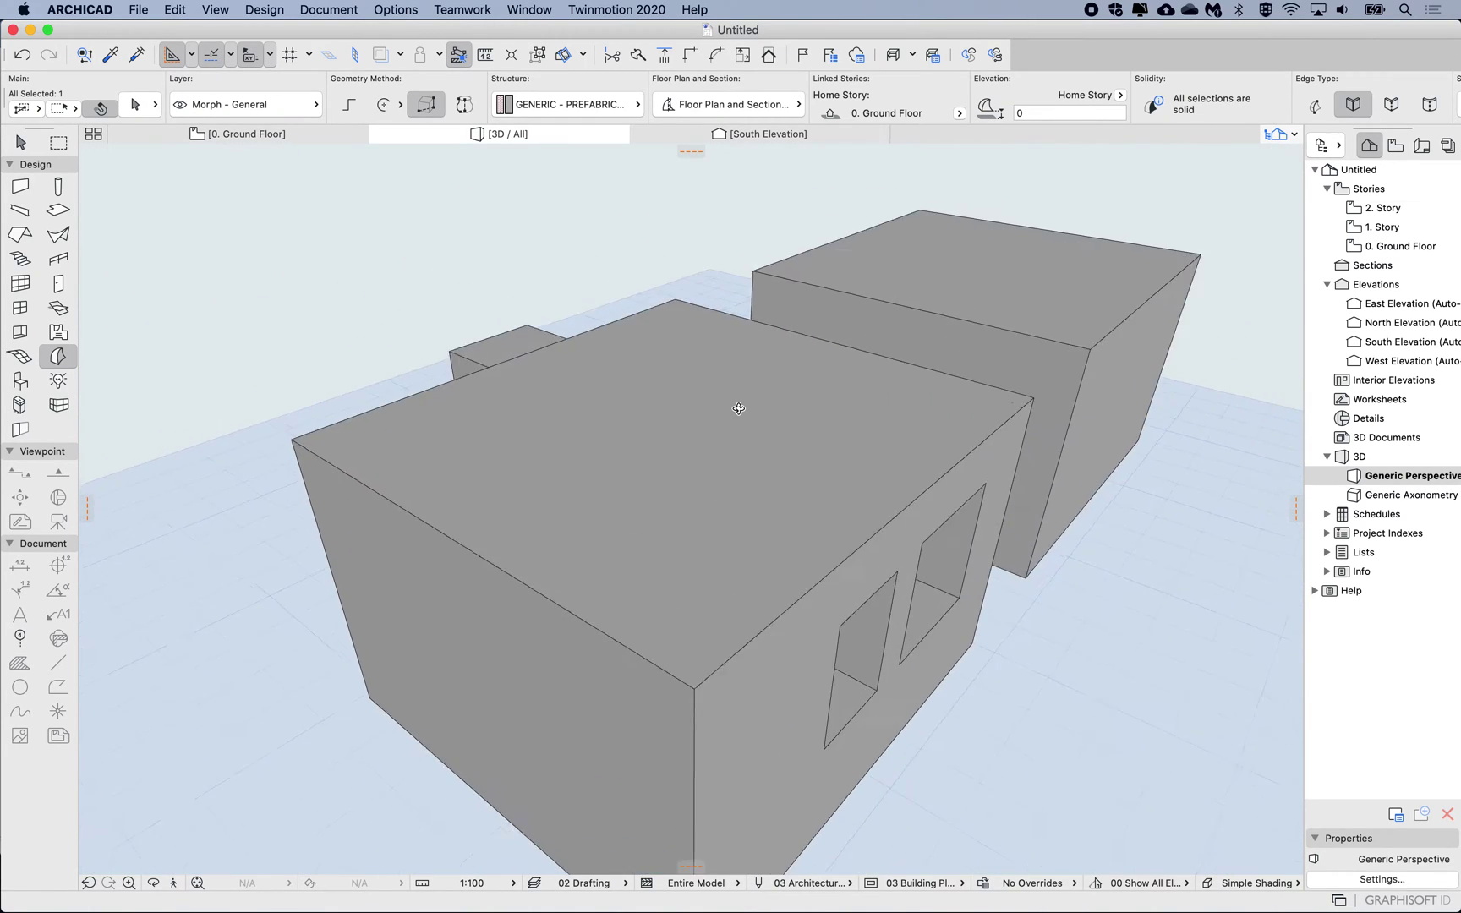
- Copy the uncut box along the x axis to the free space beside it
shift+scroll(738, 408, left, 10)
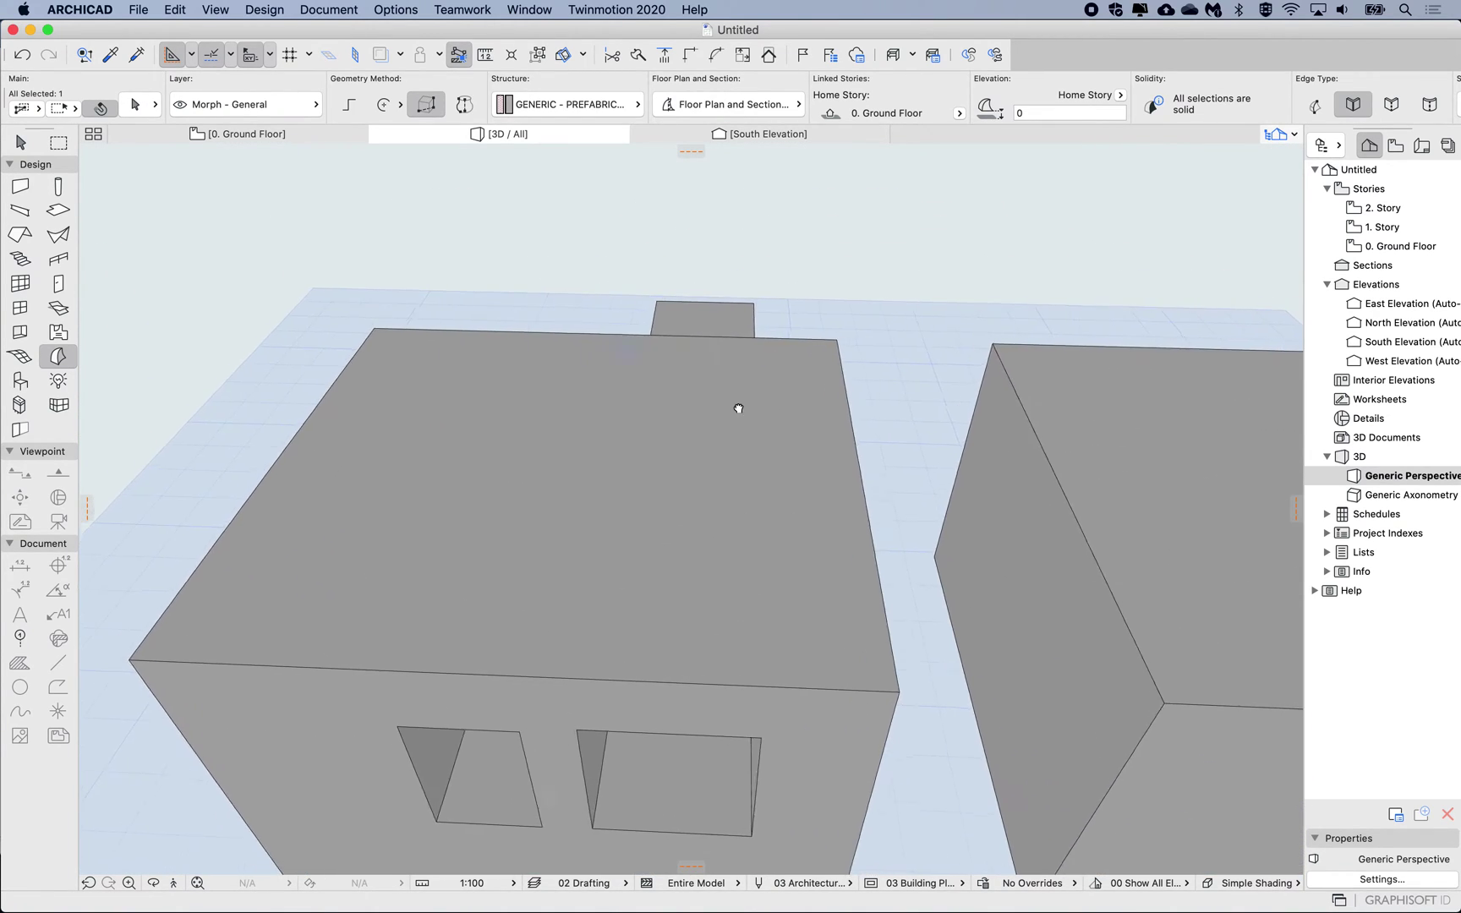
shift+scroll(738, 408, left, 10)
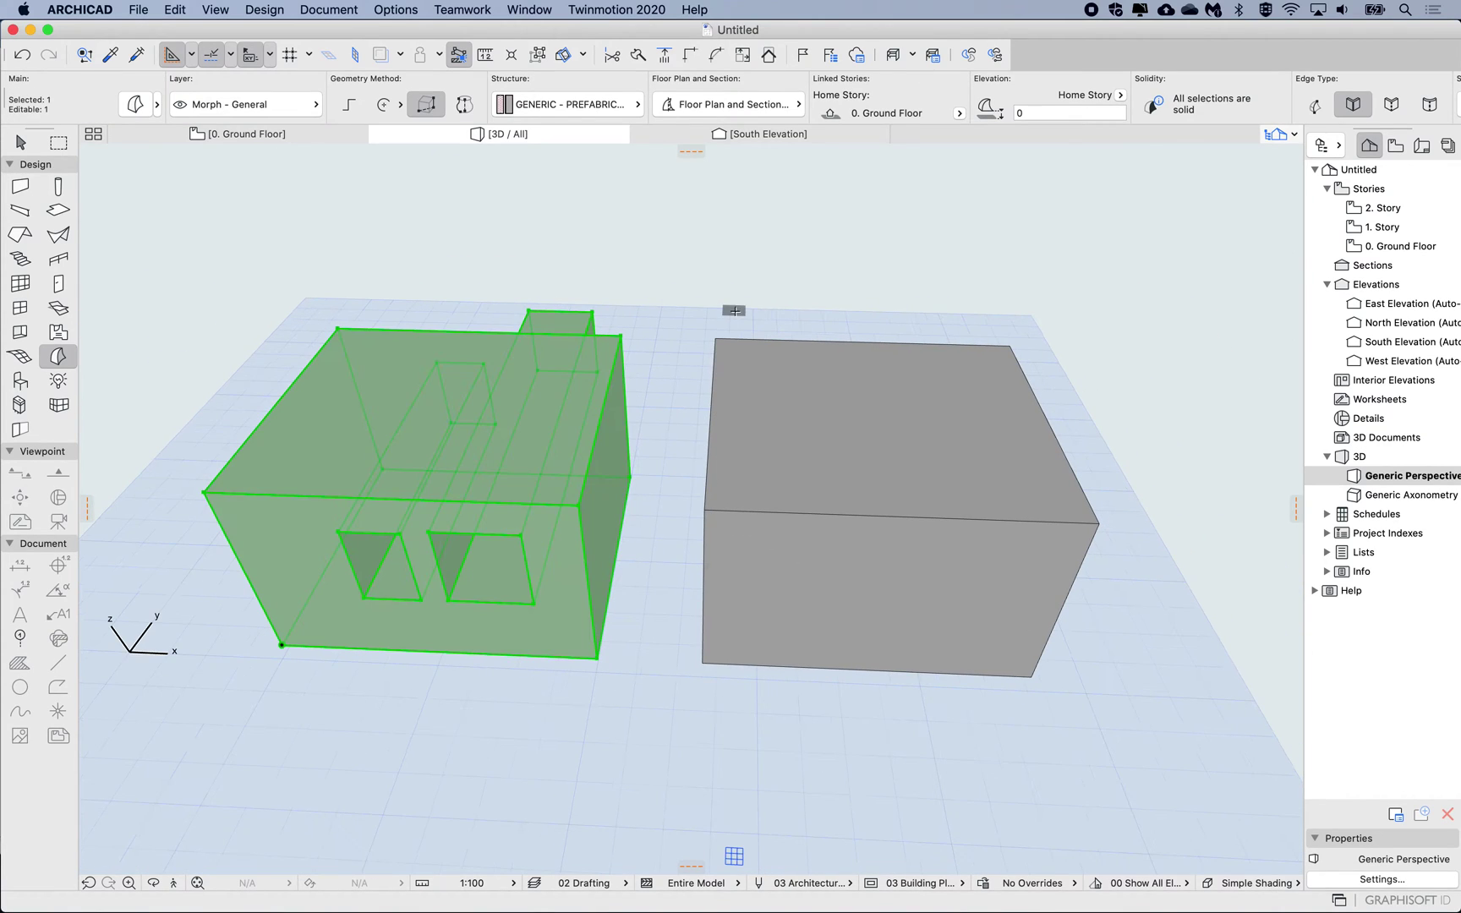
key(Escape)
shift+scroll(734, 308, left, 10)
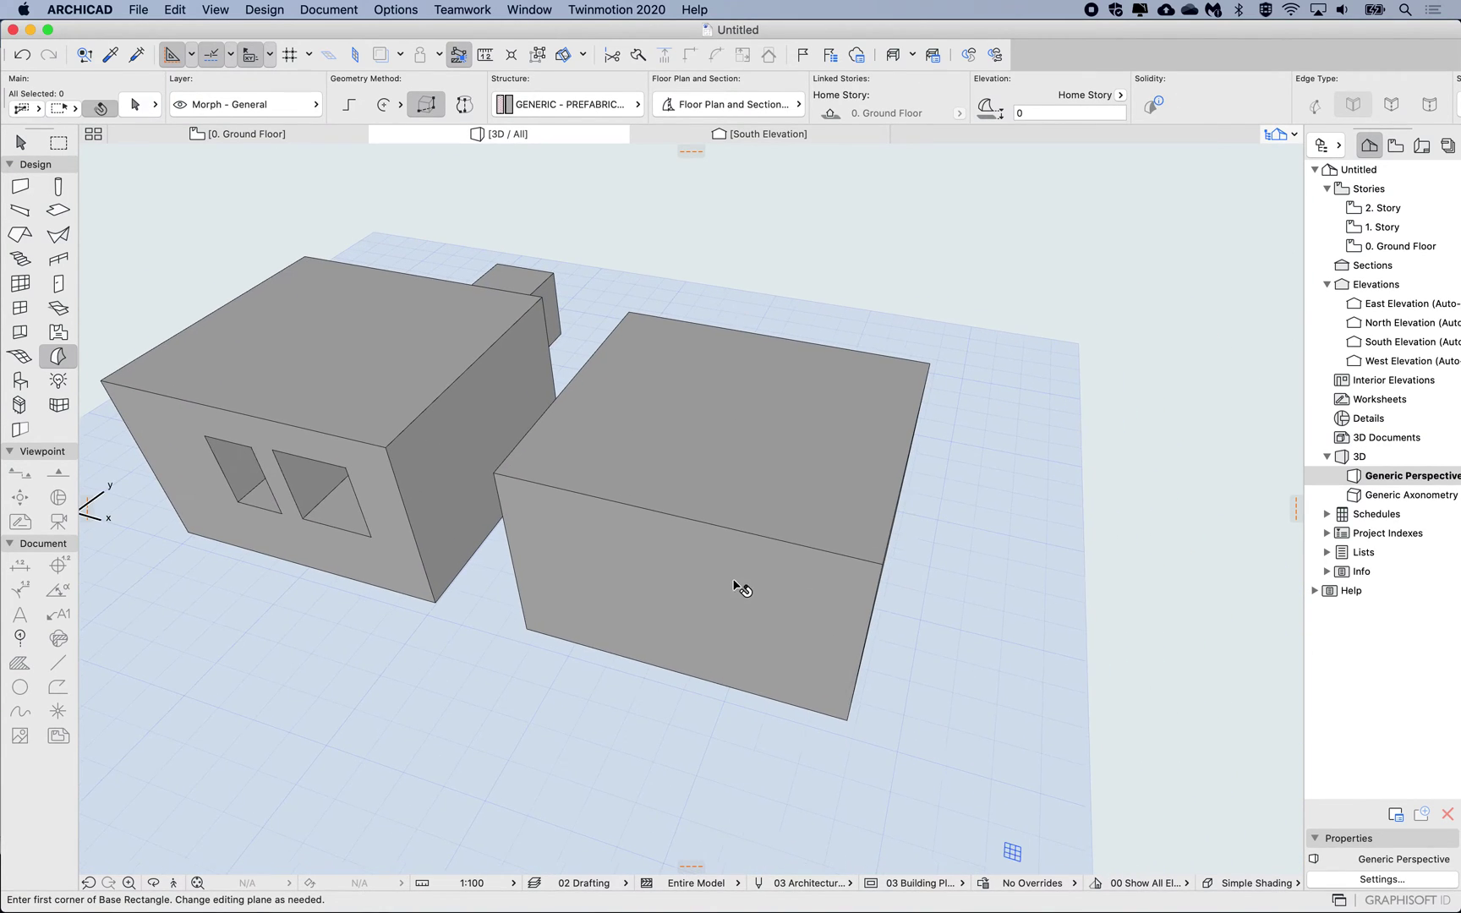
shift+click(693, 604)
click(625, 657)
click(608, 676)
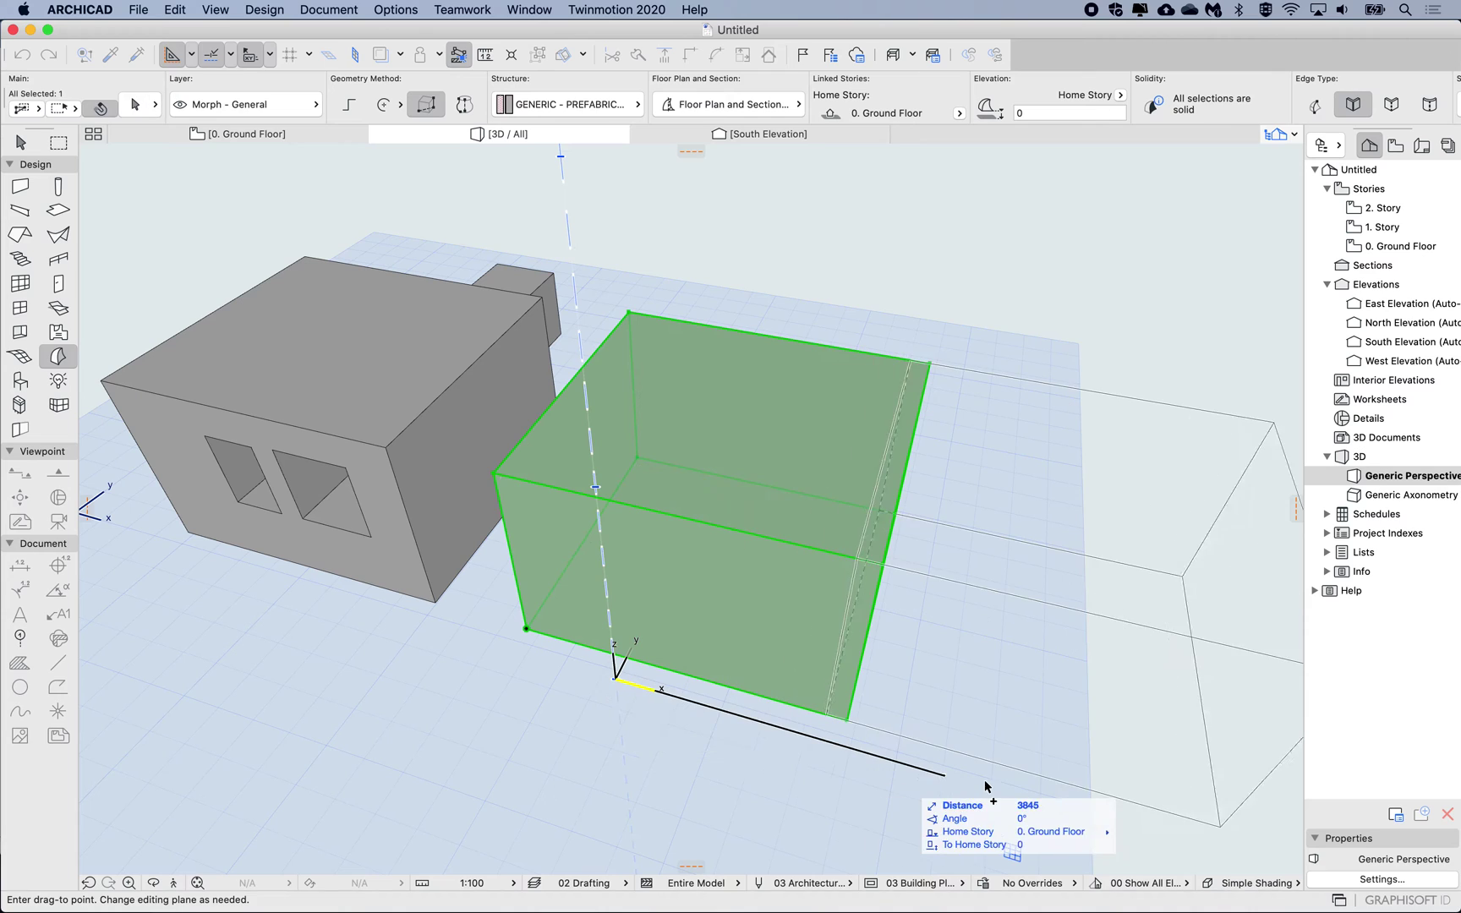
click(1100, 801)
key(Escape)
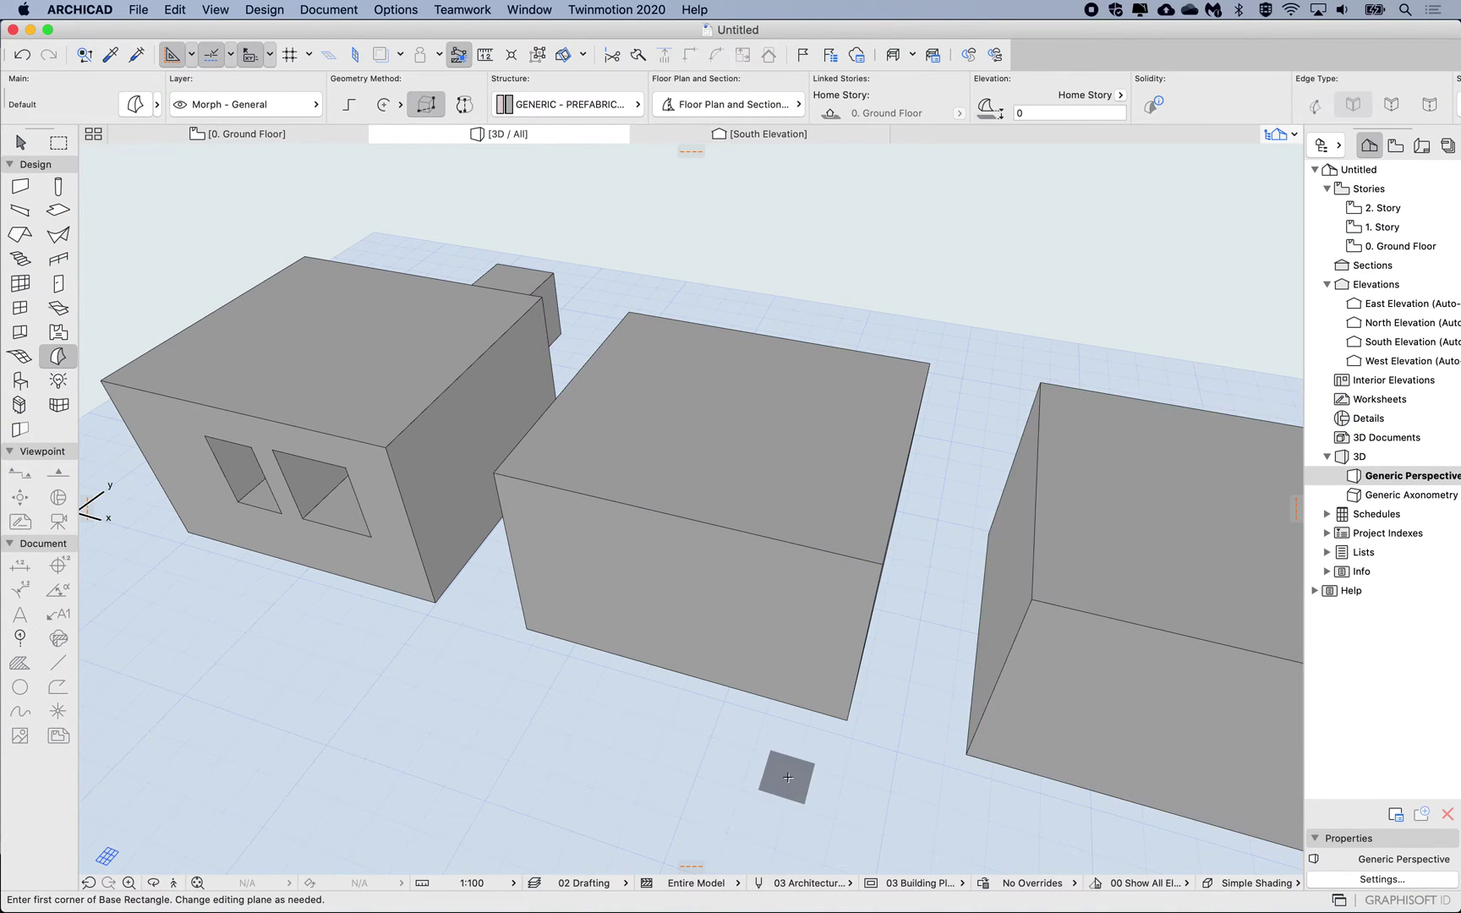
- Select the middle box and draw a flat rectangle on its front face with the Morph rectangle method
shift+scroll(678, 657, down, 5)
scroll(678, 657, up, 5)
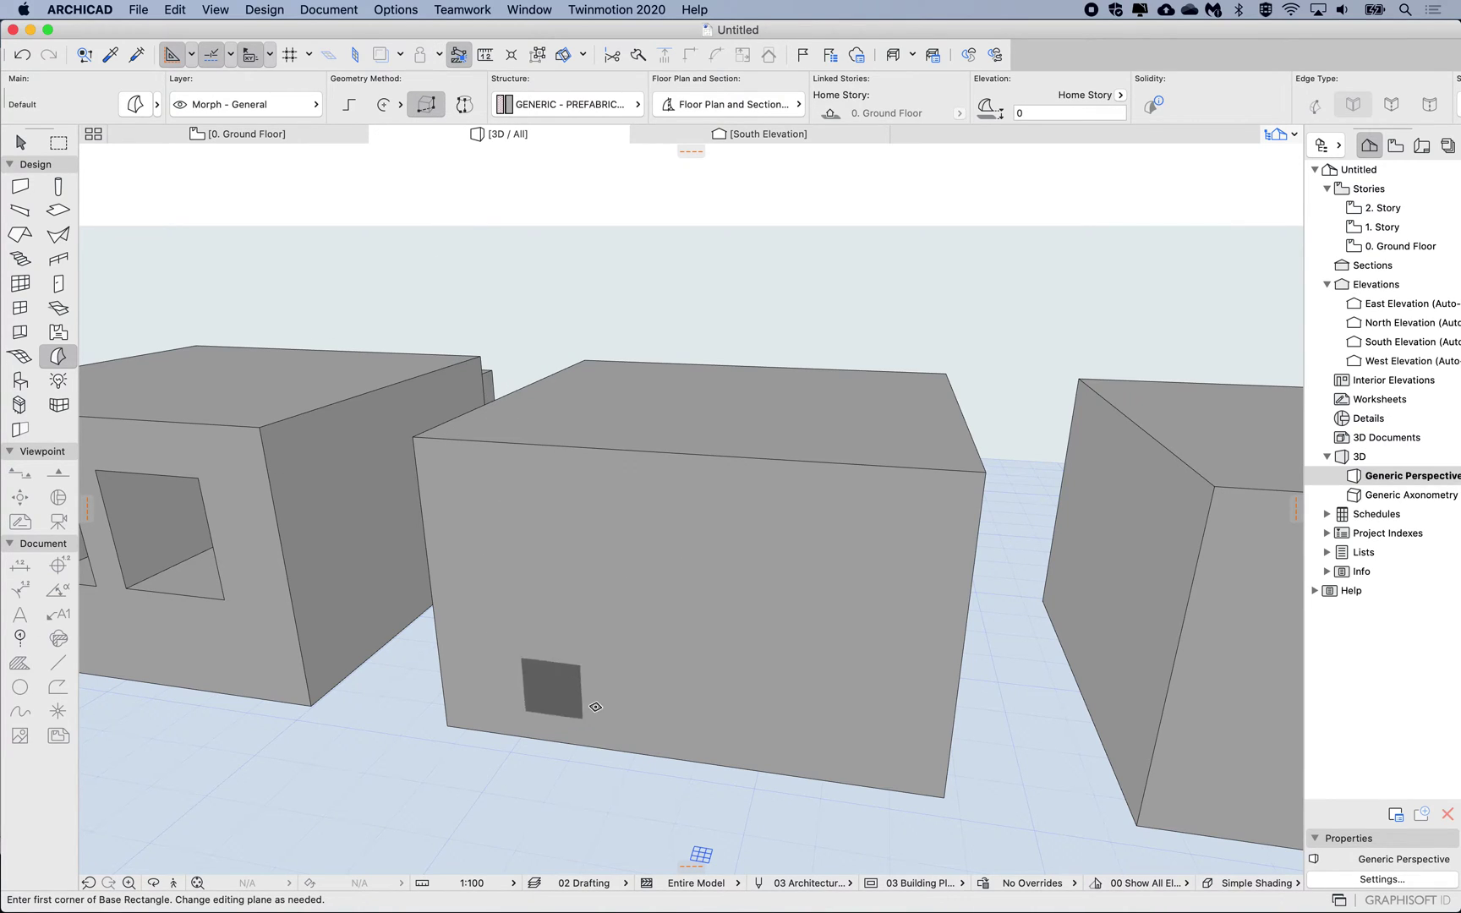
key(shift)
shift+click(650, 605)
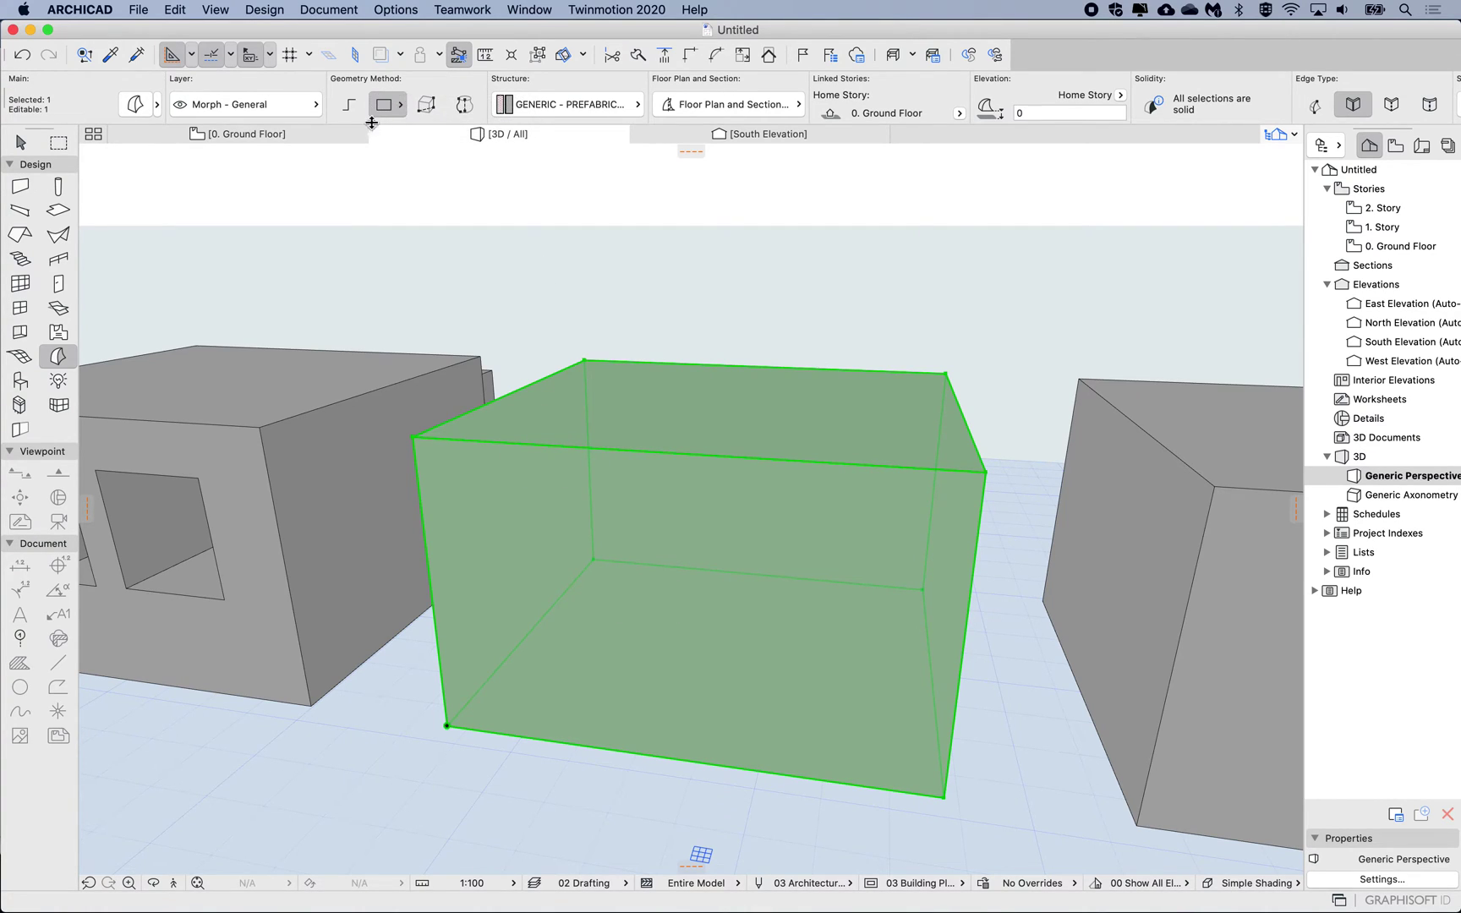
click(545, 510)
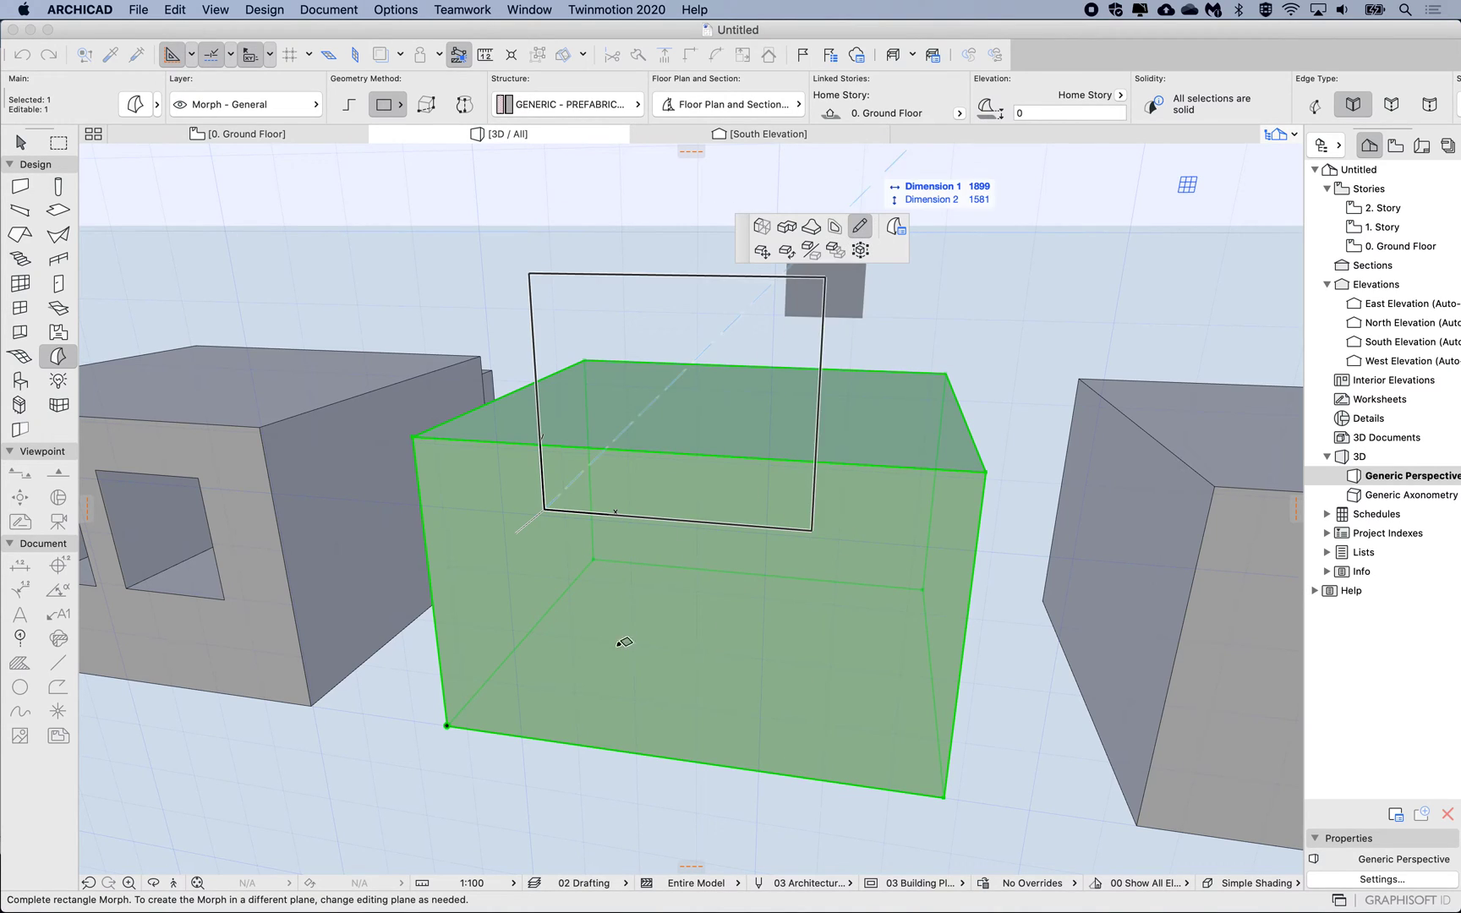
click(674, 662)
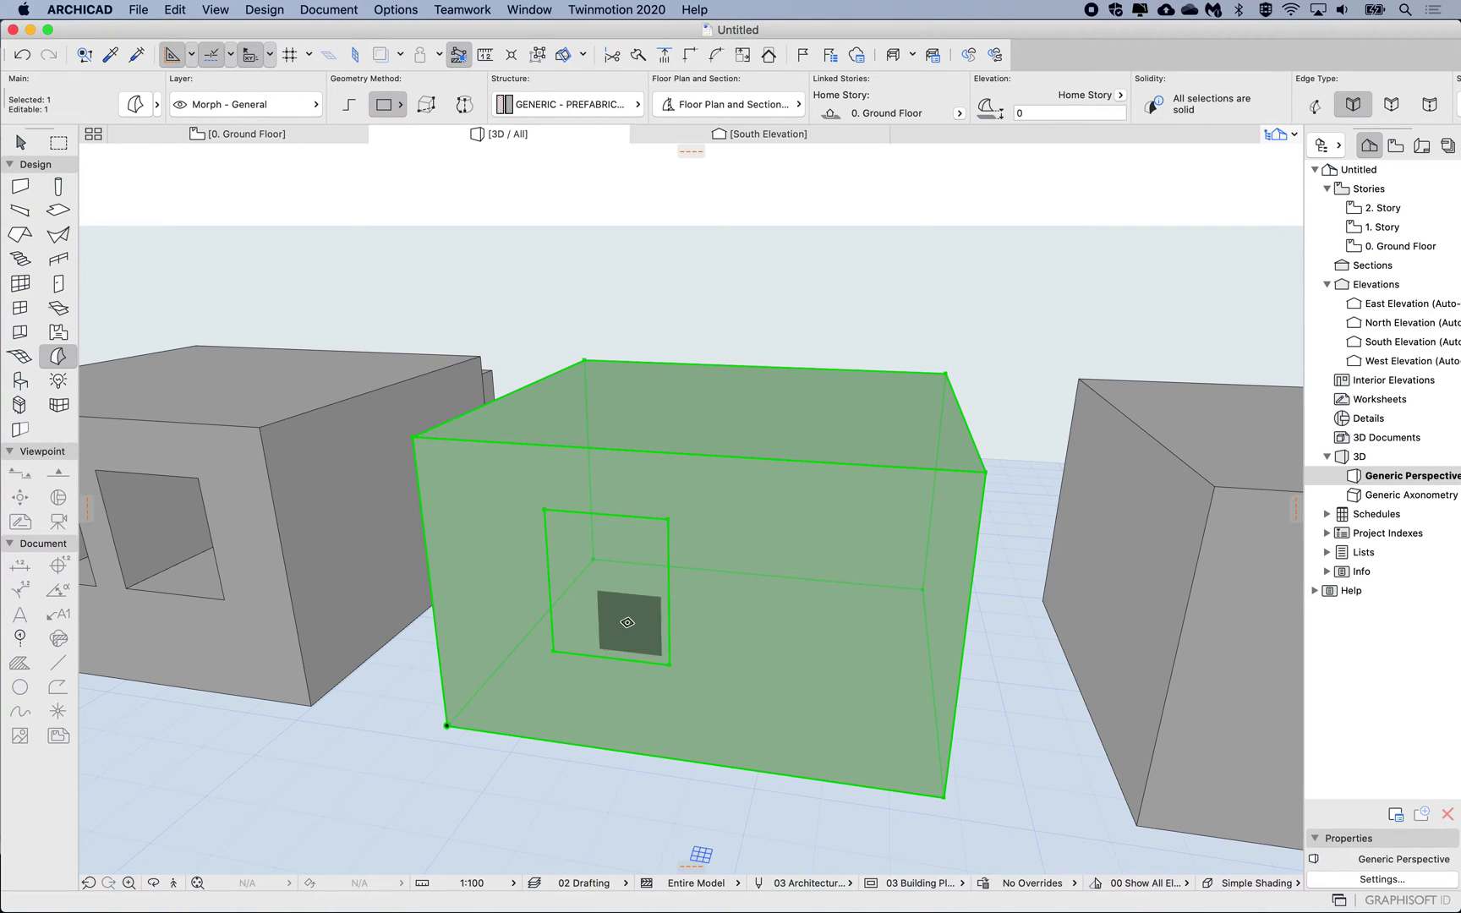
- Push the rectangle about 3717 mm through the middle box to its back face, cutting a through opening
click(617, 610)
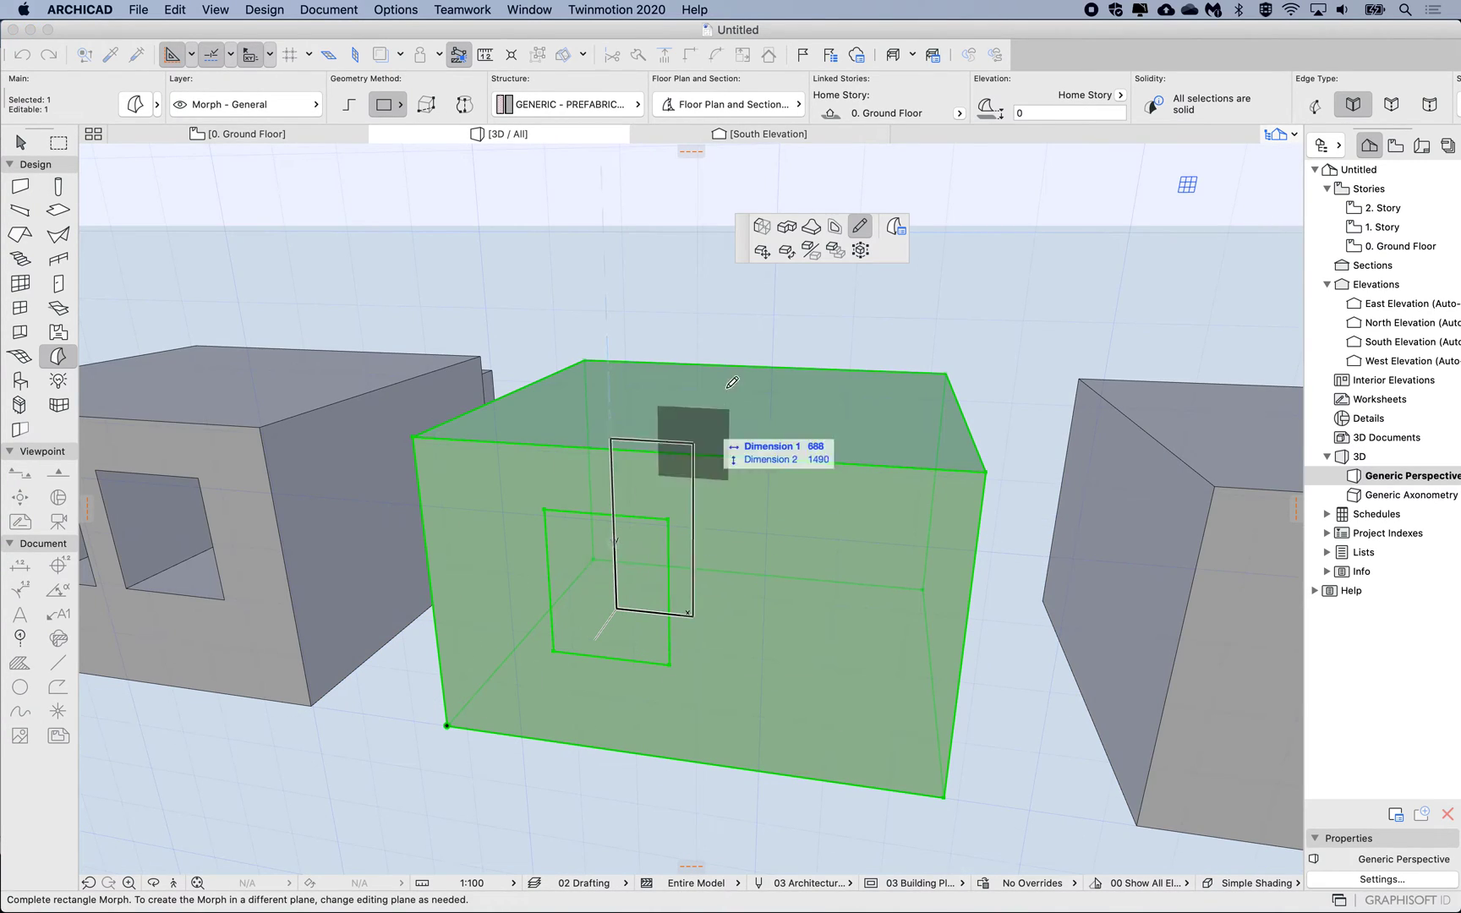
click(761, 228)
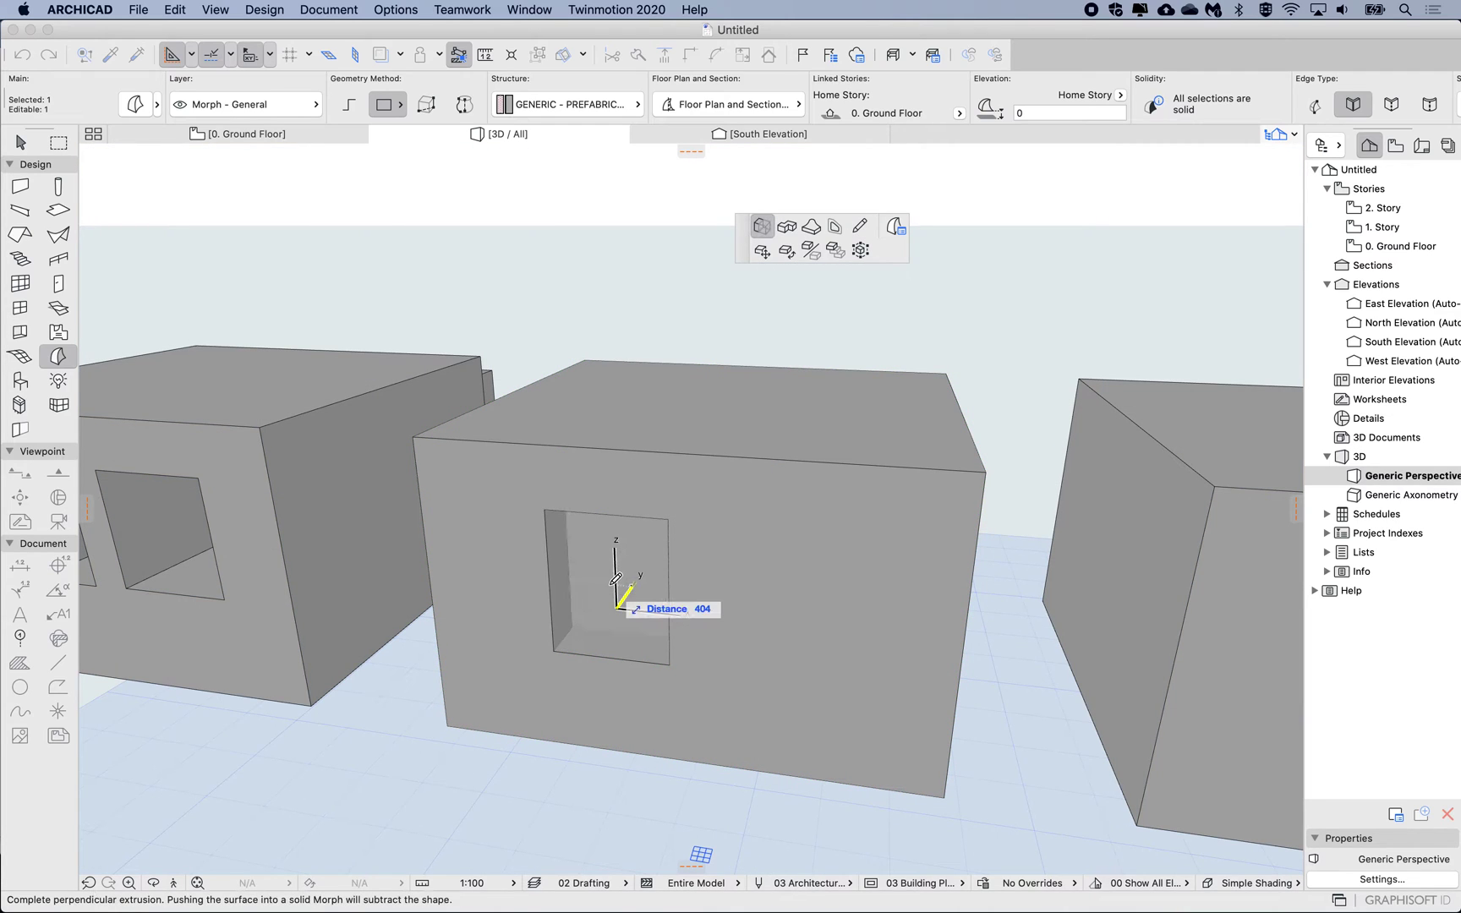
shift+middle_drag(541, 549, 664, 634)
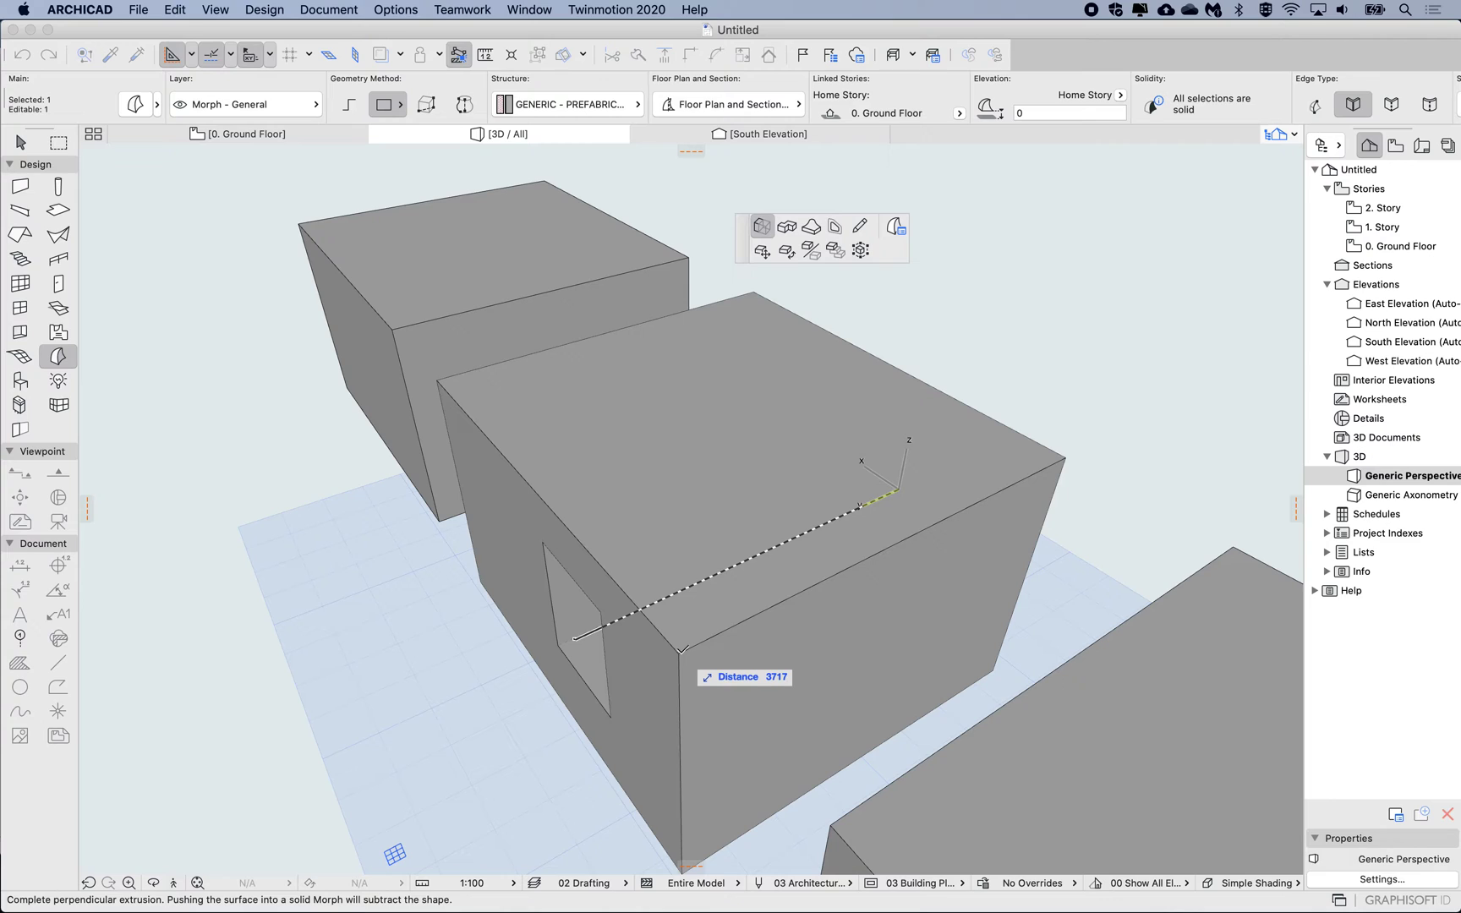
click(680, 655)
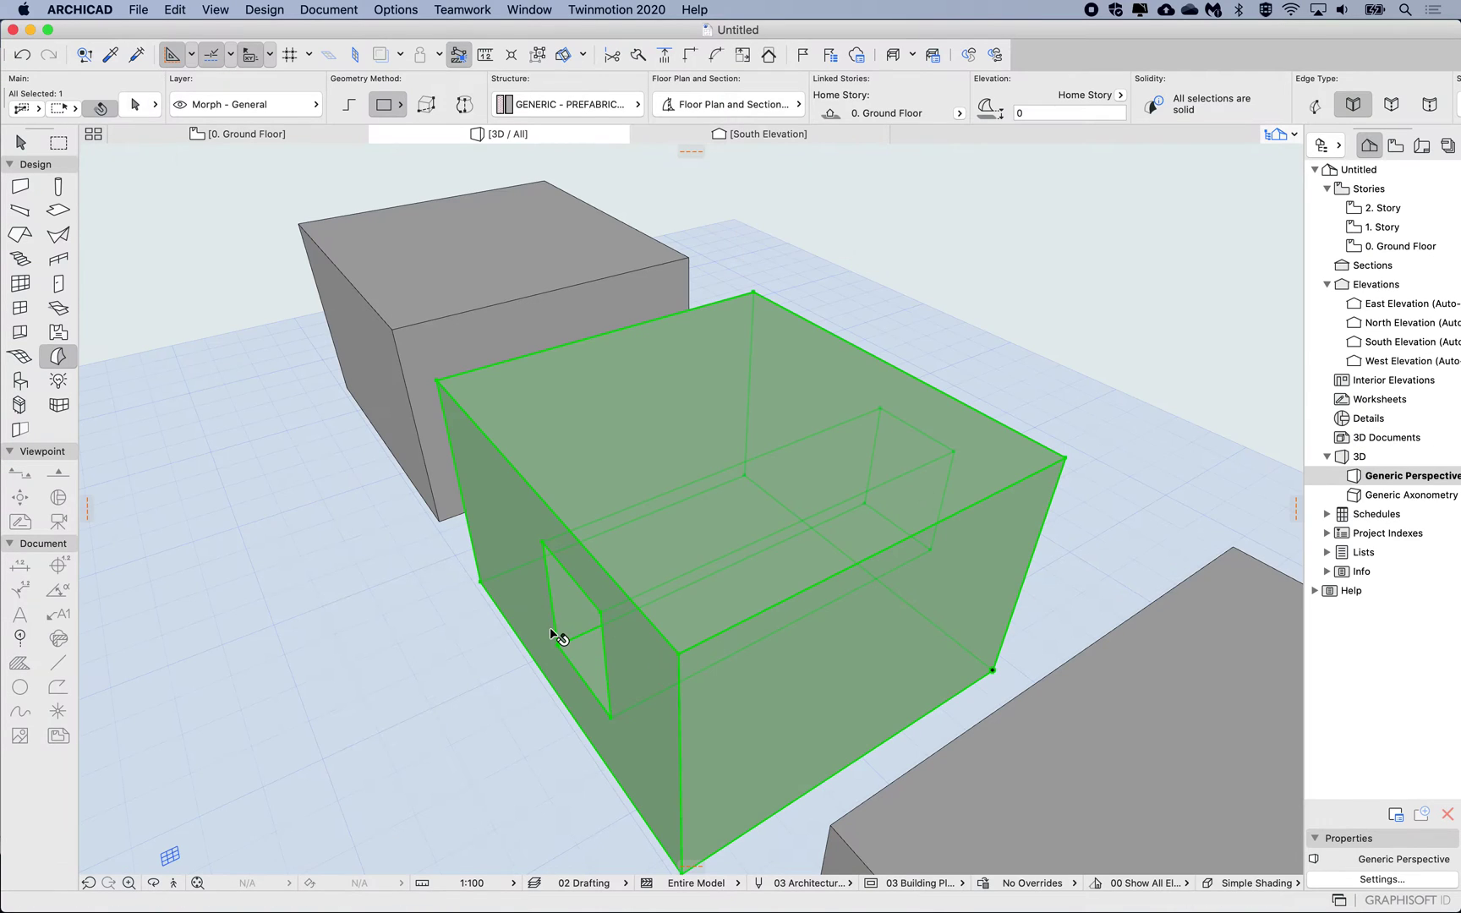
shift+middle_drag(556, 635, 549, 630)
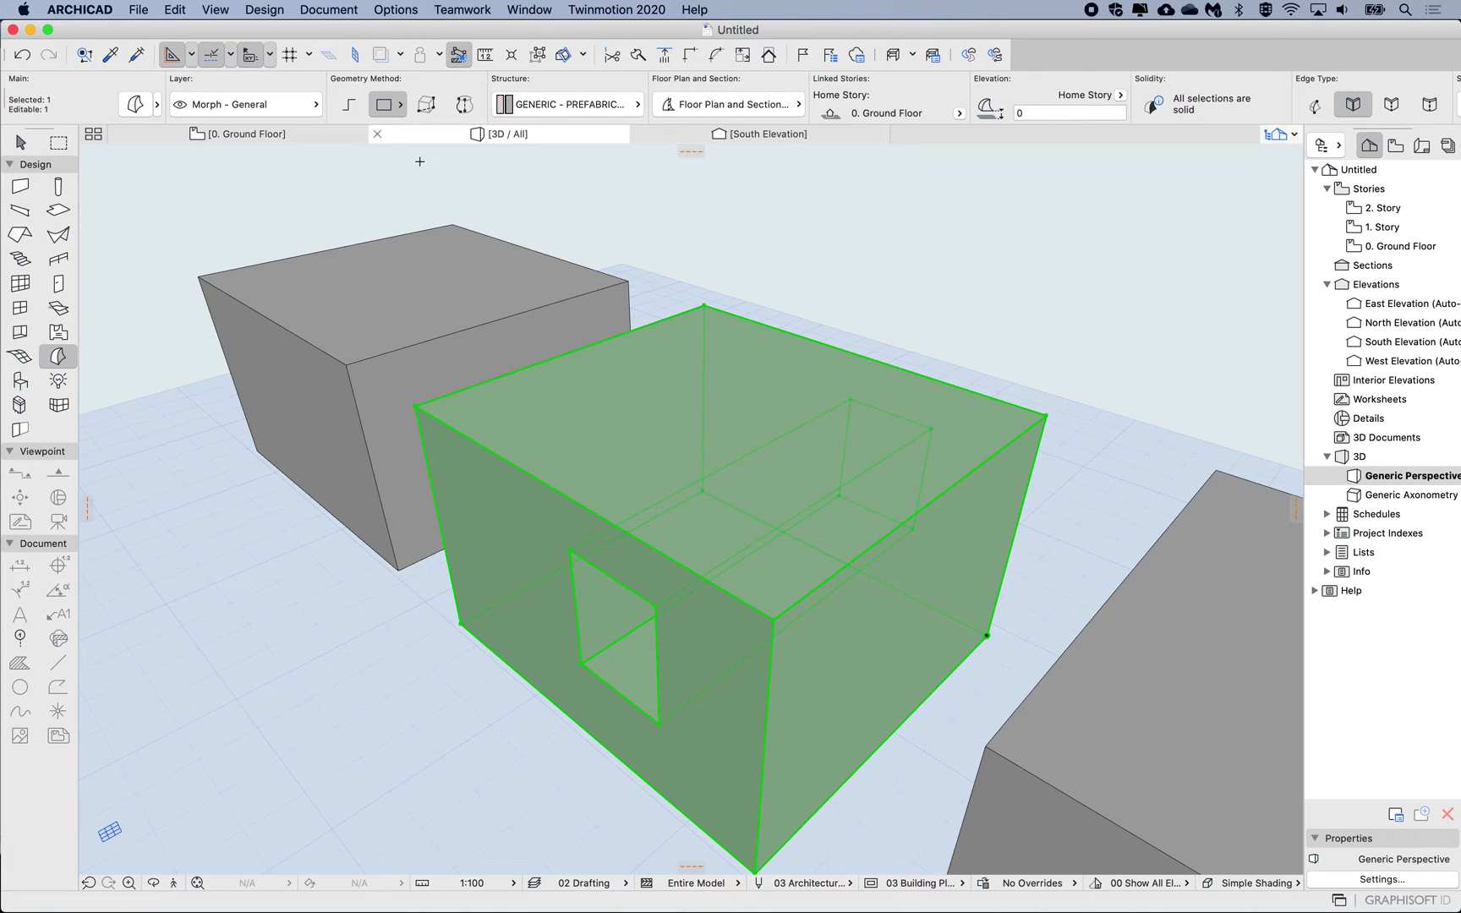
shift+middle_drag(813, 368, 842, 268)
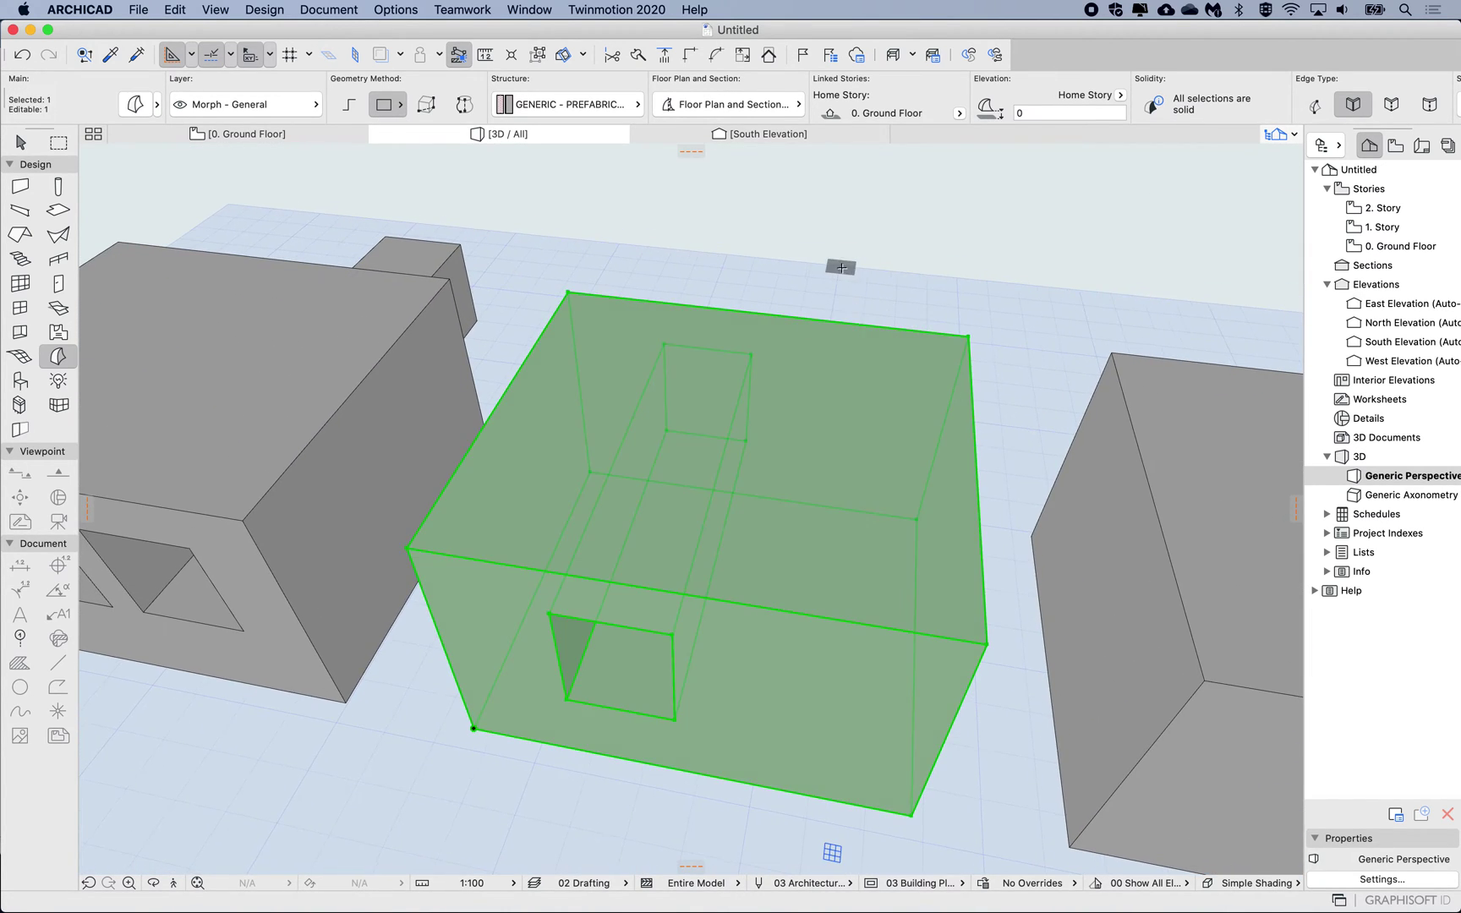
- Copy the remaining uncut box about 5380 mm along the x axis to create a fourth box
key(Escape)
scroll(842, 268, down, 5)
scroll(841, 268, right, 5)
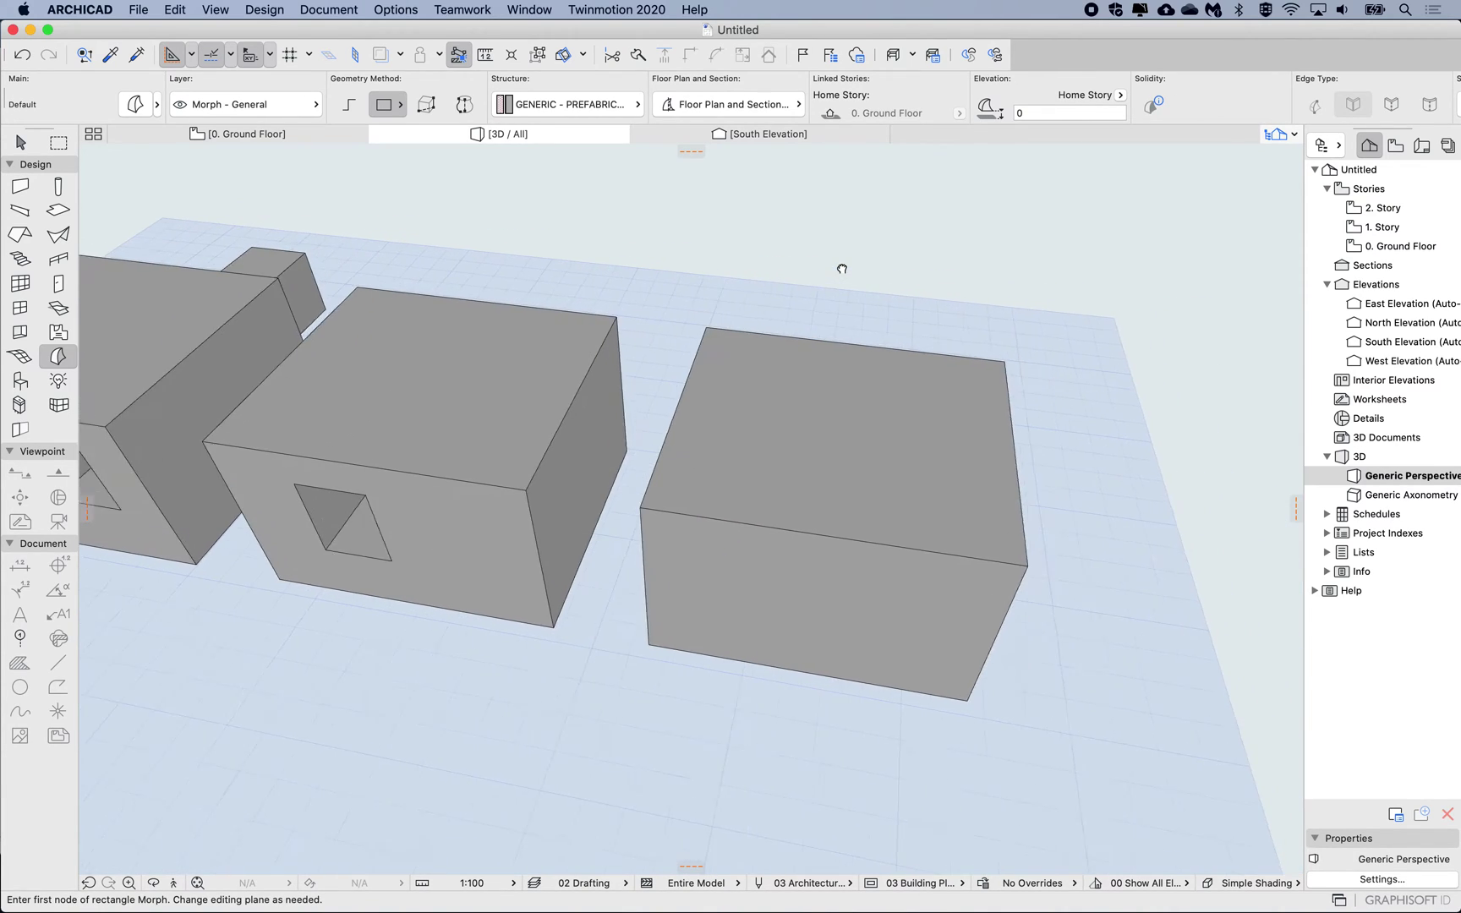
scroll(843, 269, right, 4)
shift+click(695, 574)
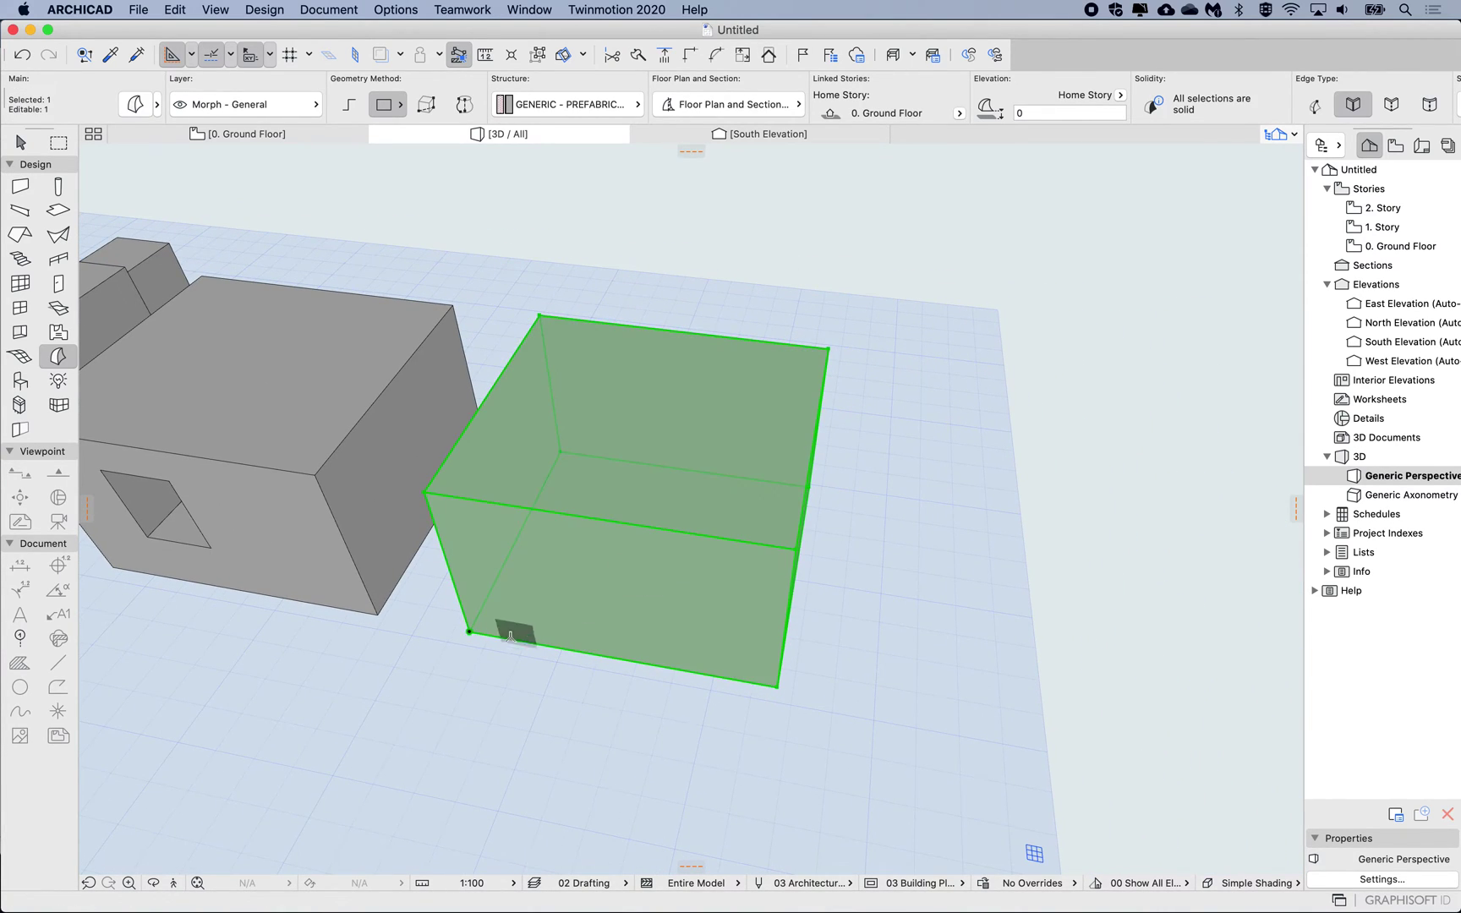
click(507, 646)
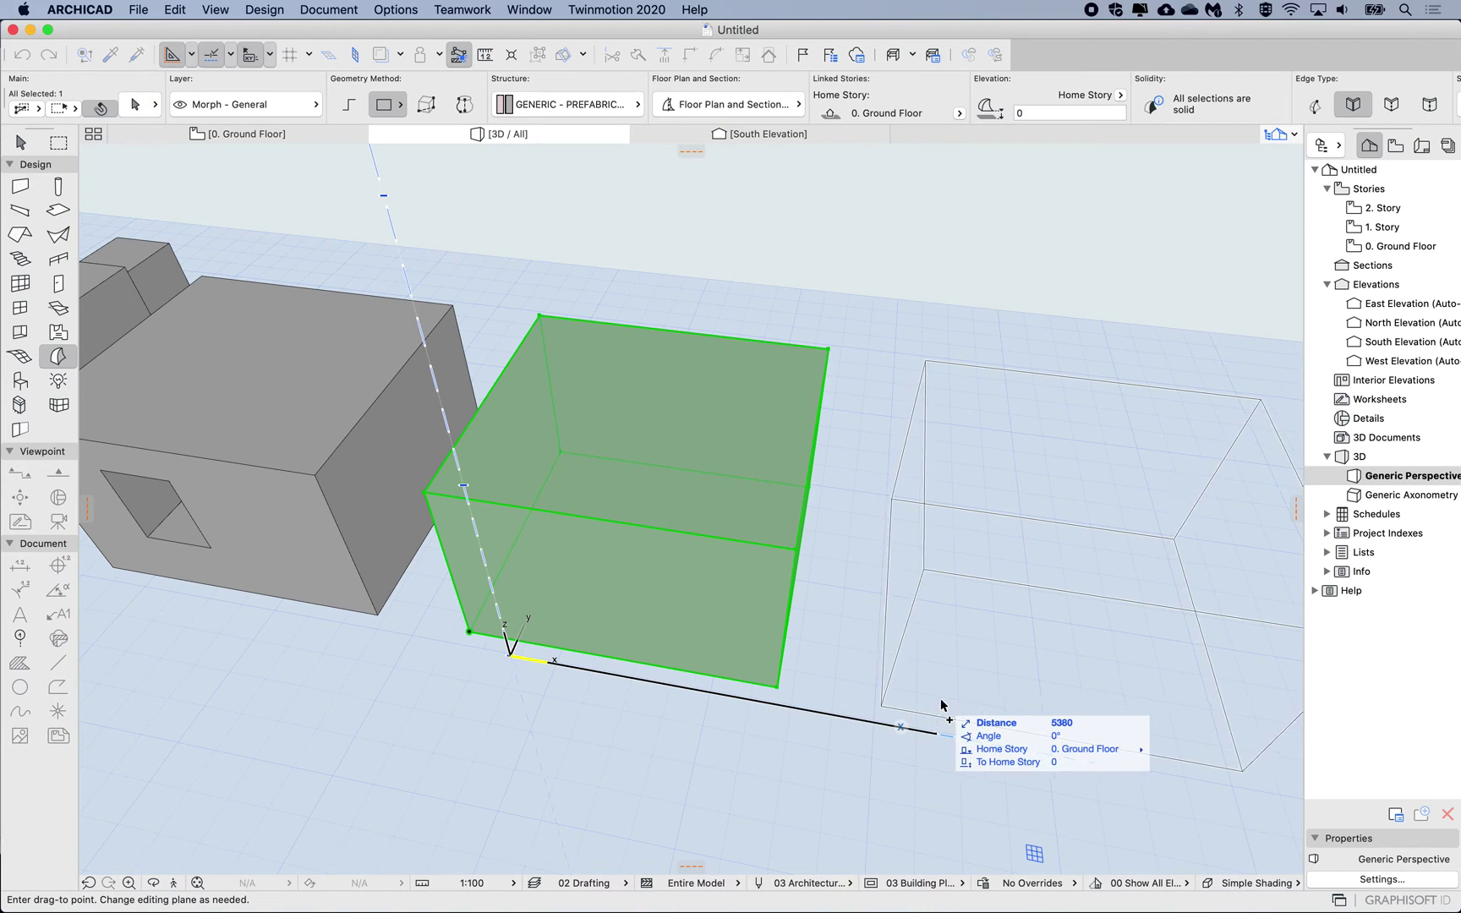
click(945, 708)
key(Escape)
- Select the third box and mark two opposite corners of its front face as snap references for a diagonal guide
scroll(601, 637, up, 5)
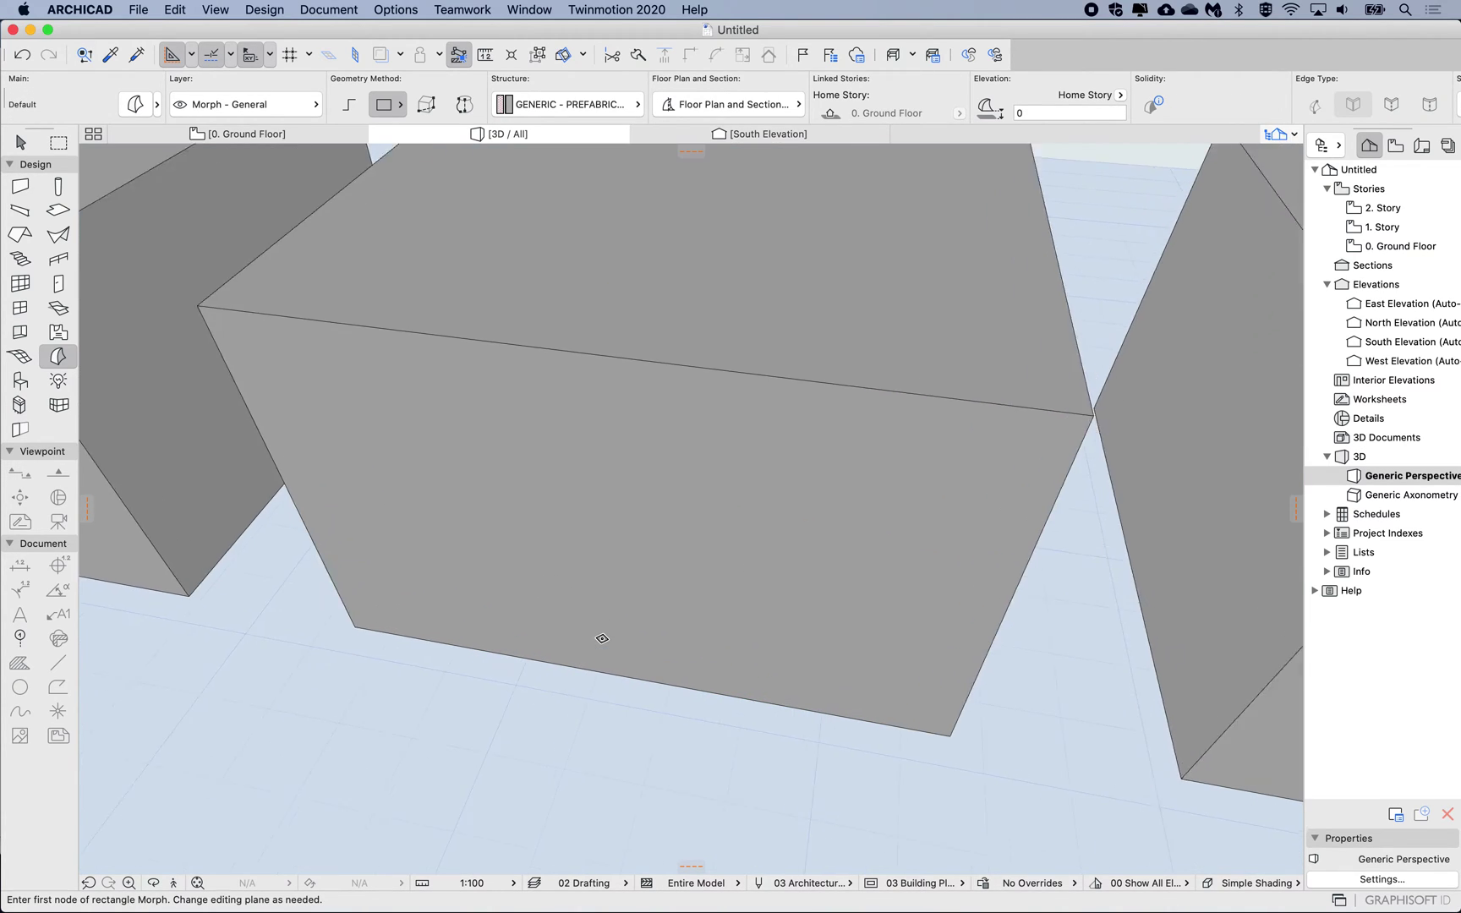
scroll(602, 639, down, 6)
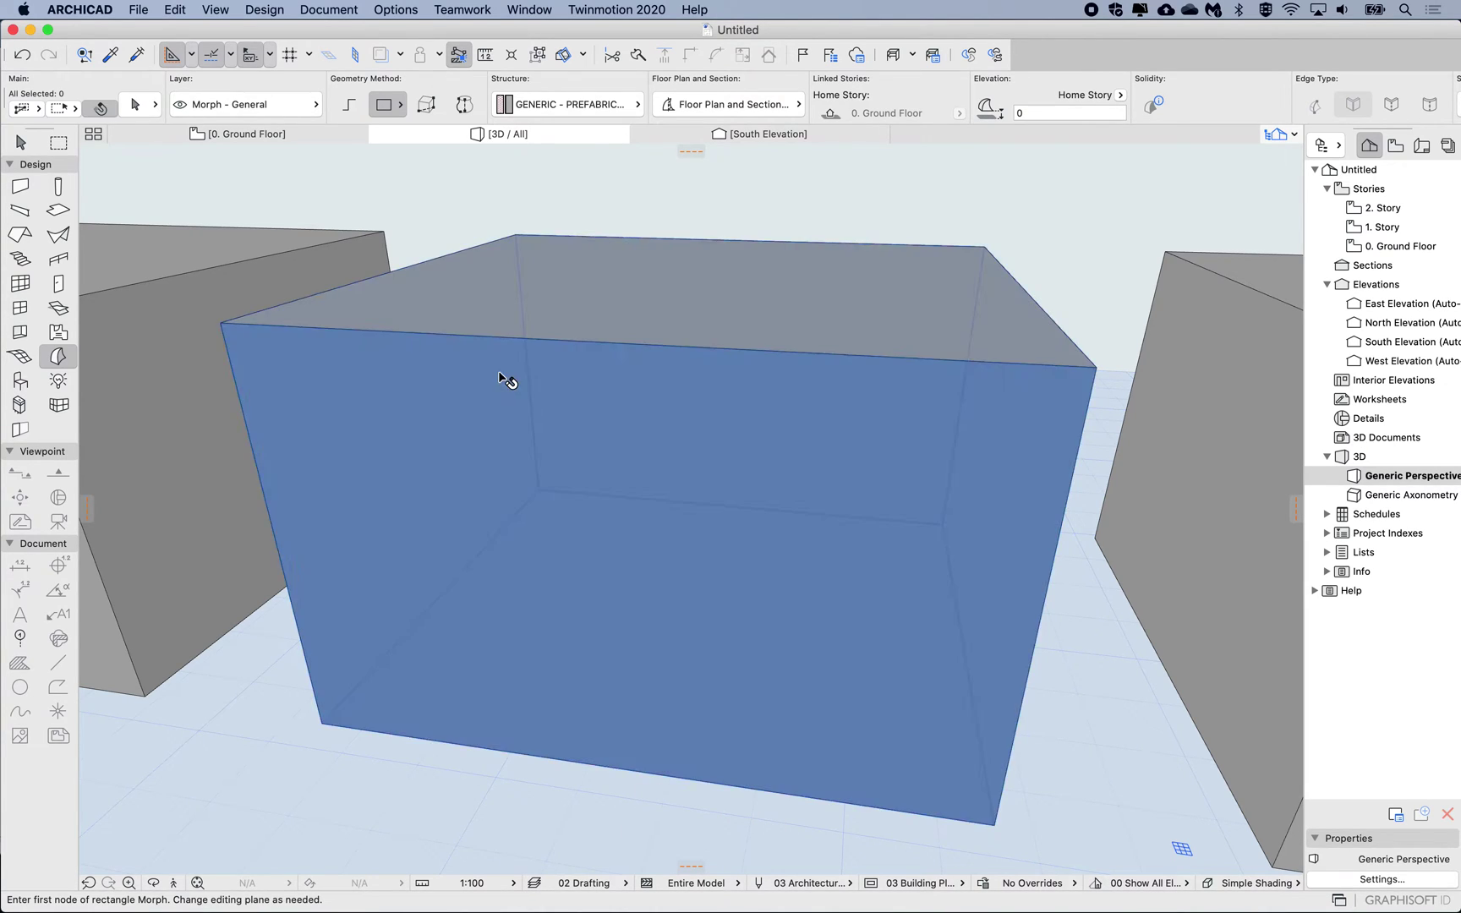
shift+click(498, 370)
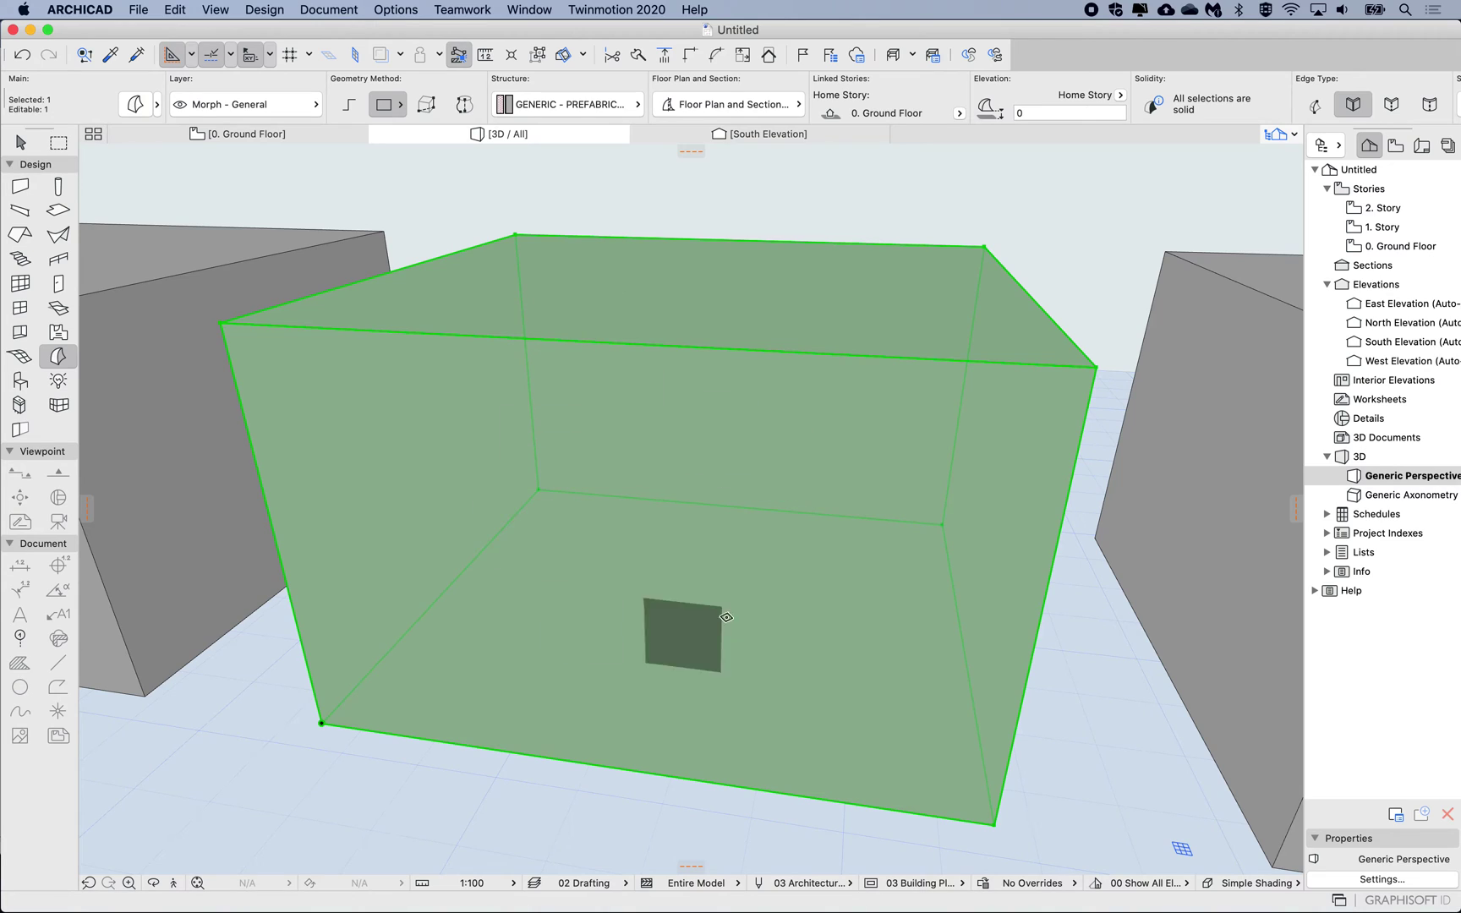
scroll(597, 549, down, 2)
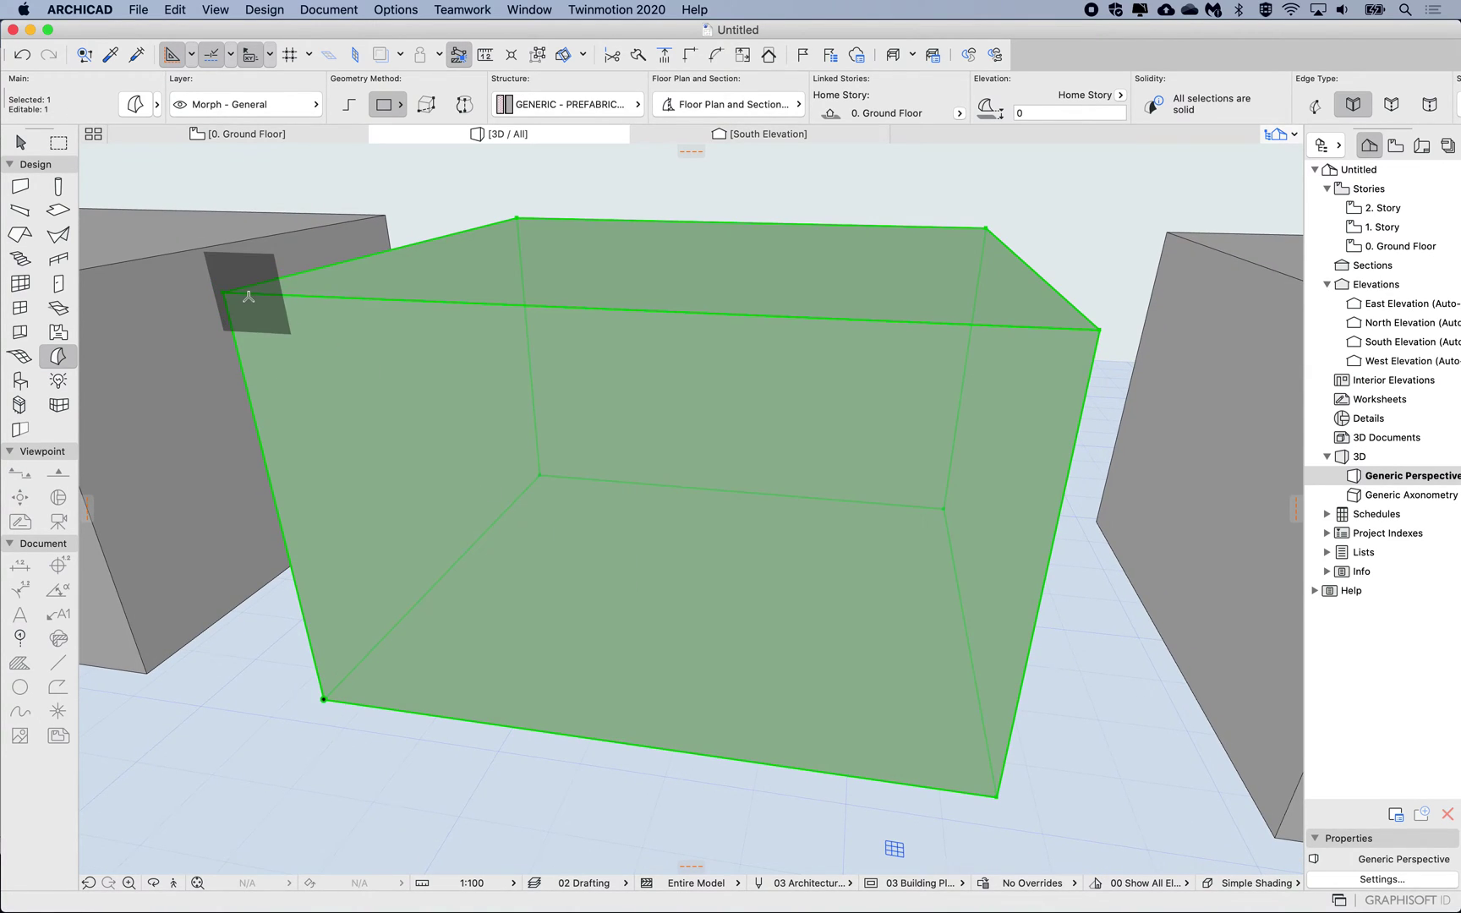
click(231, 55)
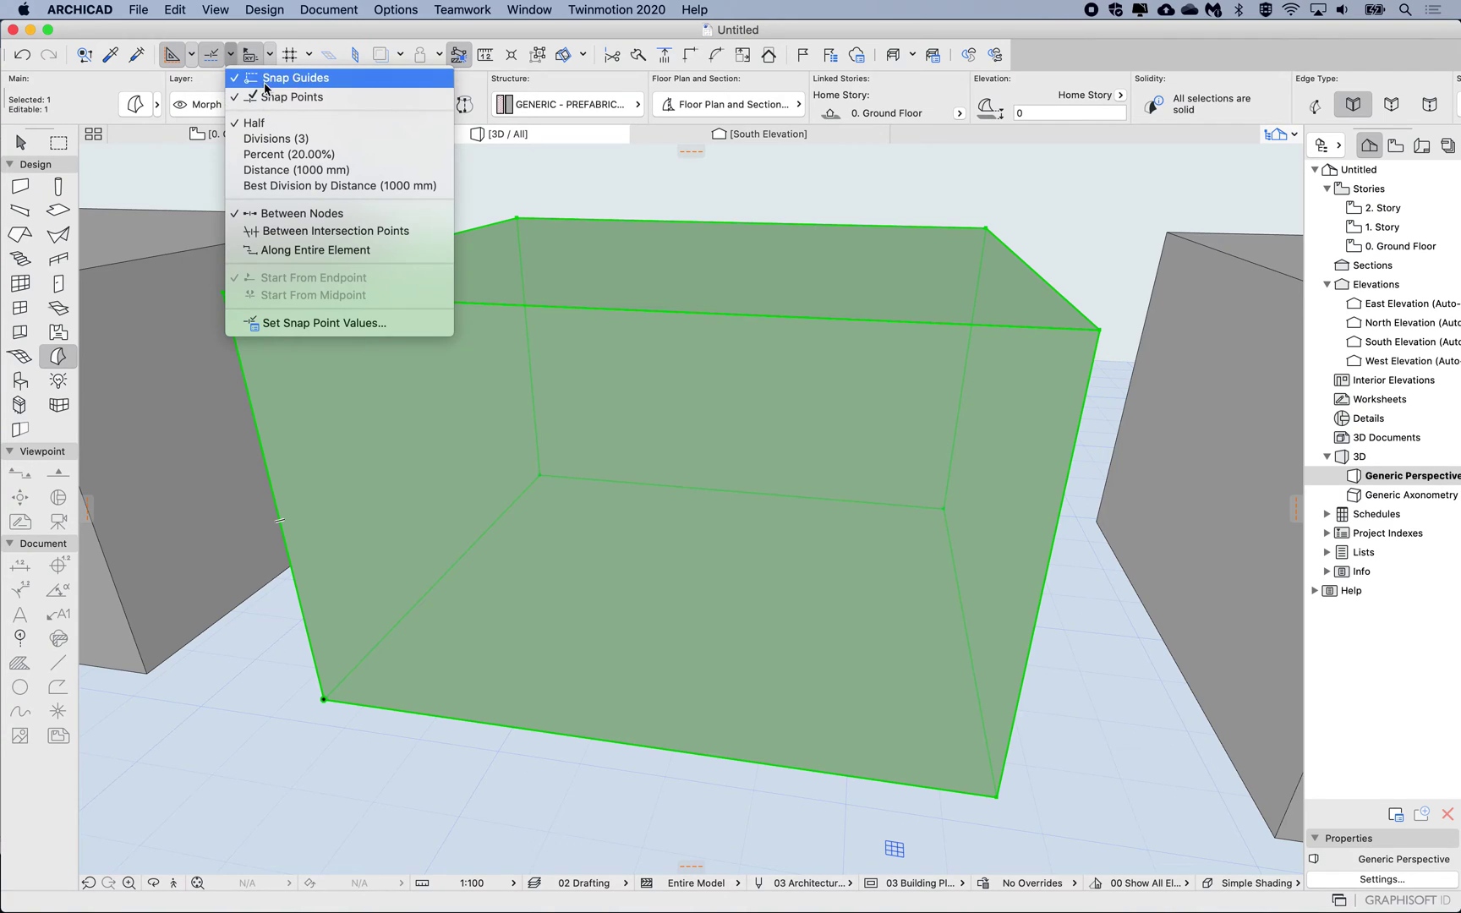
click(264, 35)
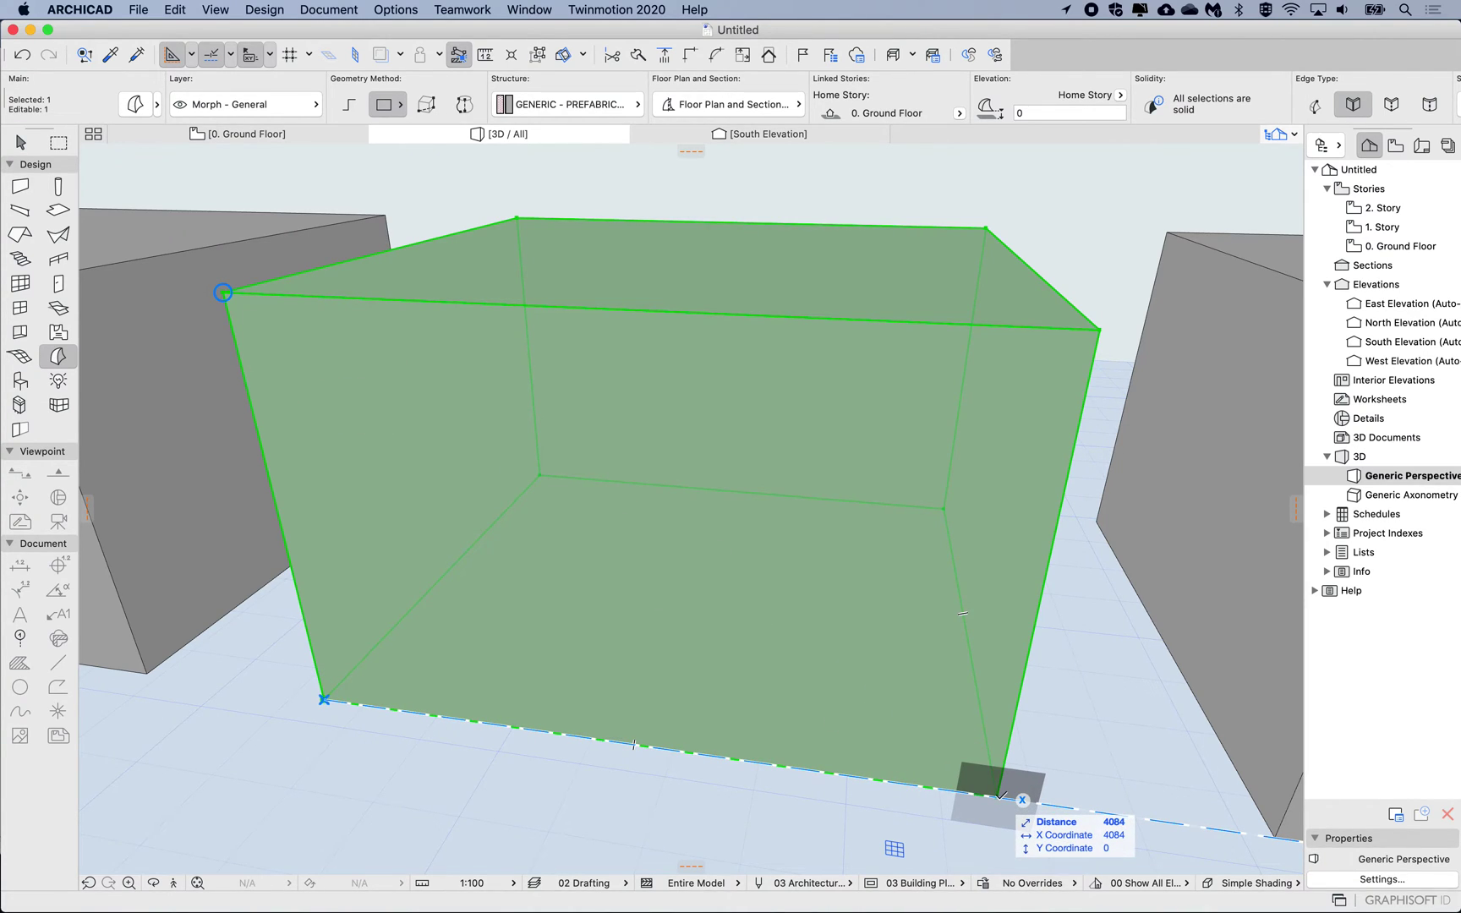
click(996, 797)
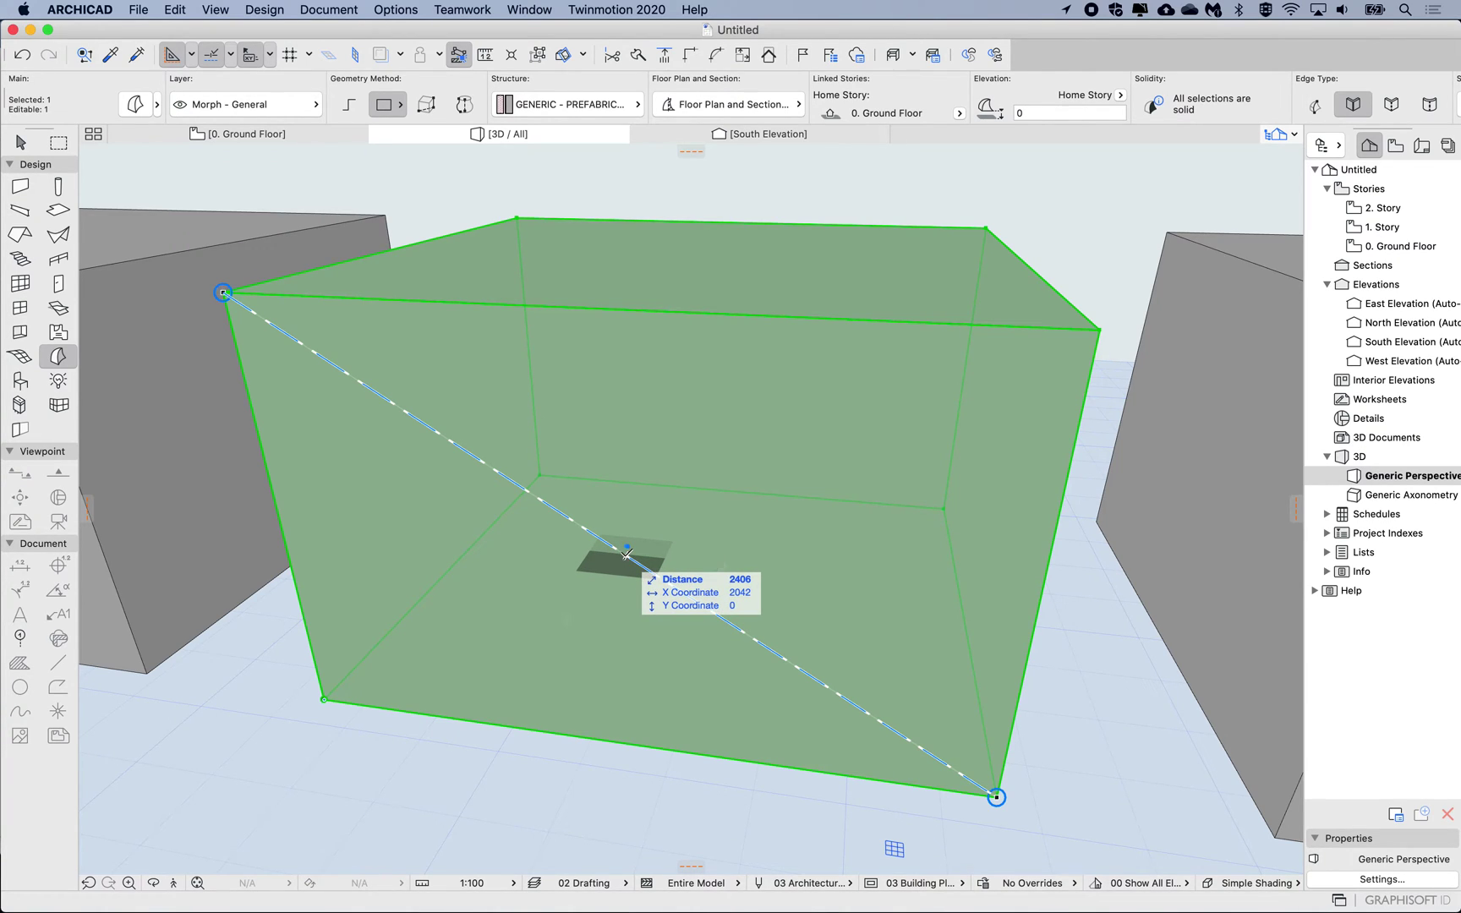
- Add a full circle about half the face's width to the third box's front face, centred on the diagonal's midpoint in a vertical editing plane
click(386, 108)
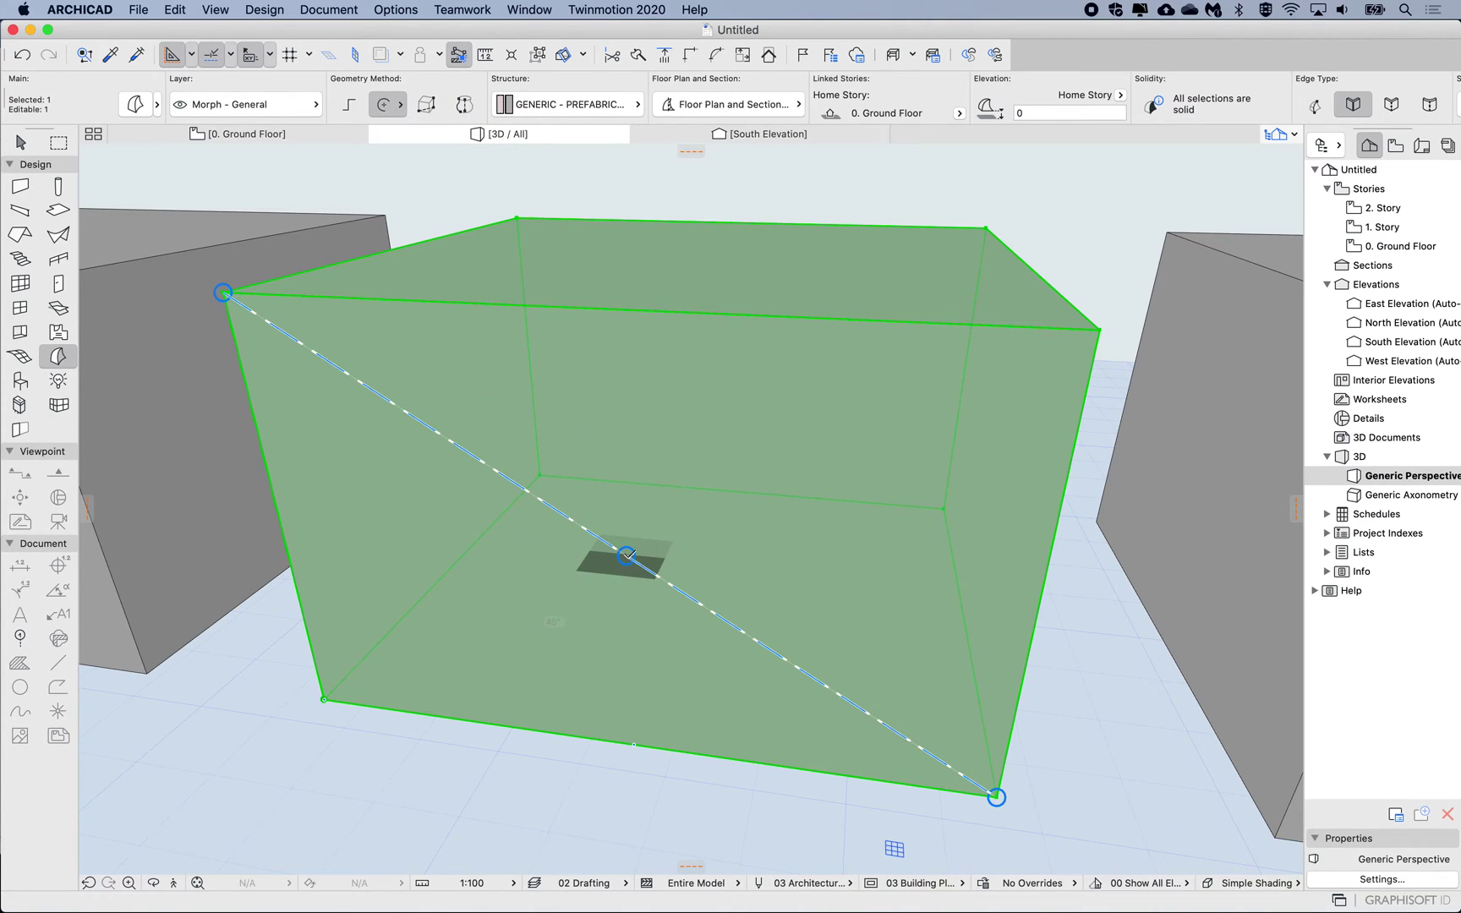
click(626, 555)
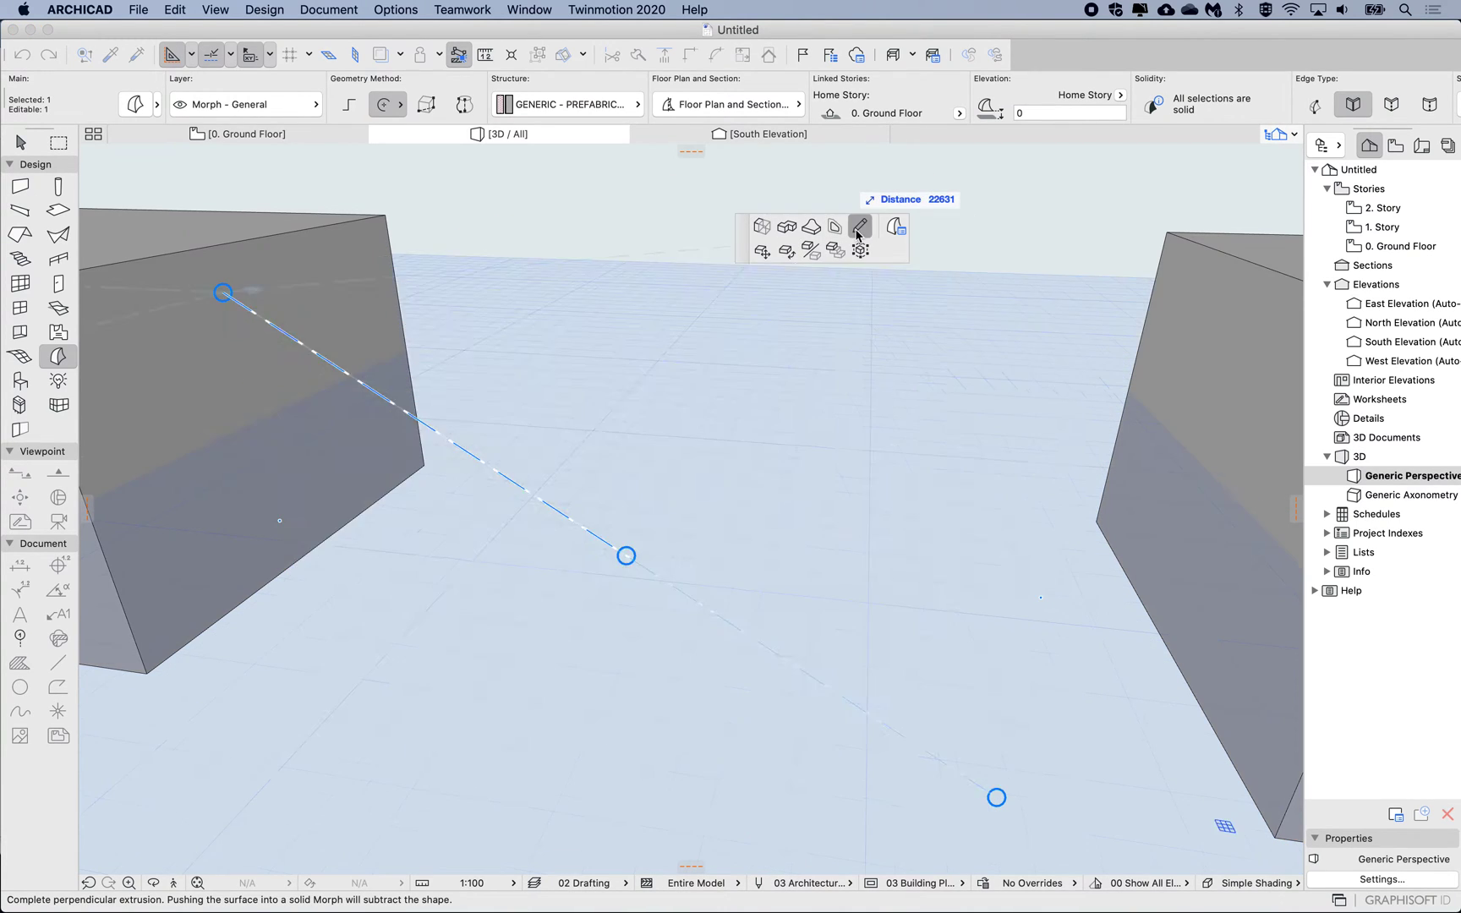
click(860, 225)
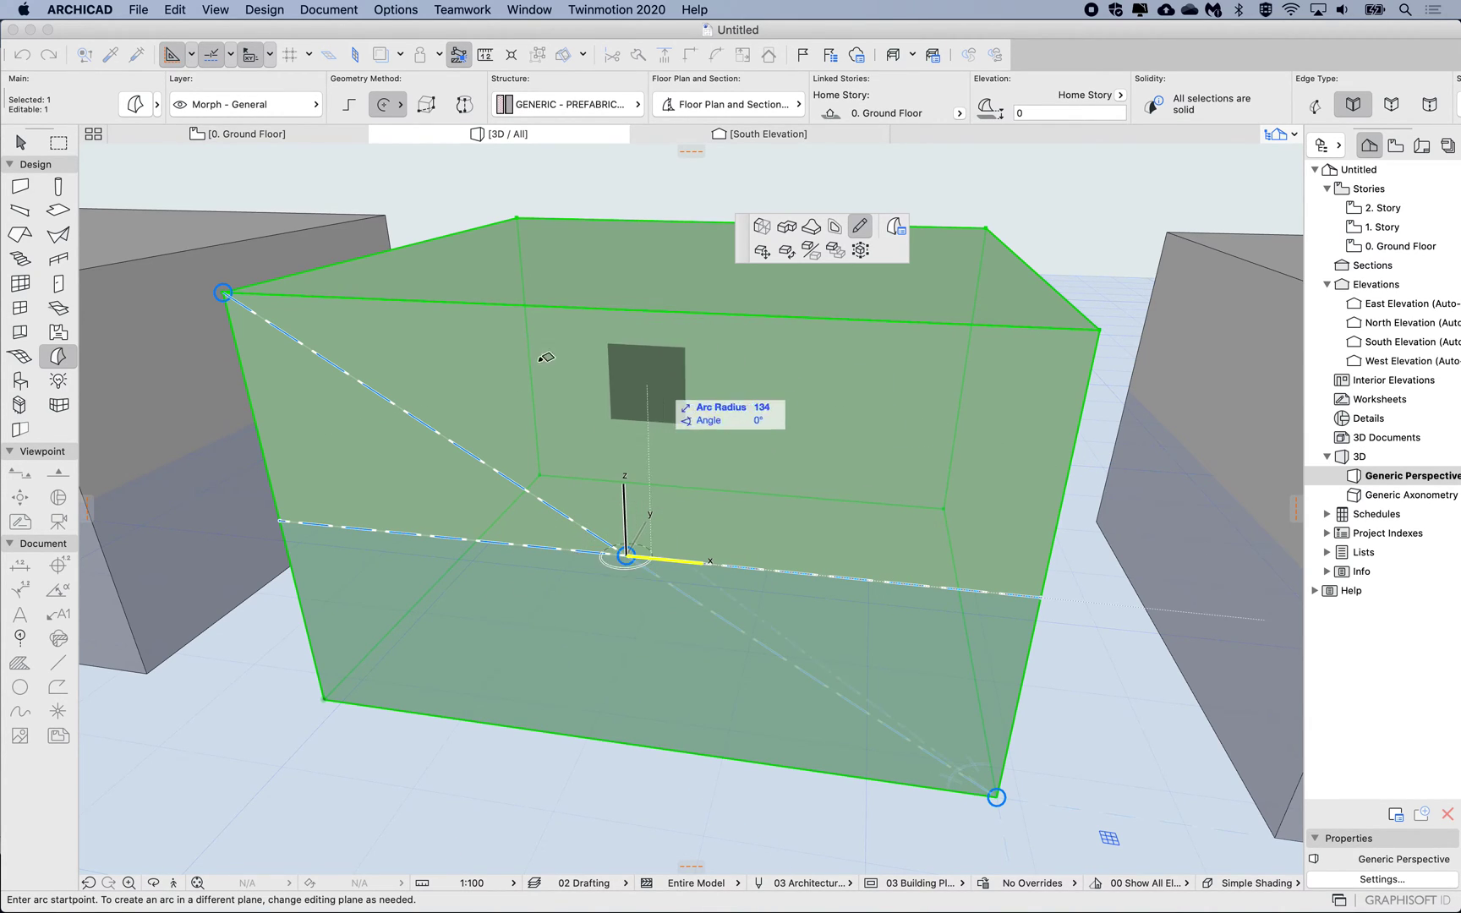
key(Tab)
key(Tab)
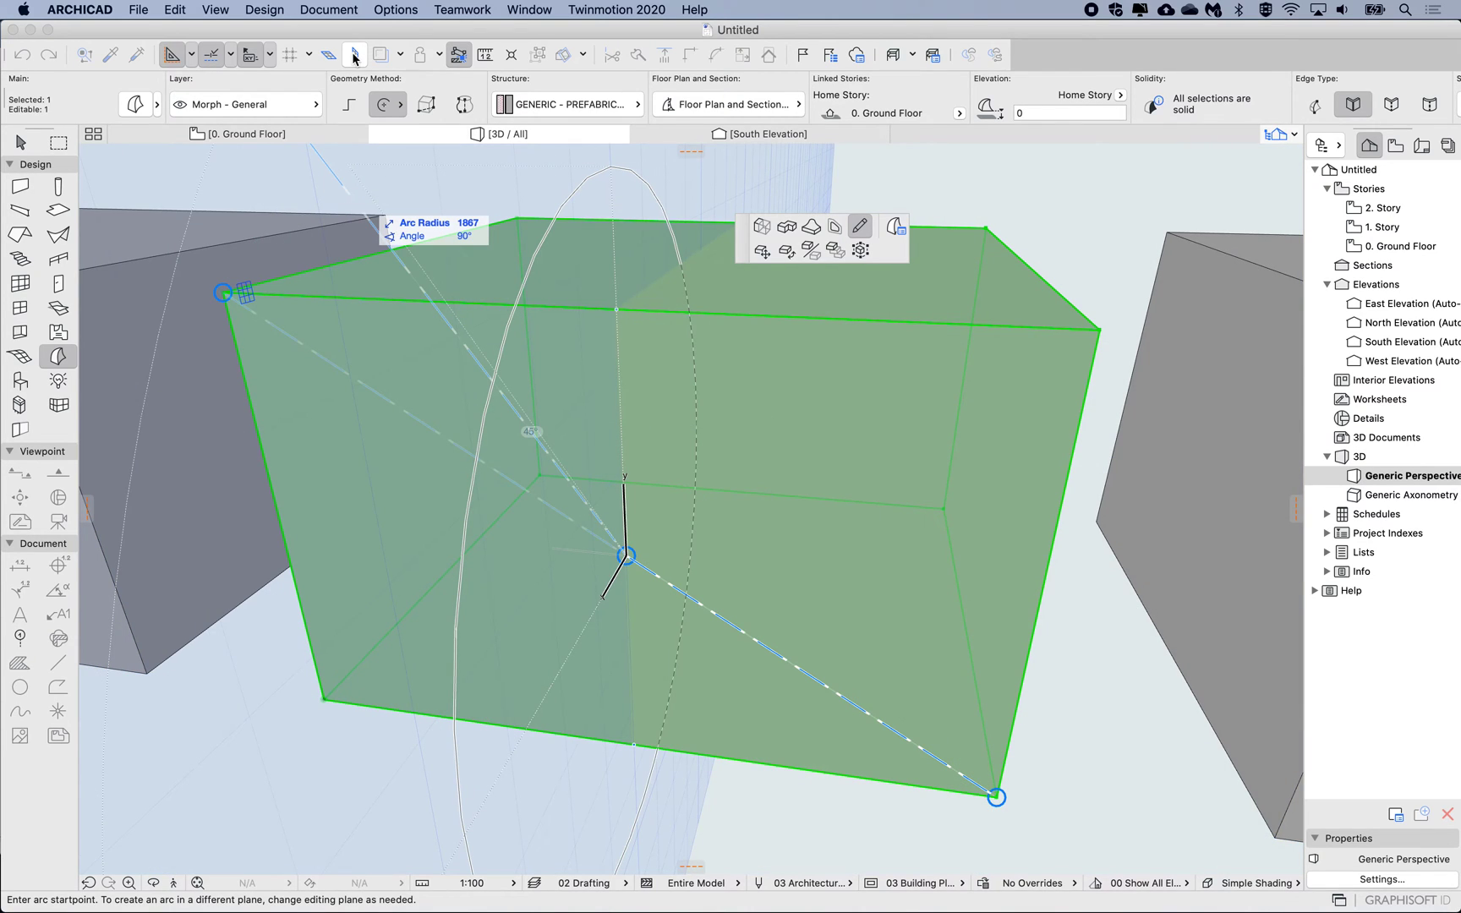
key(Tab)
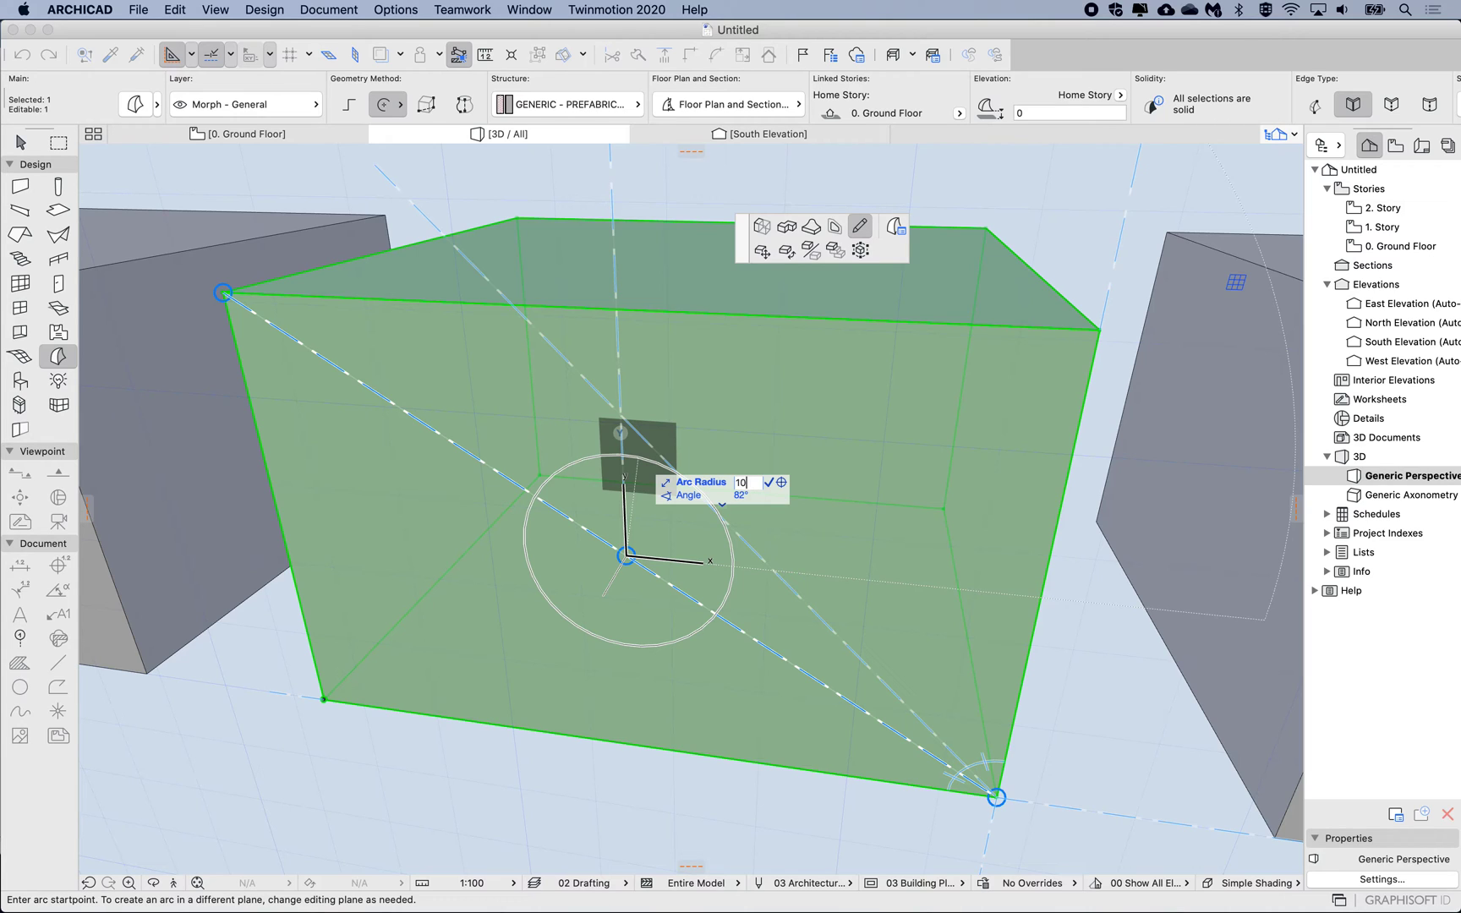
key(Return)
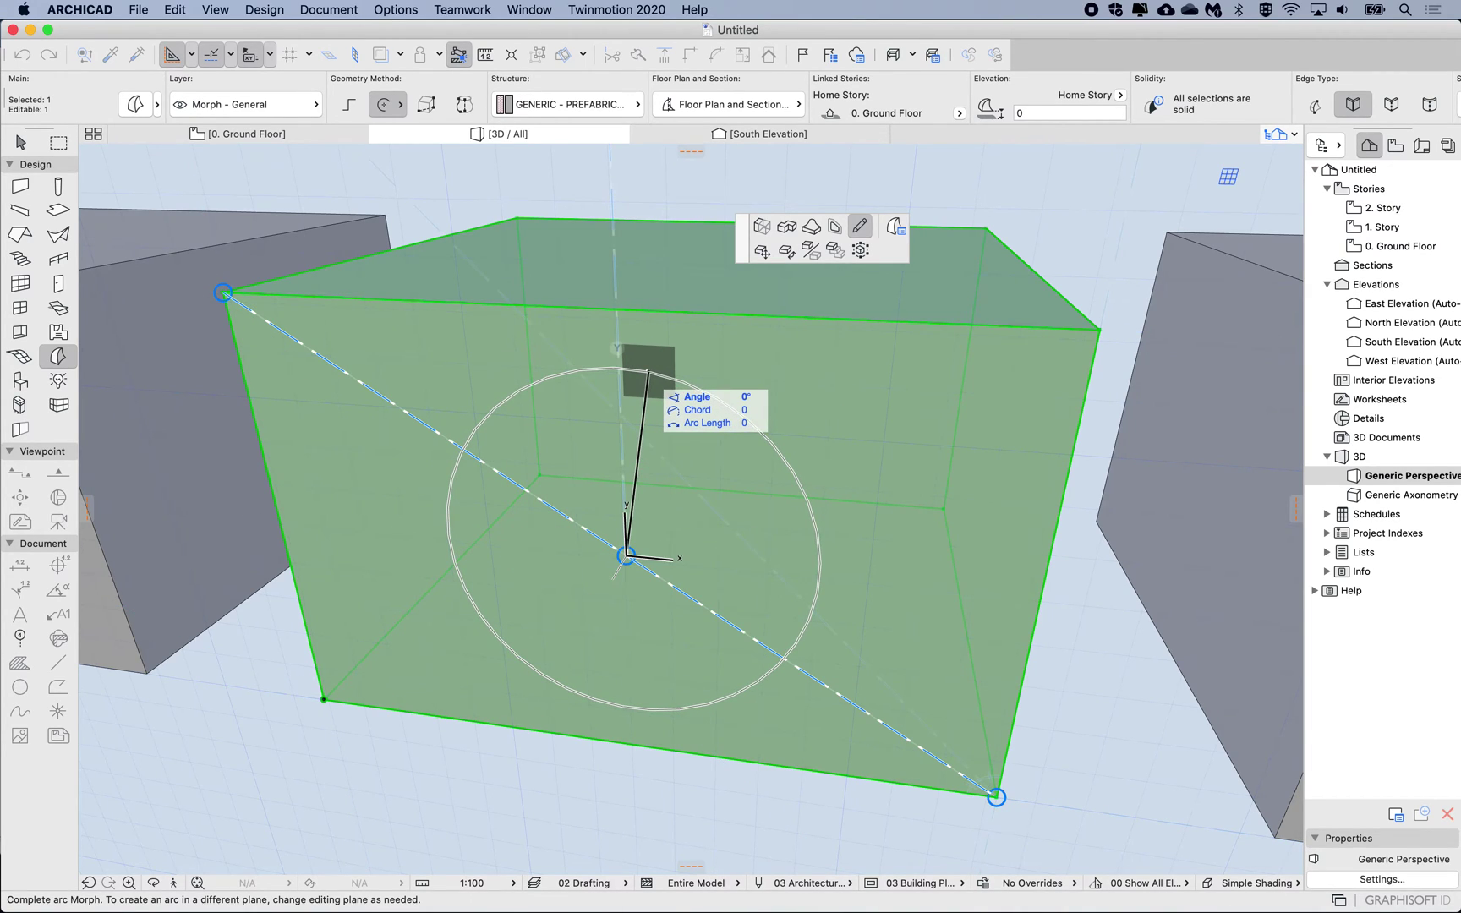
click(649, 372)
shift+middle_drag(625, 489, 685, 381)
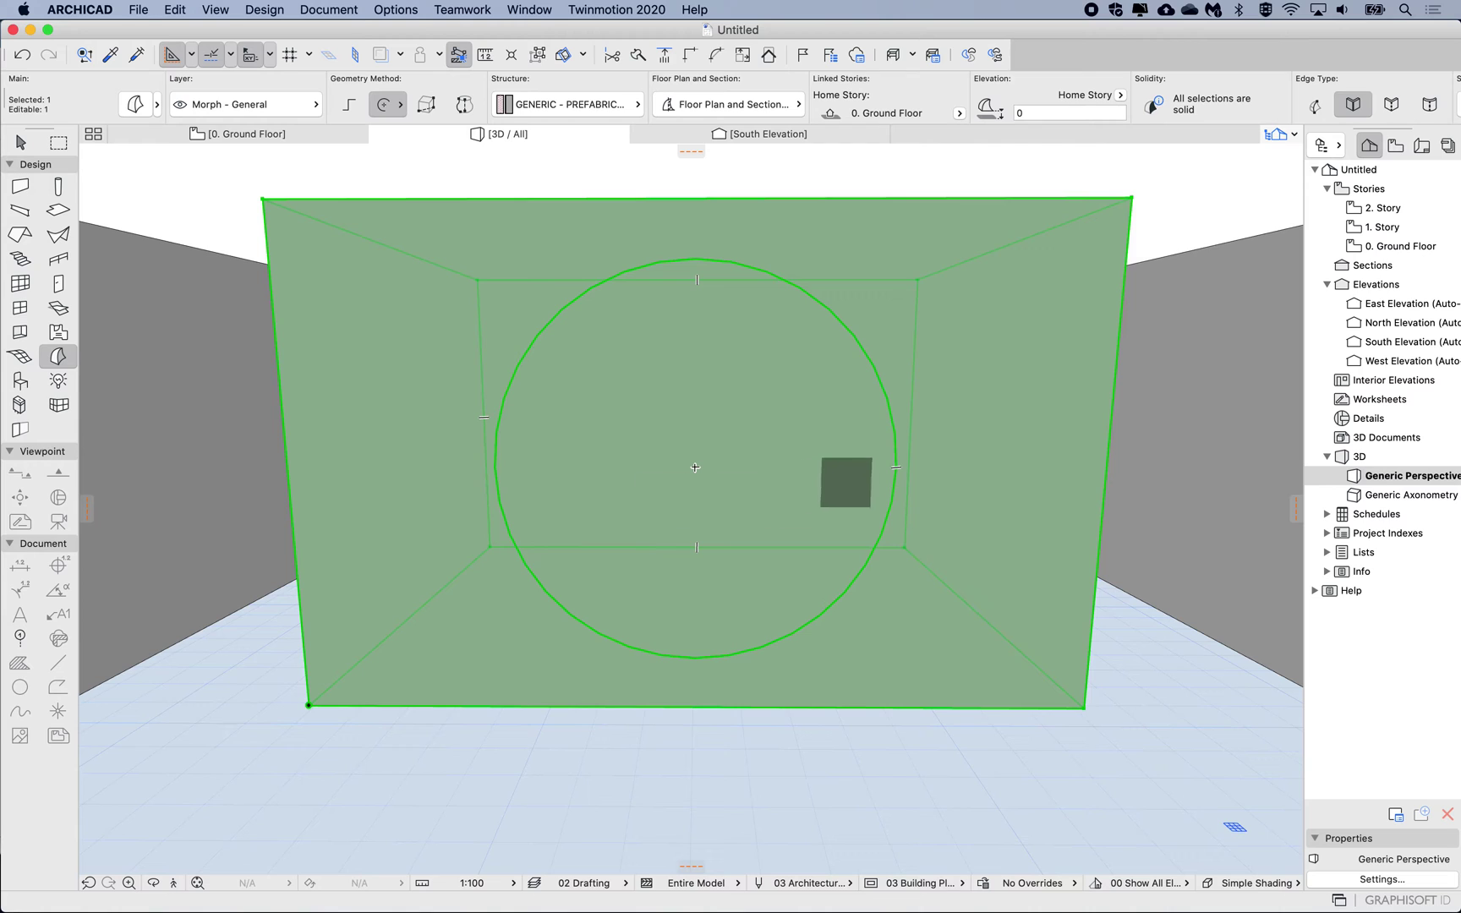
- Push the circle on the third box's front face through to its back face, cutting a round through opening
shift+middle_drag(705, 395, 701, 401)
scroll(701, 400, down, 3)
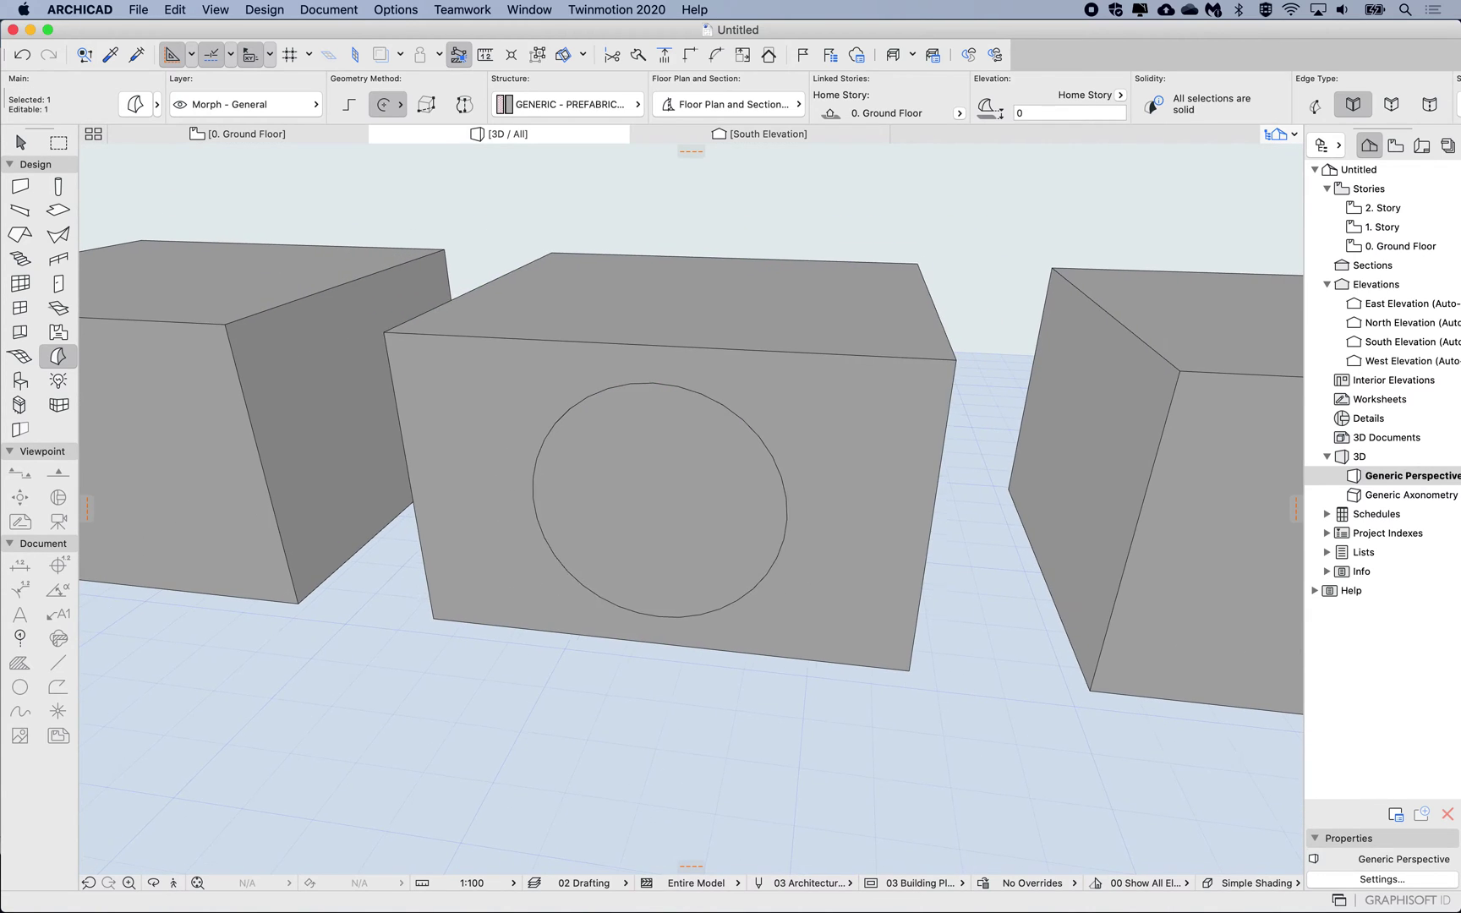
middle_drag(656, 508, 770, 526)
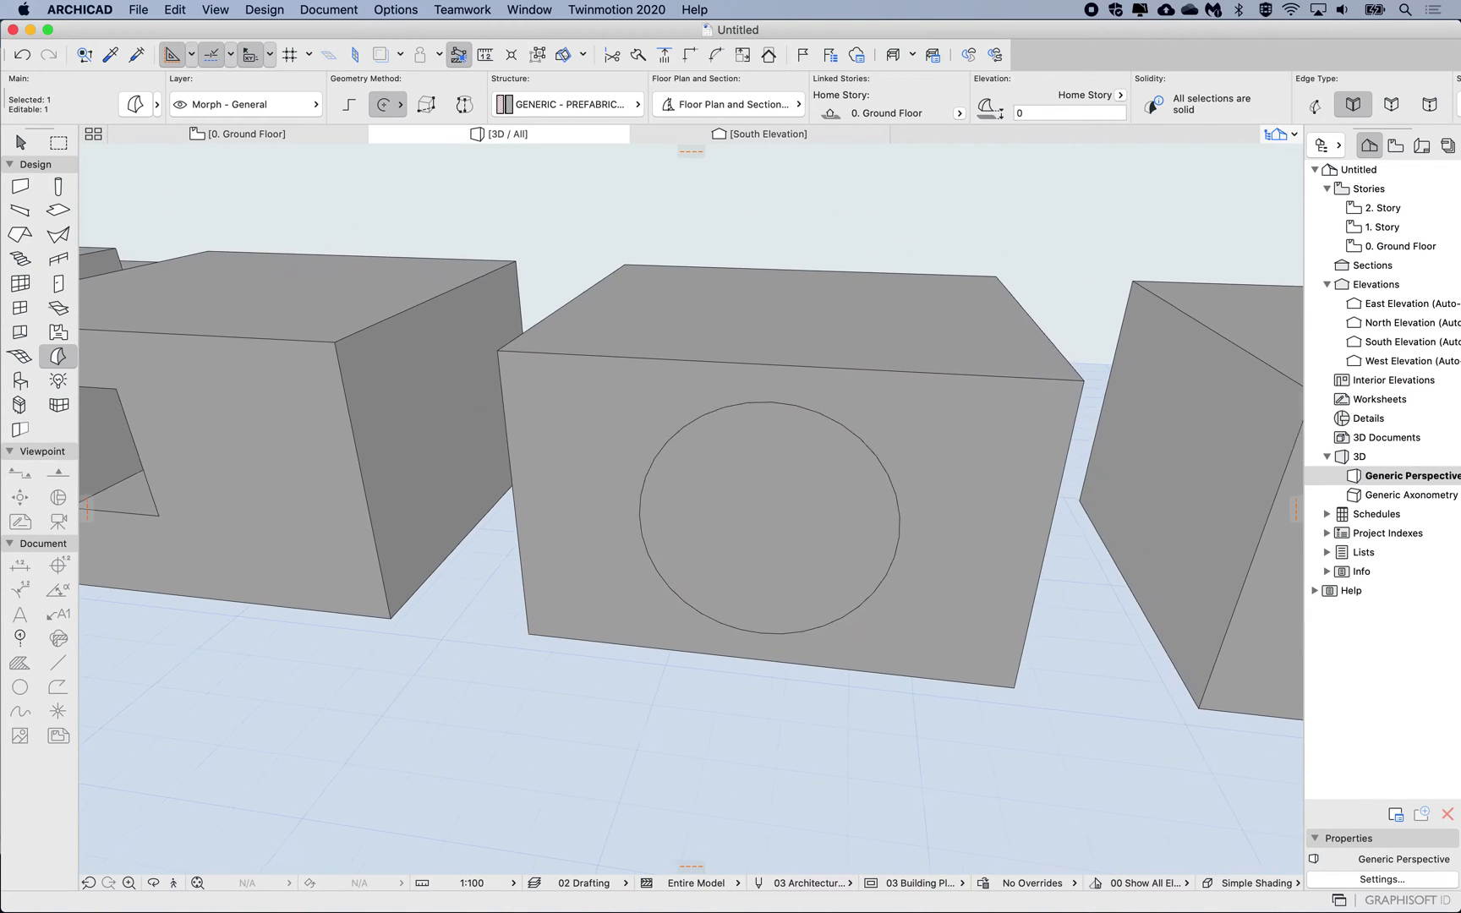
click(771, 526)
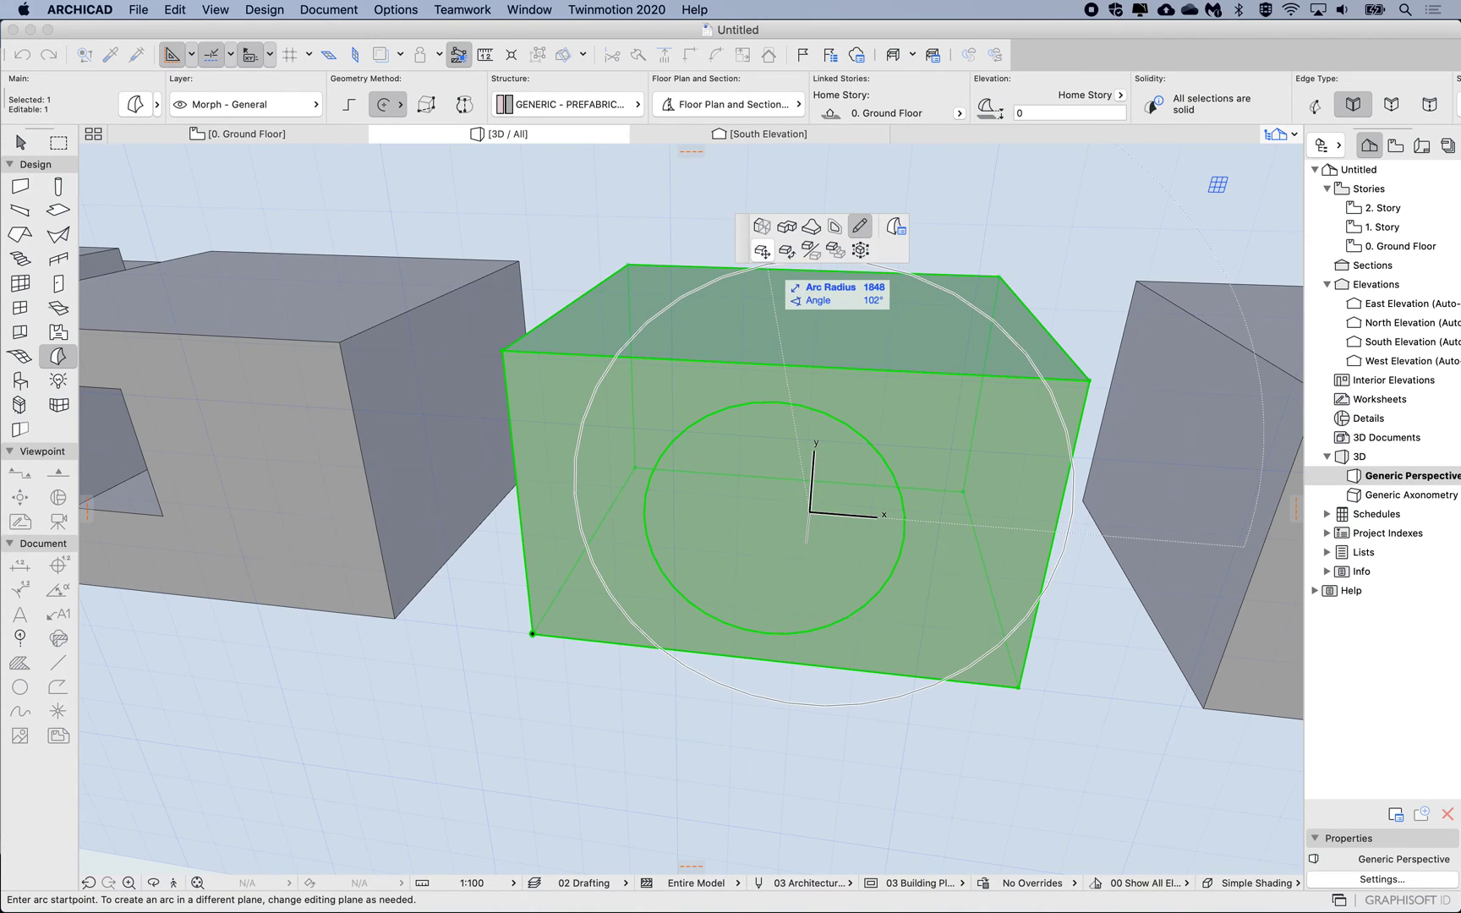
click(762, 227)
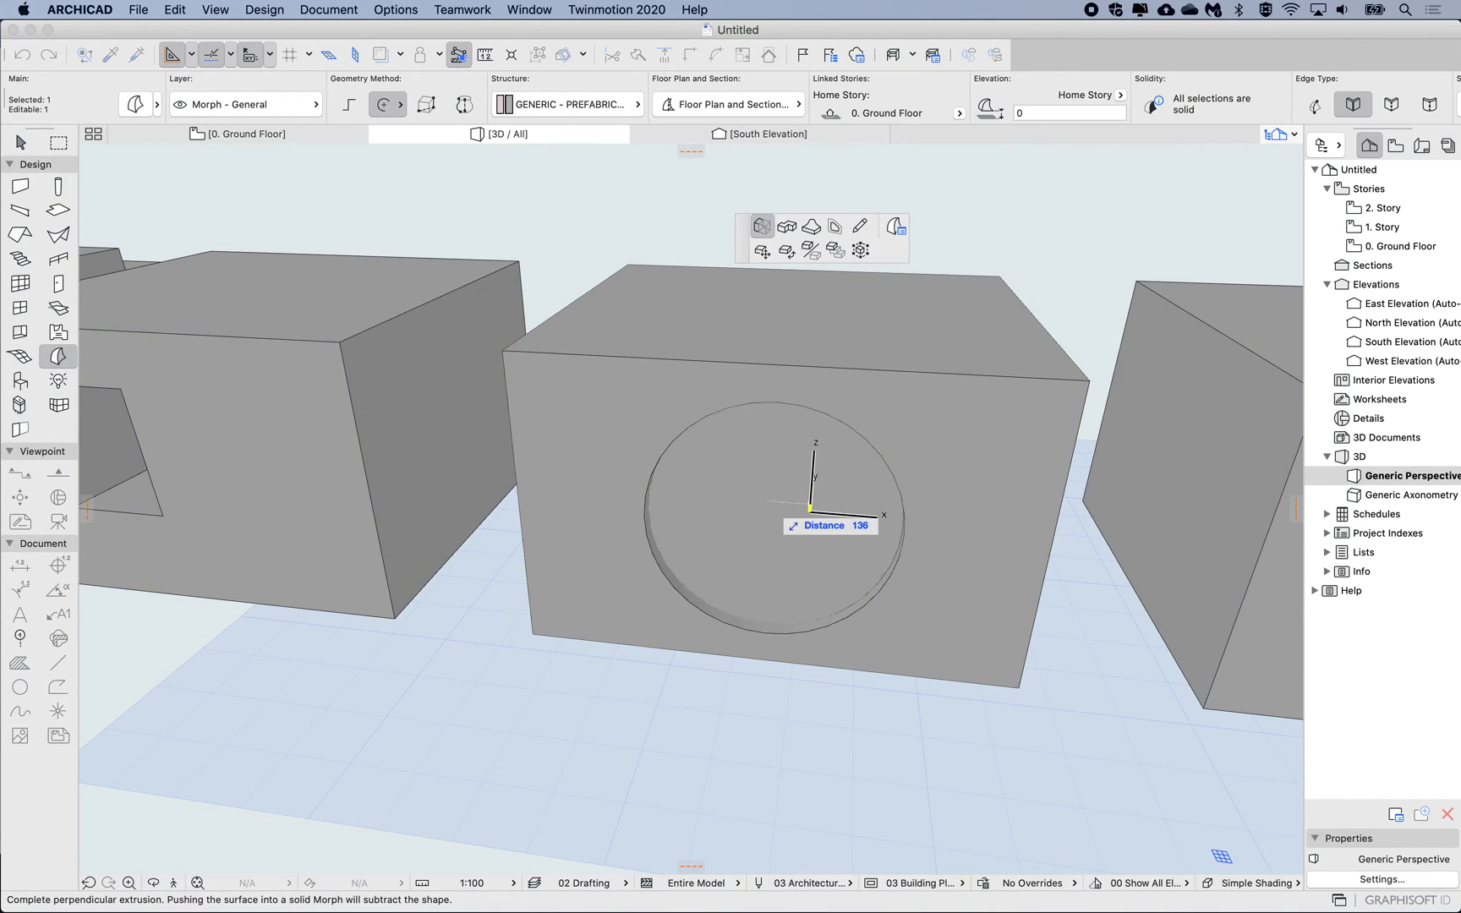
shift+middle_drag(766, 506, 621, 489)
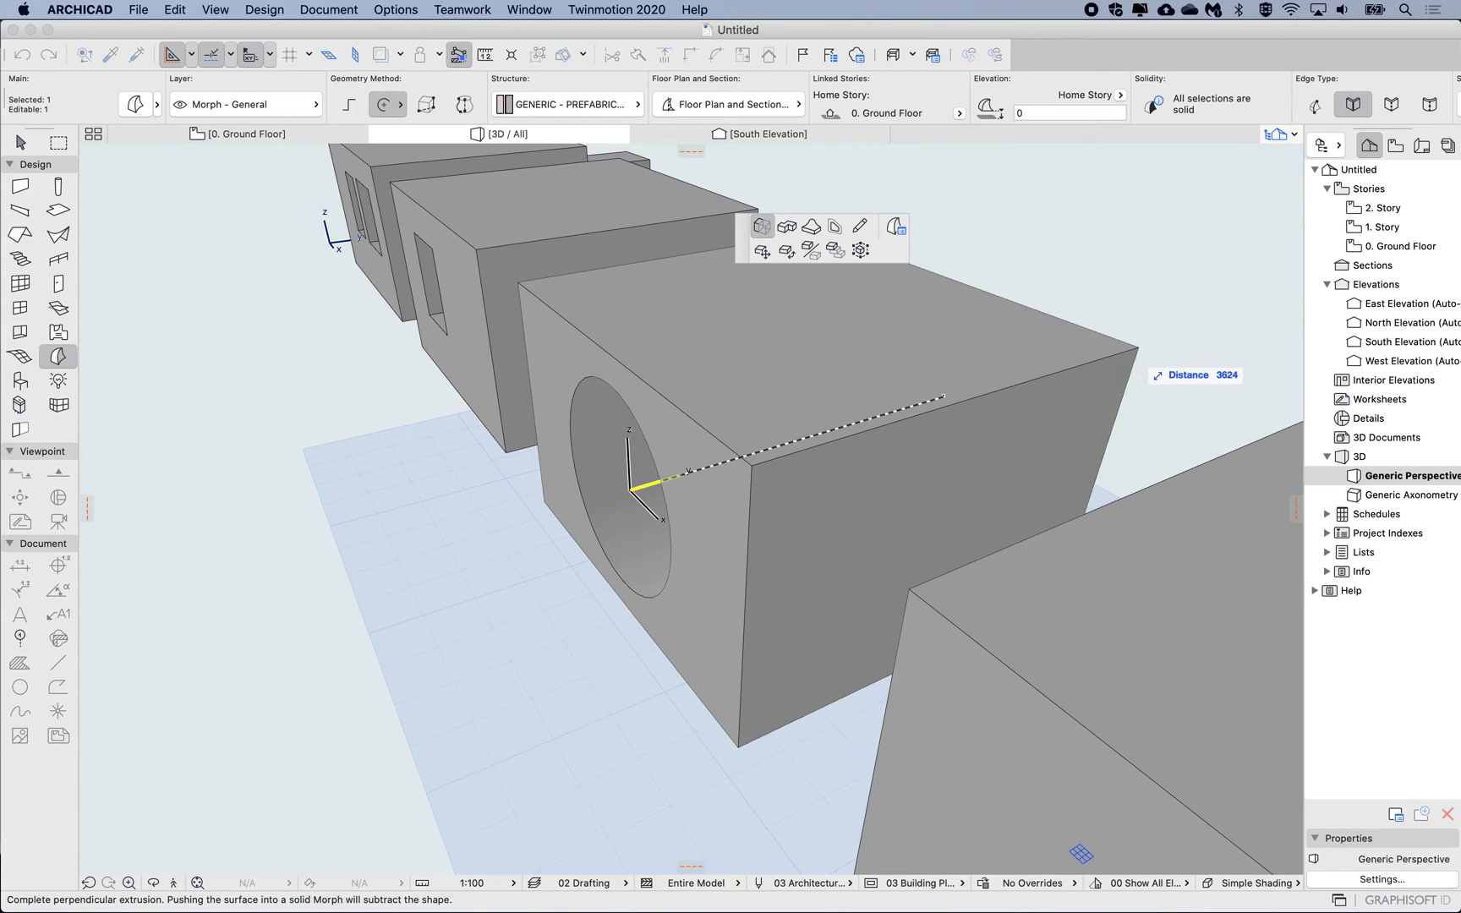
click(1138, 347)
shift+middle_drag(1139, 348, 752, 279)
scroll(752, 444, down, 2)
key(Escape)
- Draw a full circle about two-fifths of the face's width on the fourth box's front face as a separate morph
shift+middle_drag(752, 444, 529, 541)
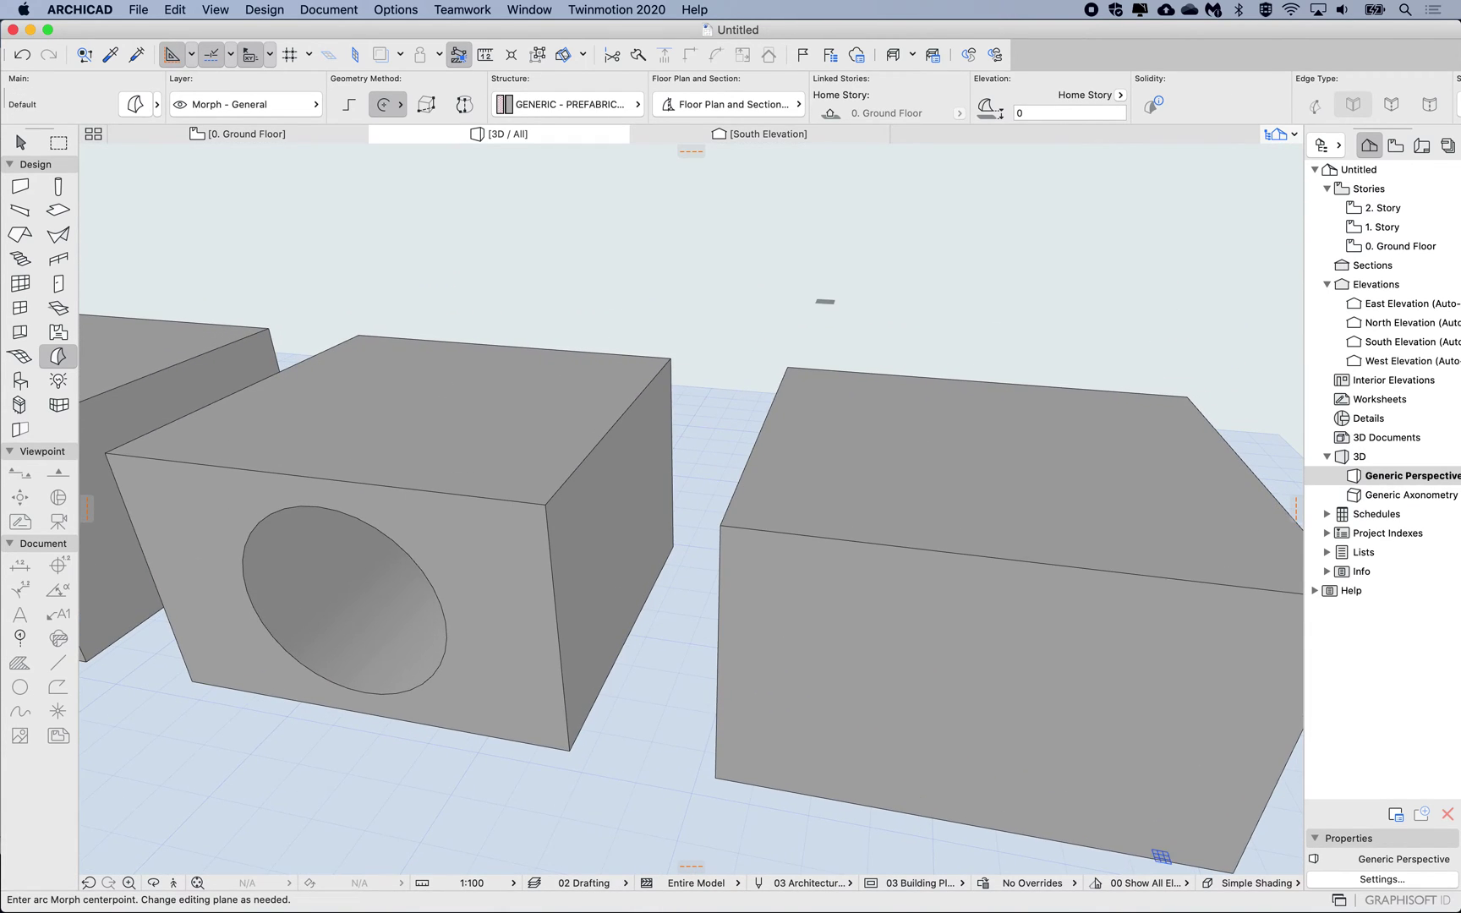
scroll(825, 303, down, 3)
middle_drag(922, 328, 818, 308)
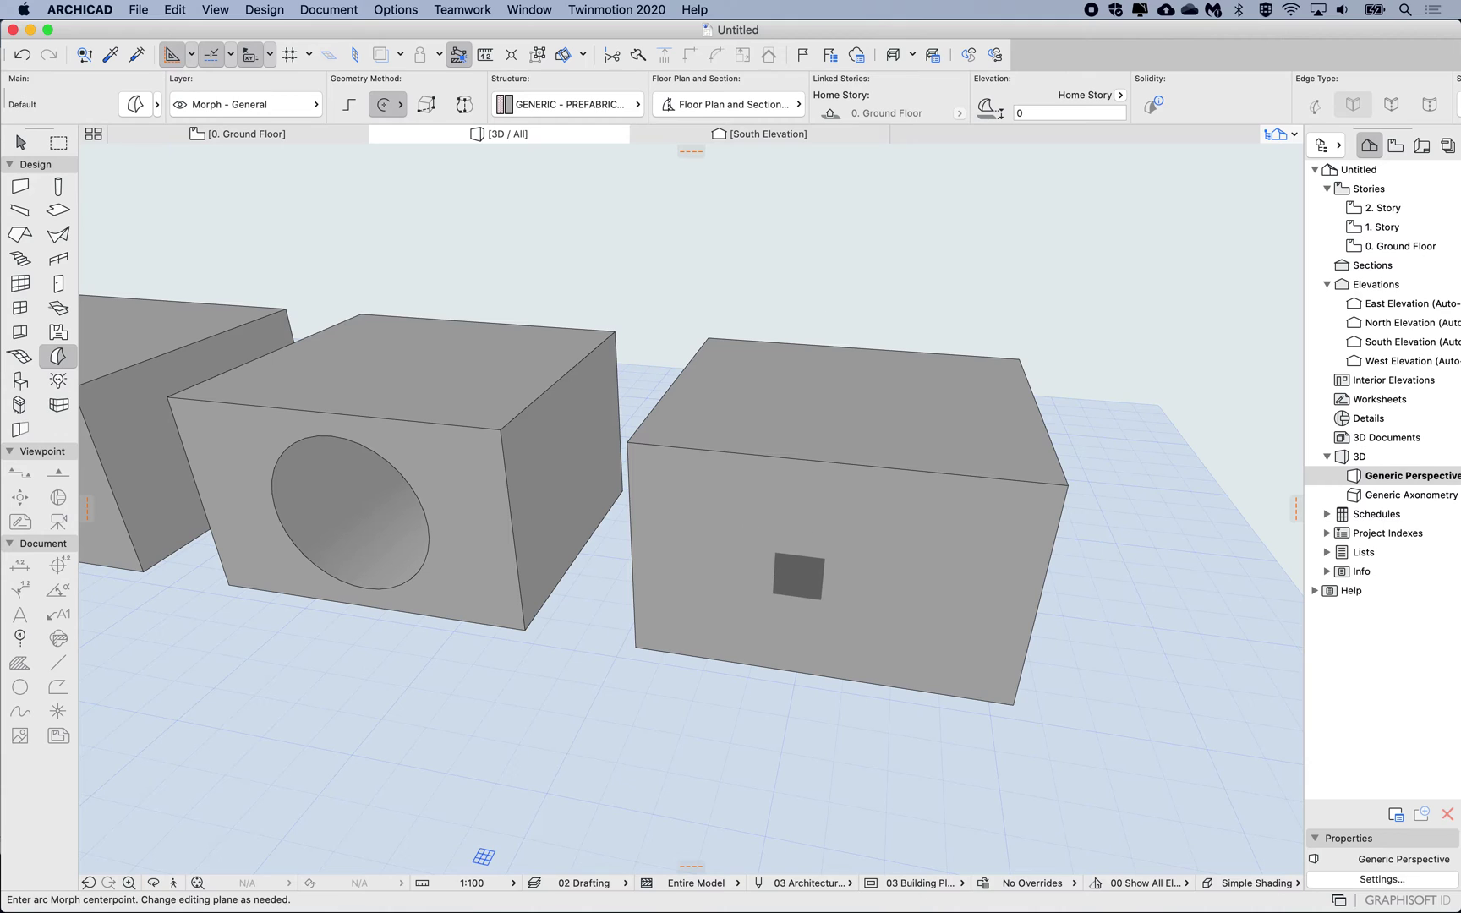
shift+middle_drag(798, 577, 772, 559)
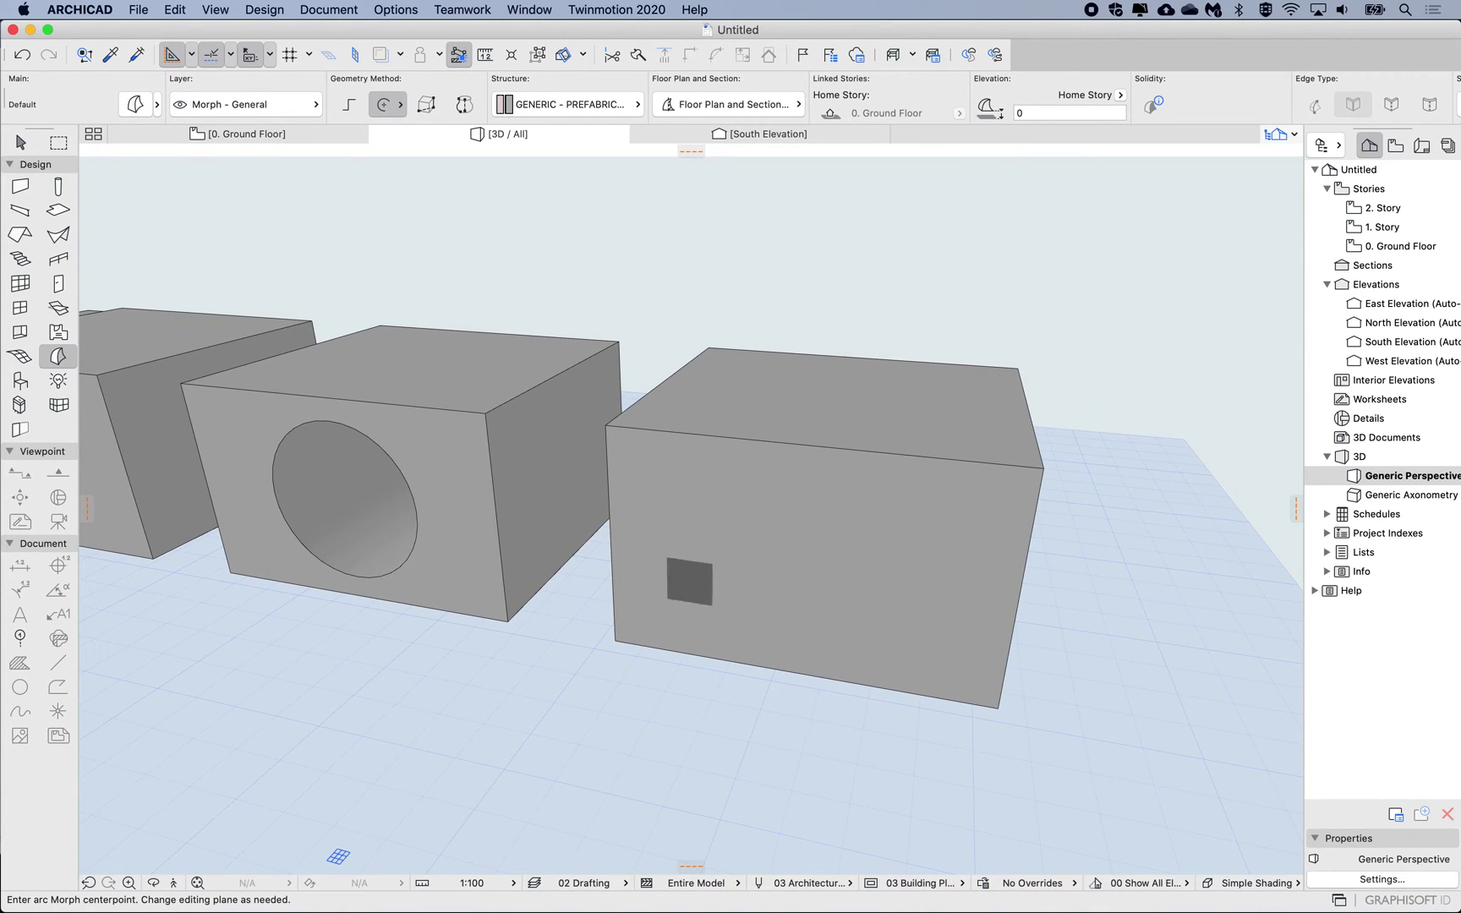
click(748, 561)
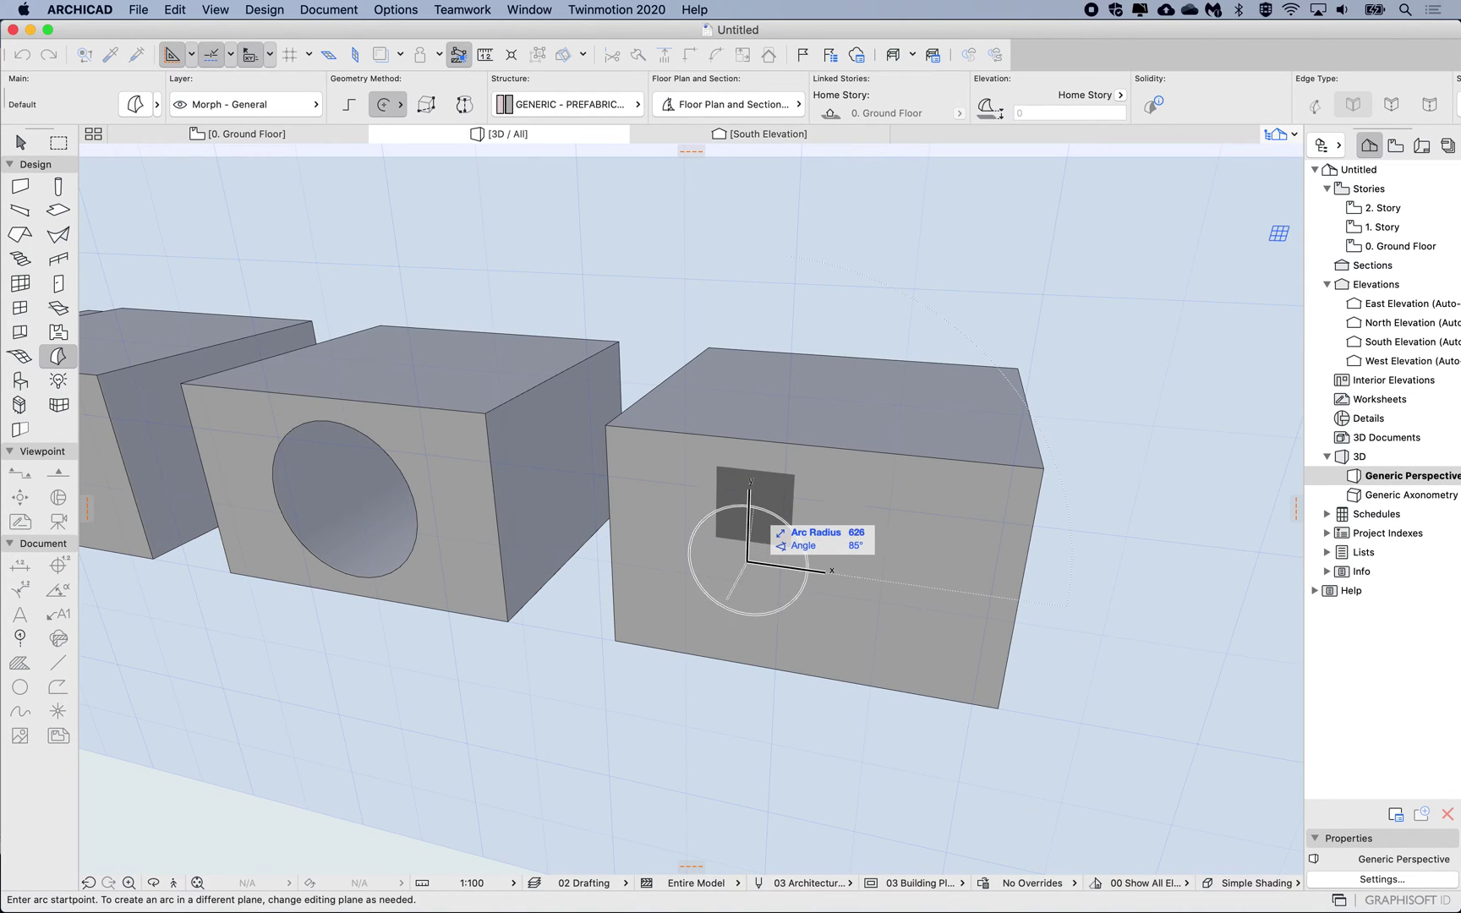
click(750, 487)
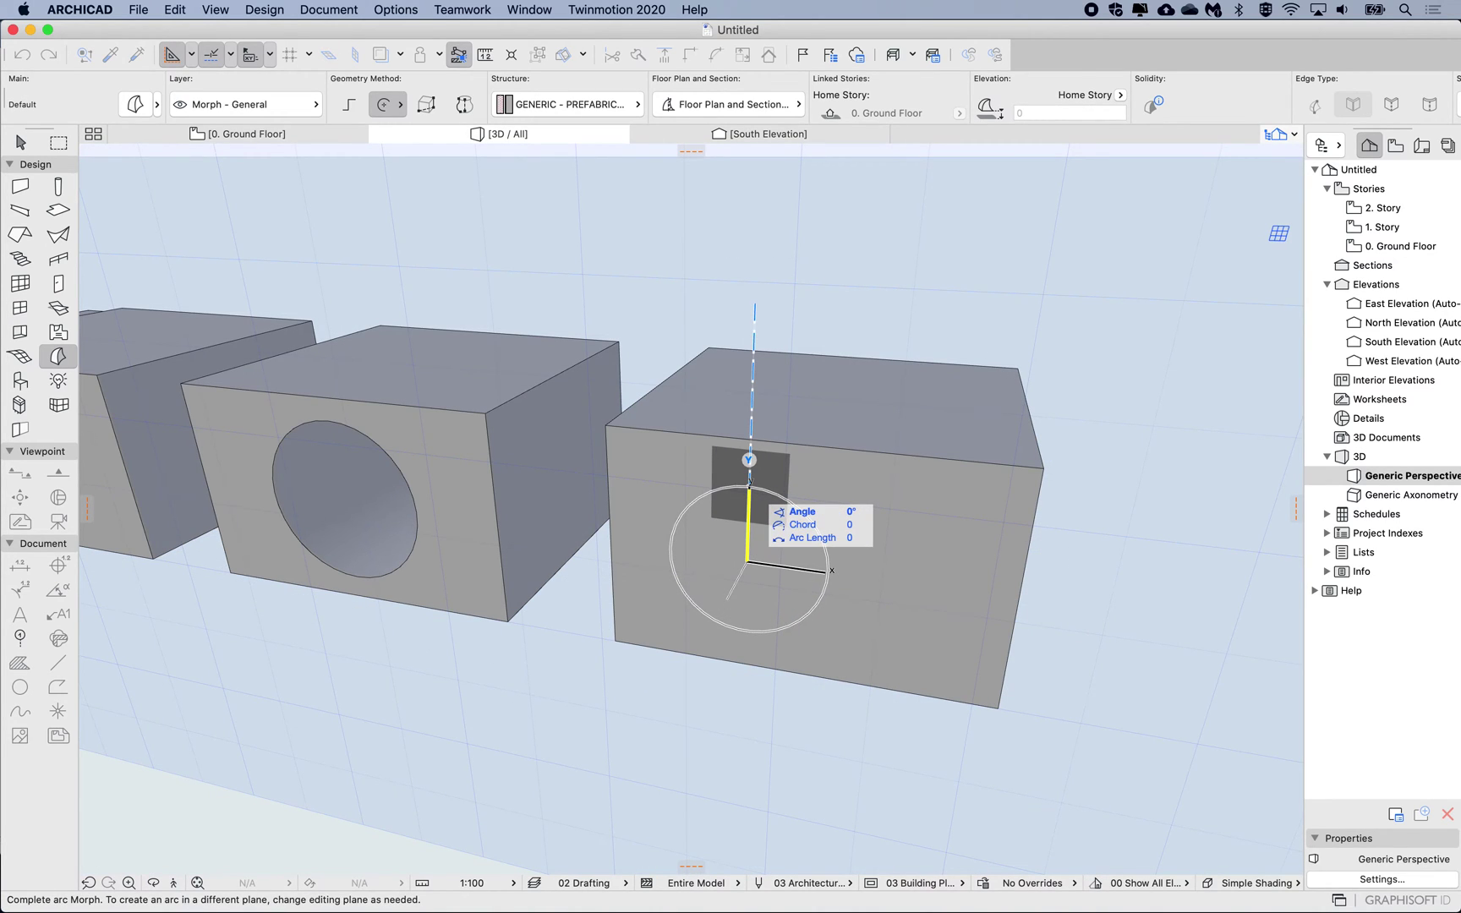
click(749, 487)
- Extrude the new circle about 8196 mm backwards through the fourth box so the cylinder protrudes beyond its back face
shift+click(747, 562)
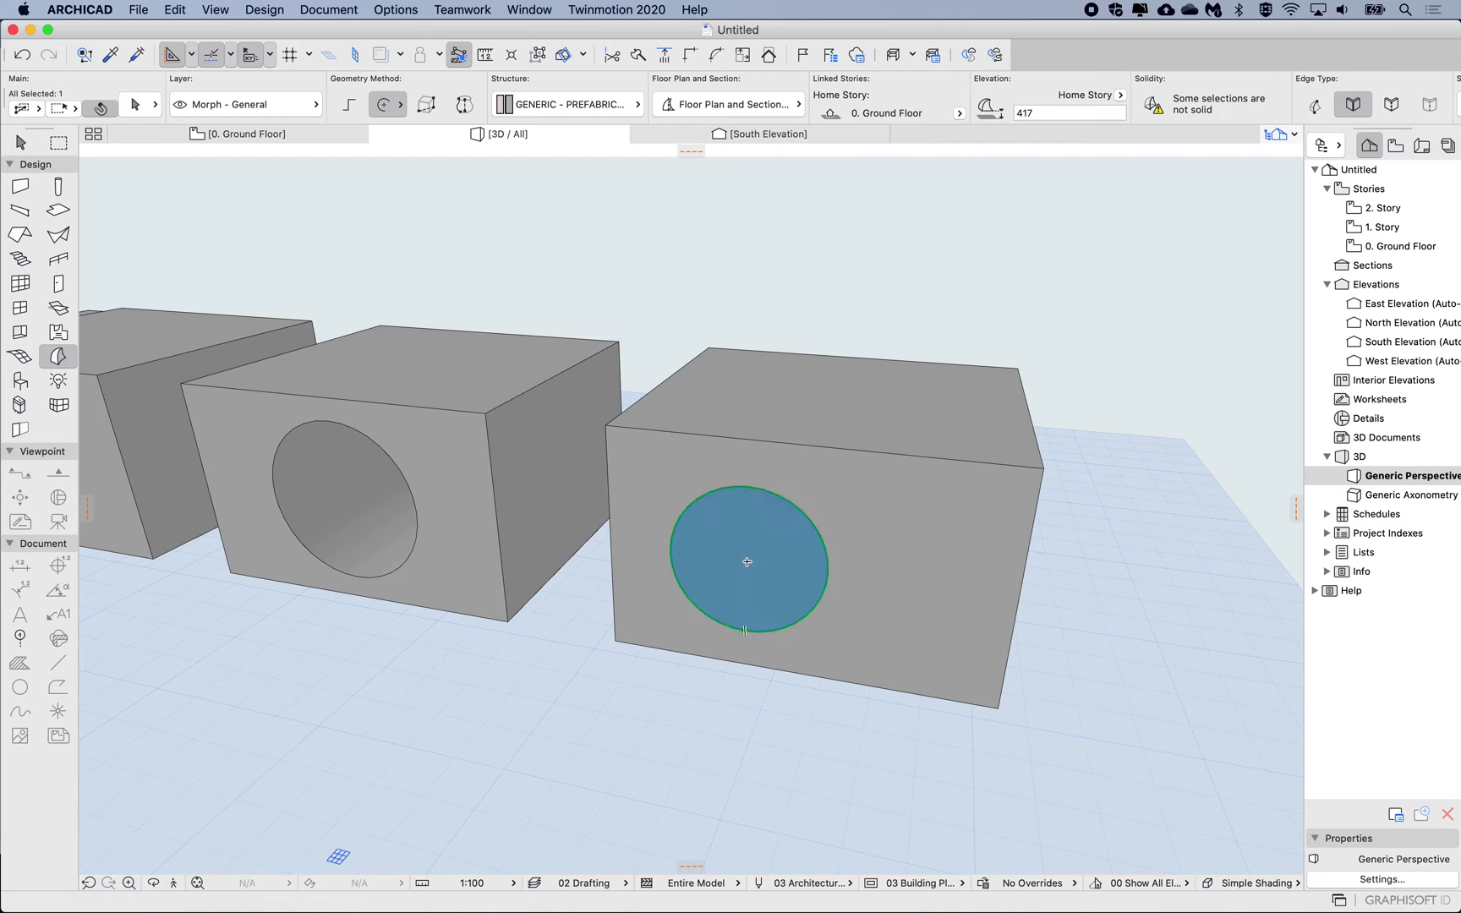
click(746, 561)
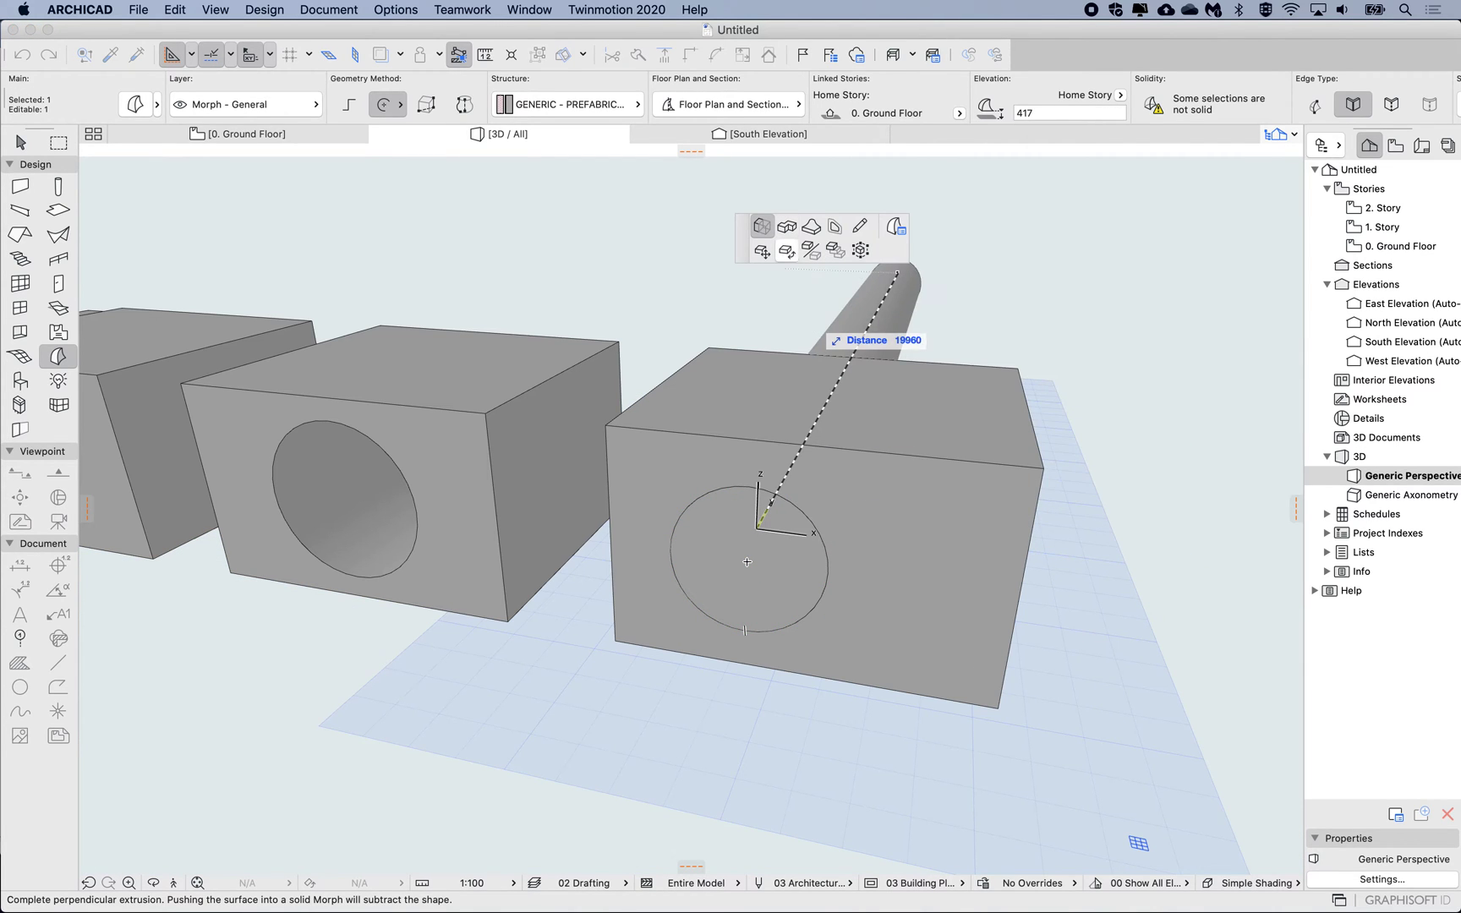
shift+middle_drag(910, 276, 734, 331)
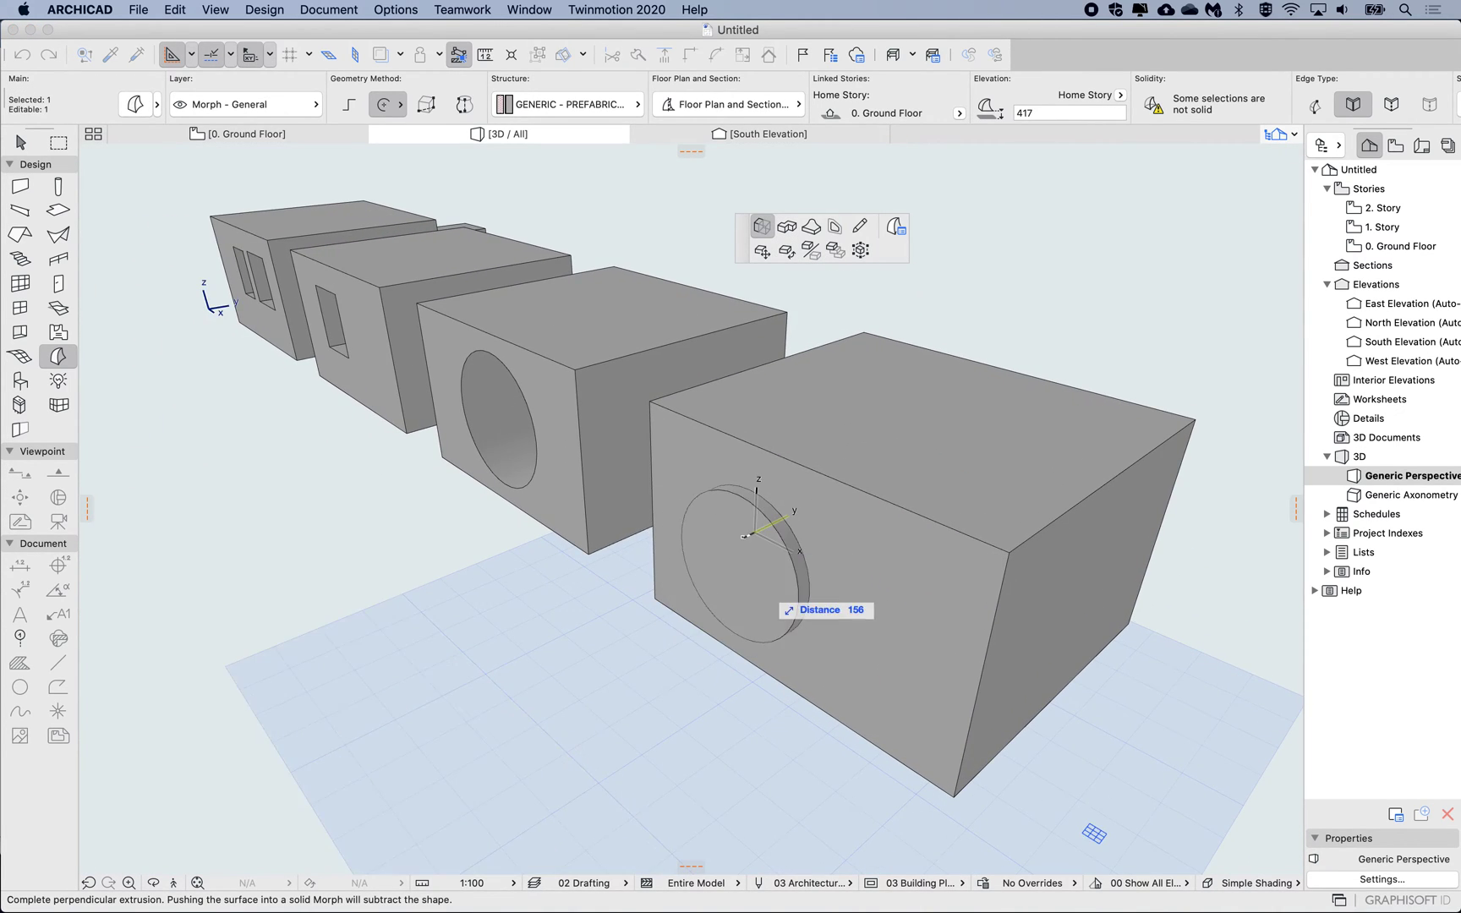
middle_drag(776, 543, 626, 590)
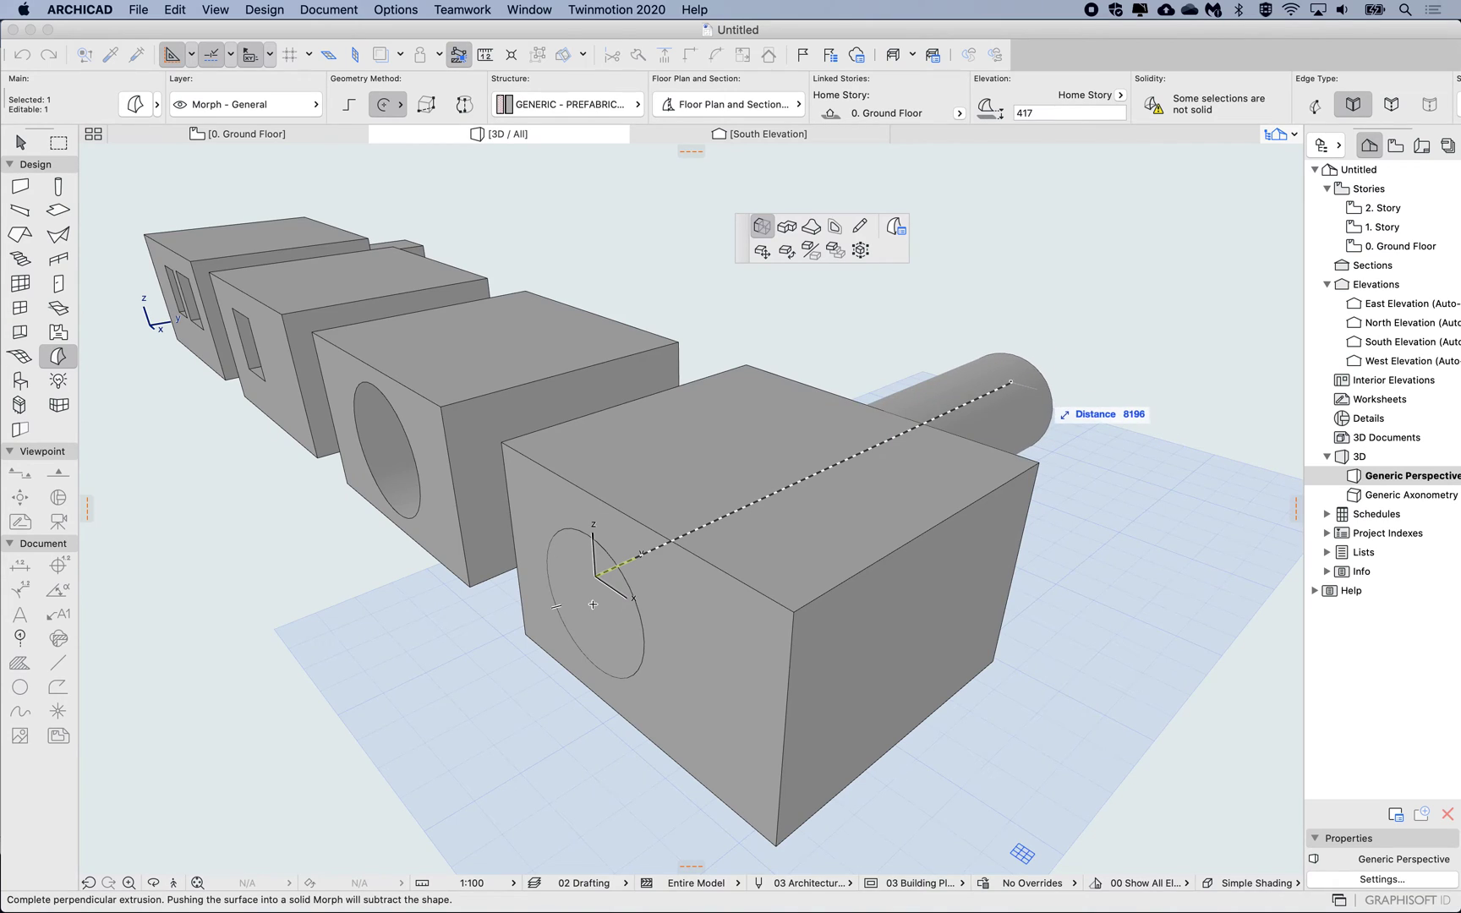
click(1013, 386)
- Pull the cylinder's front end outward so that it also protrudes well beyond the fourth box's front face
click(596, 667)
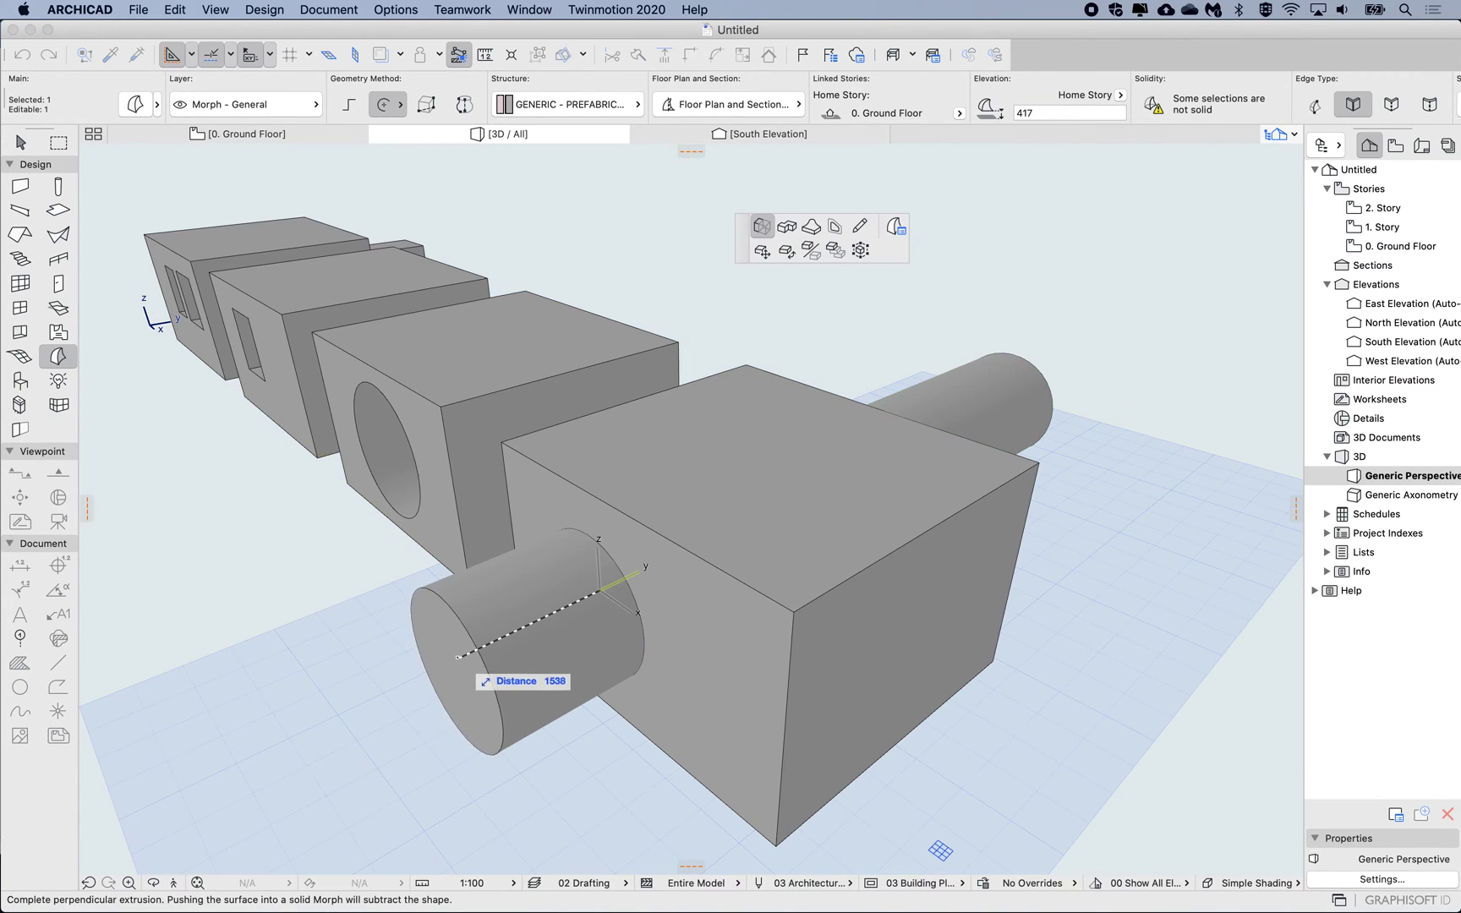
click(426, 761)
shift+middle_drag(410, 690, 449, 731)
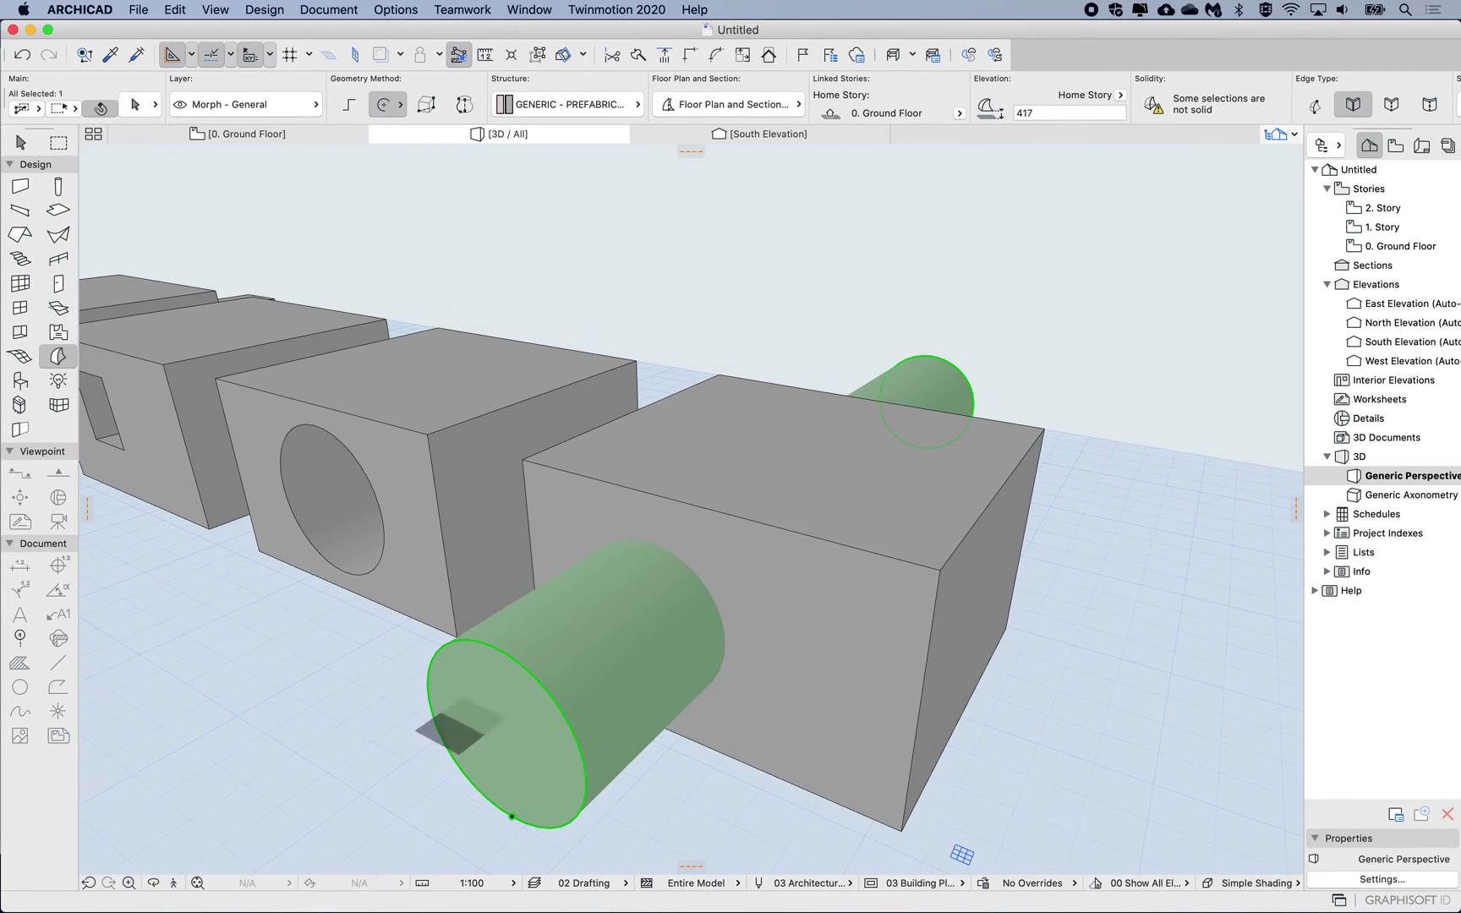
- Select the fourth box and the cylinder one at a time to check that they are separate morphs
key(Escape)
shift+click(803, 592)
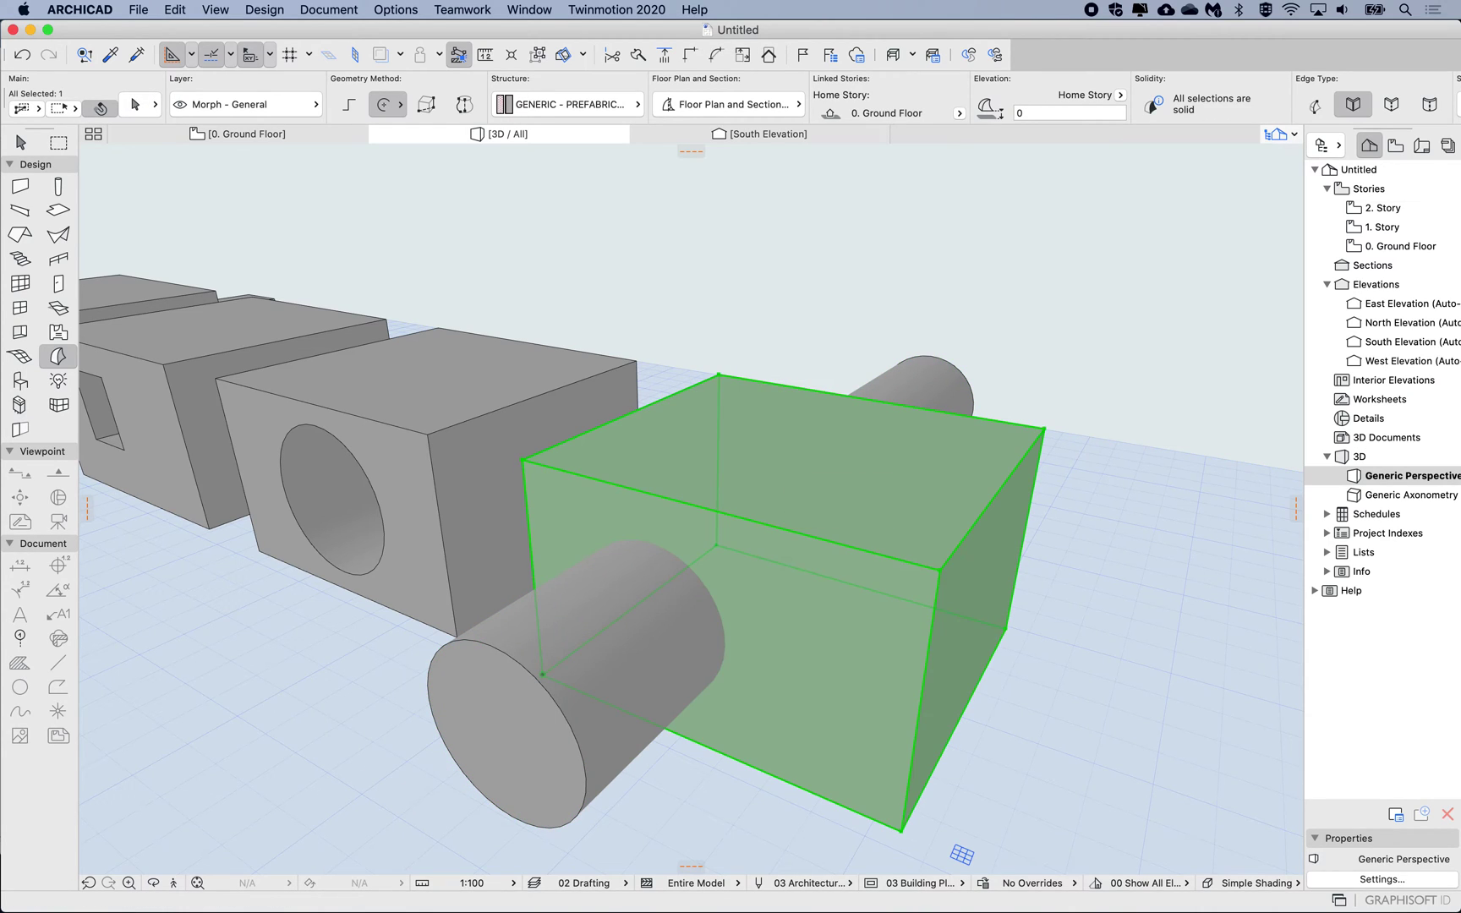
key(Escape)
shift+click(554, 737)
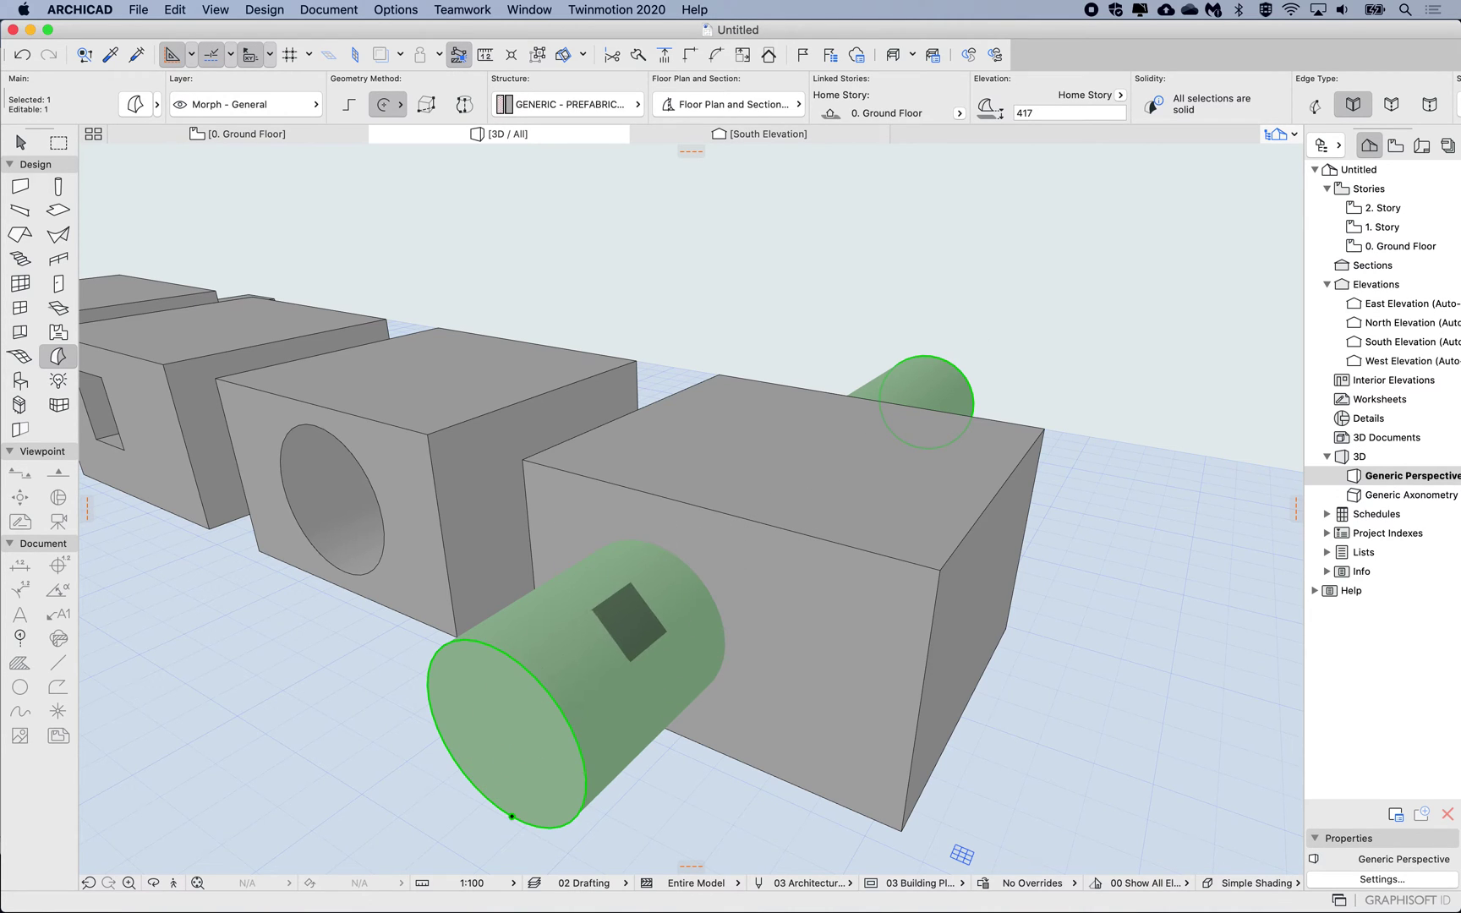
mouse_move(626, 626)
shift+middle_down()
mouse_move(634, 542)
mouse_move(625, 626)
shift+middle_up()
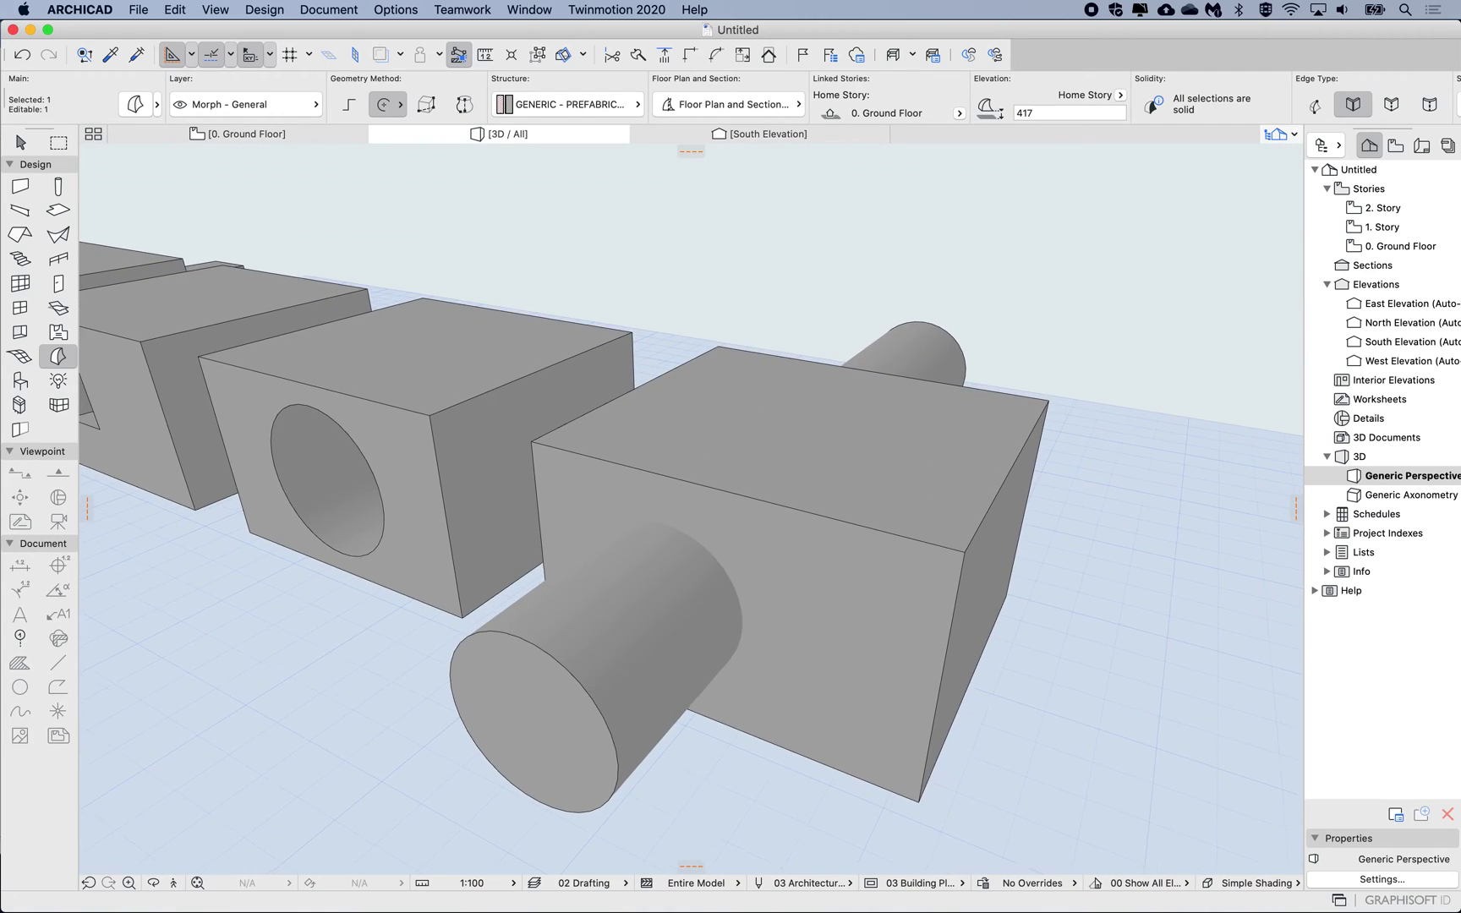
key(Escape)
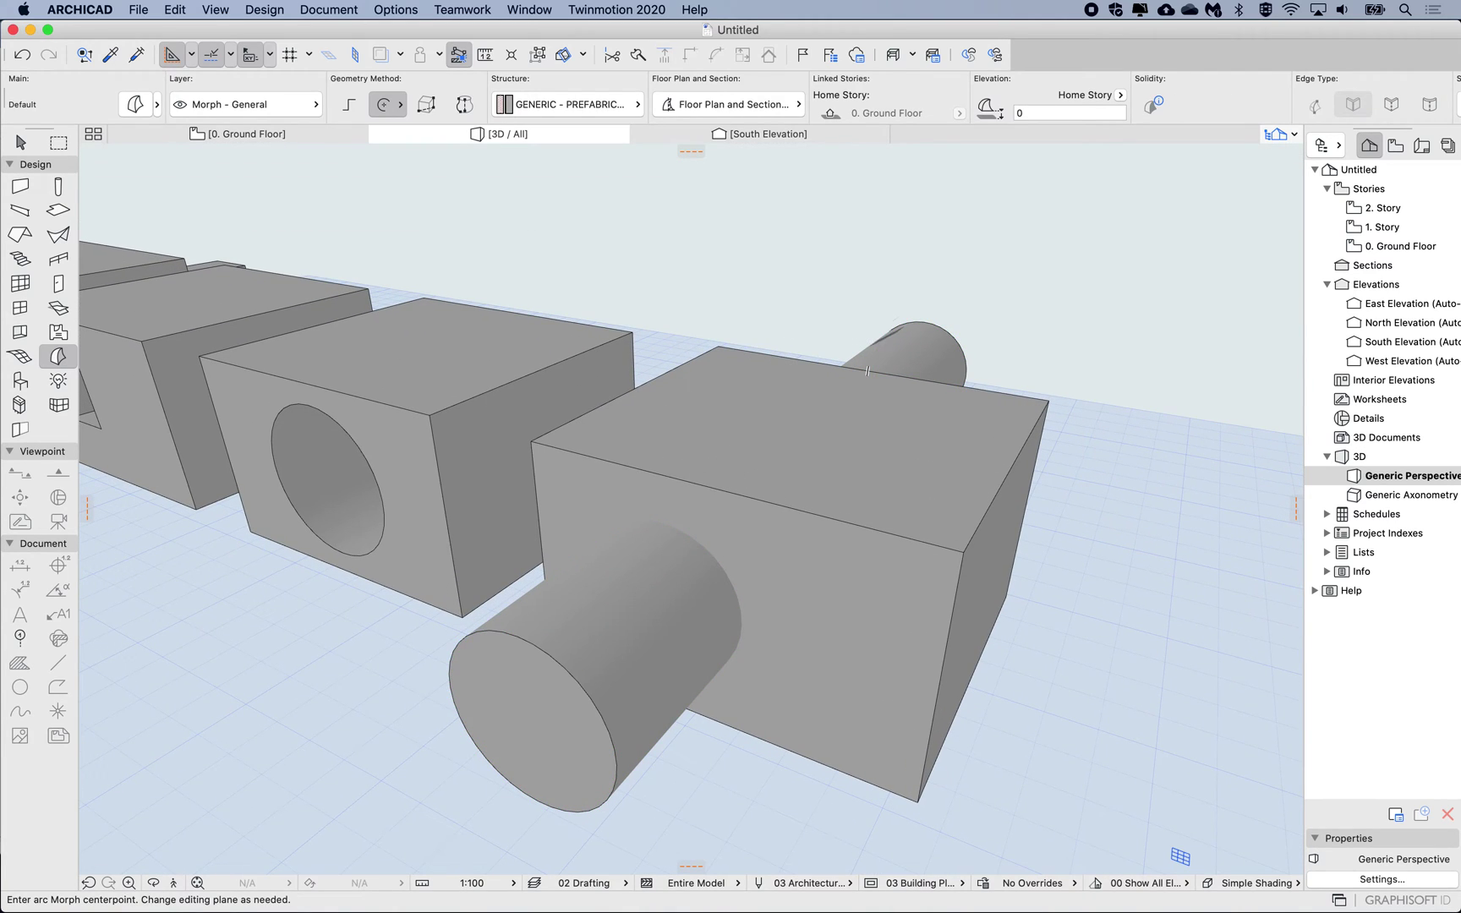
shift+click(528, 725)
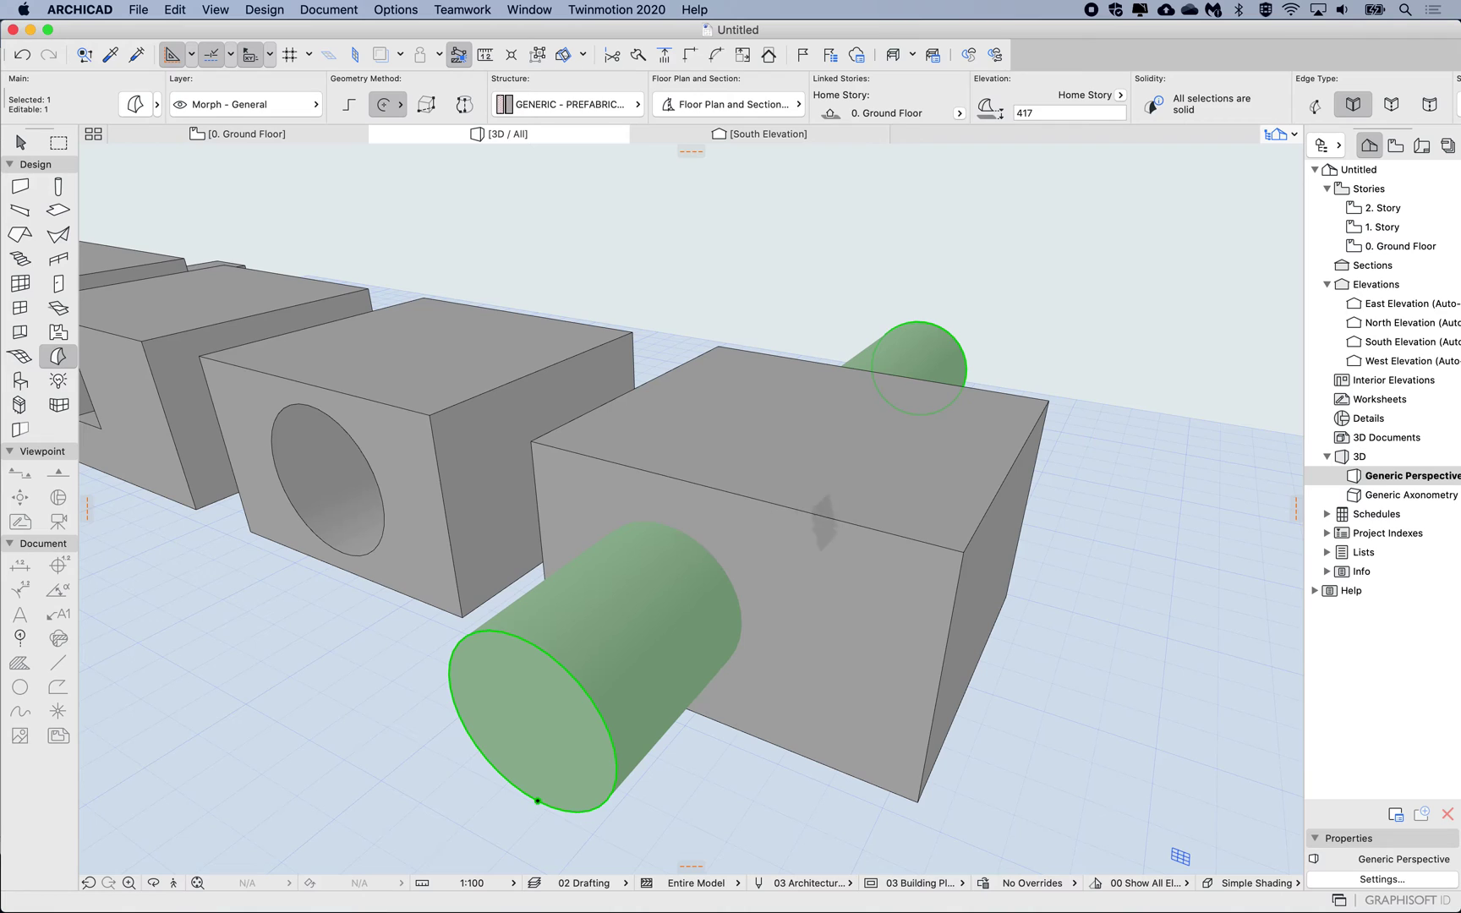
click(847, 529)
key(Escape)
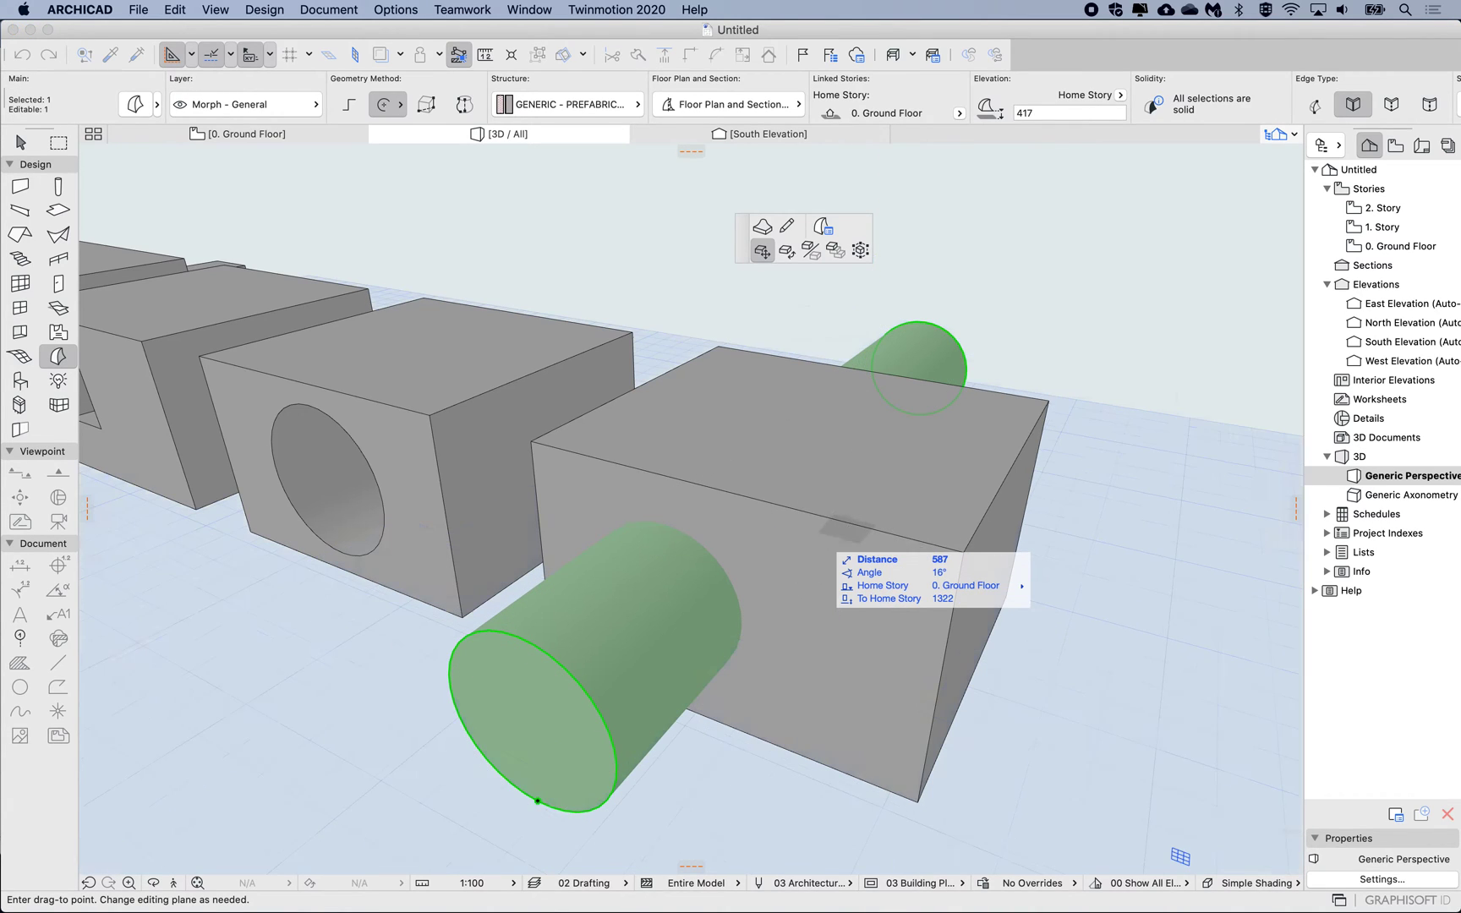
key(Escape)
shift+click(821, 588)
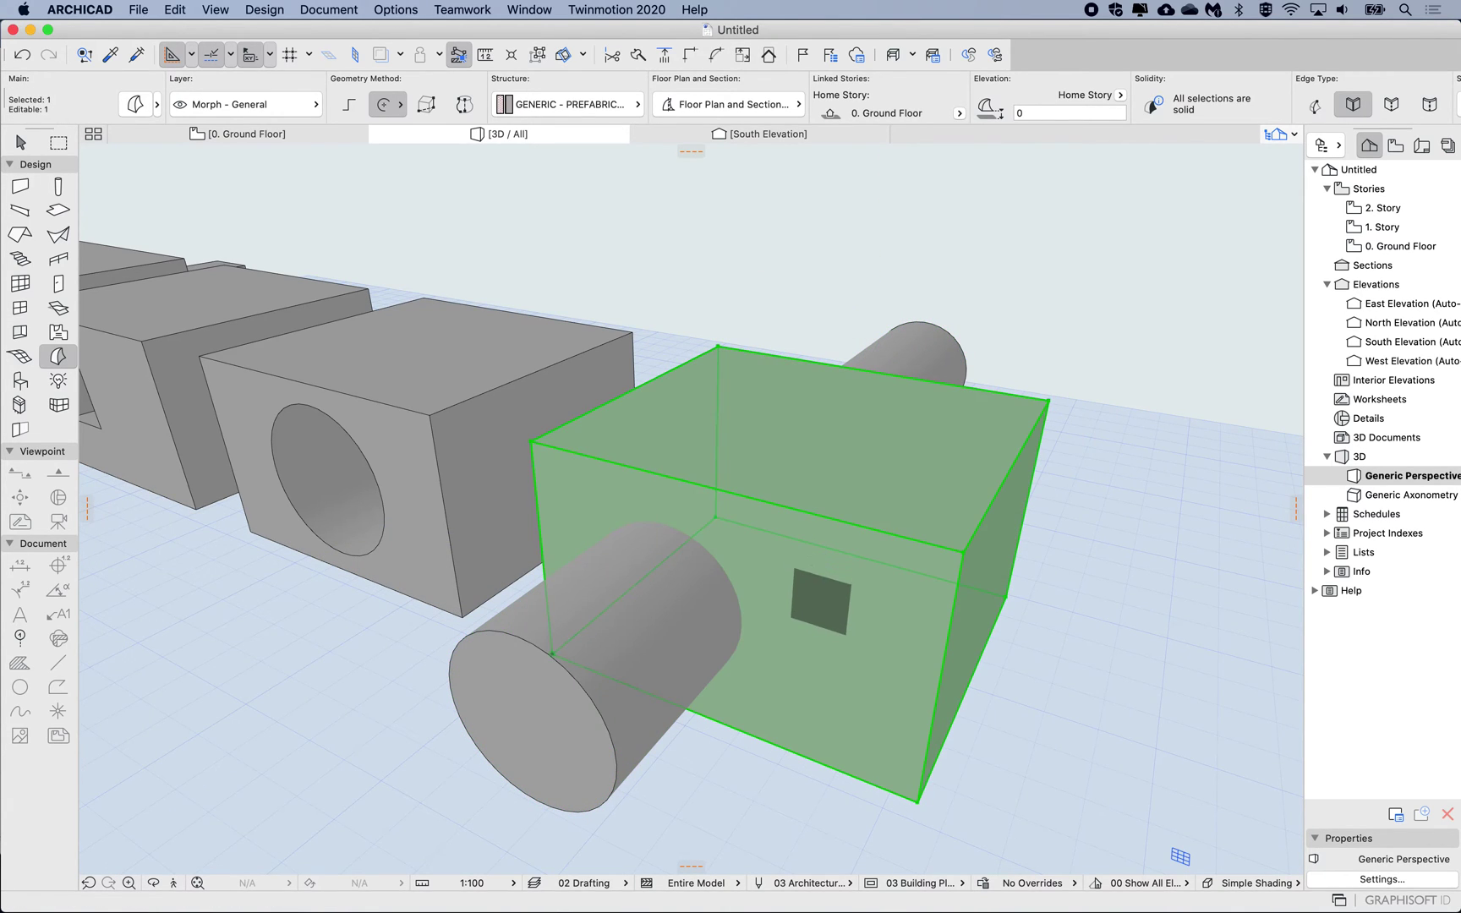
click(821, 601)
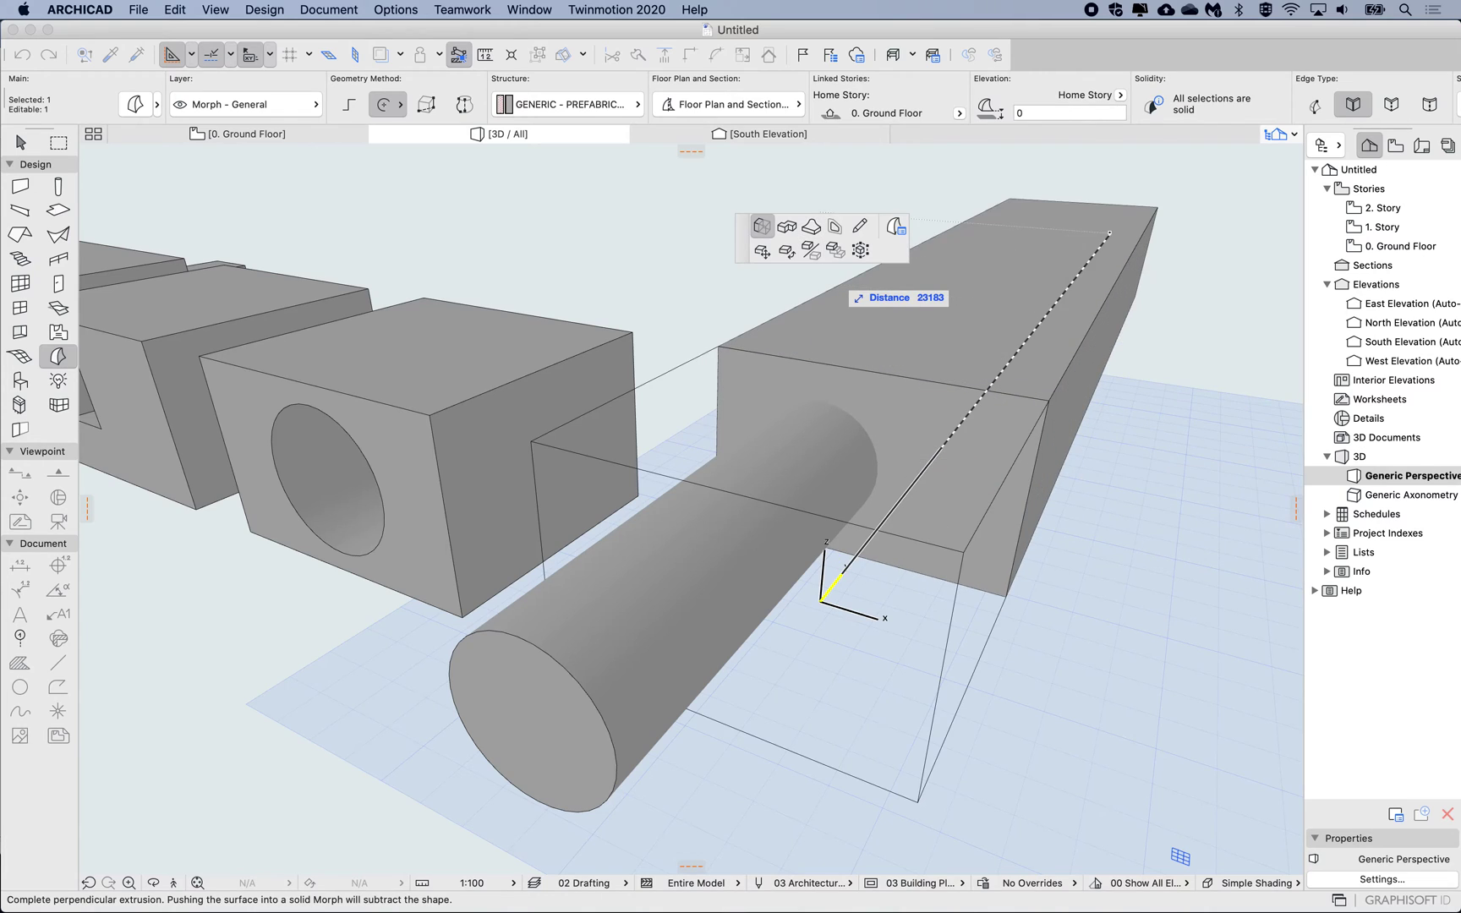
click(859, 226)
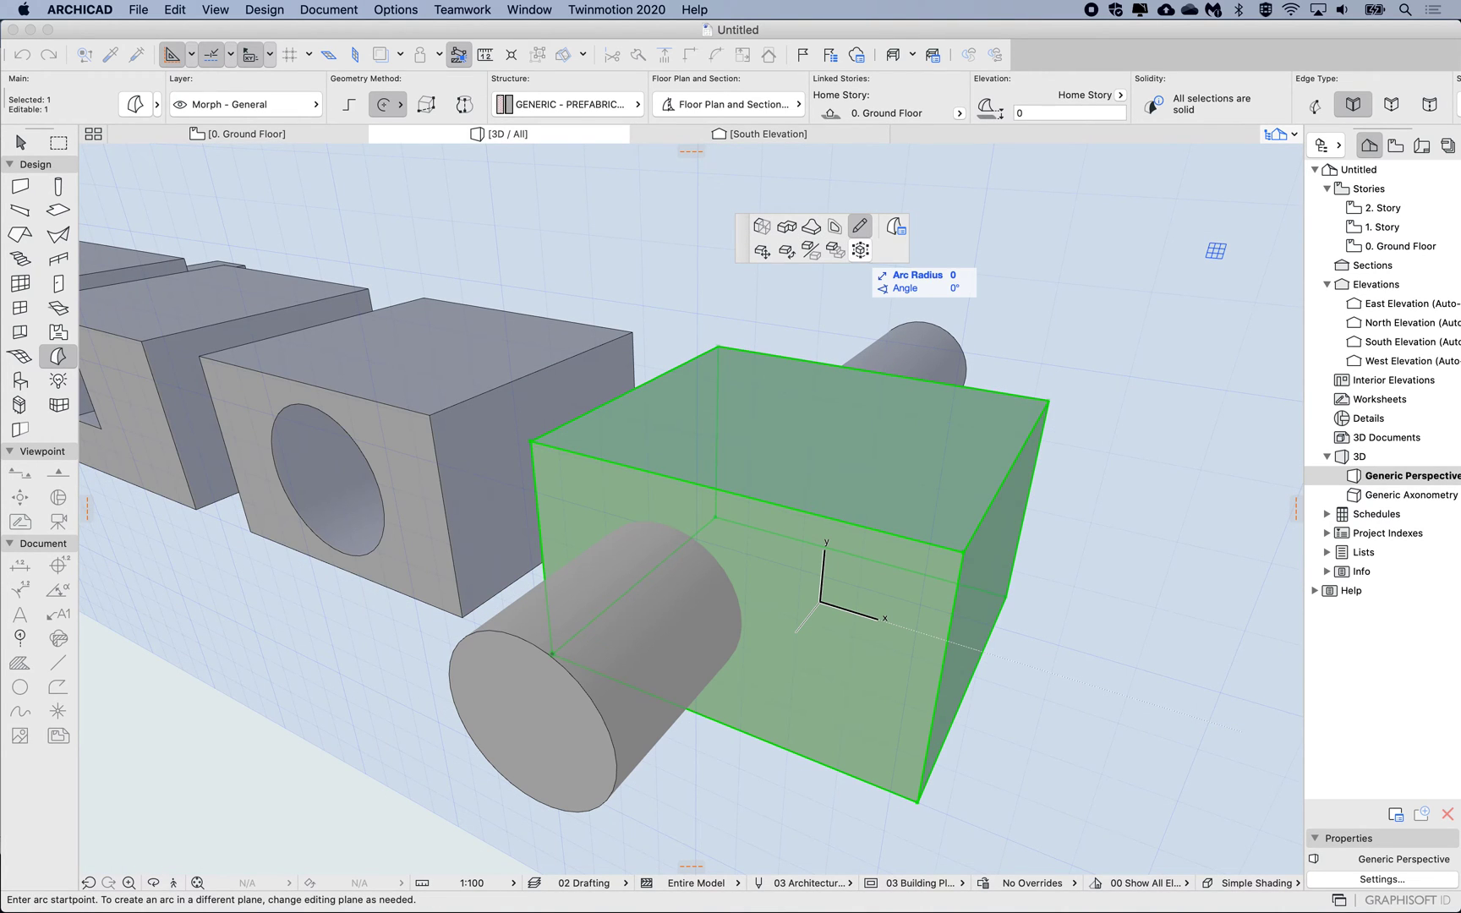
key(Escape)
key(Escape)
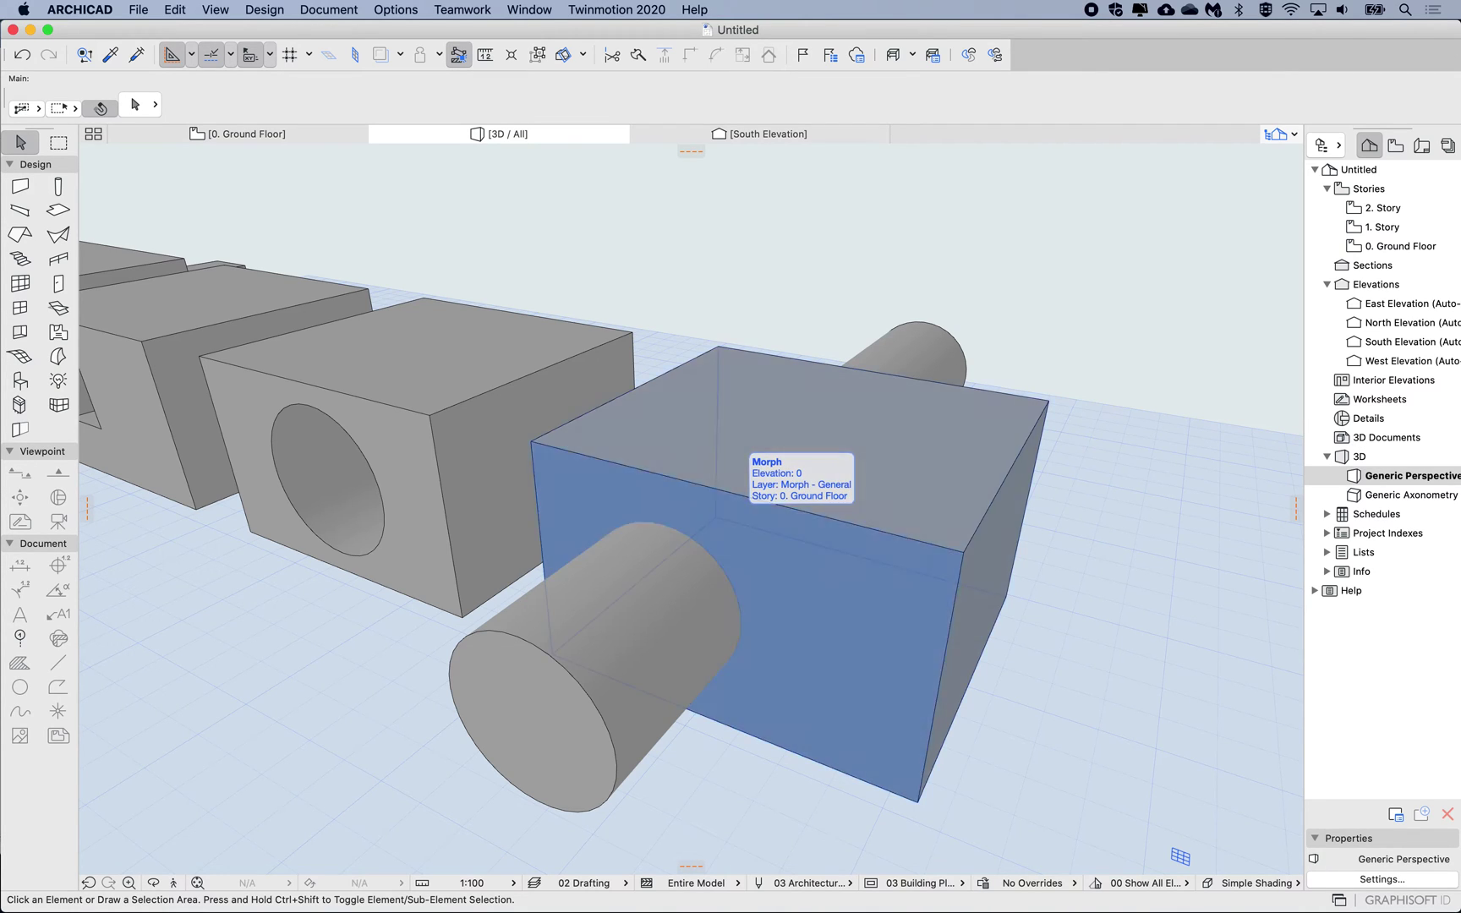
- Select the fourth box and the cylinder, and subtract the cylinder from the box with the Boolean Subtract operation
middle_drag(739, 444, 750, 427)
click(800, 432)
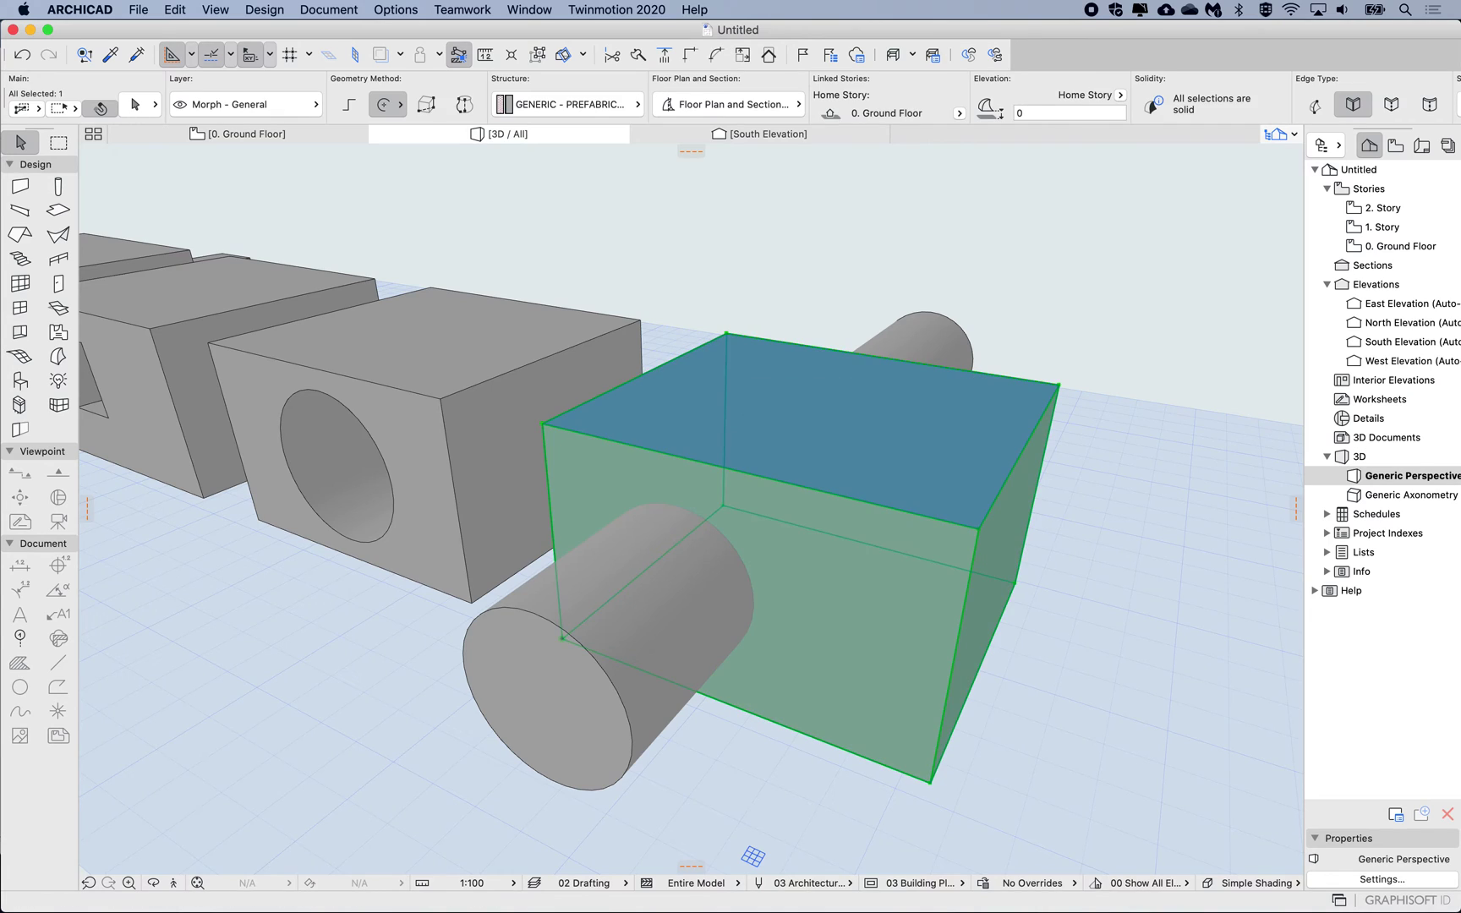
shift+click(592, 643)
shift+click(592, 677)
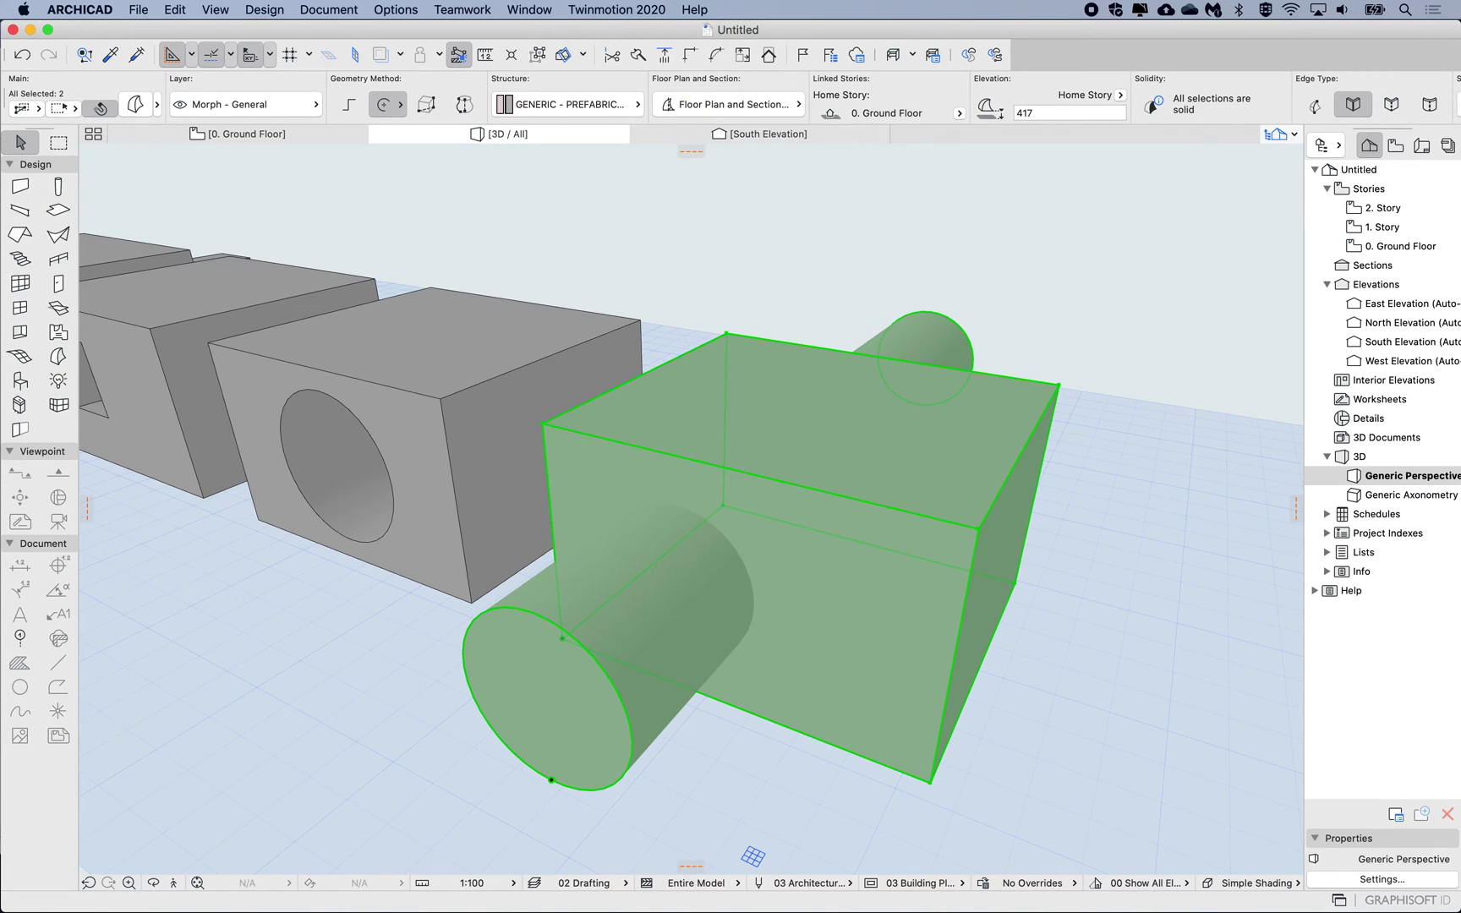
right_click(779, 262)
mouse_move(818, 455)
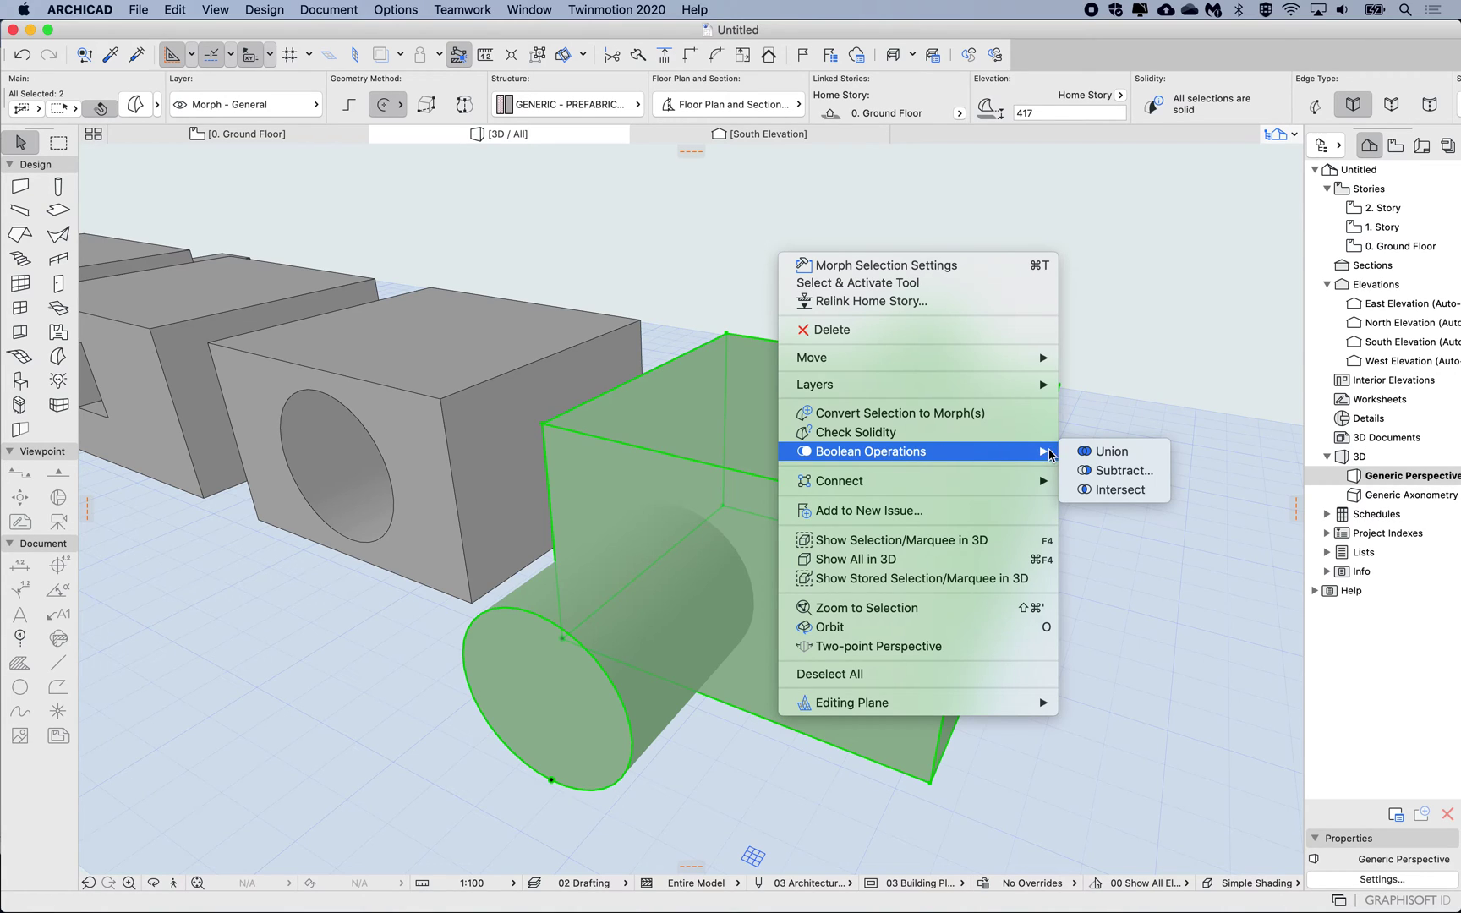
click(1104, 474)
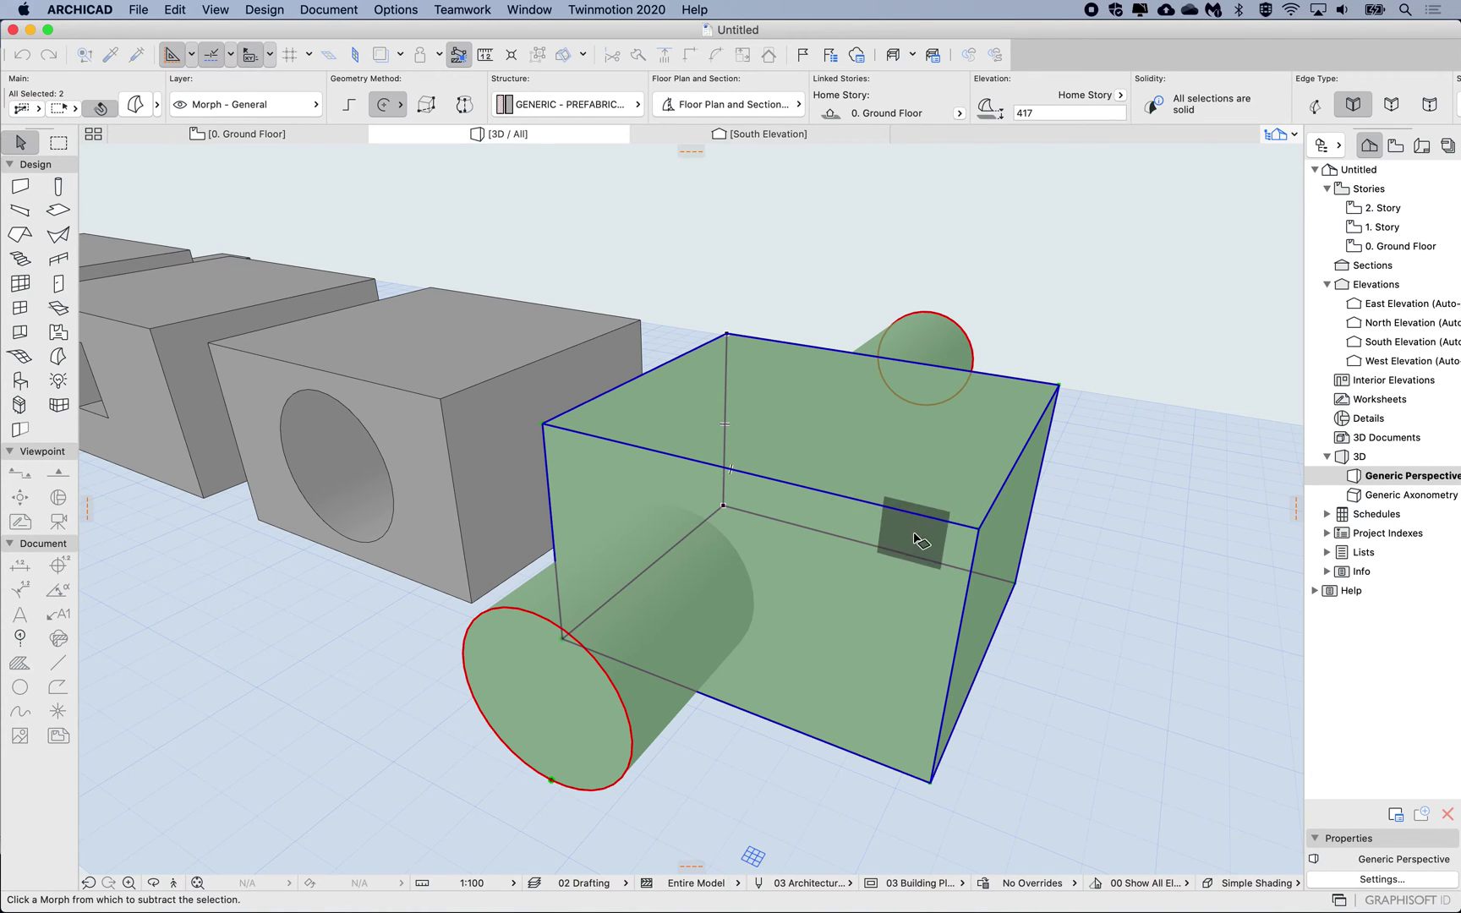
click(889, 483)
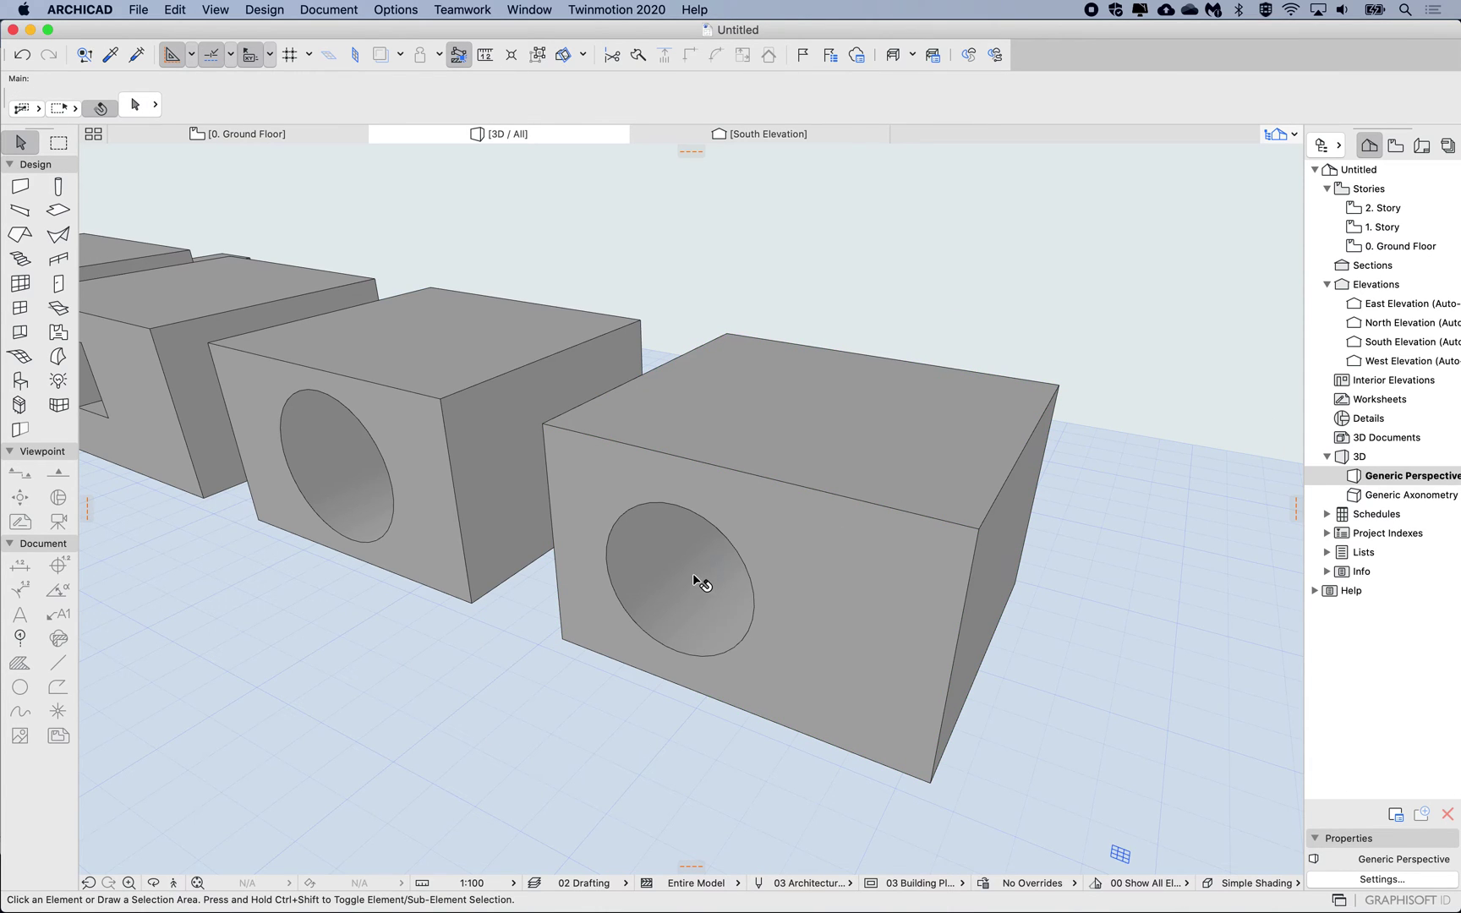
- Examine the round opening through the fourth box from the front and at an angle
scroll(696, 580, up, 5)
shift+middle_drag(694, 576, 734, 565)
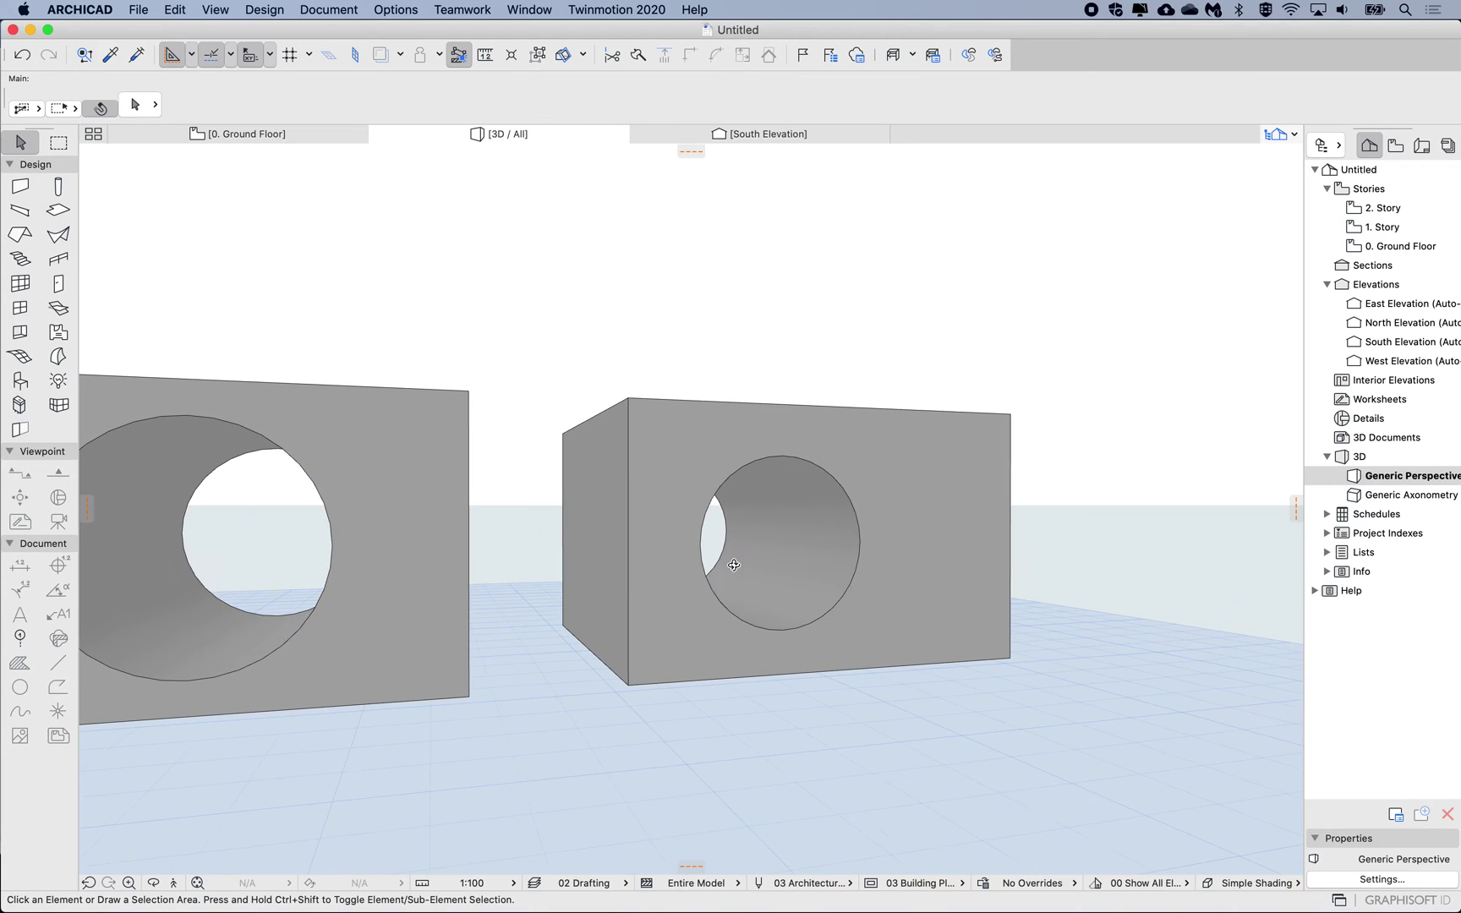
shift+middle_drag(762, 508, 760, 506)
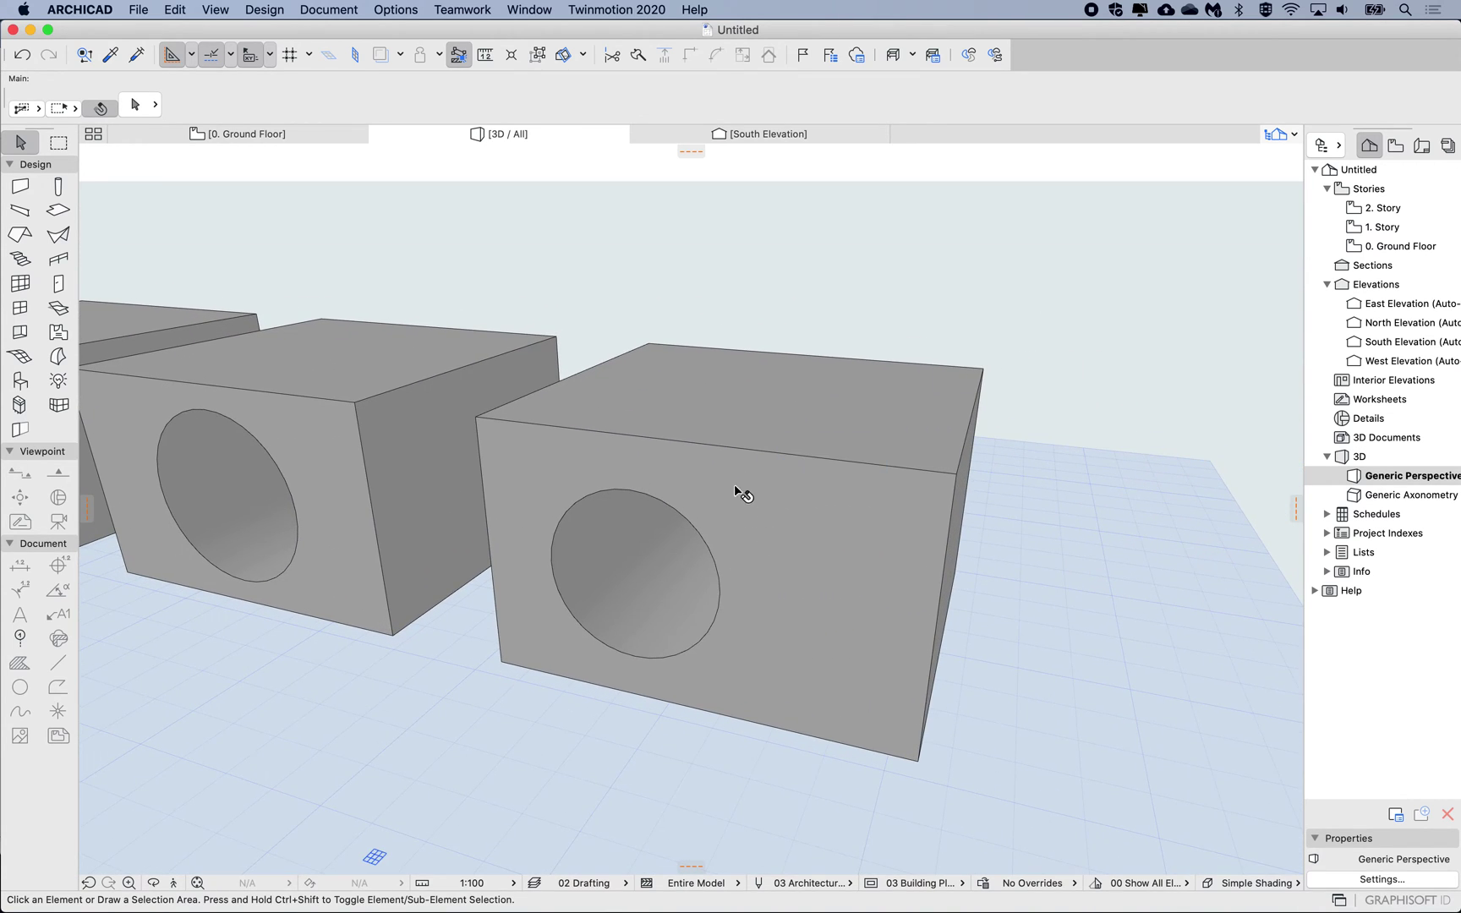
click(668, 548)
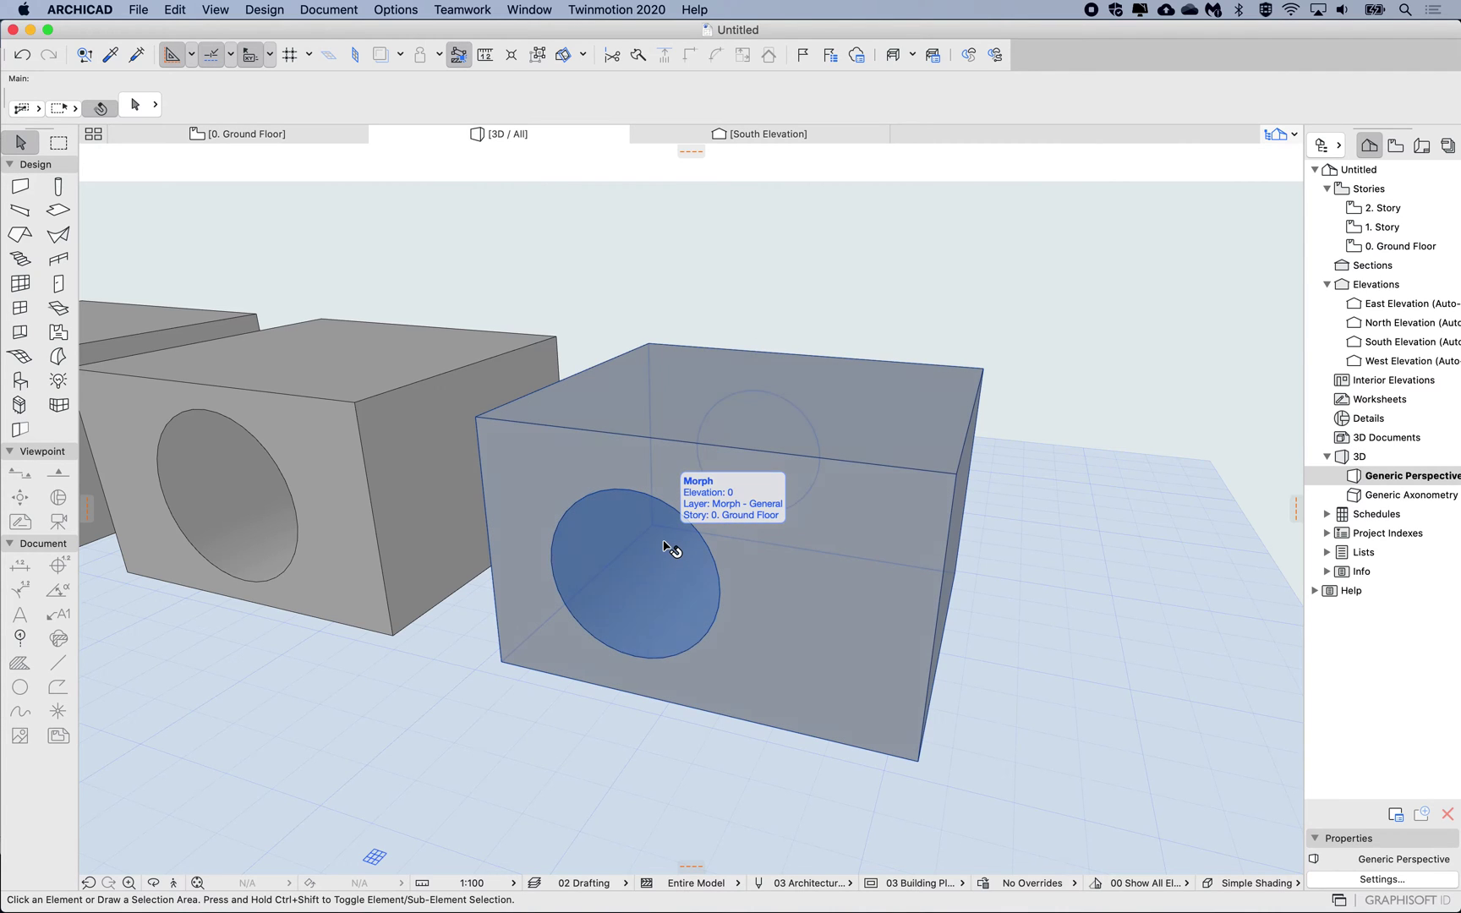
shift+middle_drag(615, 562, 509, 570)
scroll(610, 581, down, 2)
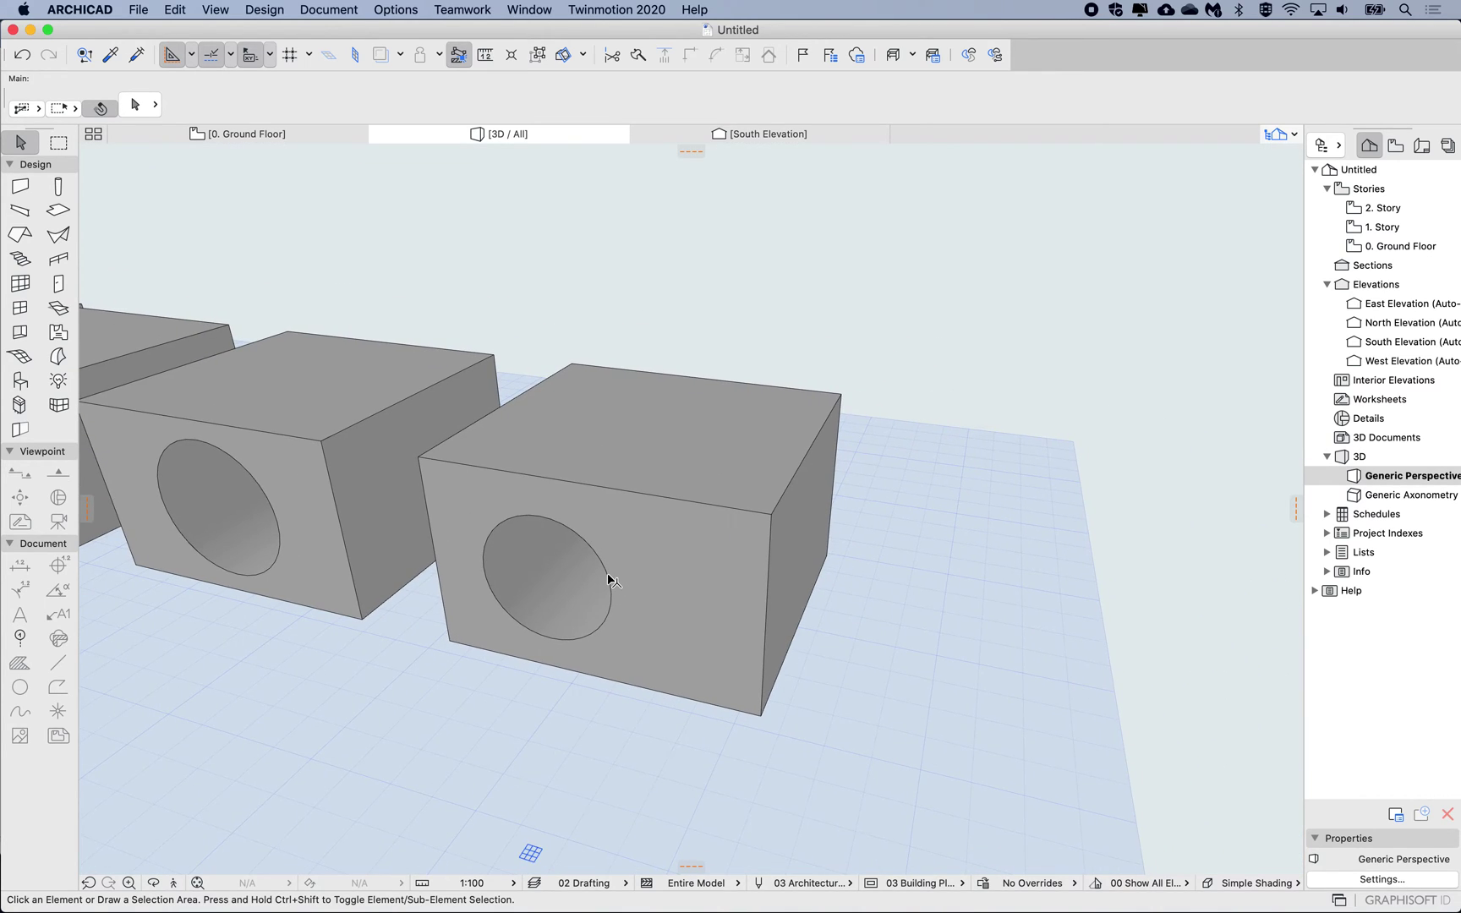
- Model a fifth box morph beside the fourth one, with a base about 4400 by 3300 mm and a height of about 2600 mm
scroll(609, 581, right, 3)
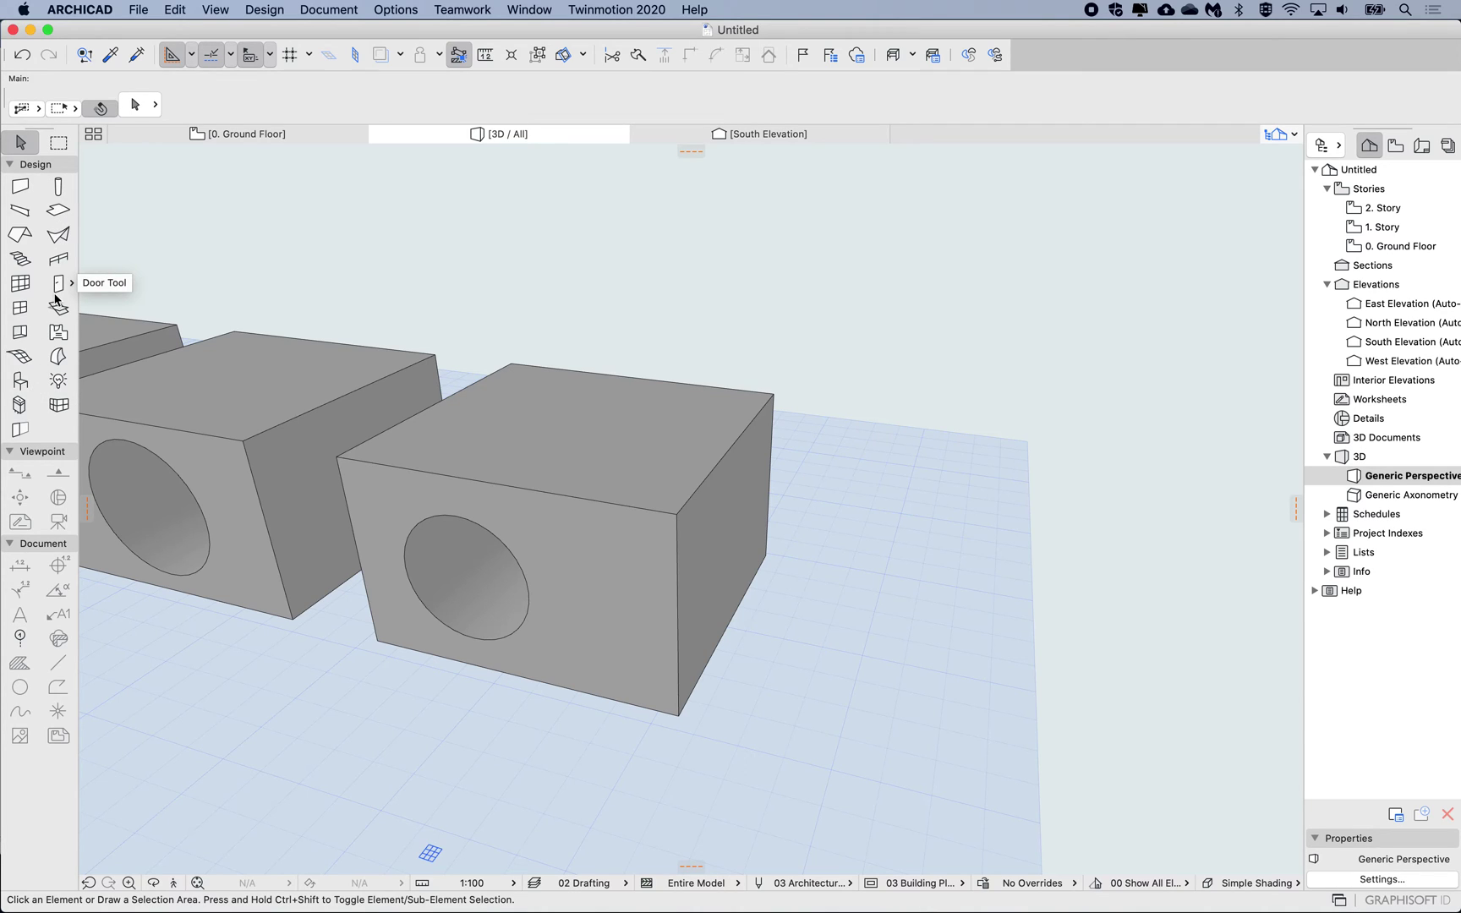
click(58, 356)
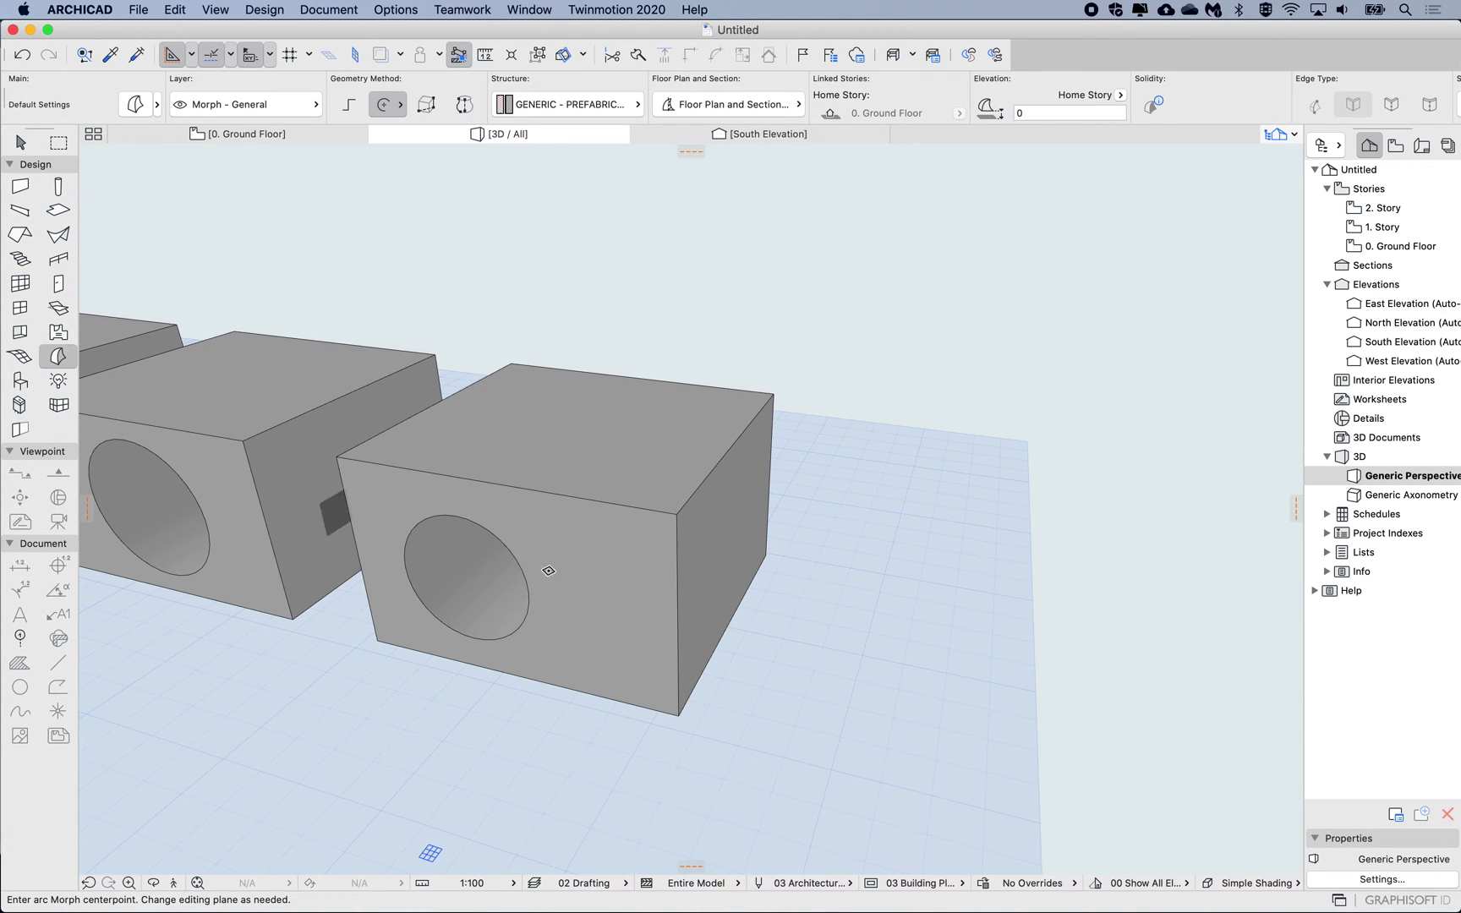
scroll(833, 597, down, 5)
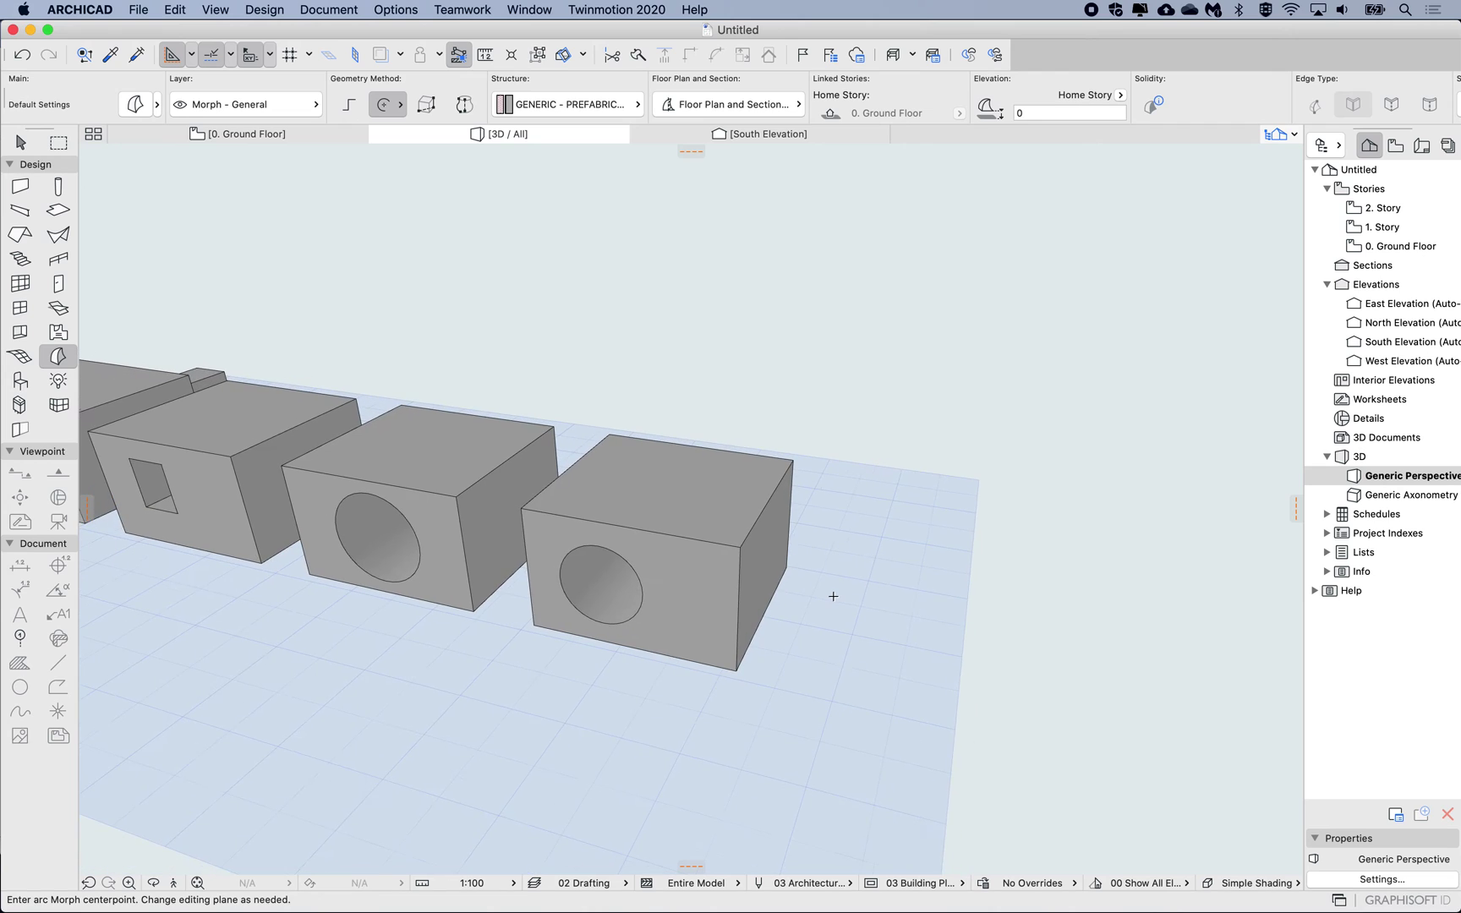
click(772, 586)
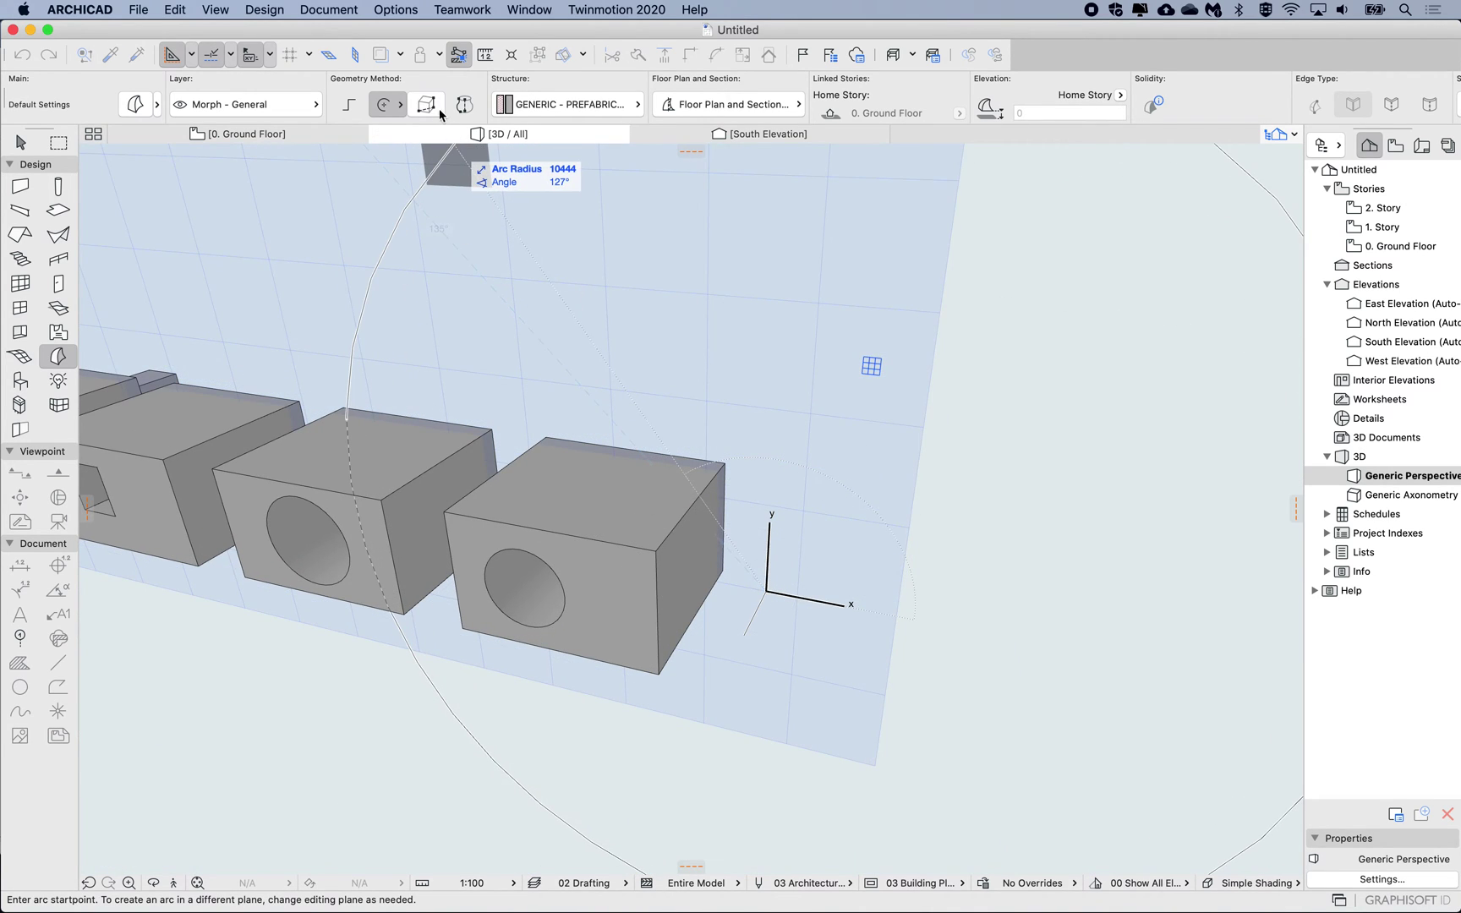
click(426, 104)
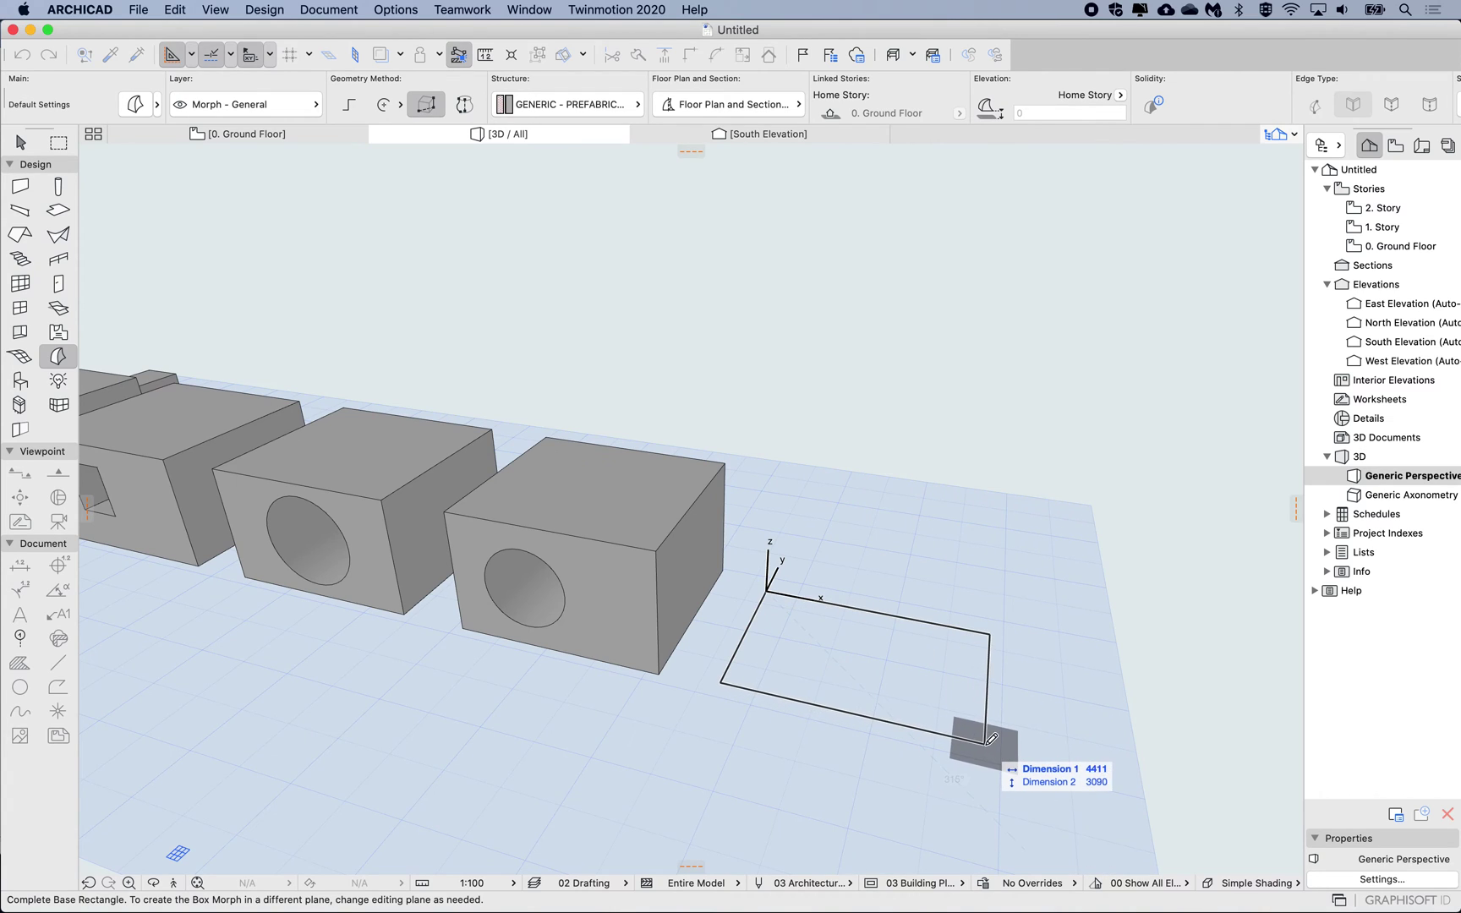
click(981, 750)
click(971, 606)
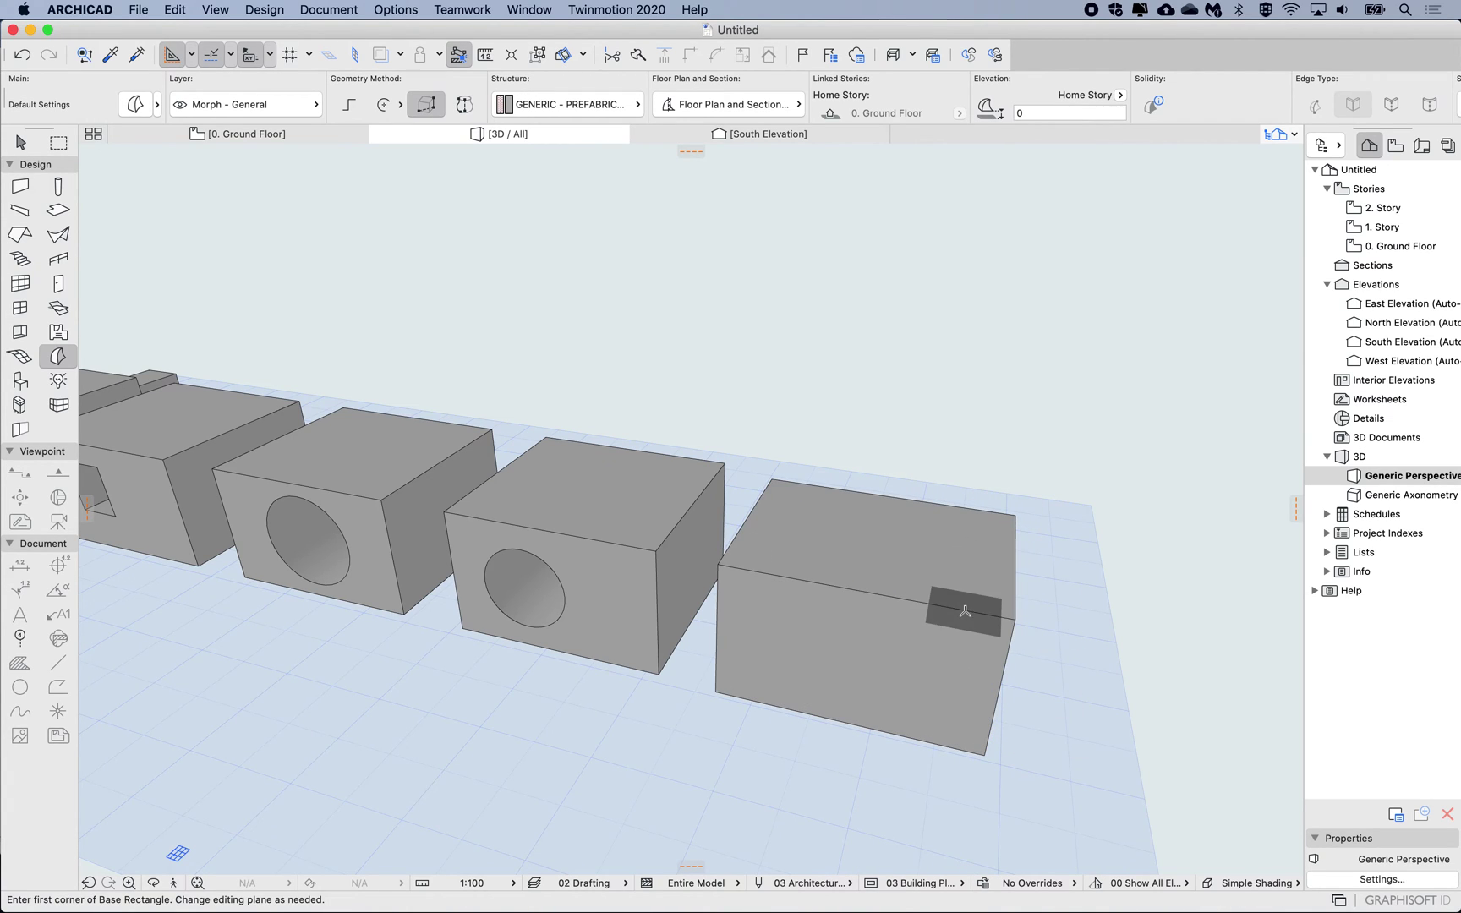
scroll(747, 627, down, 2)
scroll(747, 628, right, 3)
scroll(746, 627, up, 5)
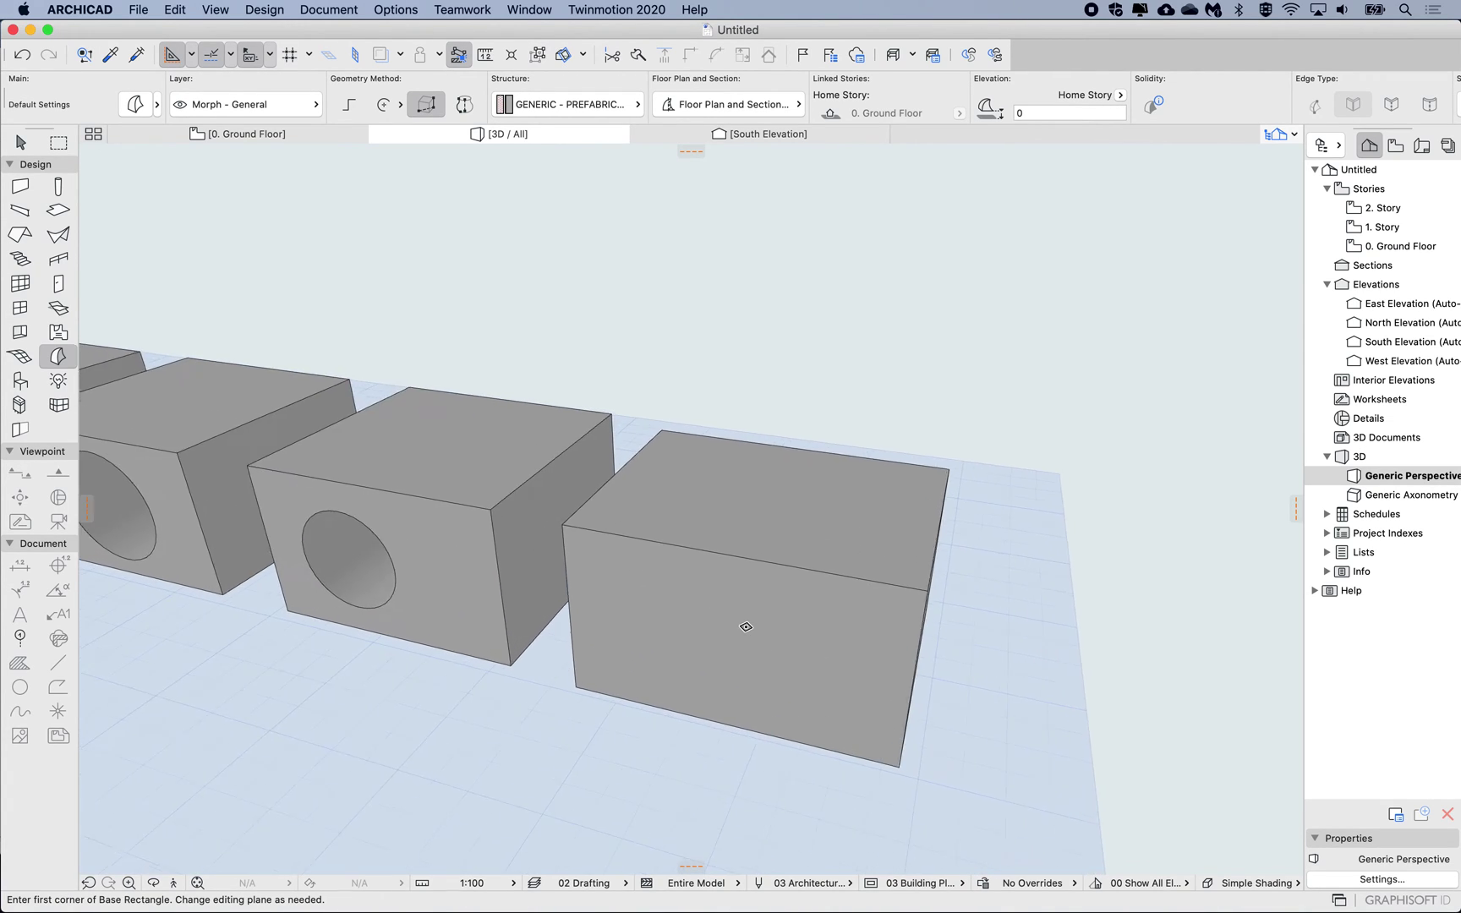
- Draw a beam with a circular 2000 mm cross-section along the fifth box's top, from the front edge to the back edge
click(20, 211)
scroll(702, 475, right, 2)
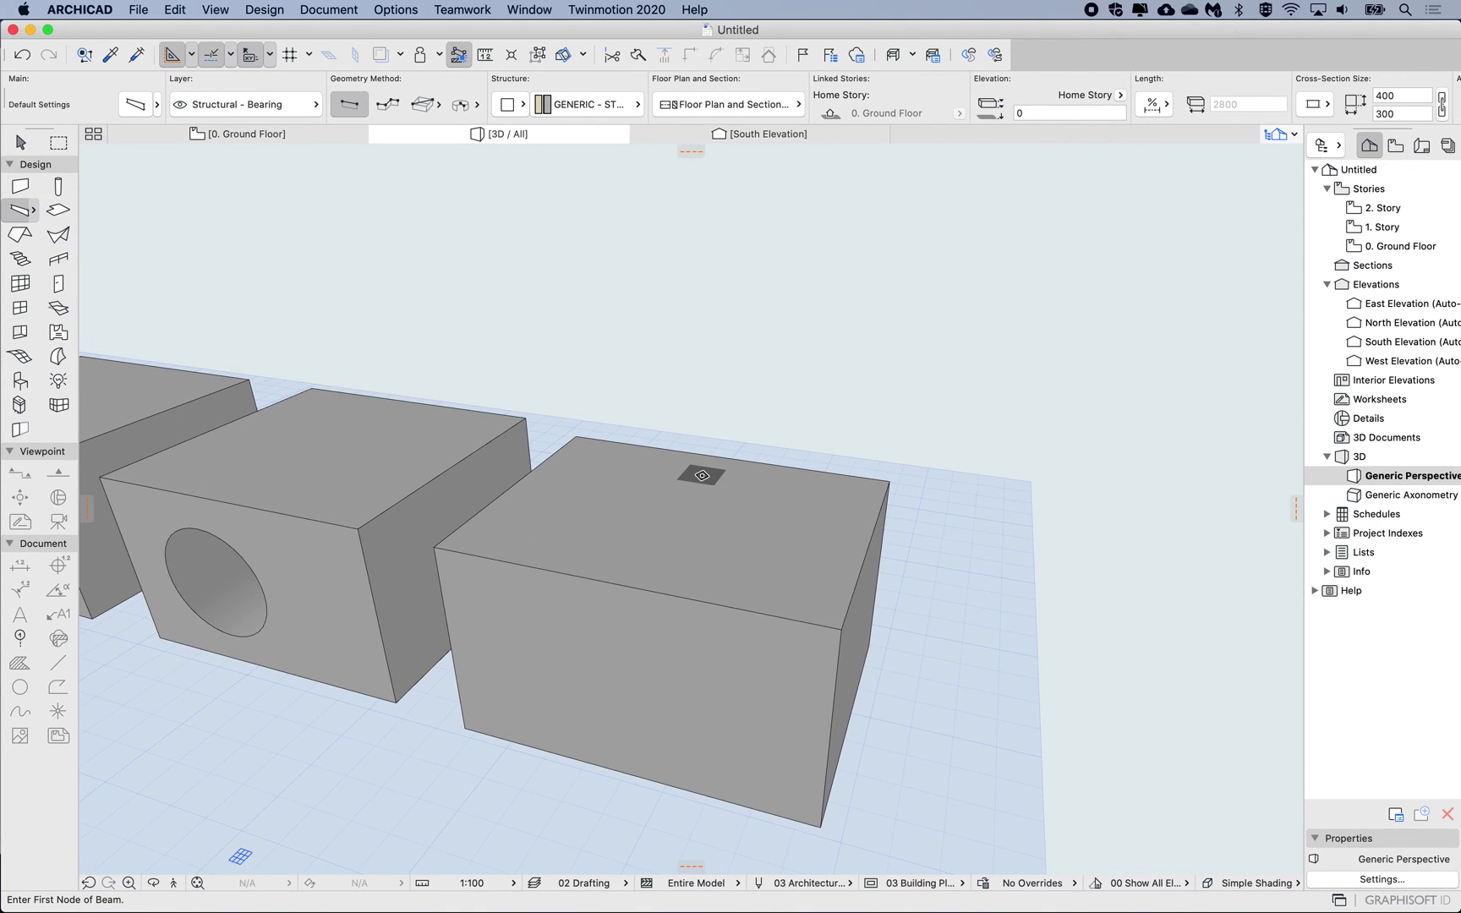
click(506, 105)
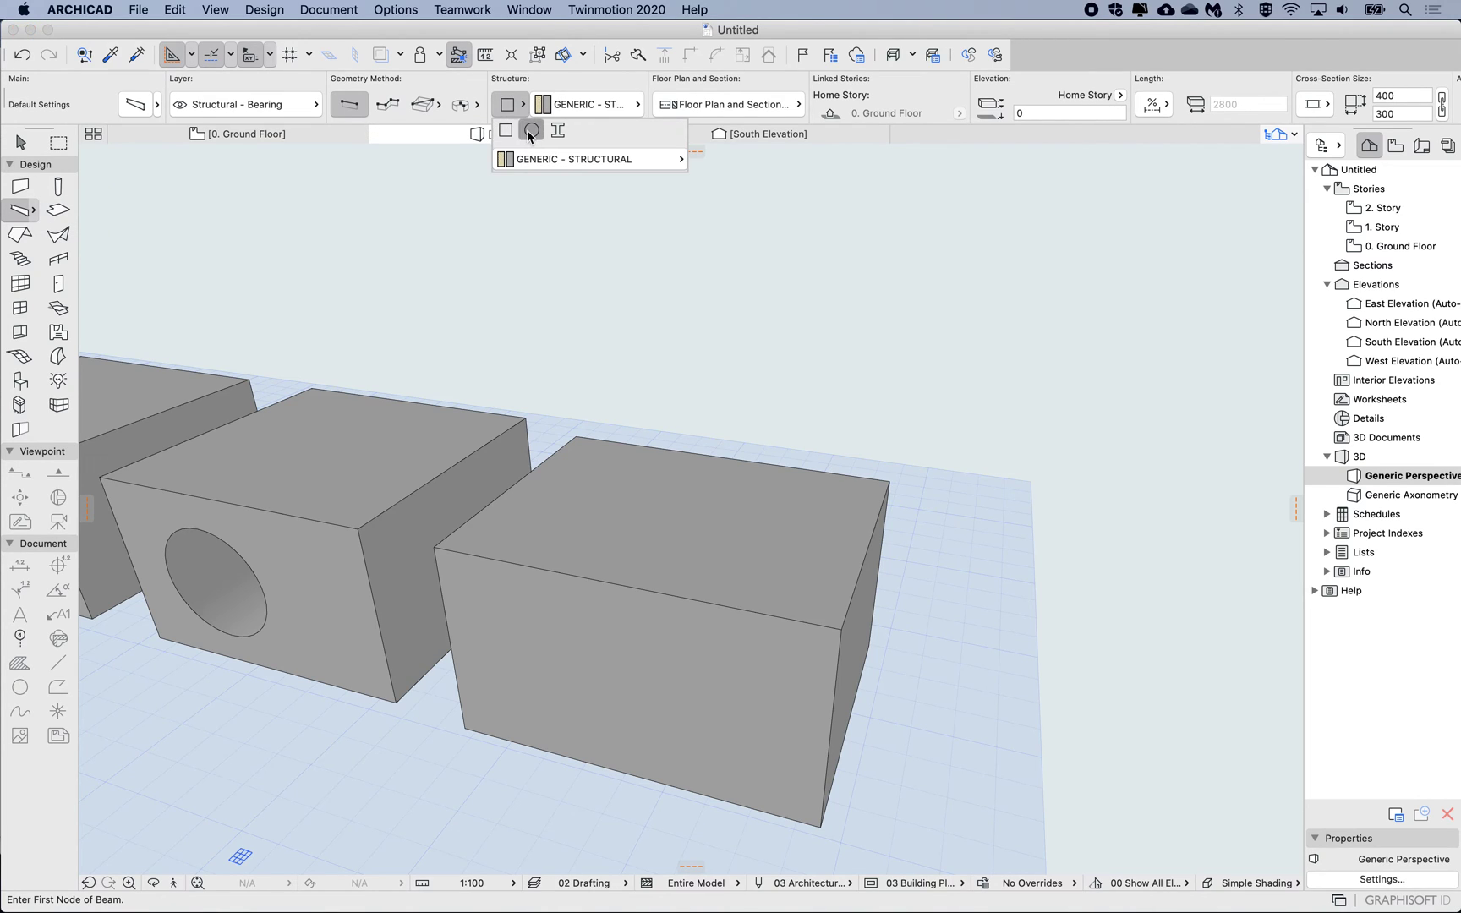
click(529, 90)
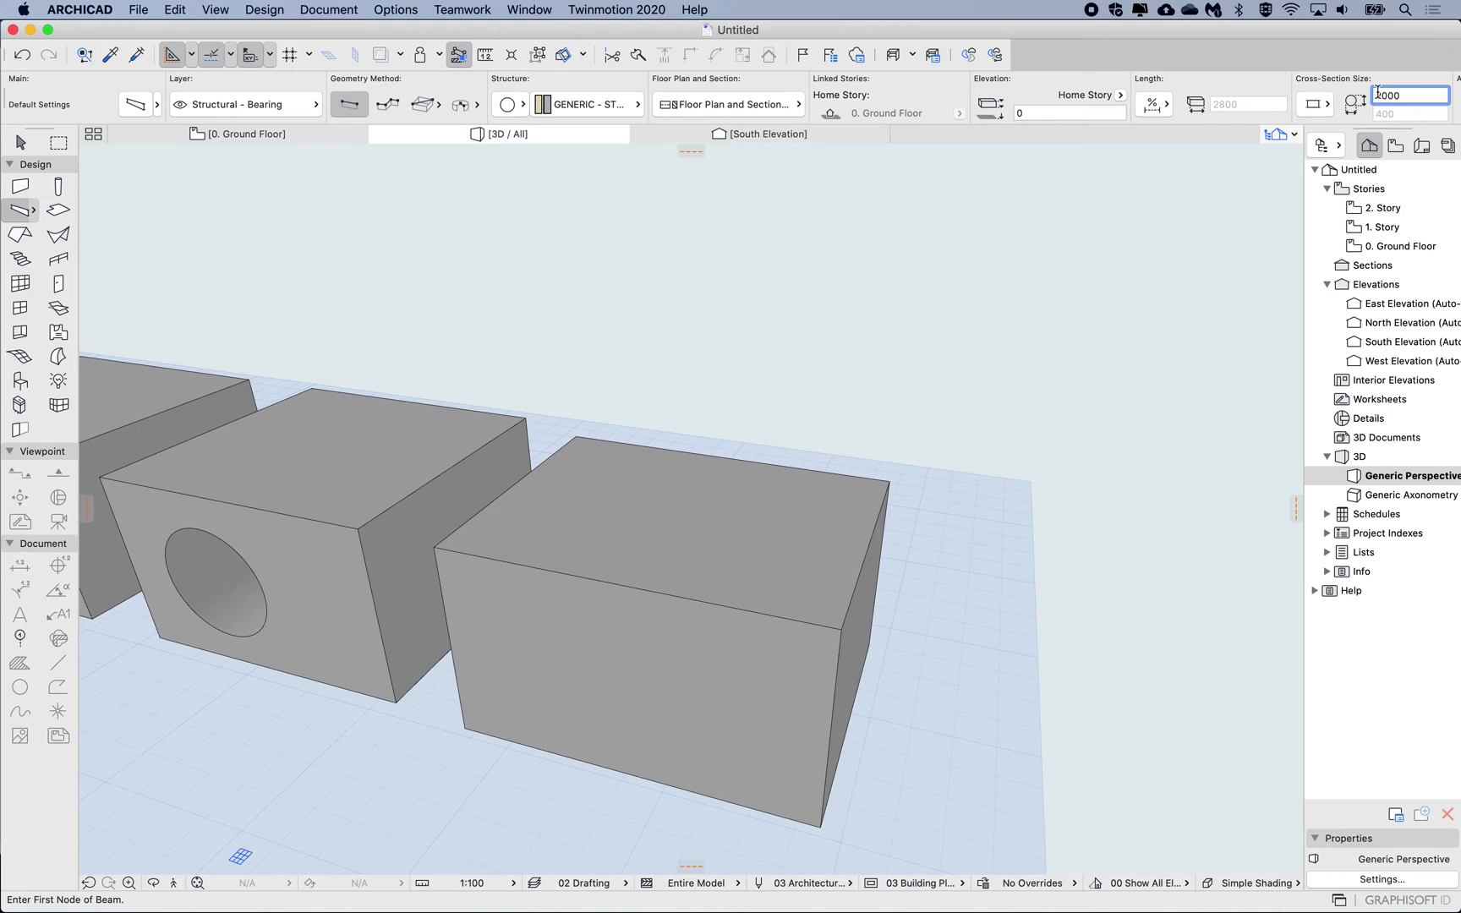
click(571, 575)
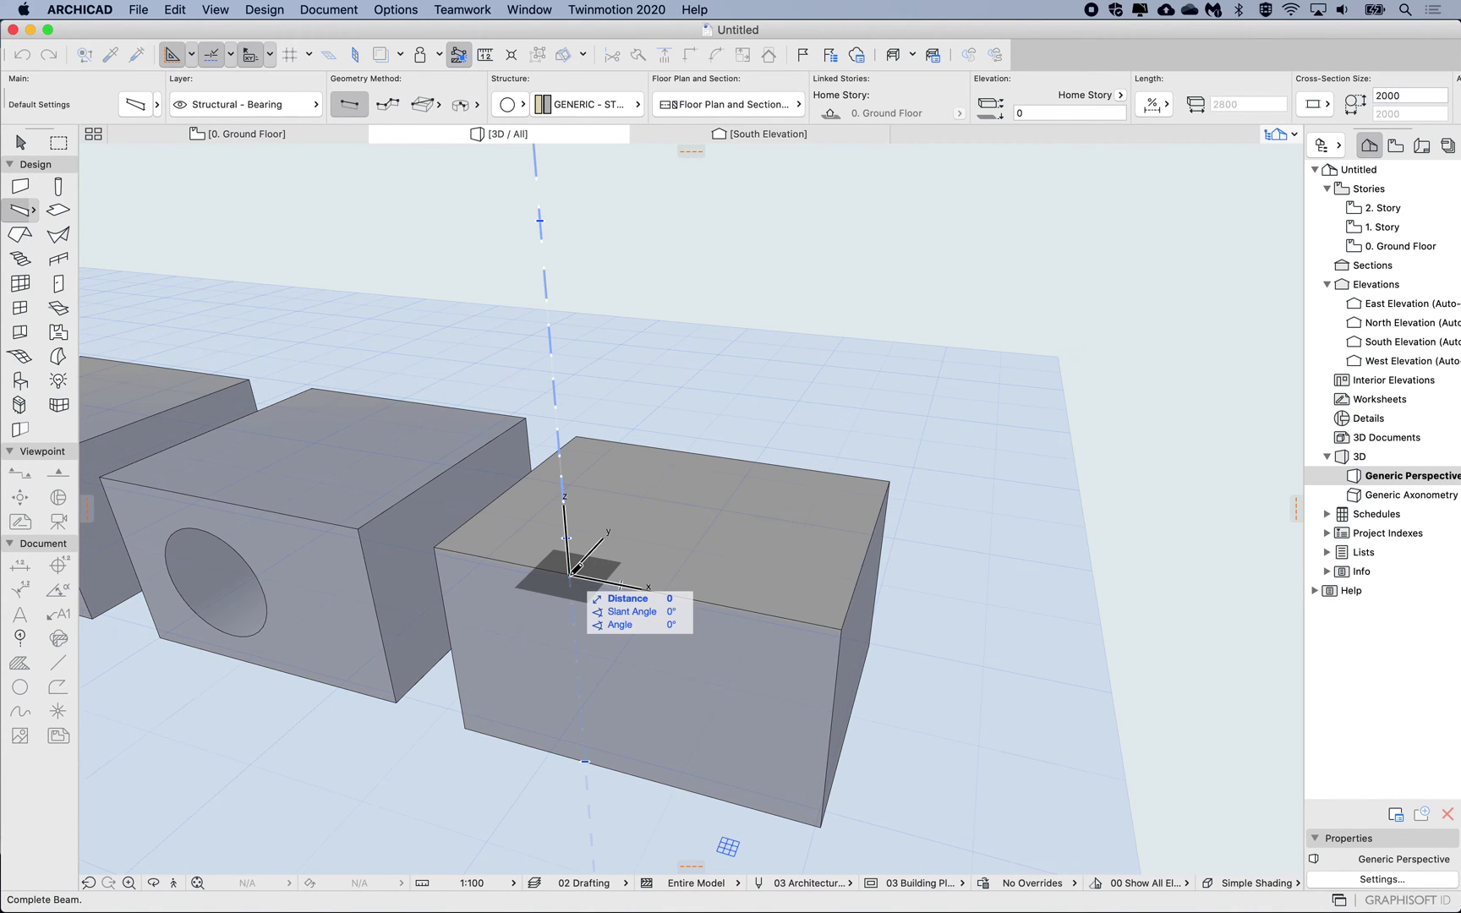
click(685, 448)
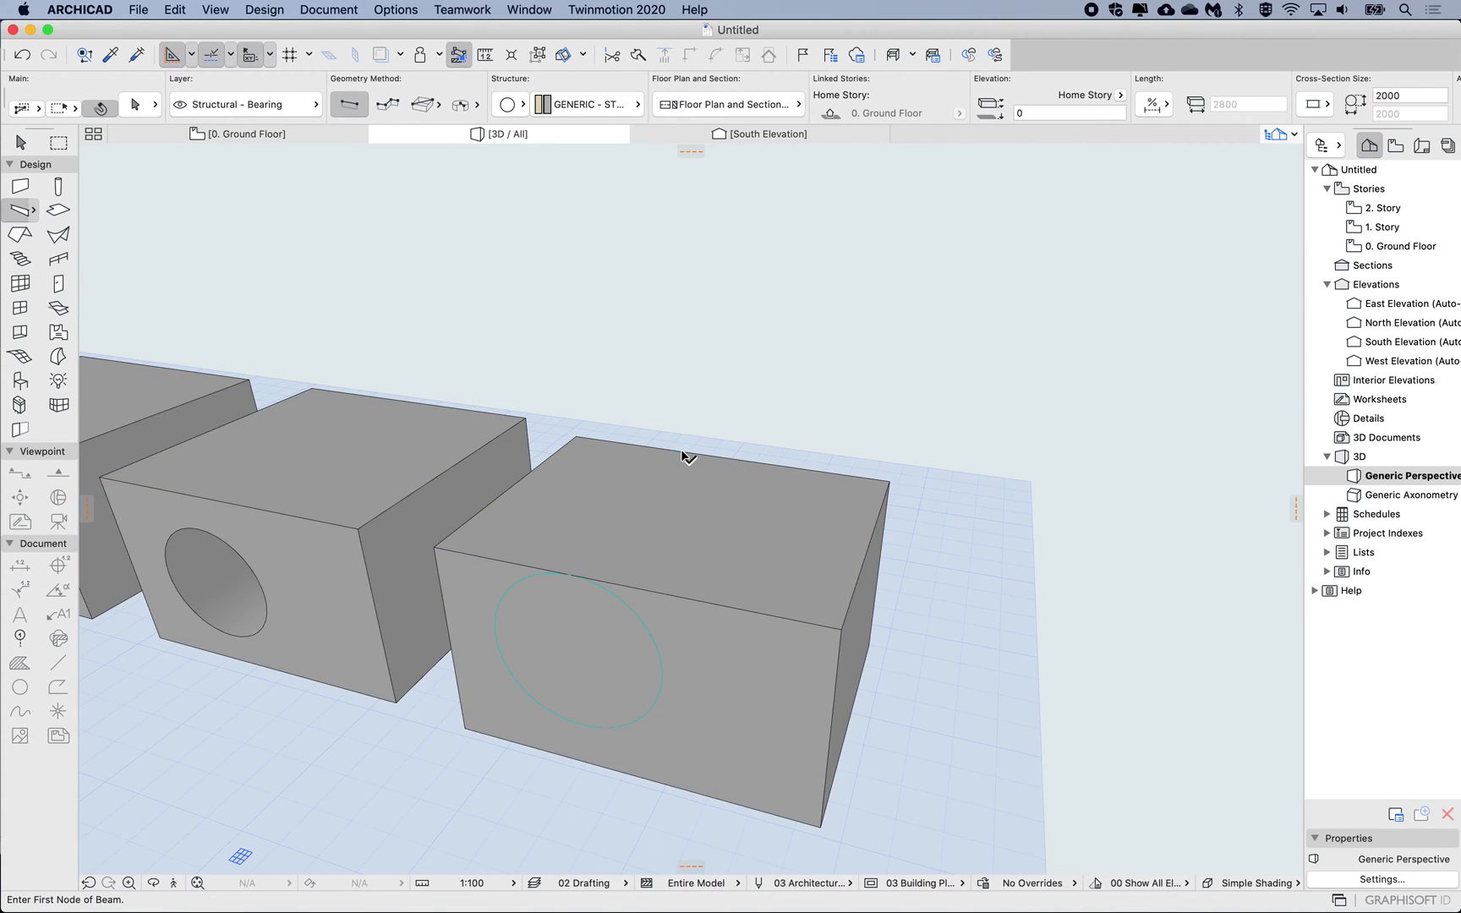
- Select the round beam and move it forward so that its front end protrudes from the fifth box's front face
shift+click(581, 576)
click(581, 577)
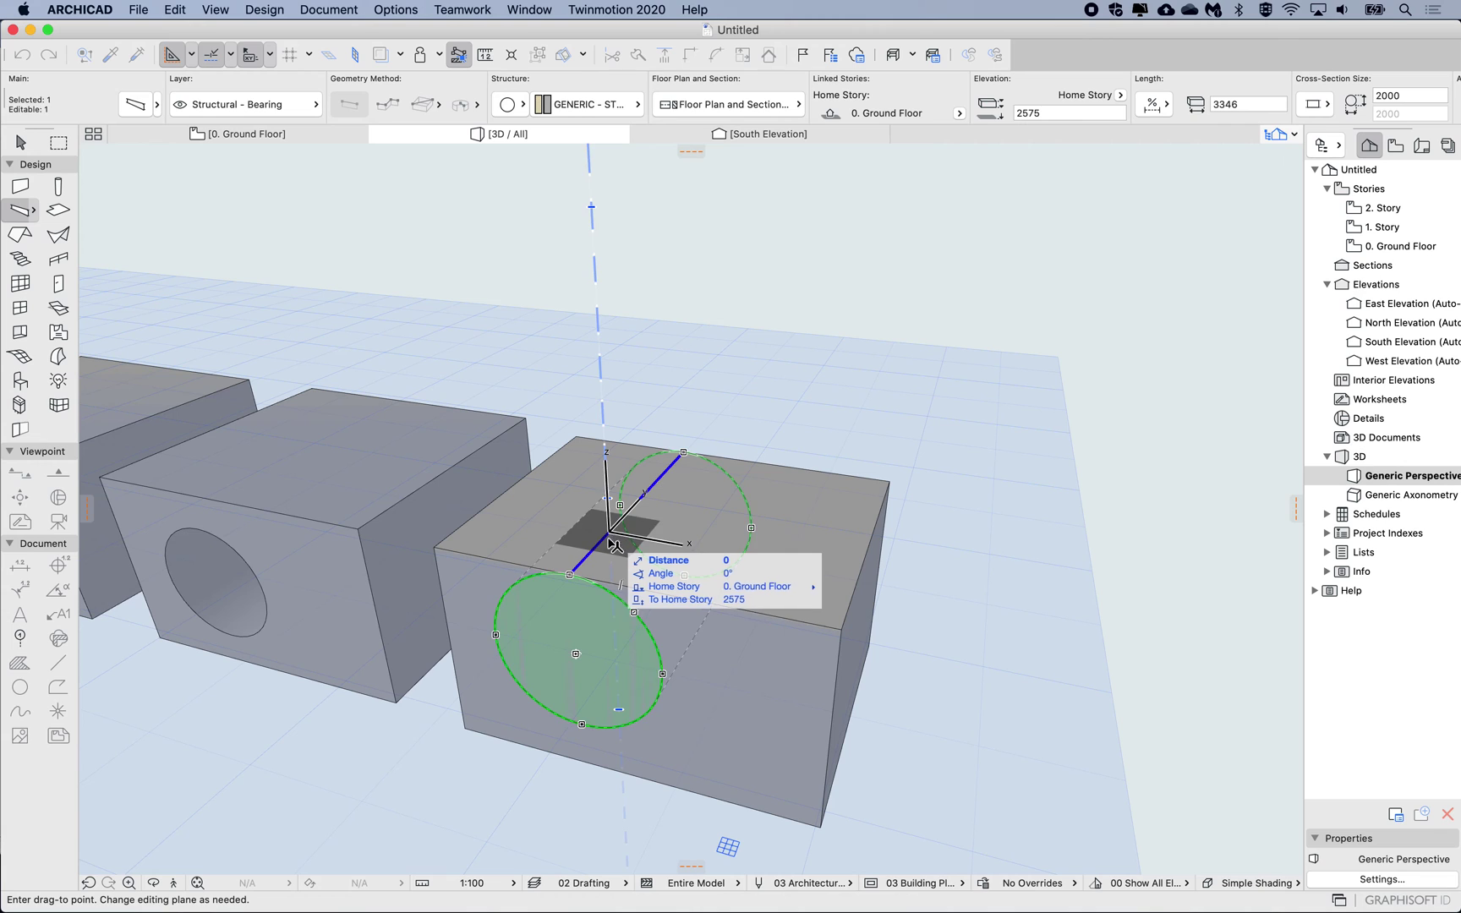
click(577, 571)
shift+middle_drag(580, 571, 578, 567)
click(577, 567)
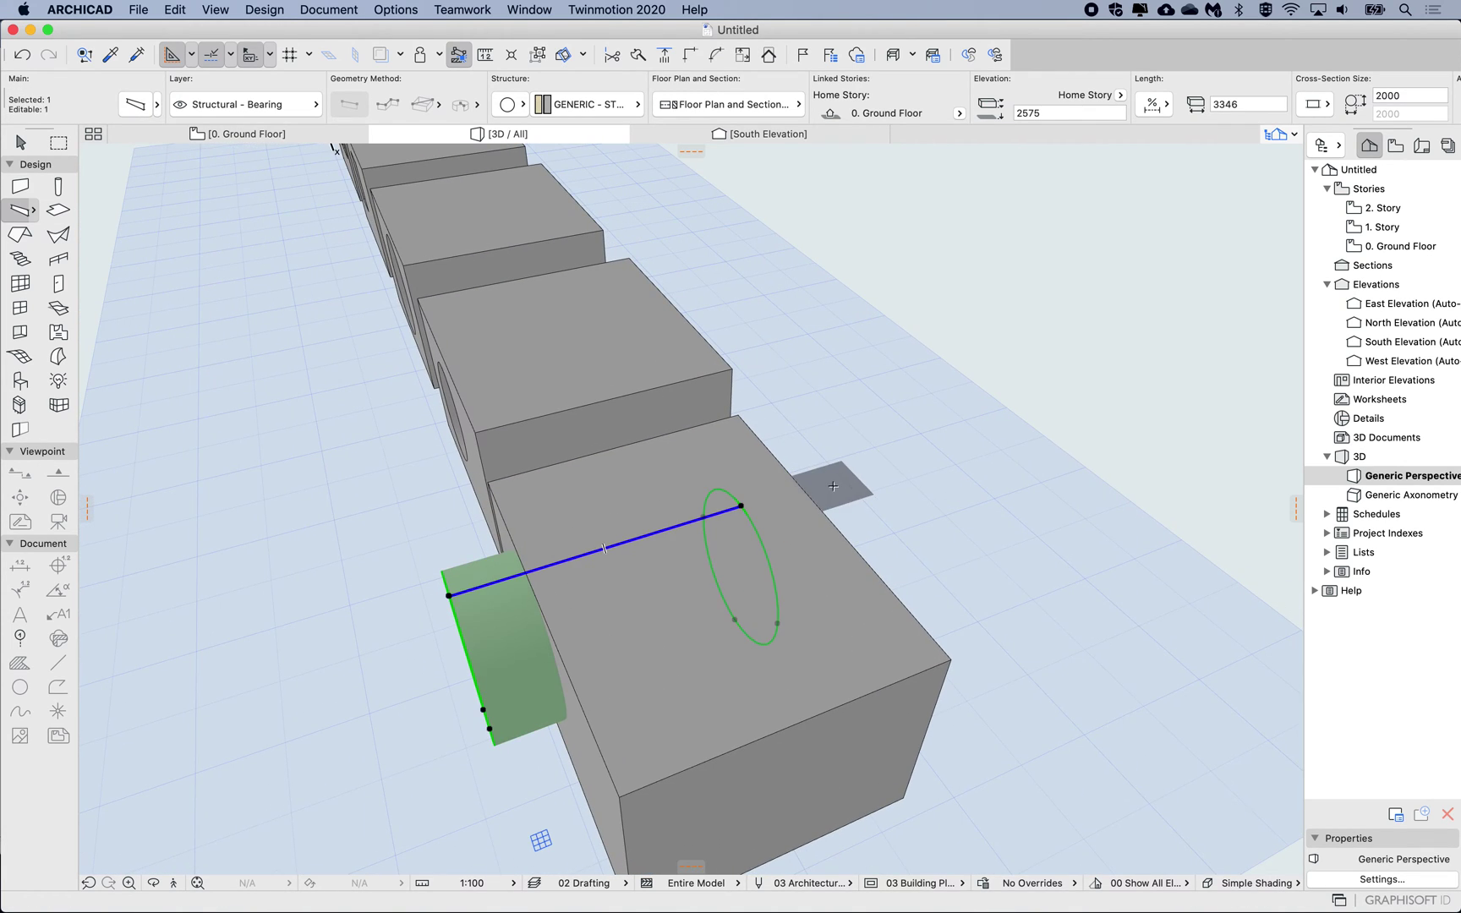
- Stretch the beam's back end out past the fifth box's rear face, to a total beam length of about 5450 mm
click(742, 506)
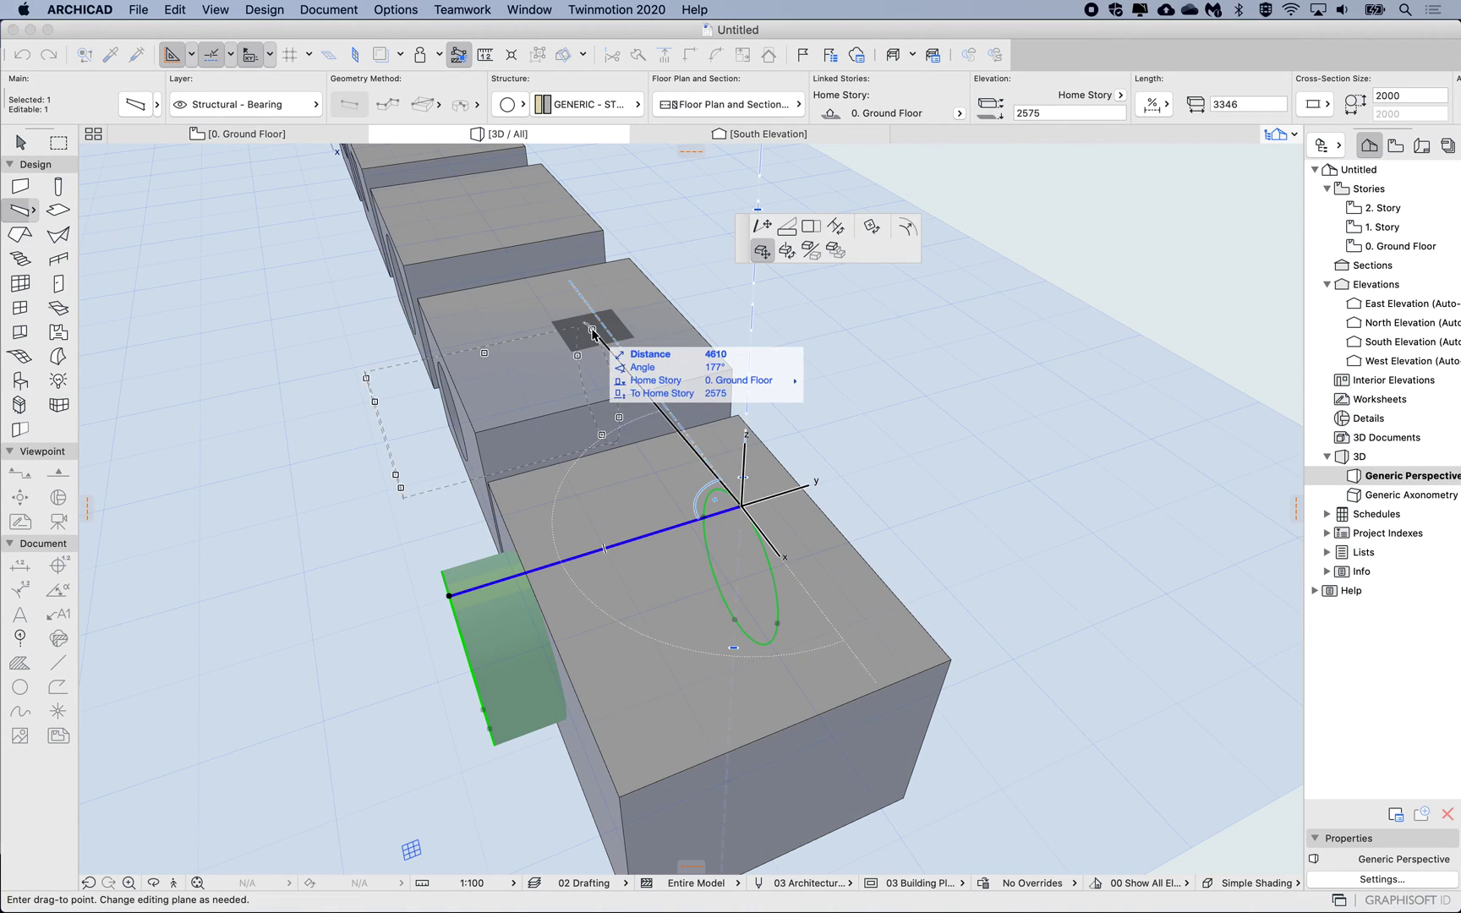
click(768, 227)
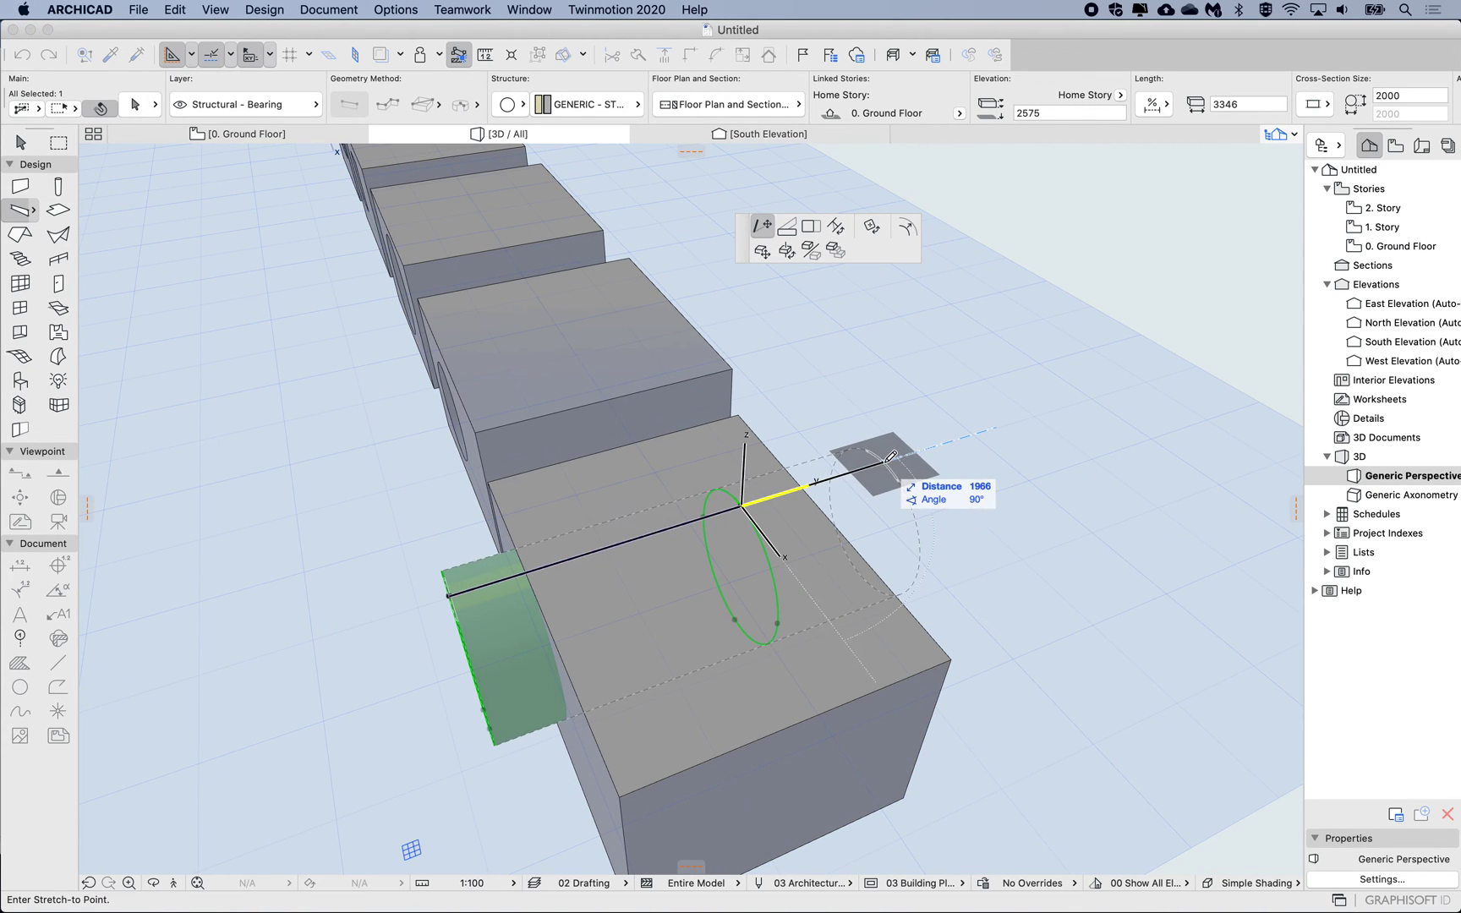
click(887, 462)
- Move the beam down by about 200 mm so that it lies below the fifth box's top face
shift+middle_drag(598, 572, 598, 571)
key(super+d)
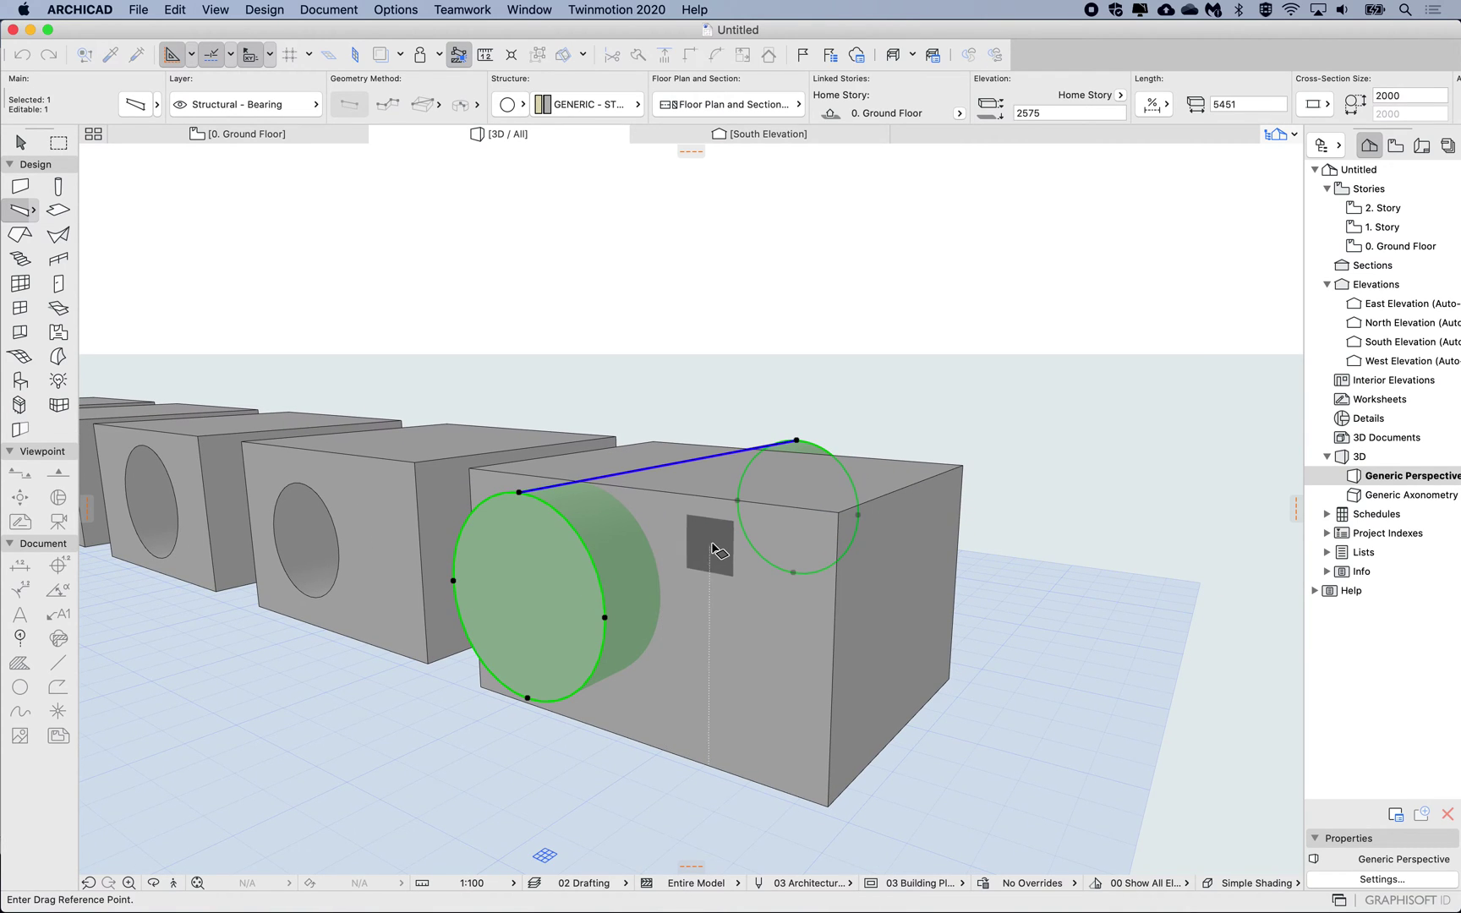
click(712, 543)
click(718, 572)
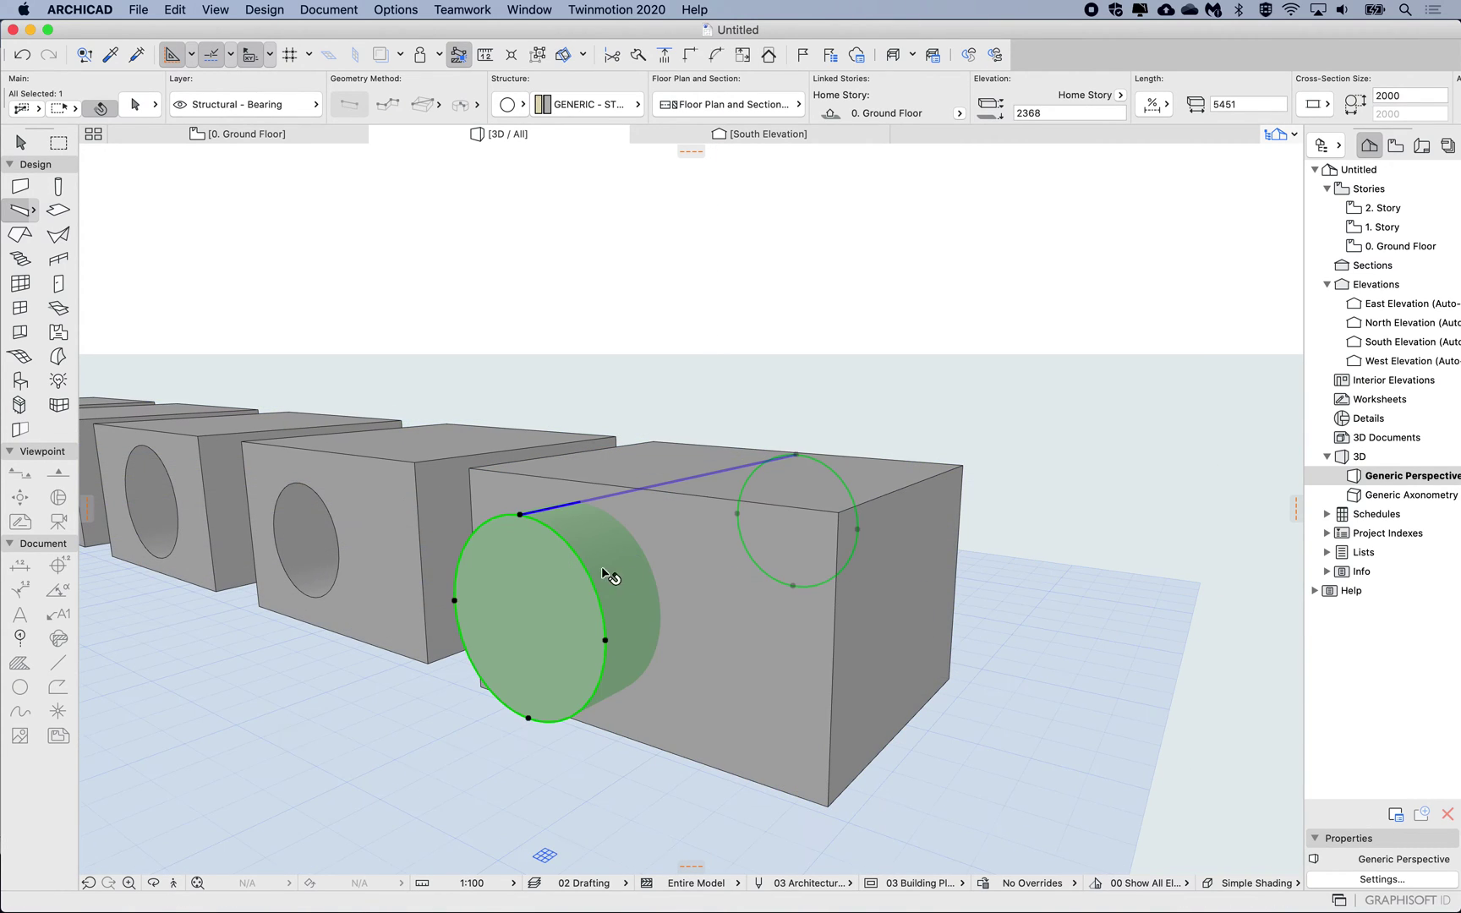
- Select the round beam and the fifth box, connect them with Merge Elements, and deselect both
shift+middle_drag(610, 574, 580, 562)
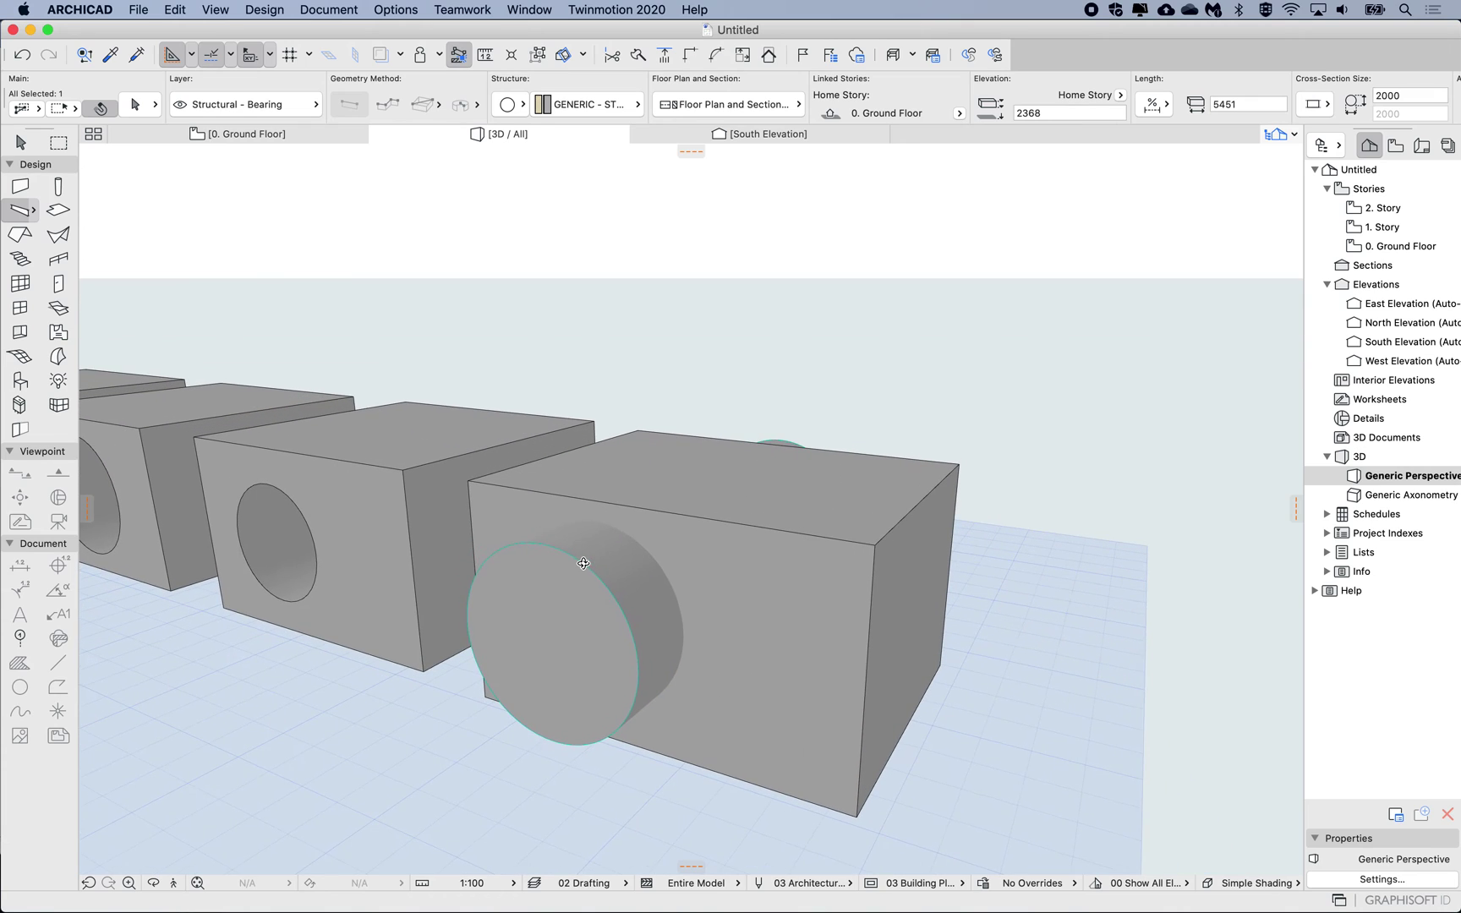
click(541, 543)
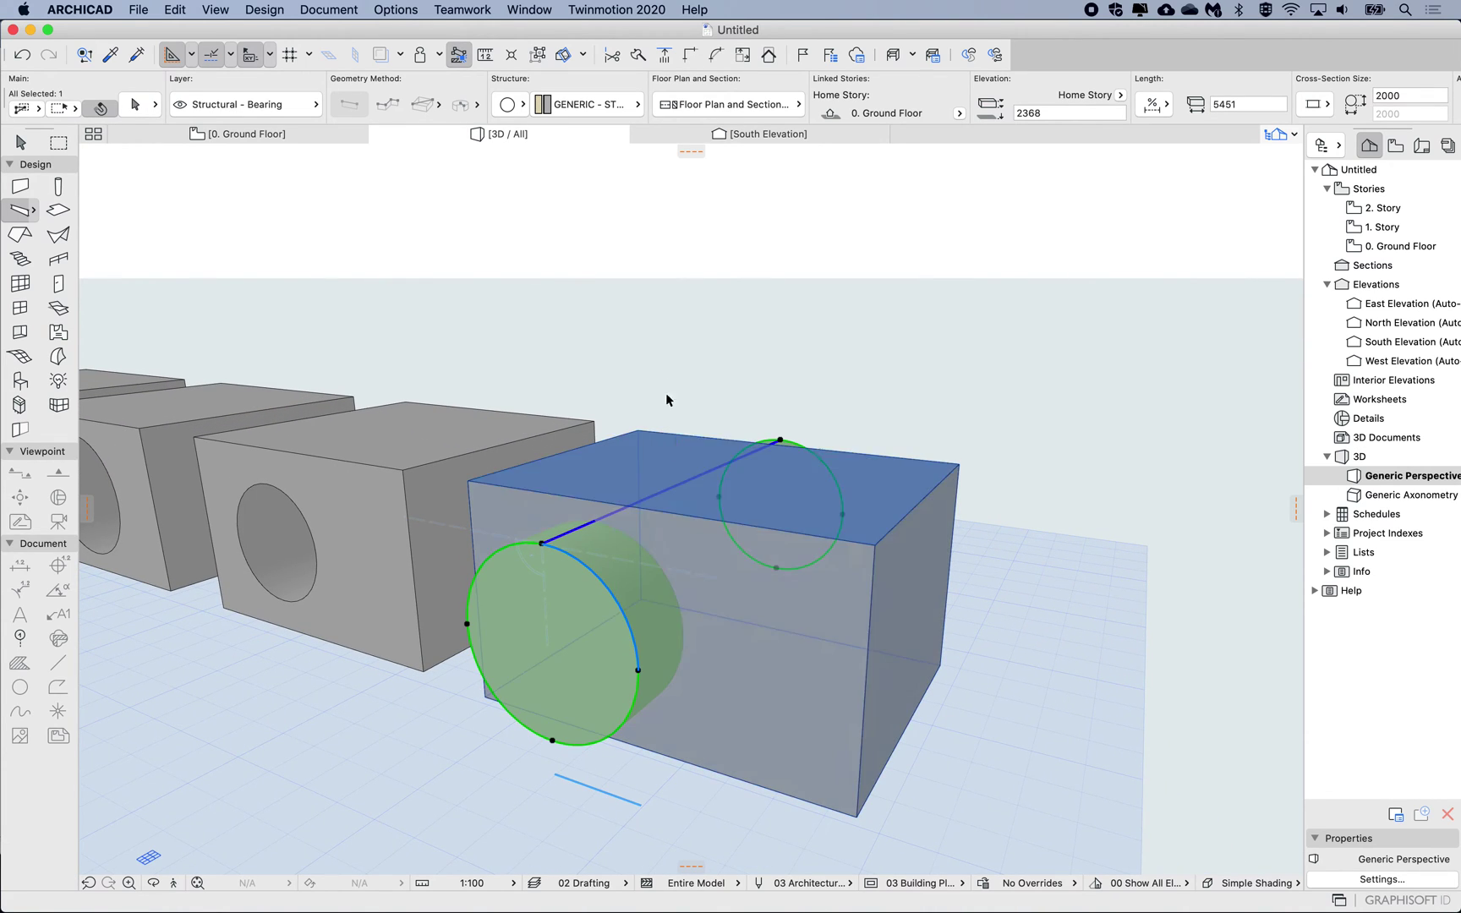
click(611, 481)
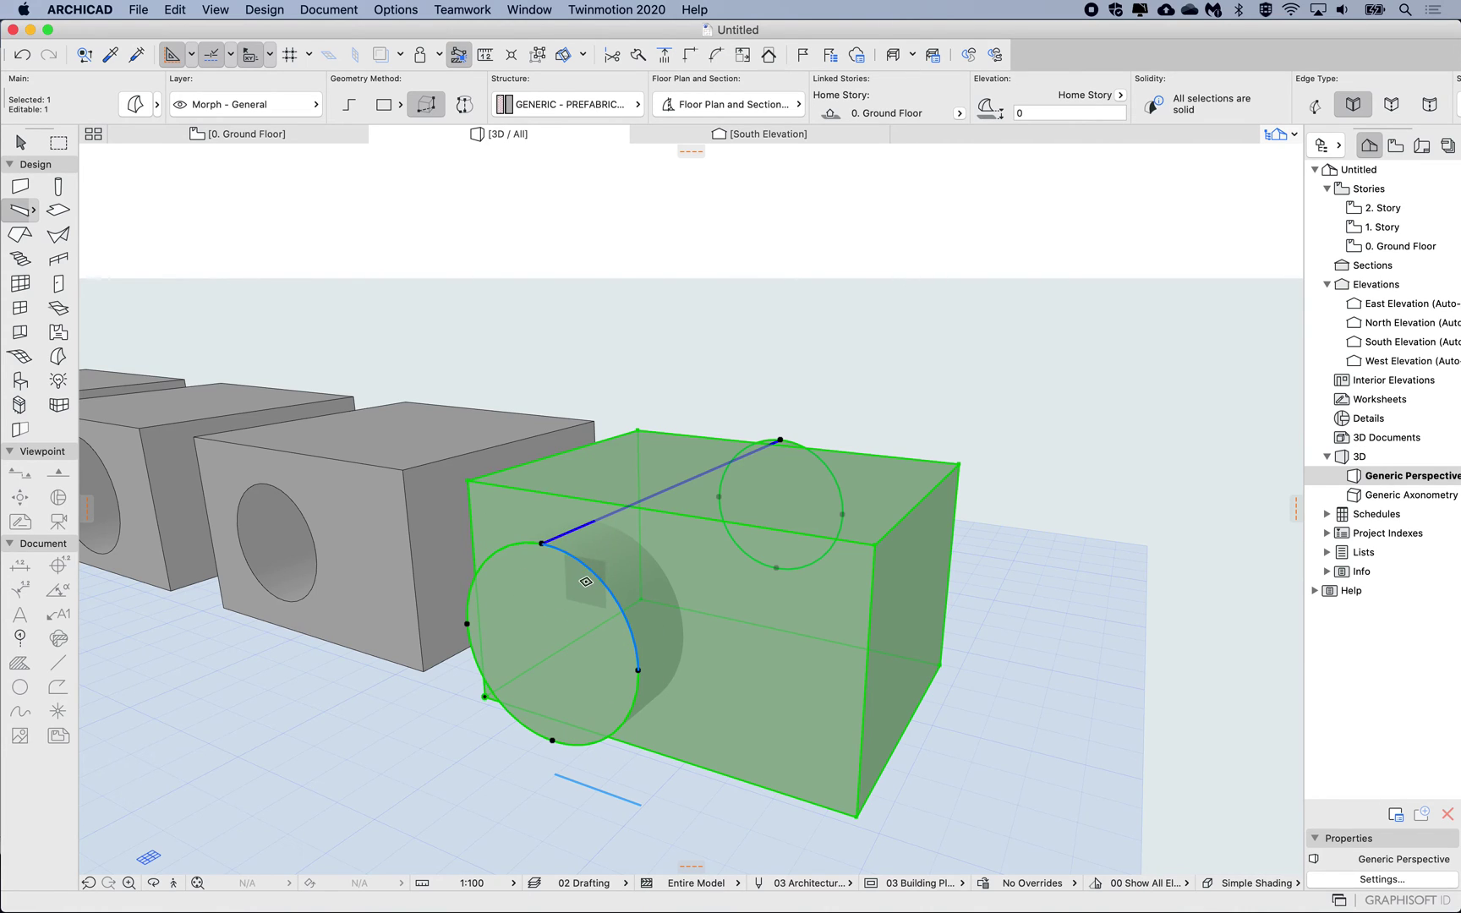
right_click(701, 342)
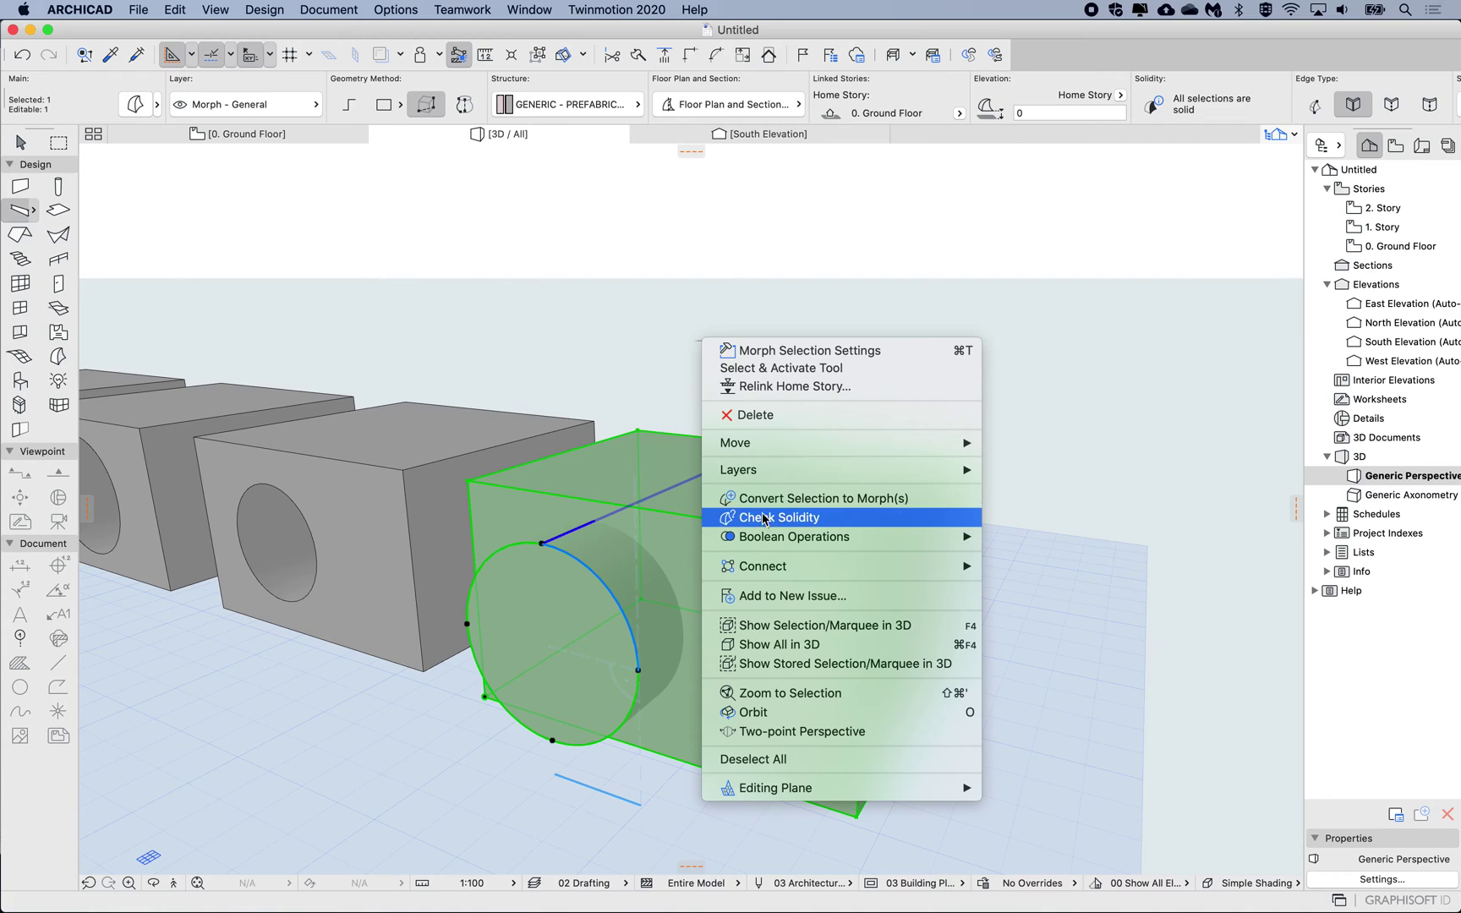
mouse_move(754, 540)
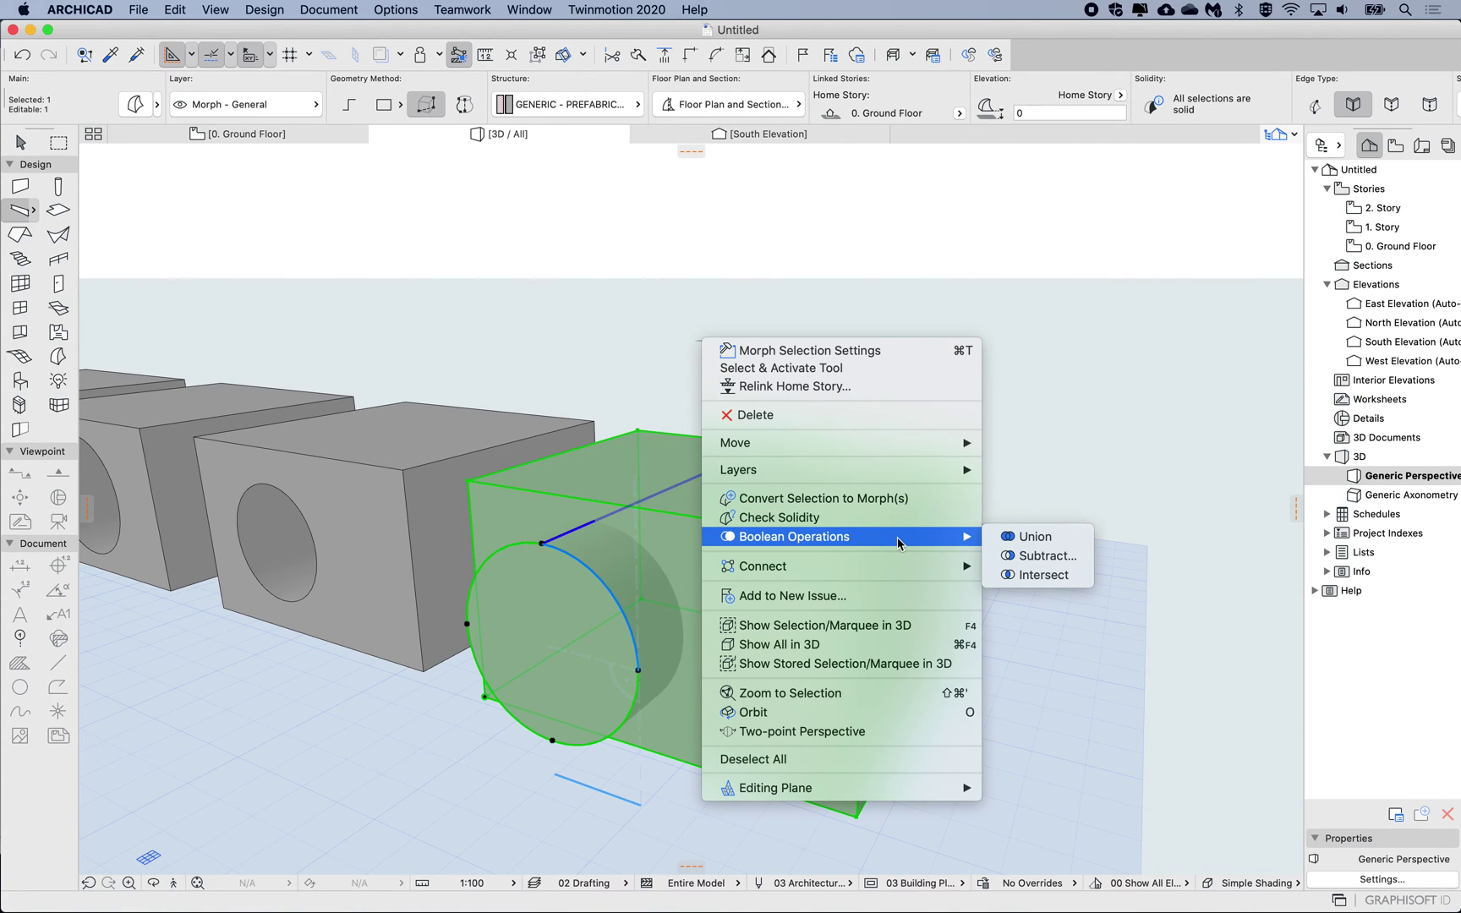
mouse_move(773, 565)
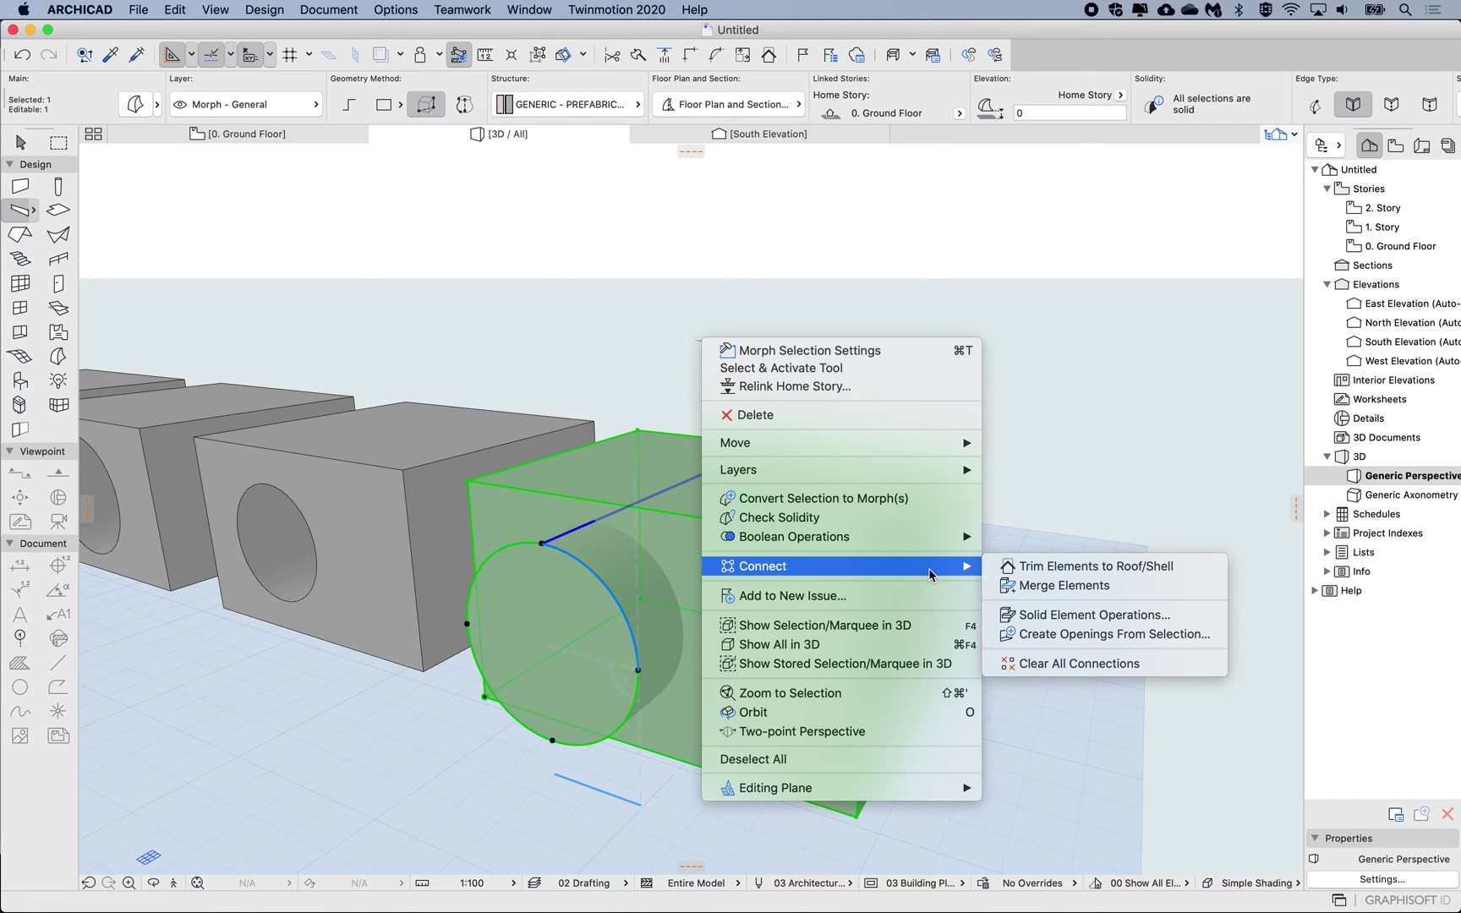
click(1055, 585)
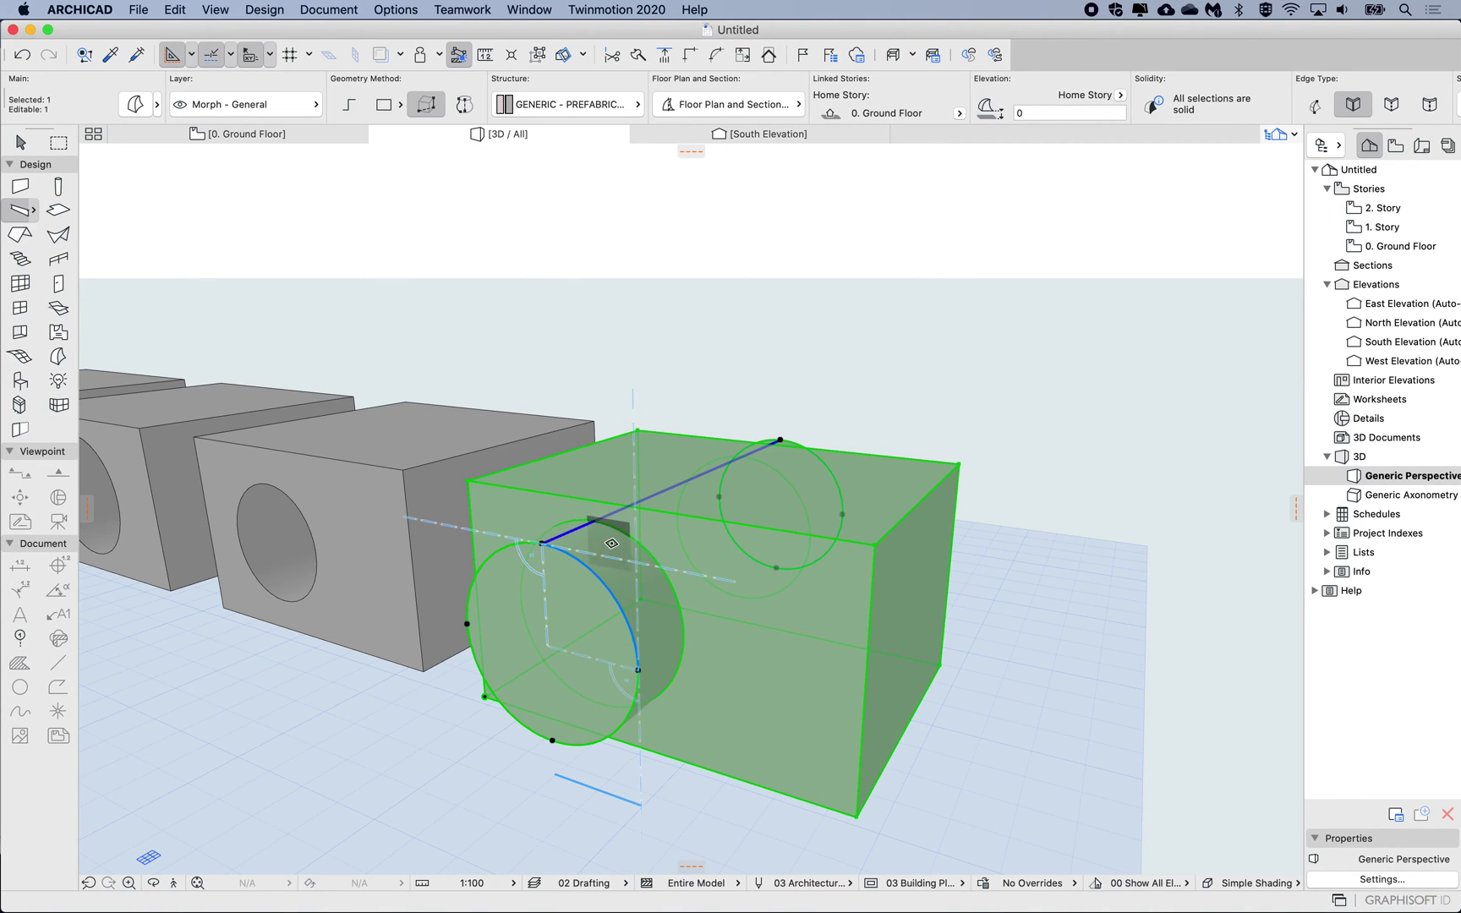
key(Escape)
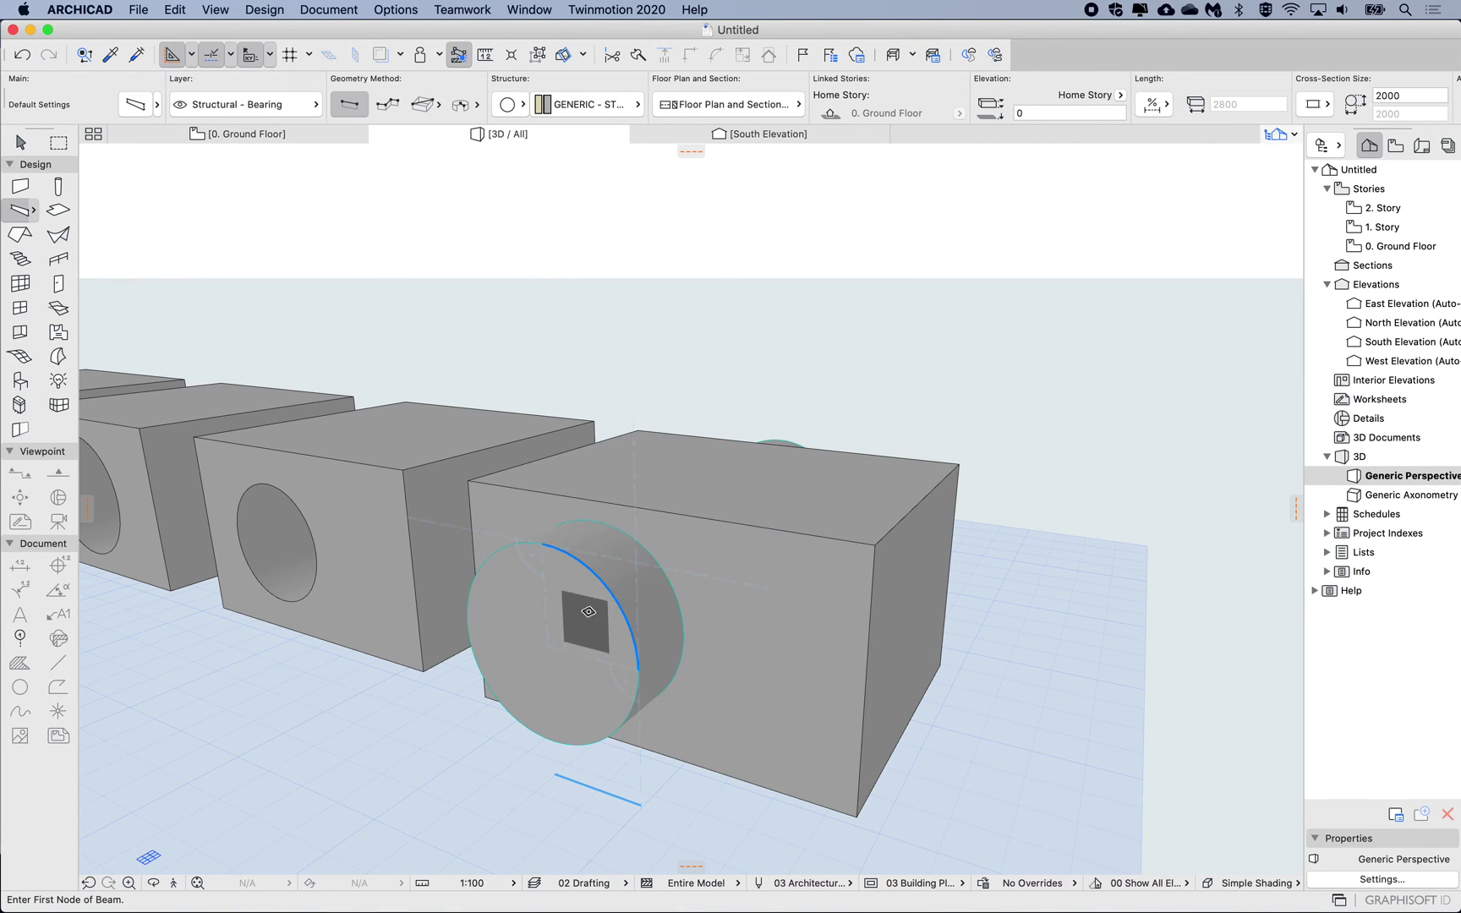
- Set the round beam's building material to PR-06 Steel - Structural and deselect the beam
click(605, 577)
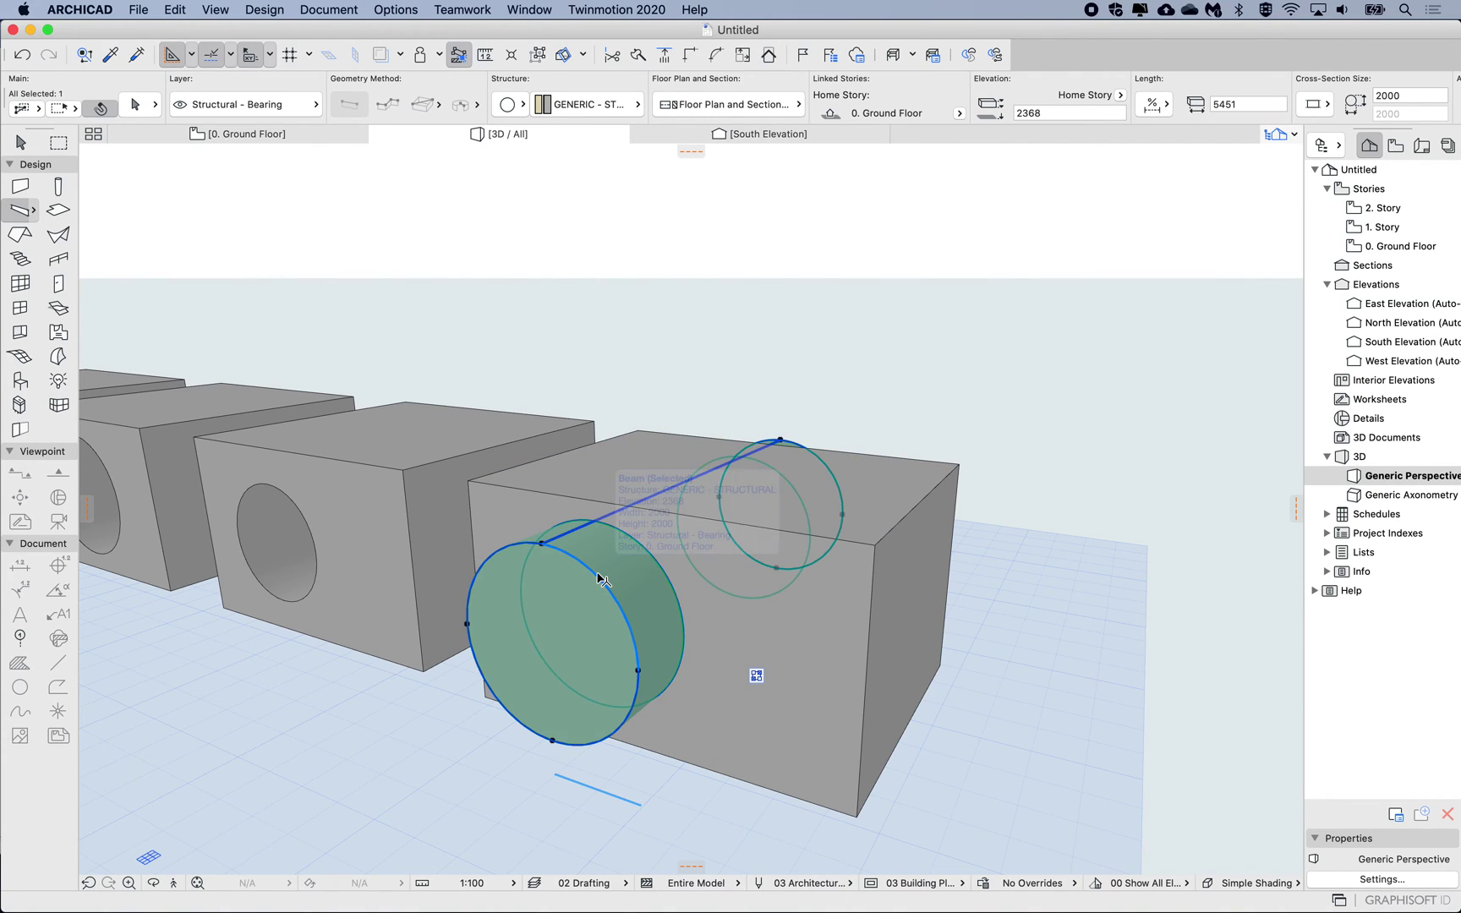
click(758, 684)
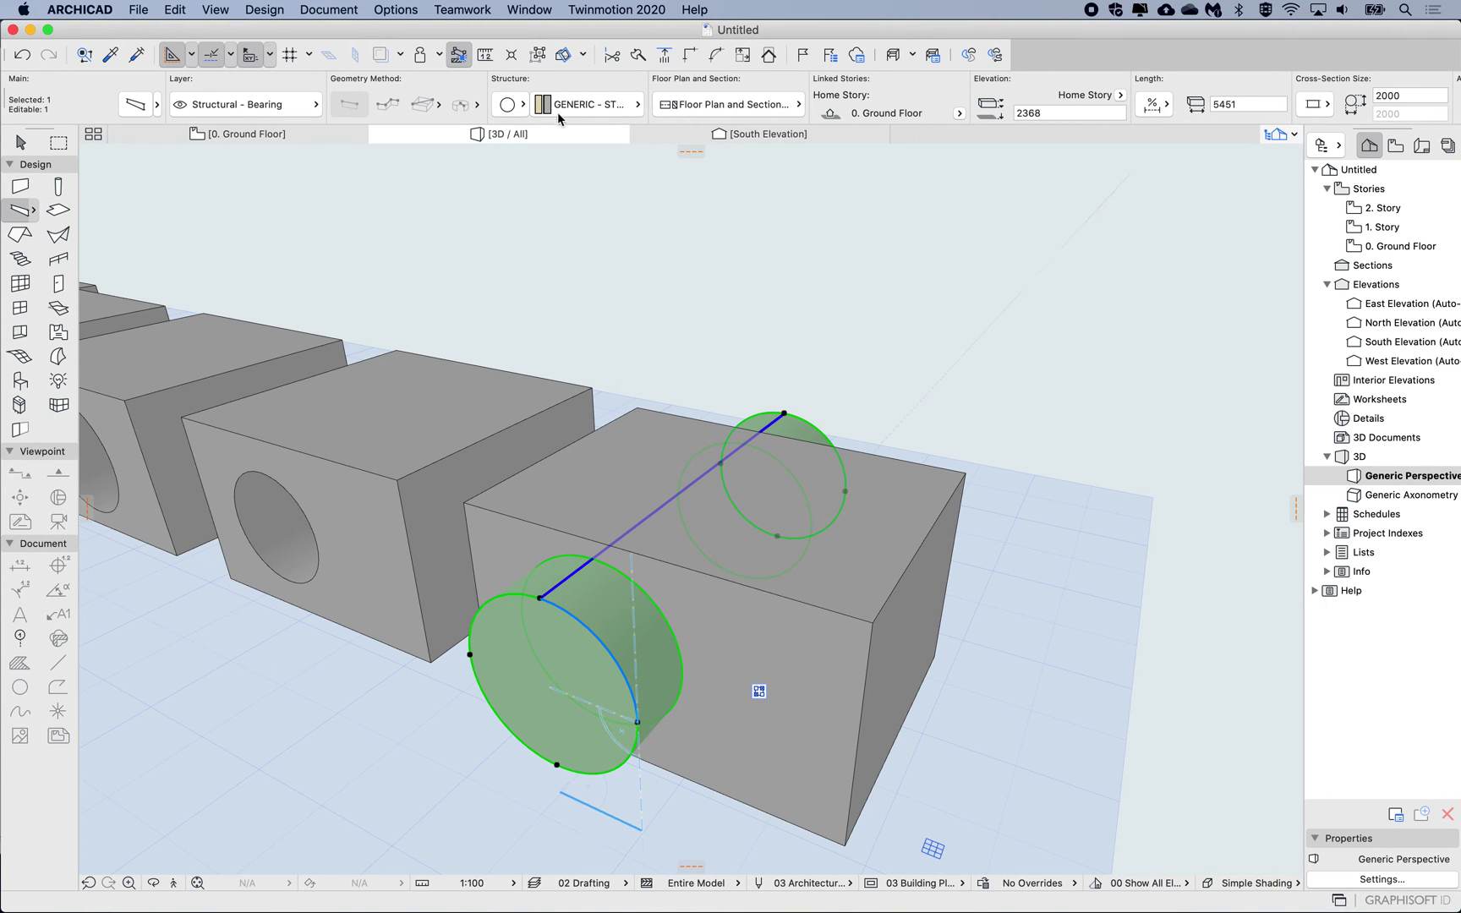
click(589, 107)
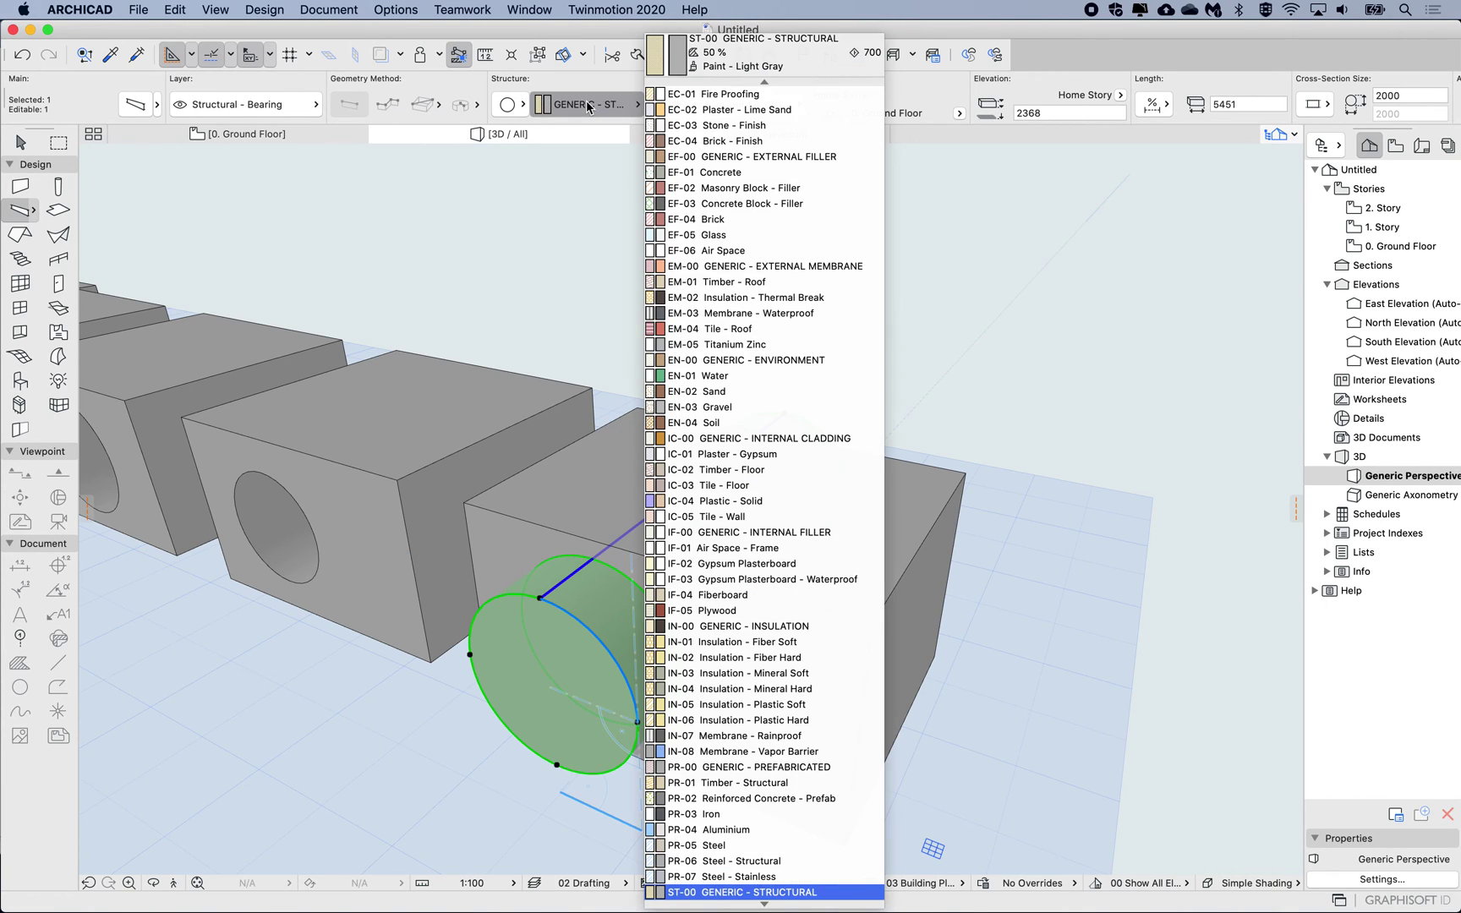
scroll(744, 795, down, 3)
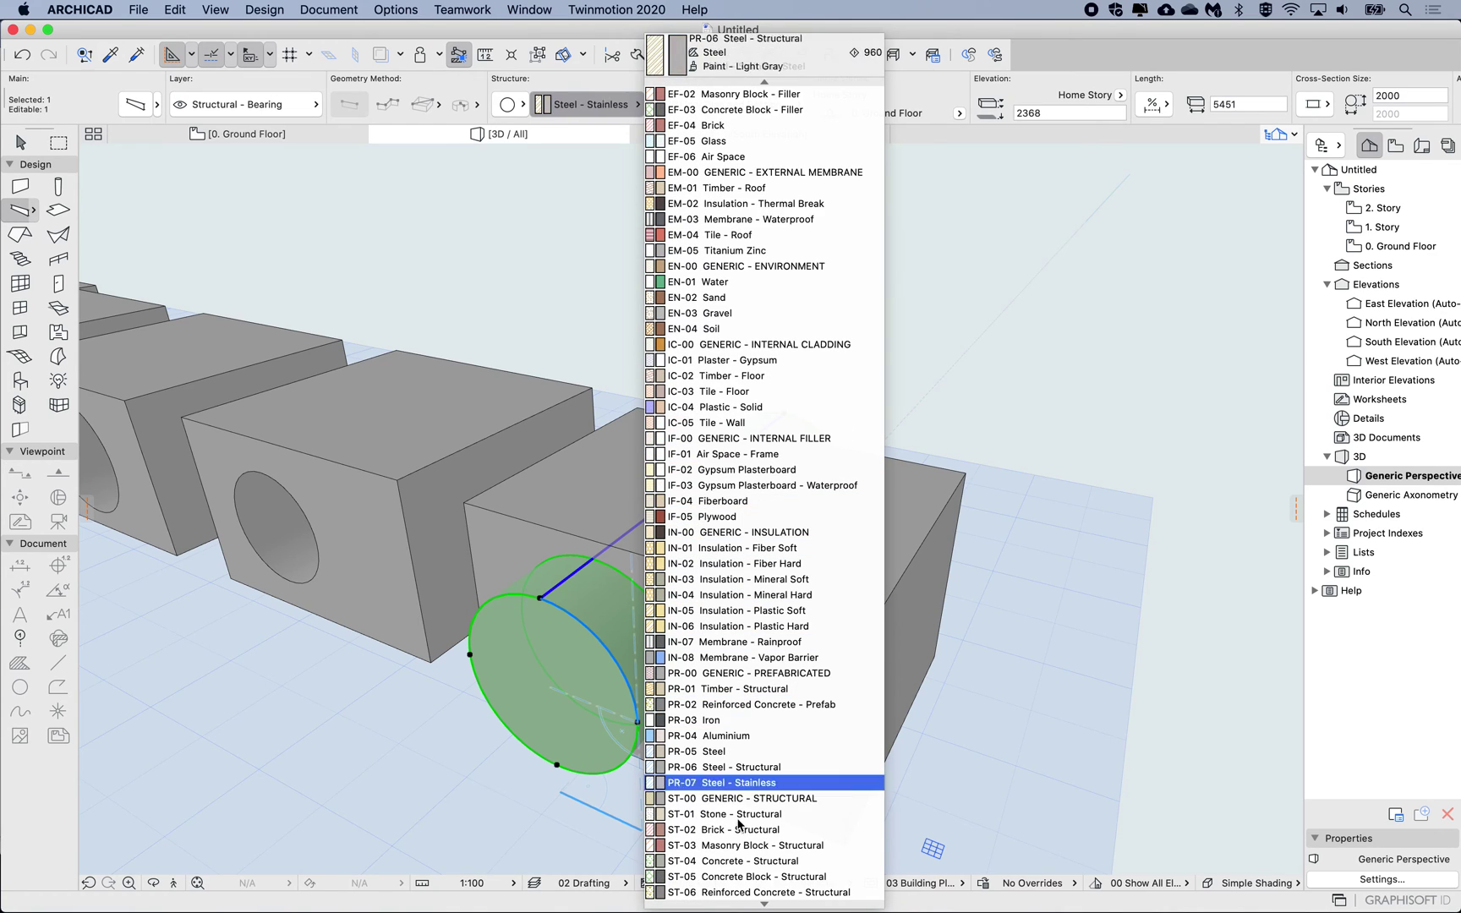
click(751, 767)
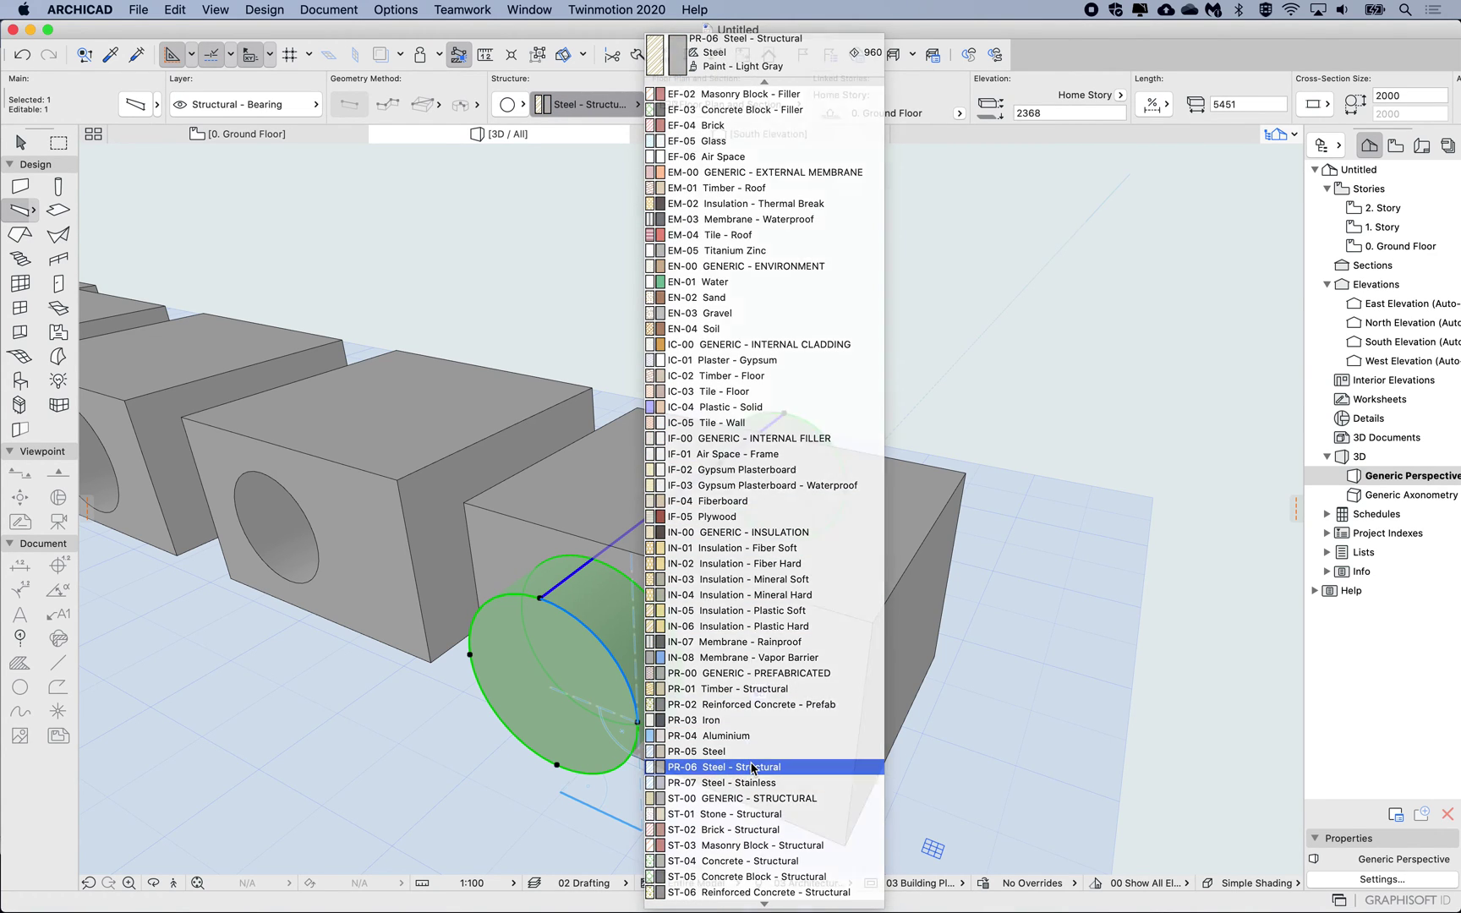
key(Escape)
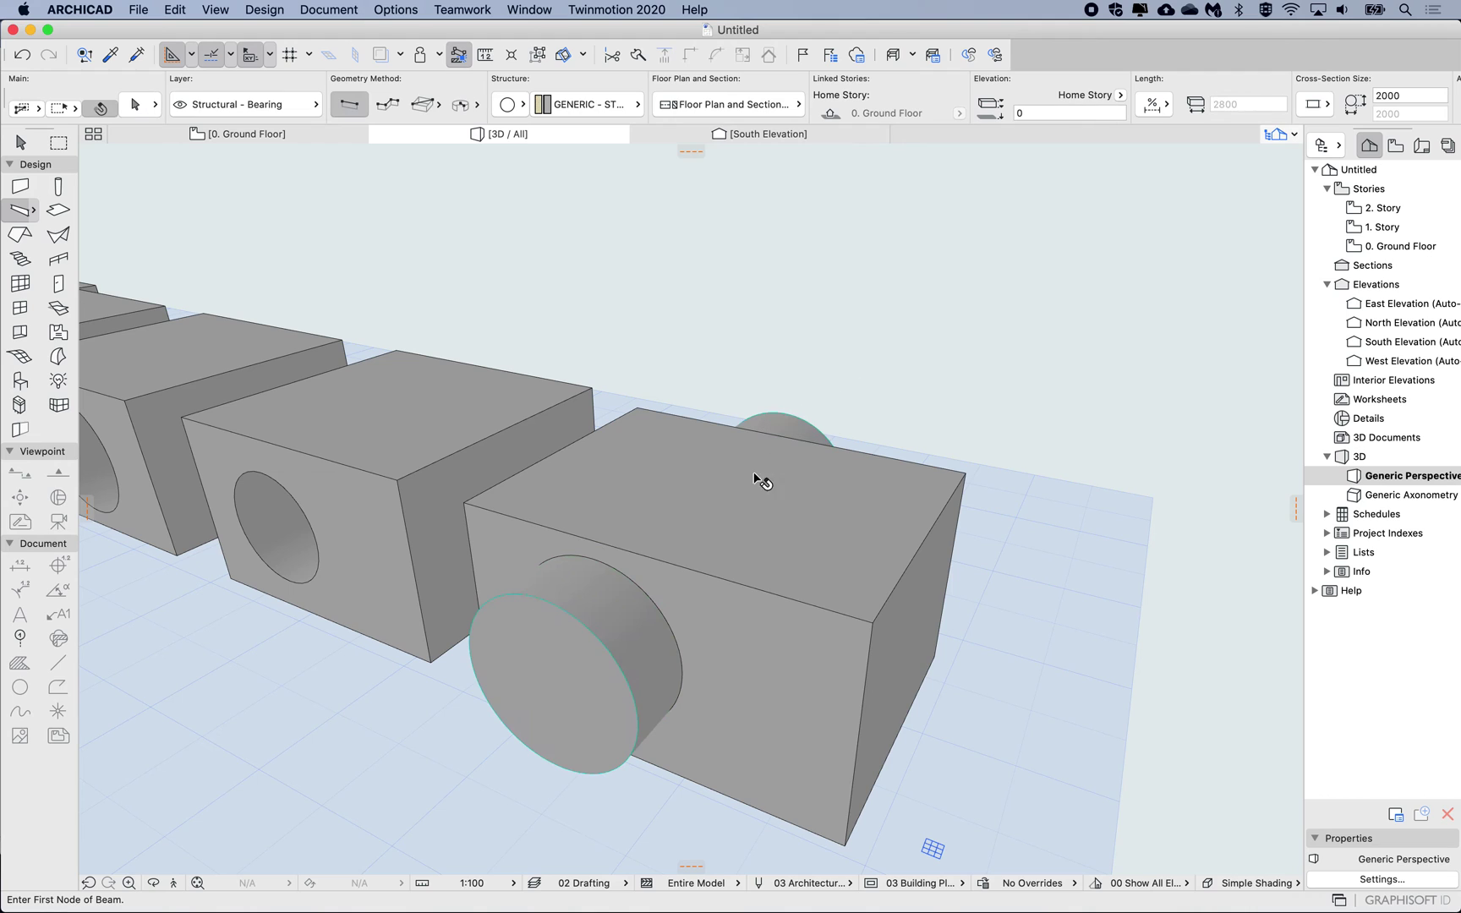
- Select only the fifth box and isolate it in the 3D view without the merged beam
shift+click(746, 500)
shift+middle_drag(646, 558, 644, 550)
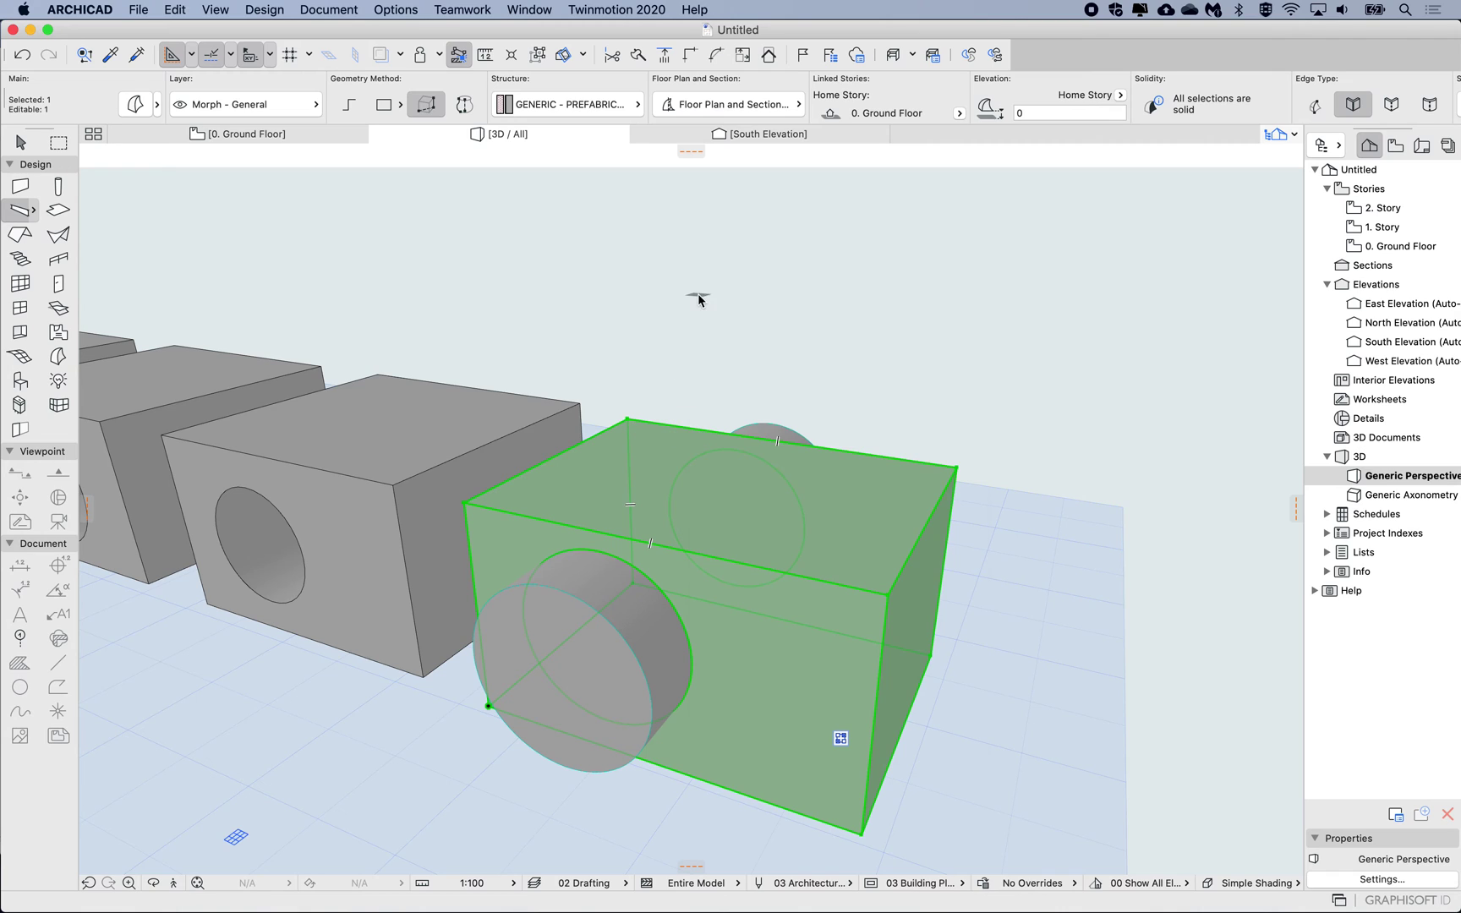
right_click(699, 299)
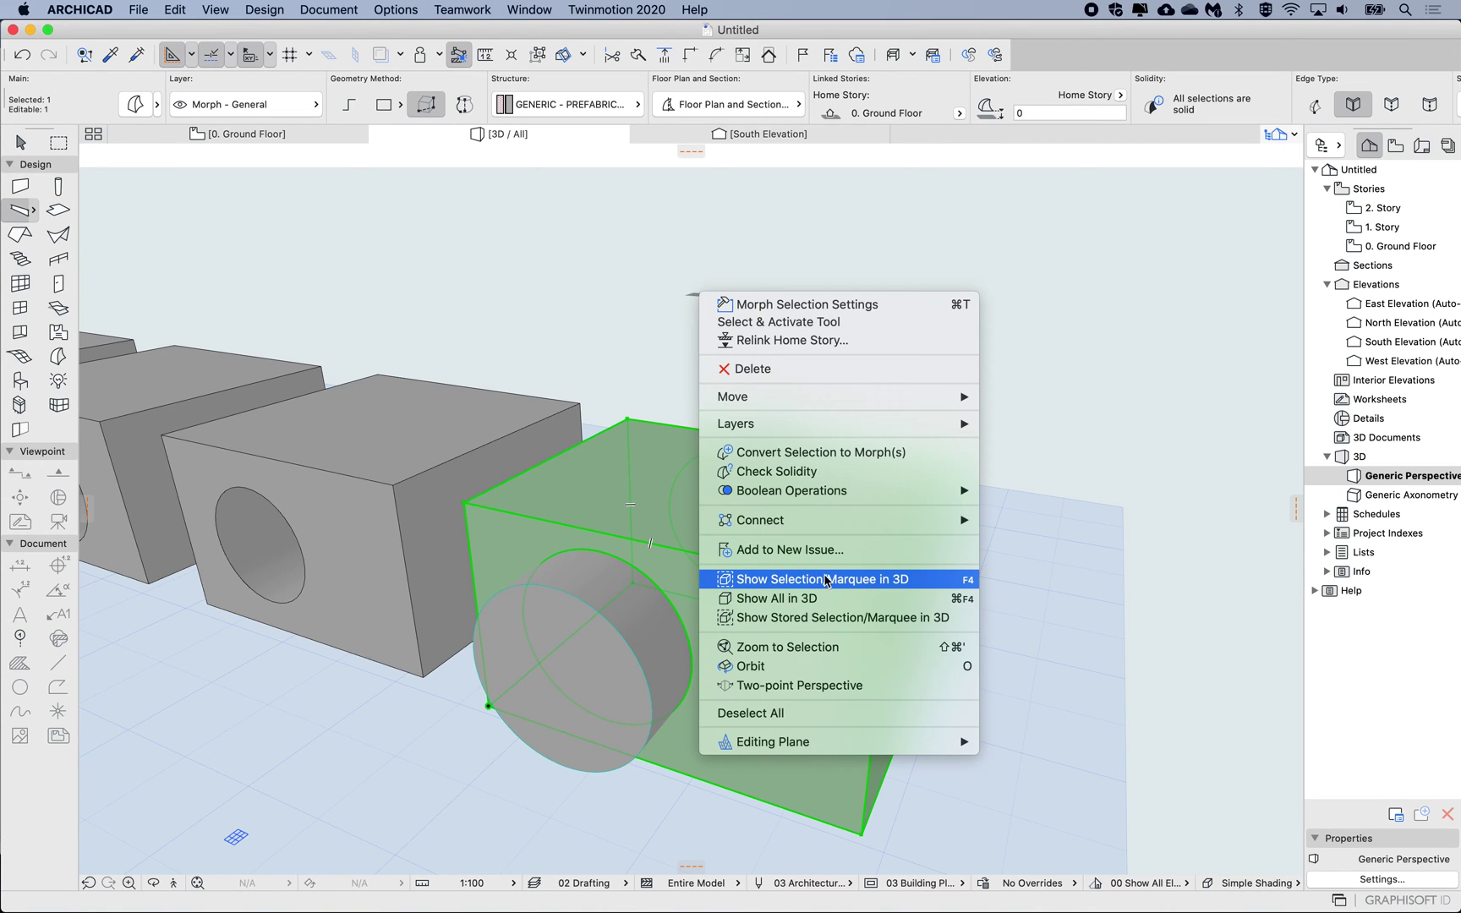
click(863, 581)
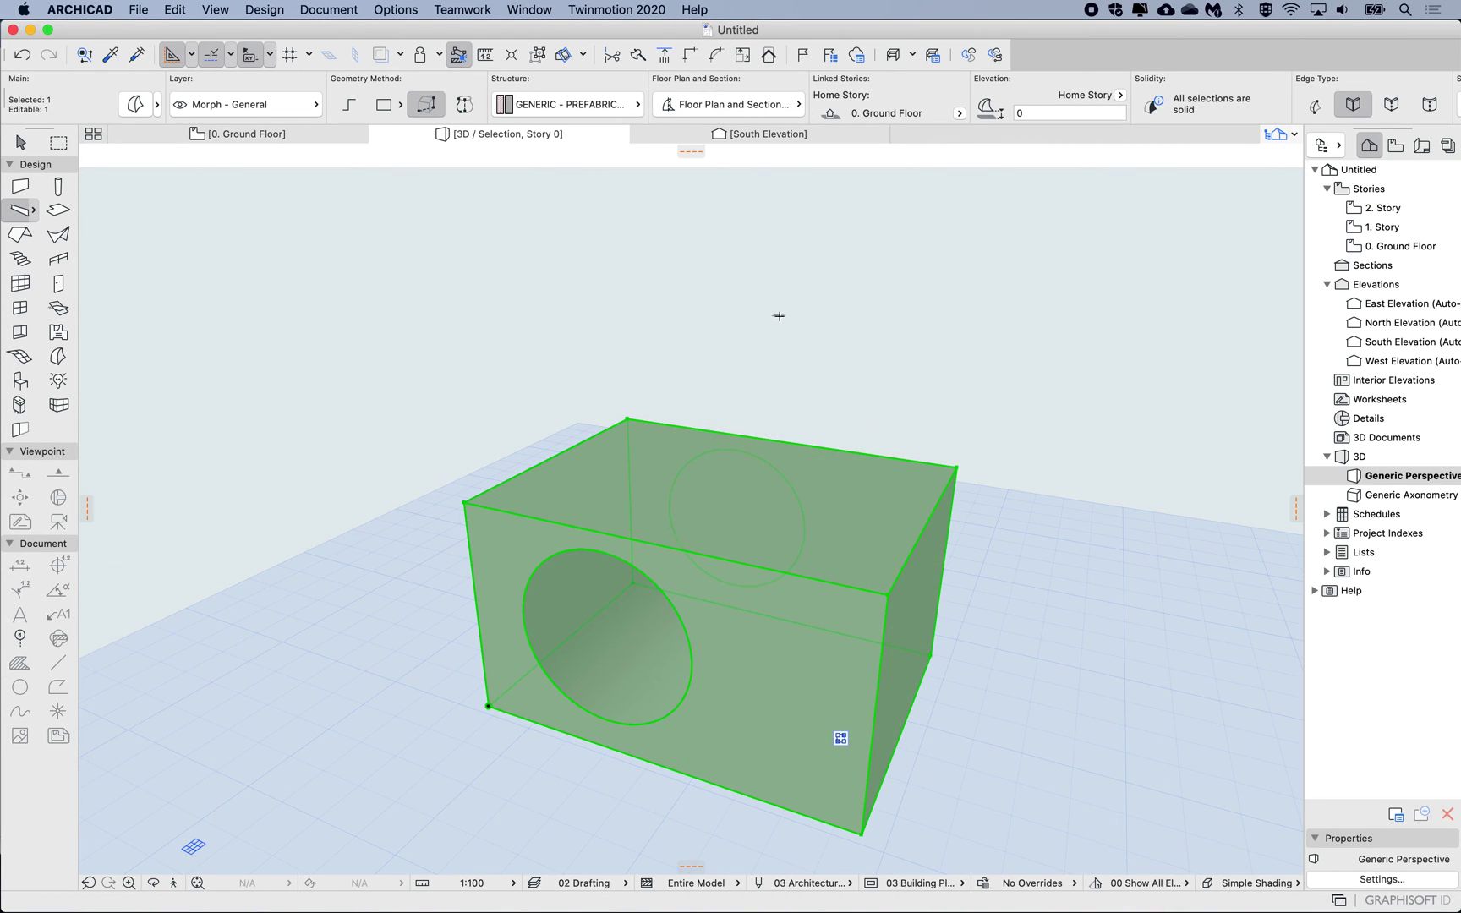
- Deselect the isolated fifth box, inspect its circular opening from the front, and show all elements in 3D again
key(Escape)
shift+middle_drag(541, 623, 541, 623)
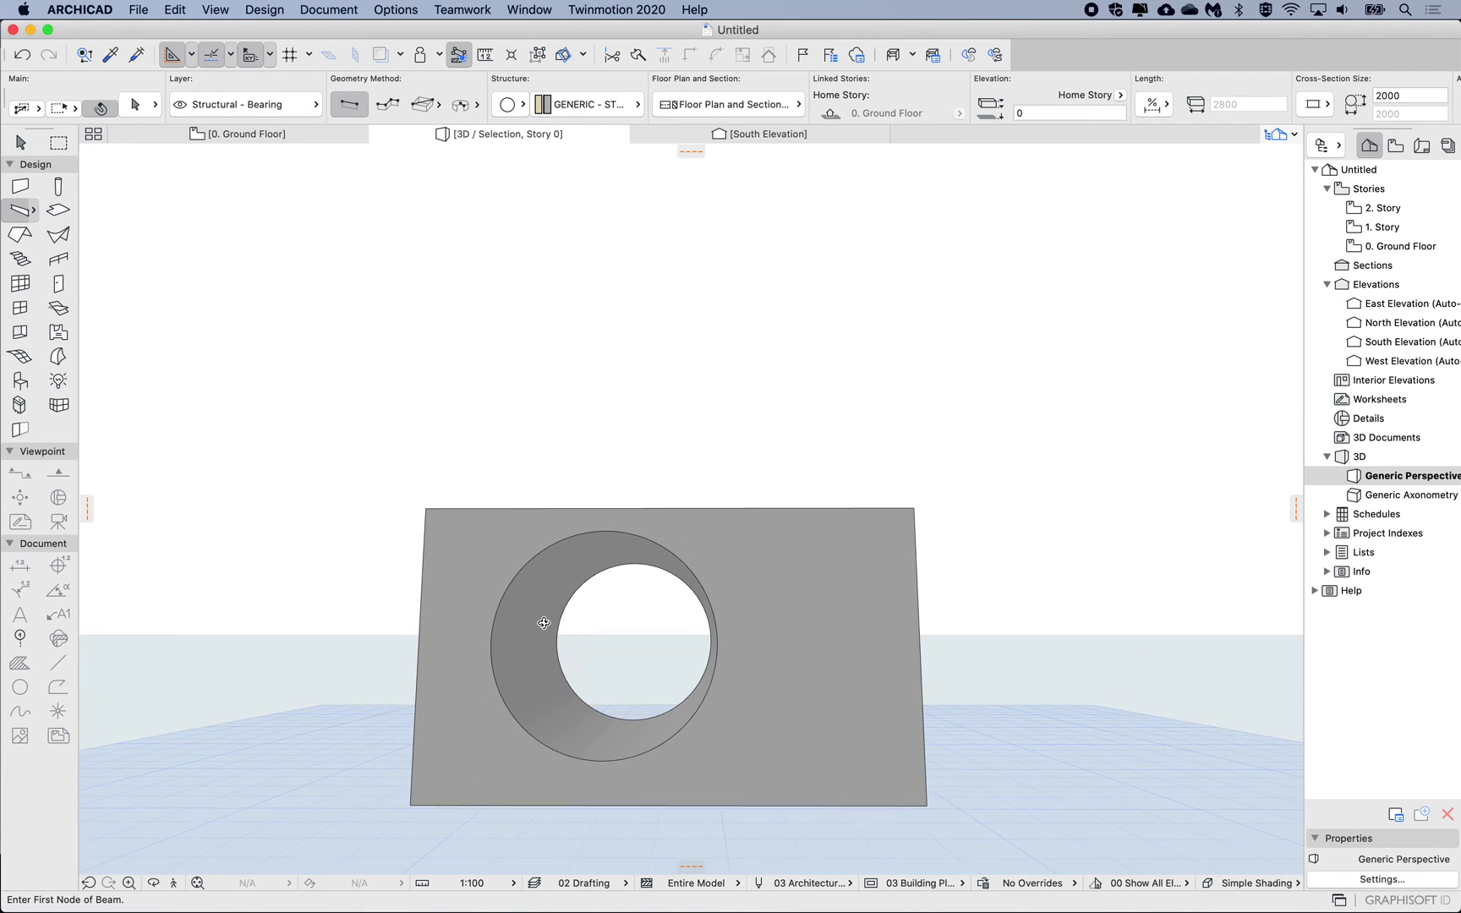
middle_drag(604, 682, 633, 518)
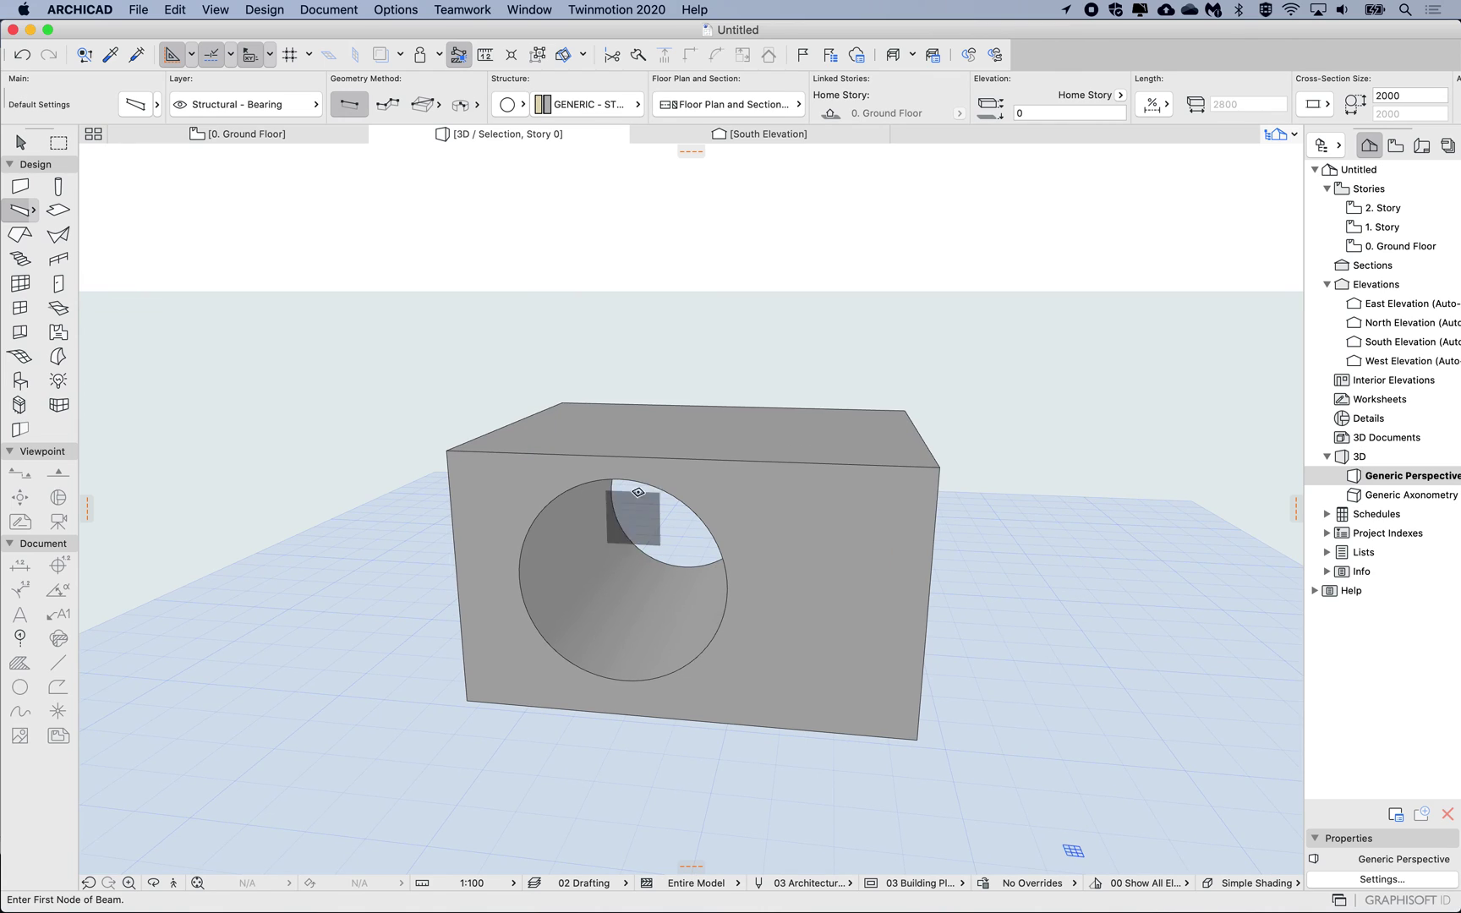
right_click(622, 304)
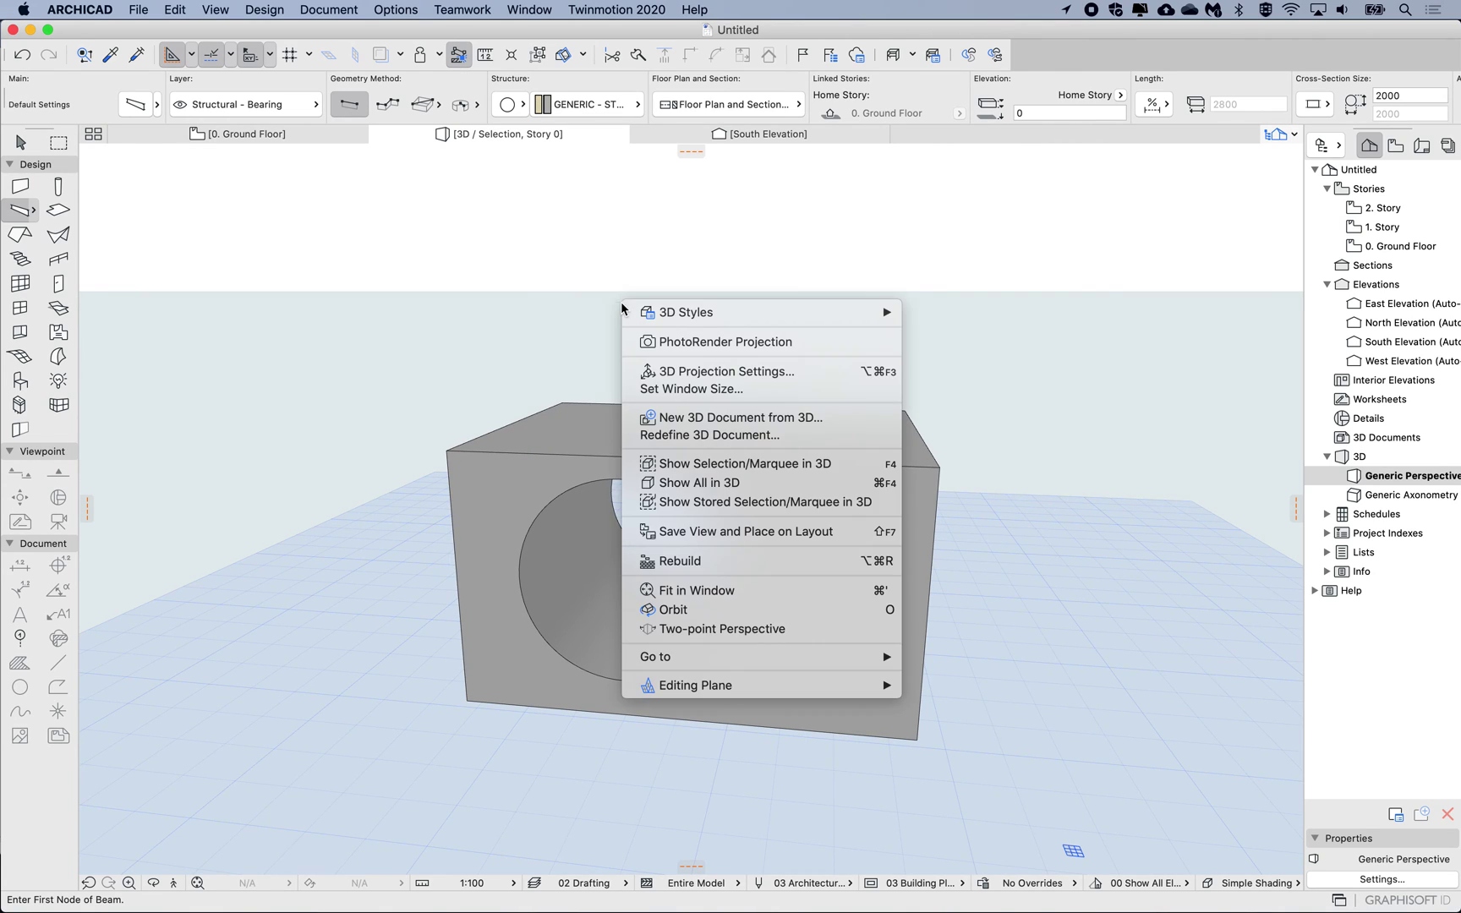
click(715, 483)
- Override the round beam's side and end surfaces with Glass - Clear Fast, apply the settings and deselect the beam
shift+click(596, 592)
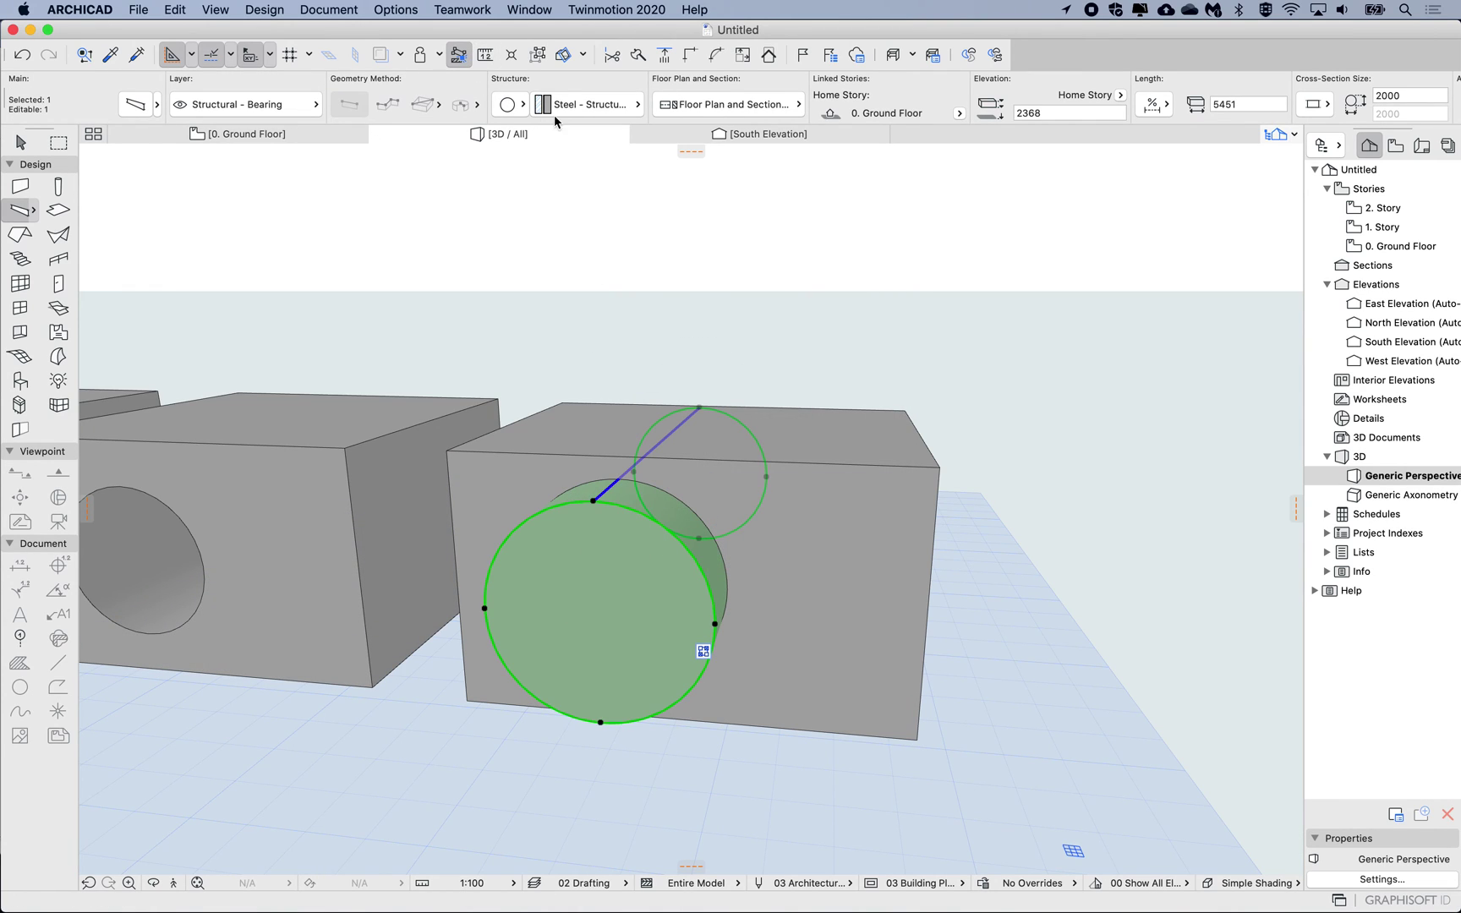
key(super+t)
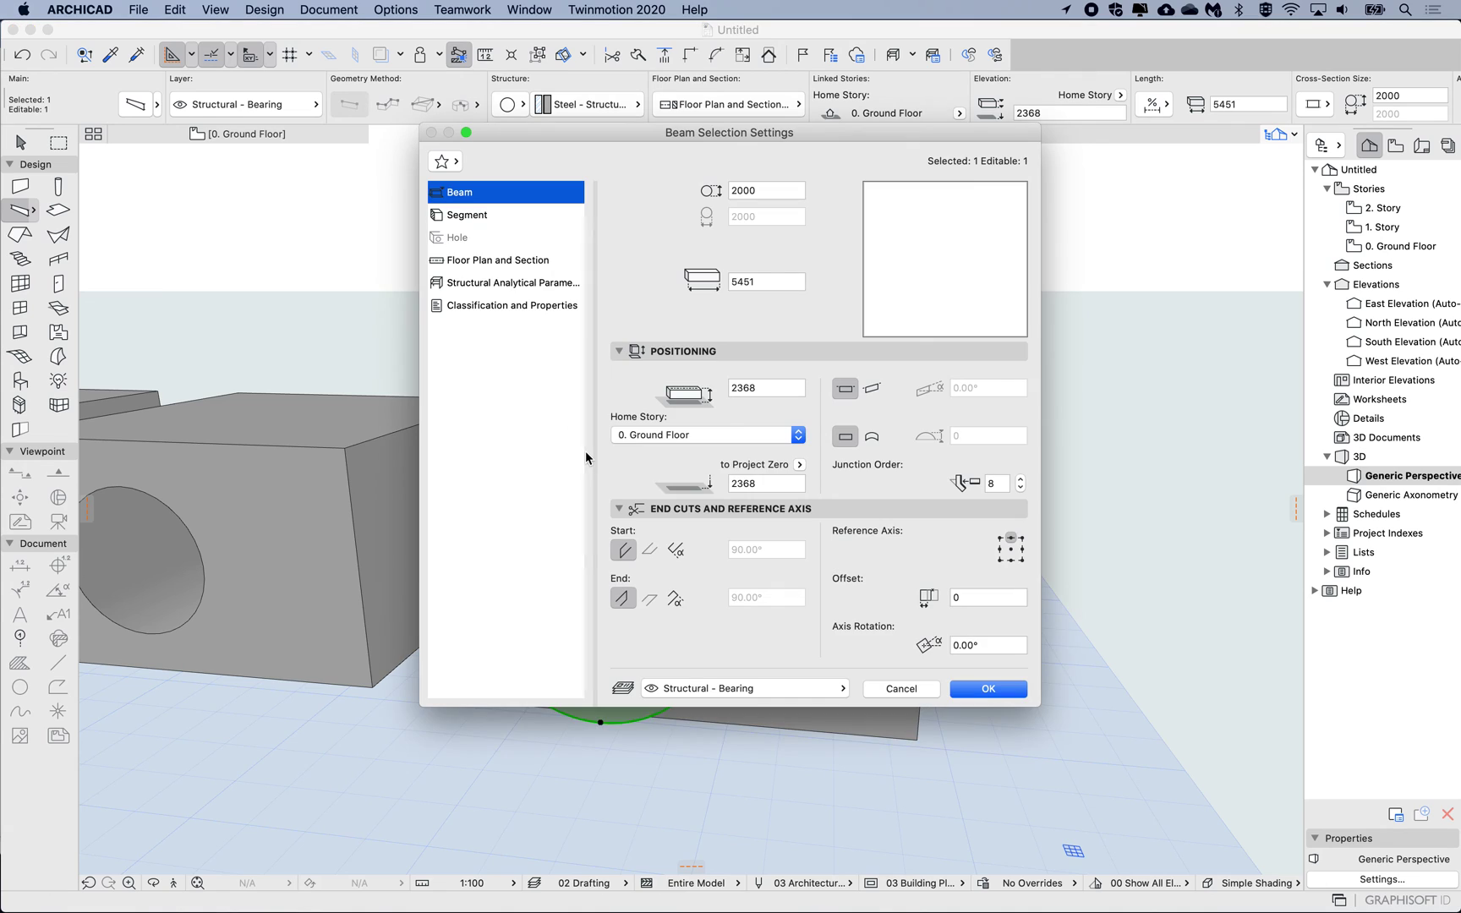
click(495, 216)
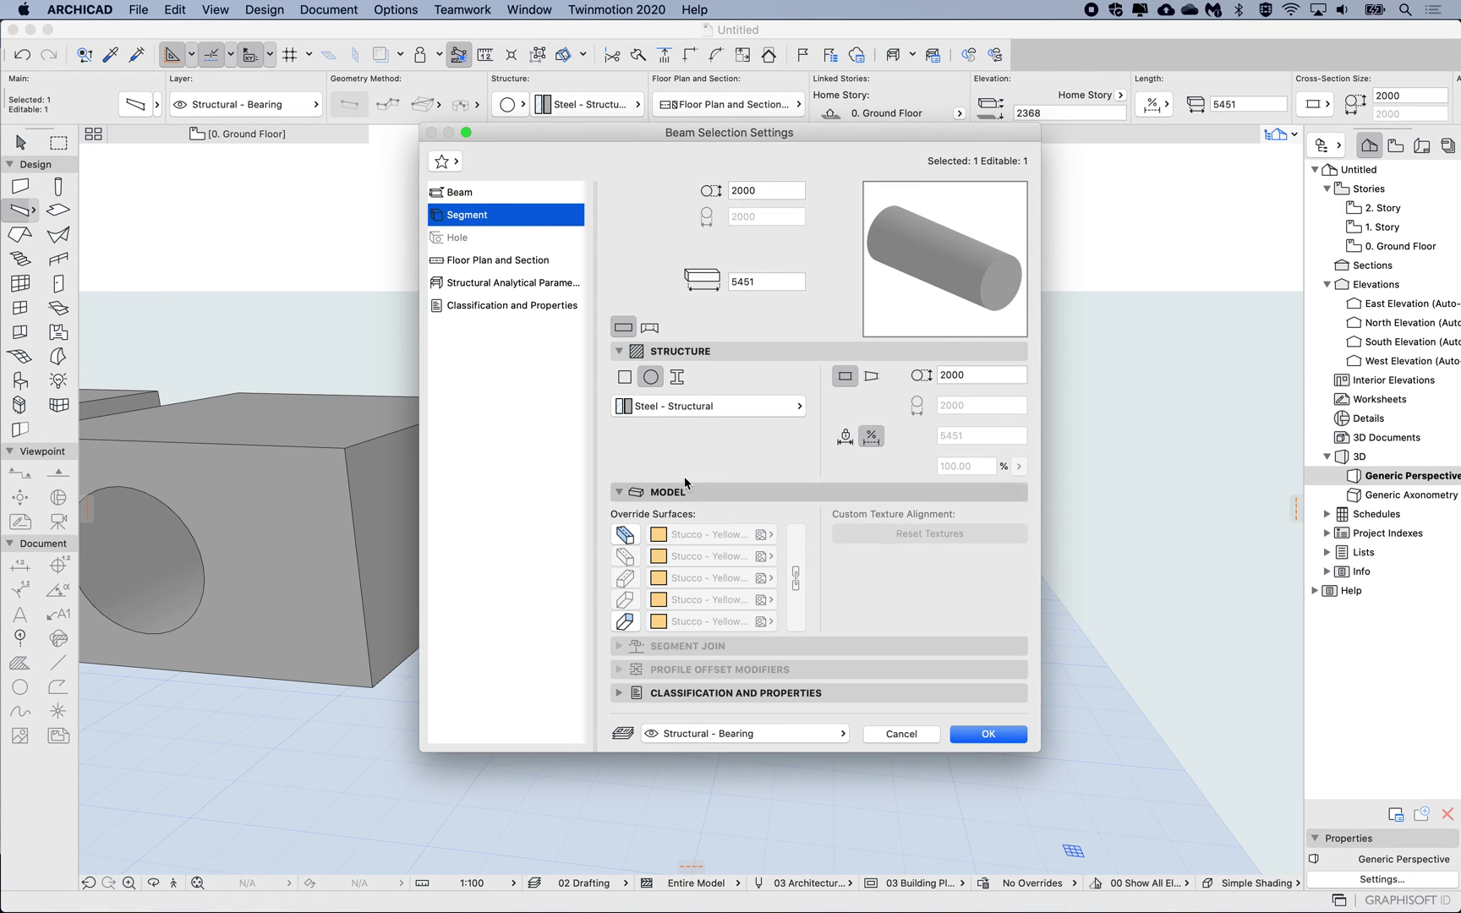
click(625, 622)
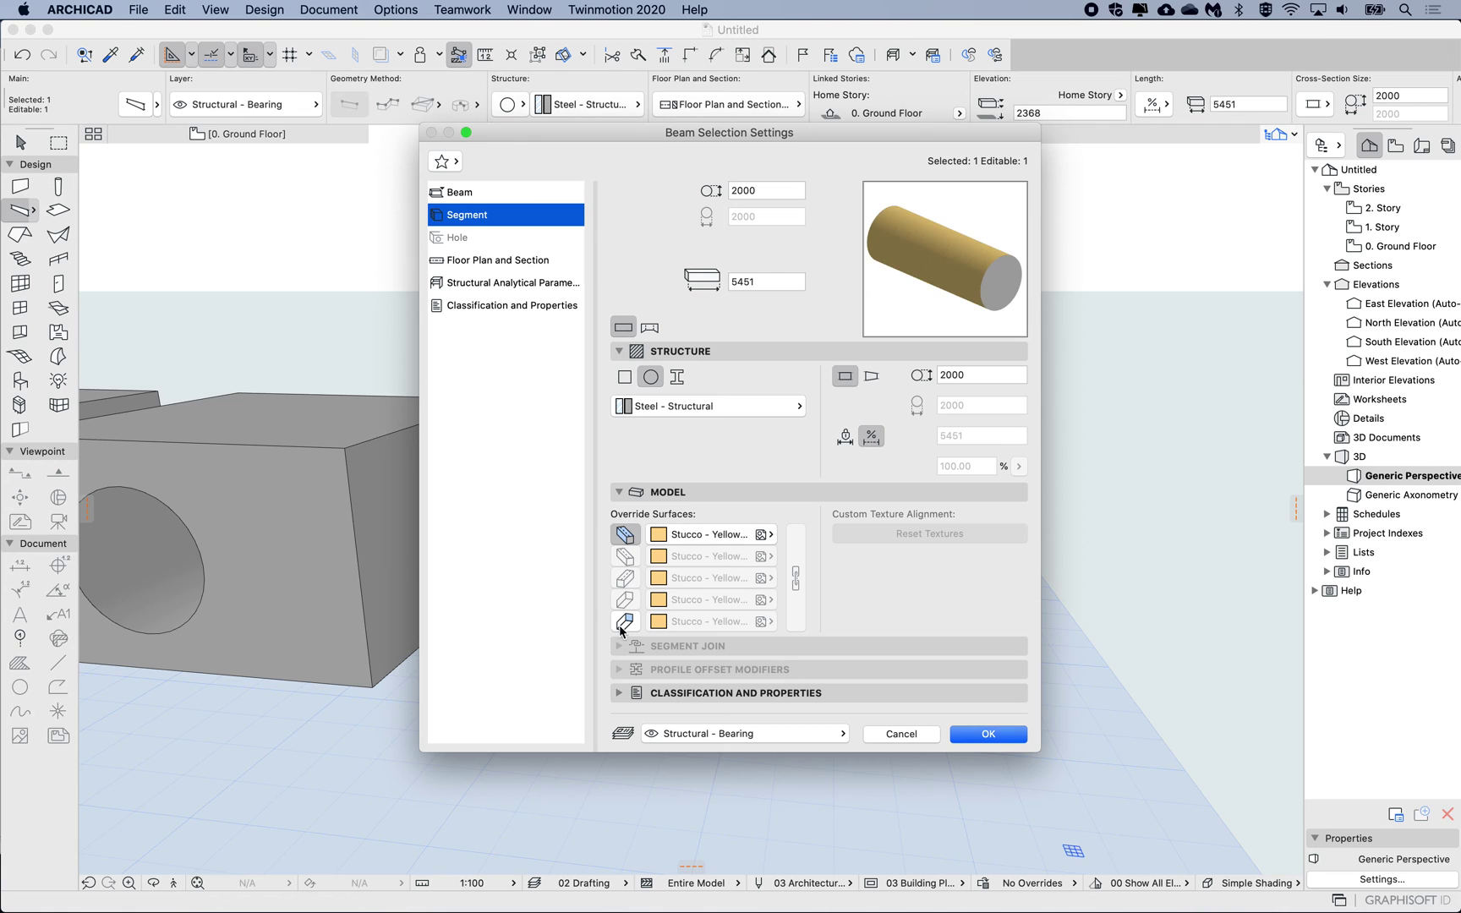
click(761, 534)
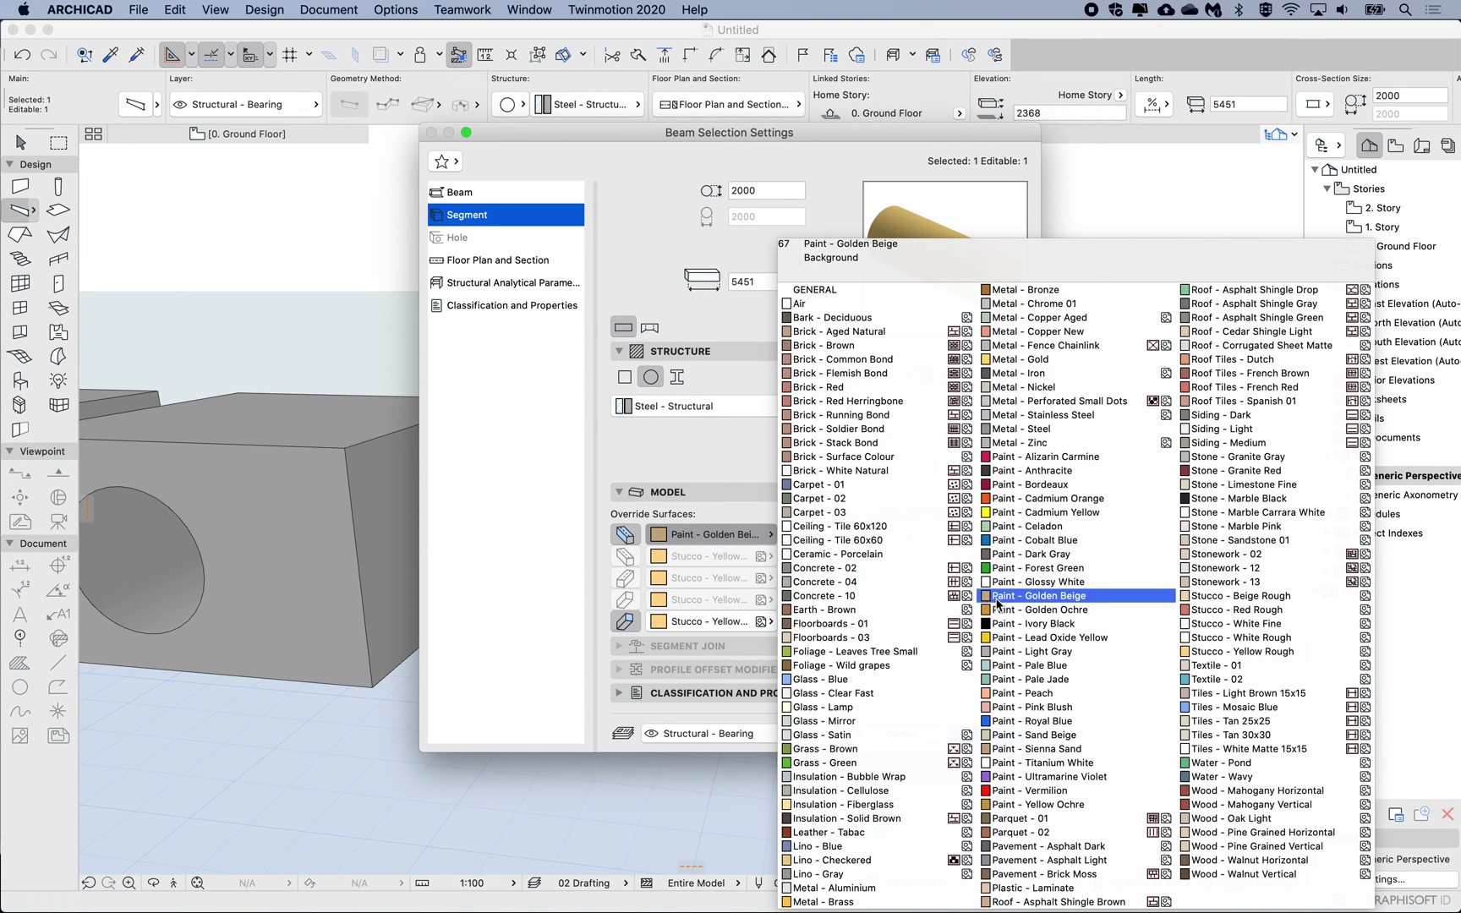
click(849, 693)
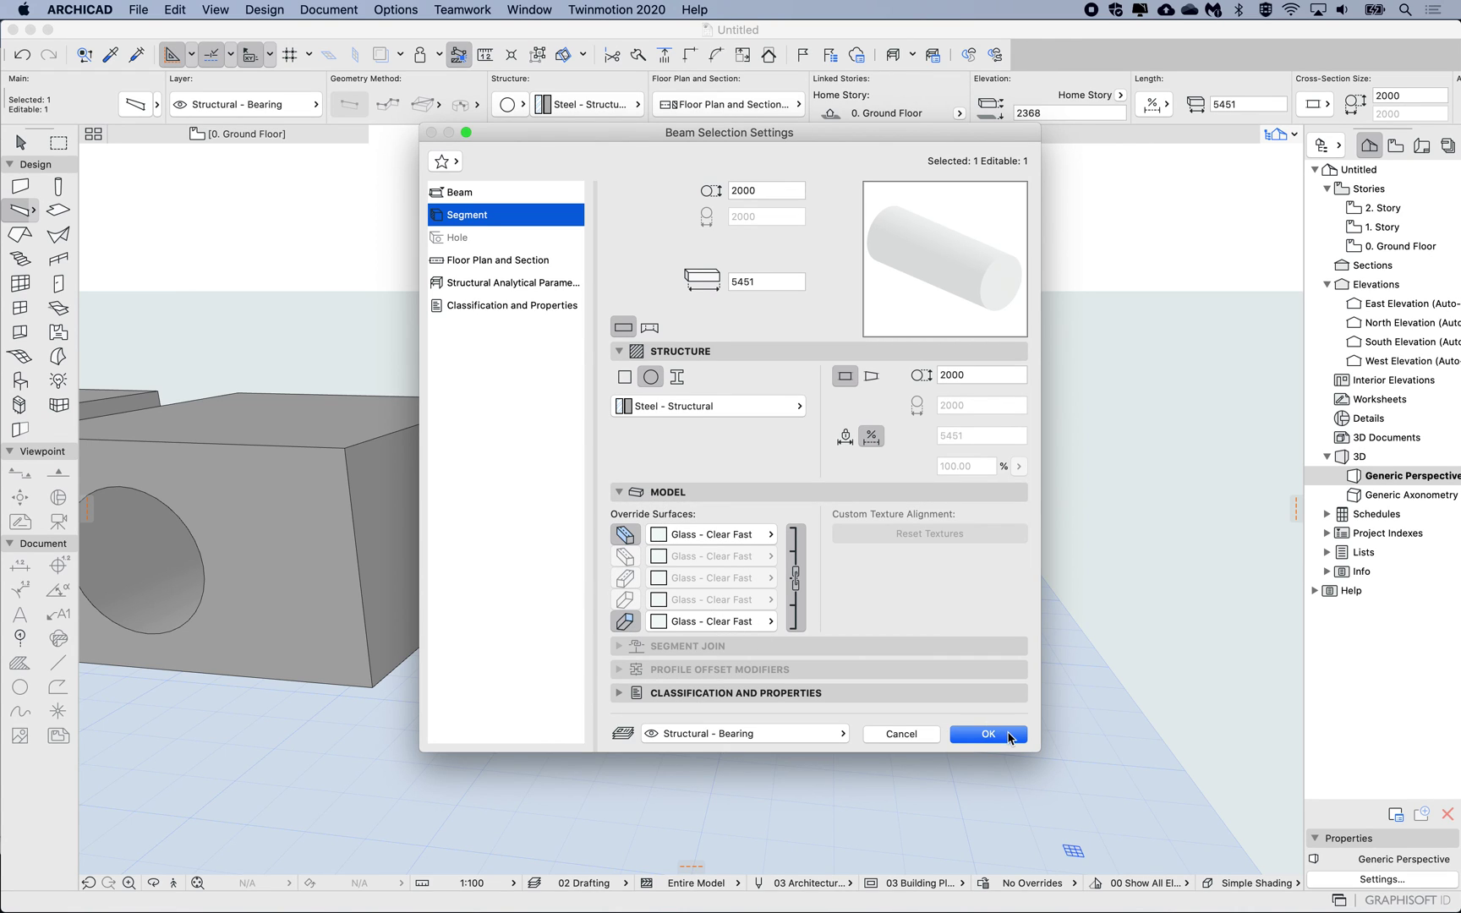
click(1009, 738)
key(Escape)
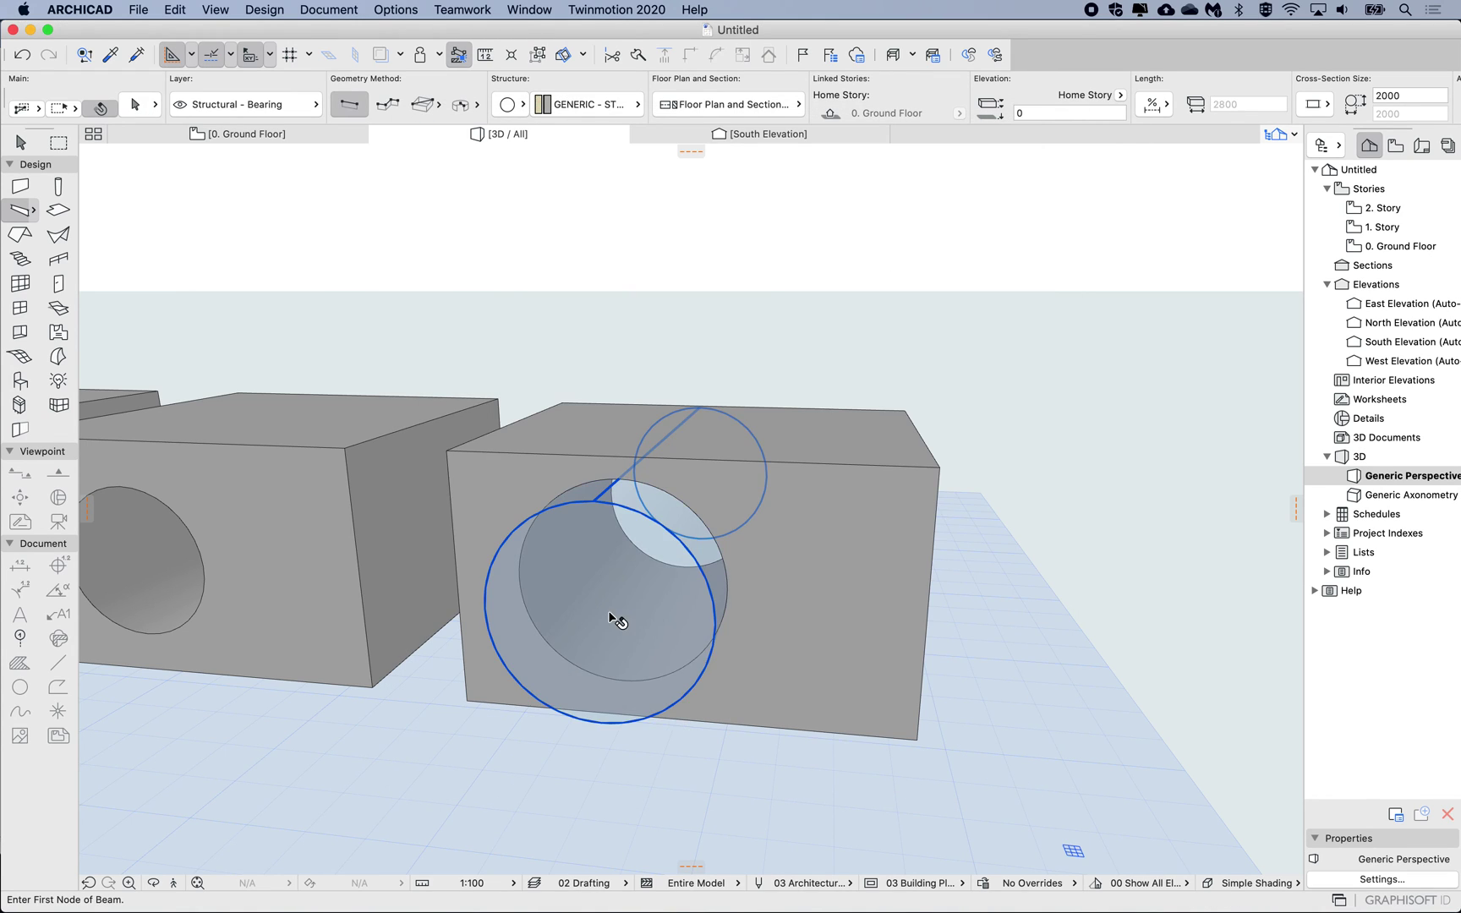
- Move the round beam horizontally along the x axis toward the middle of the fifth box's front face and deselect it
shift+middle_drag(616, 618, 608, 613)
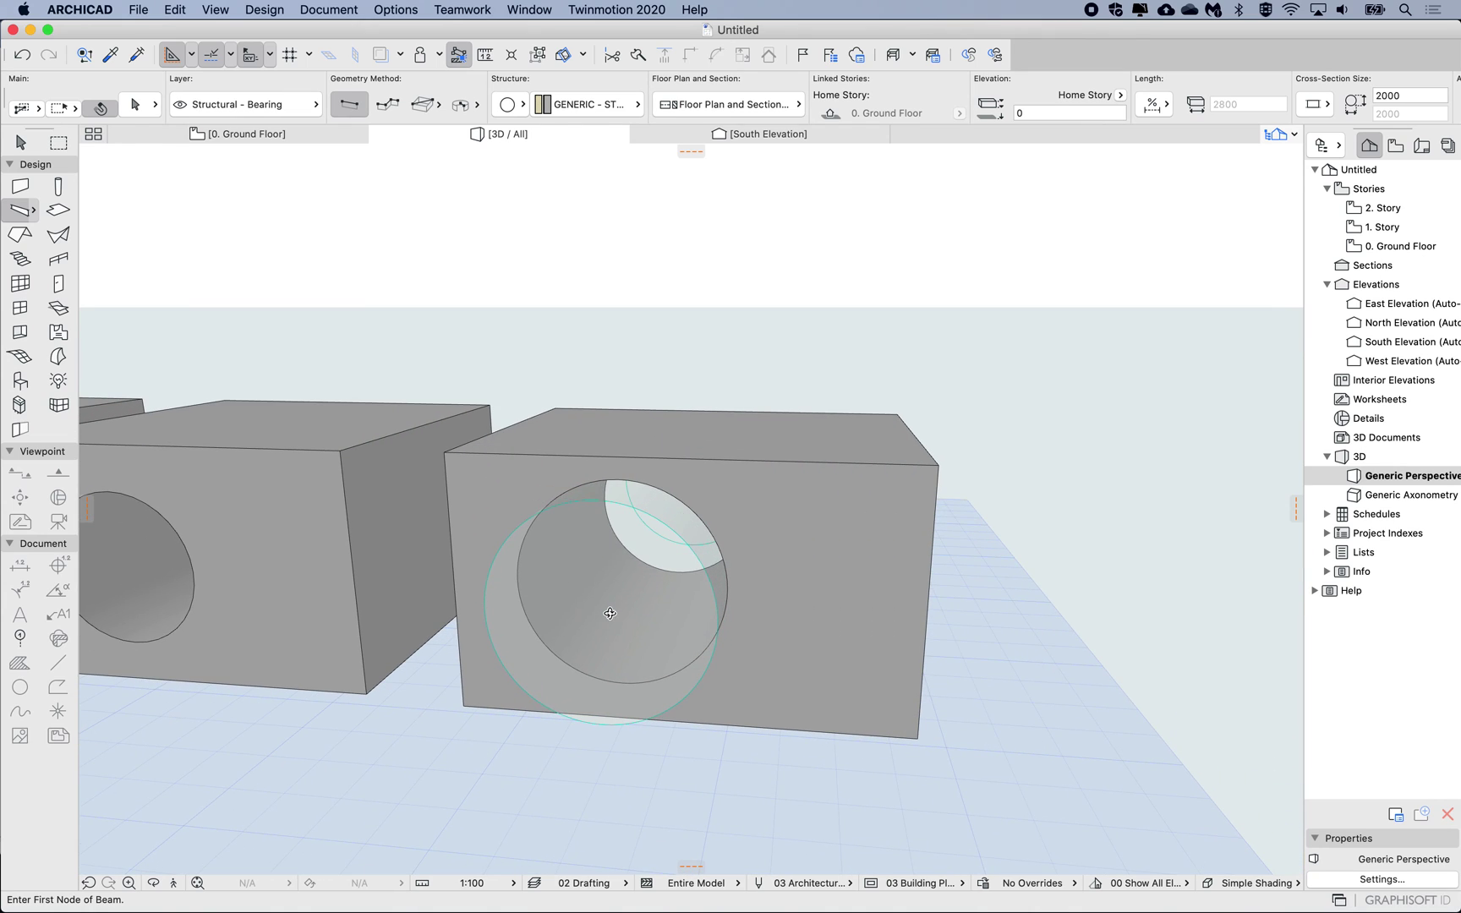
shift+click(604, 564)
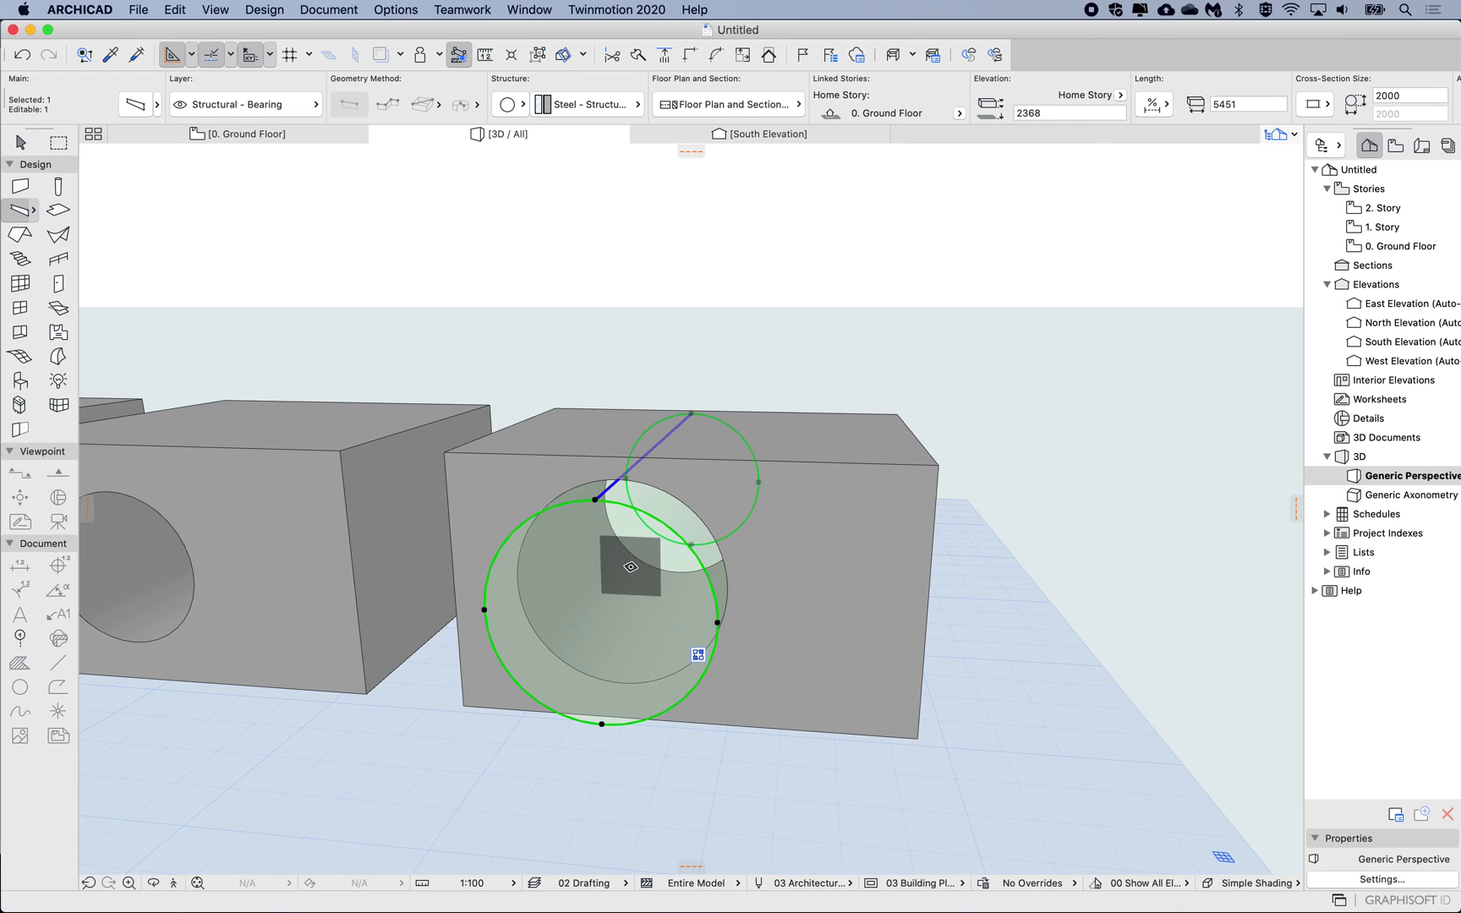
key(super+d)
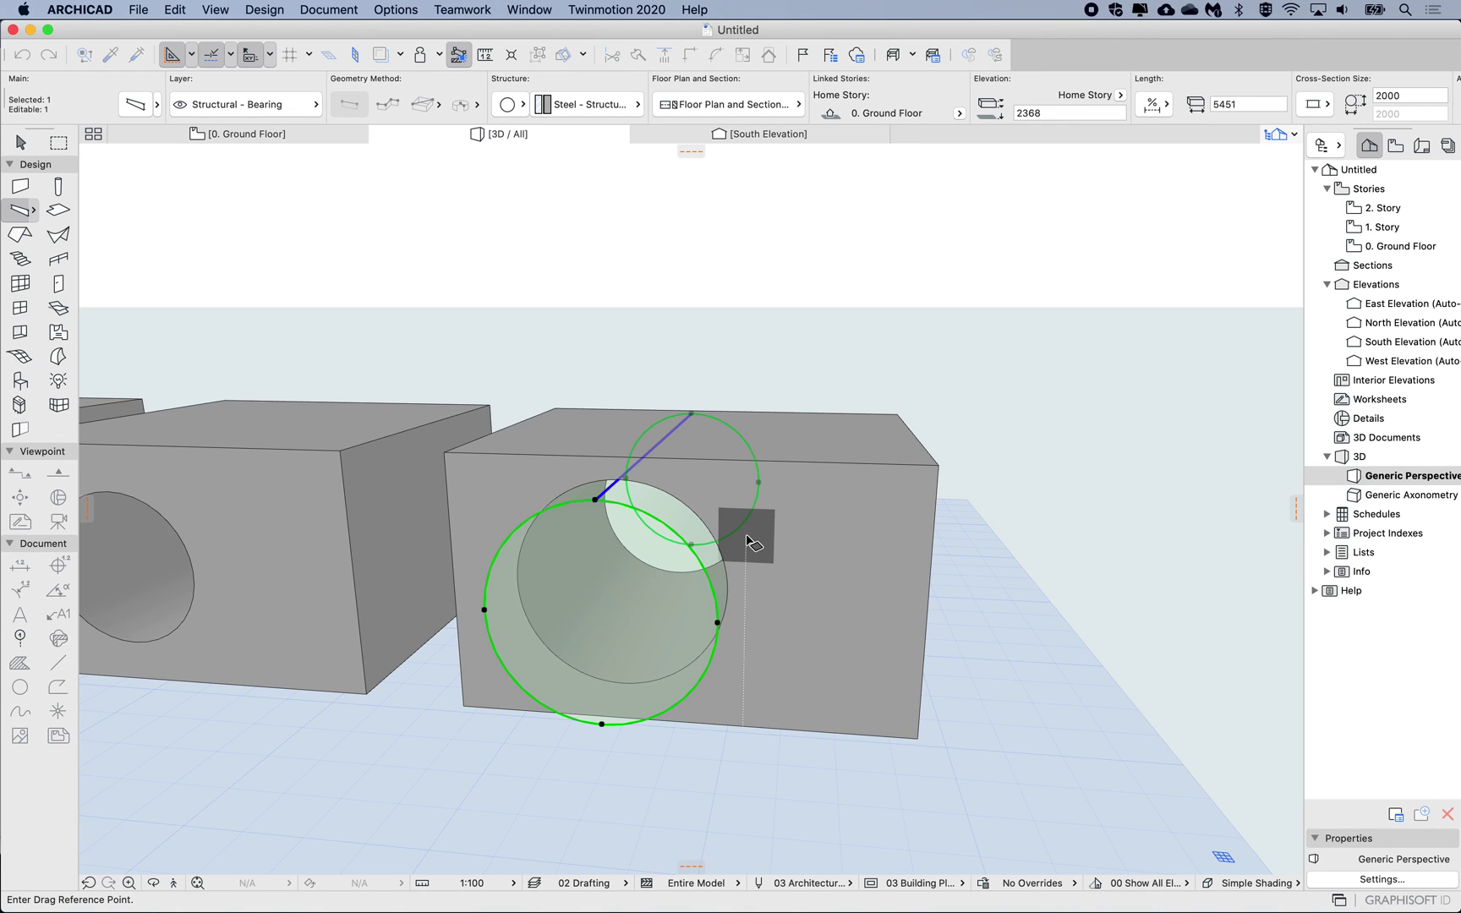
click(747, 534)
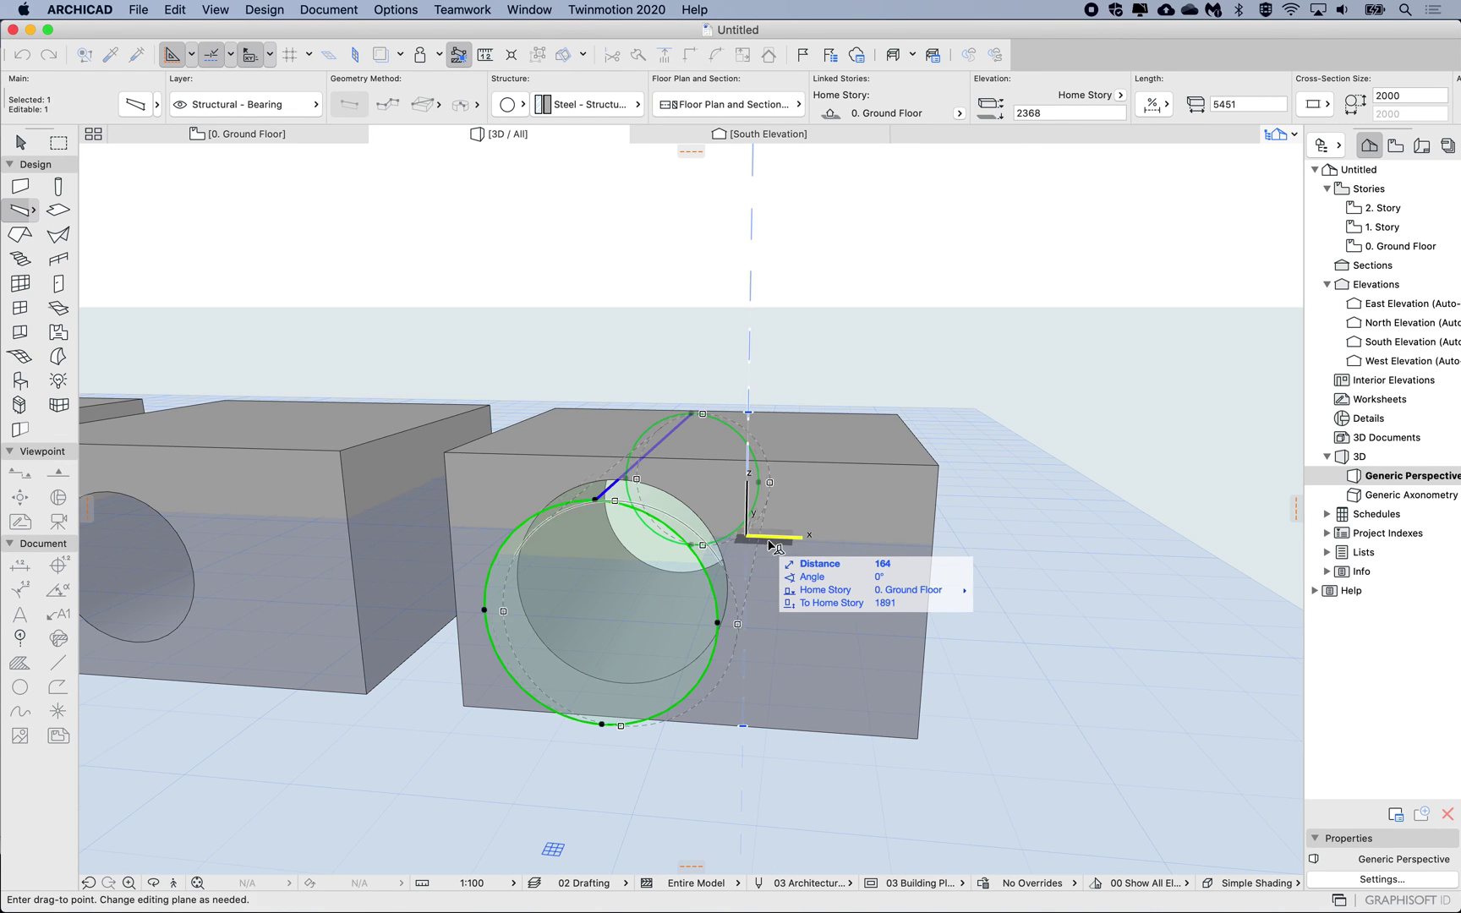
click(842, 539)
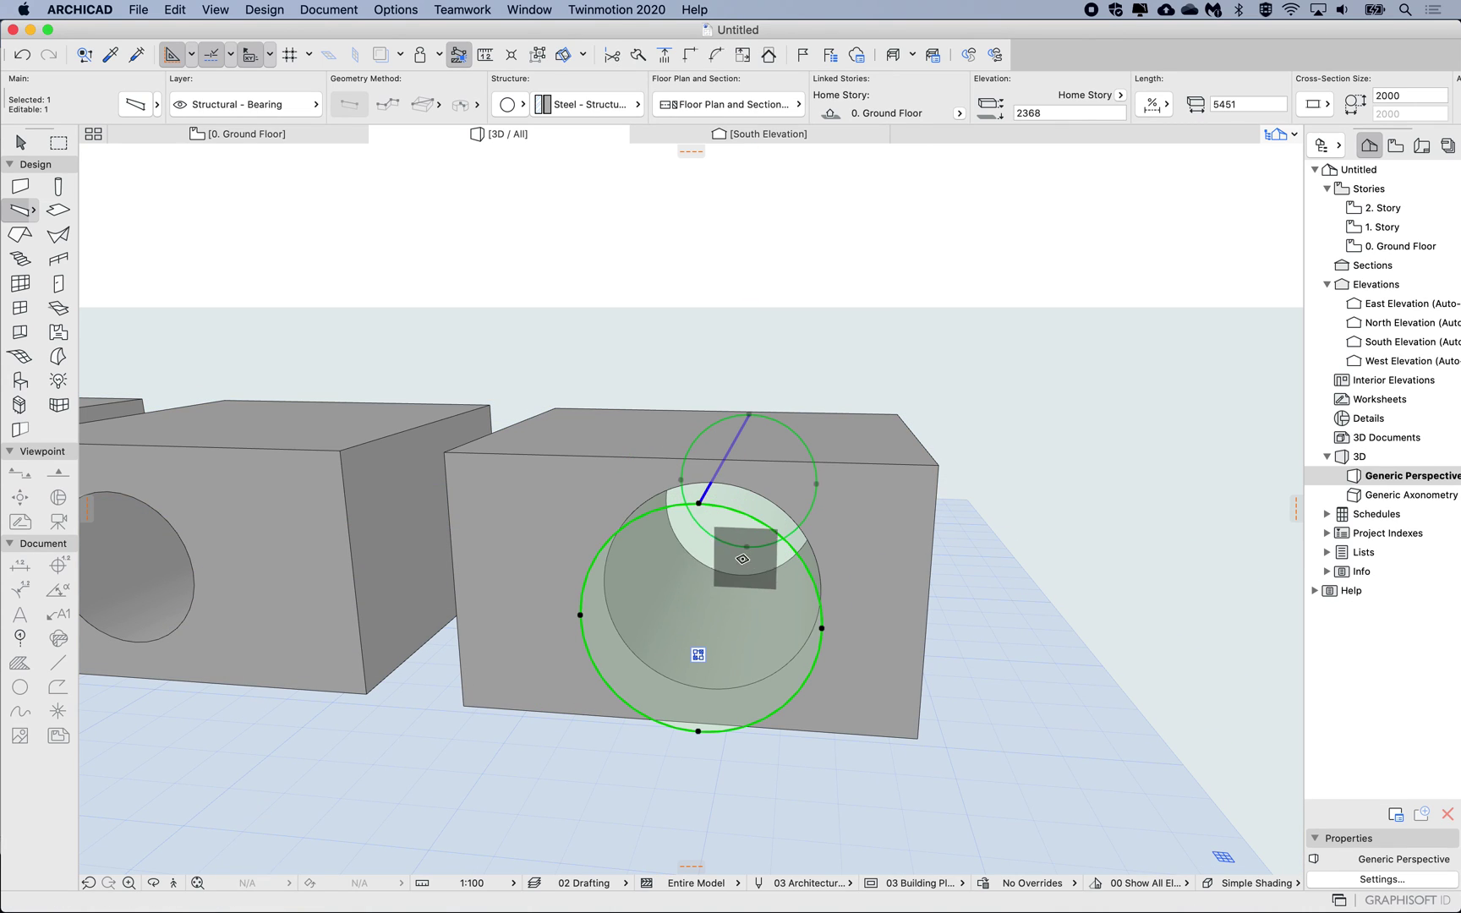
key(Escape)
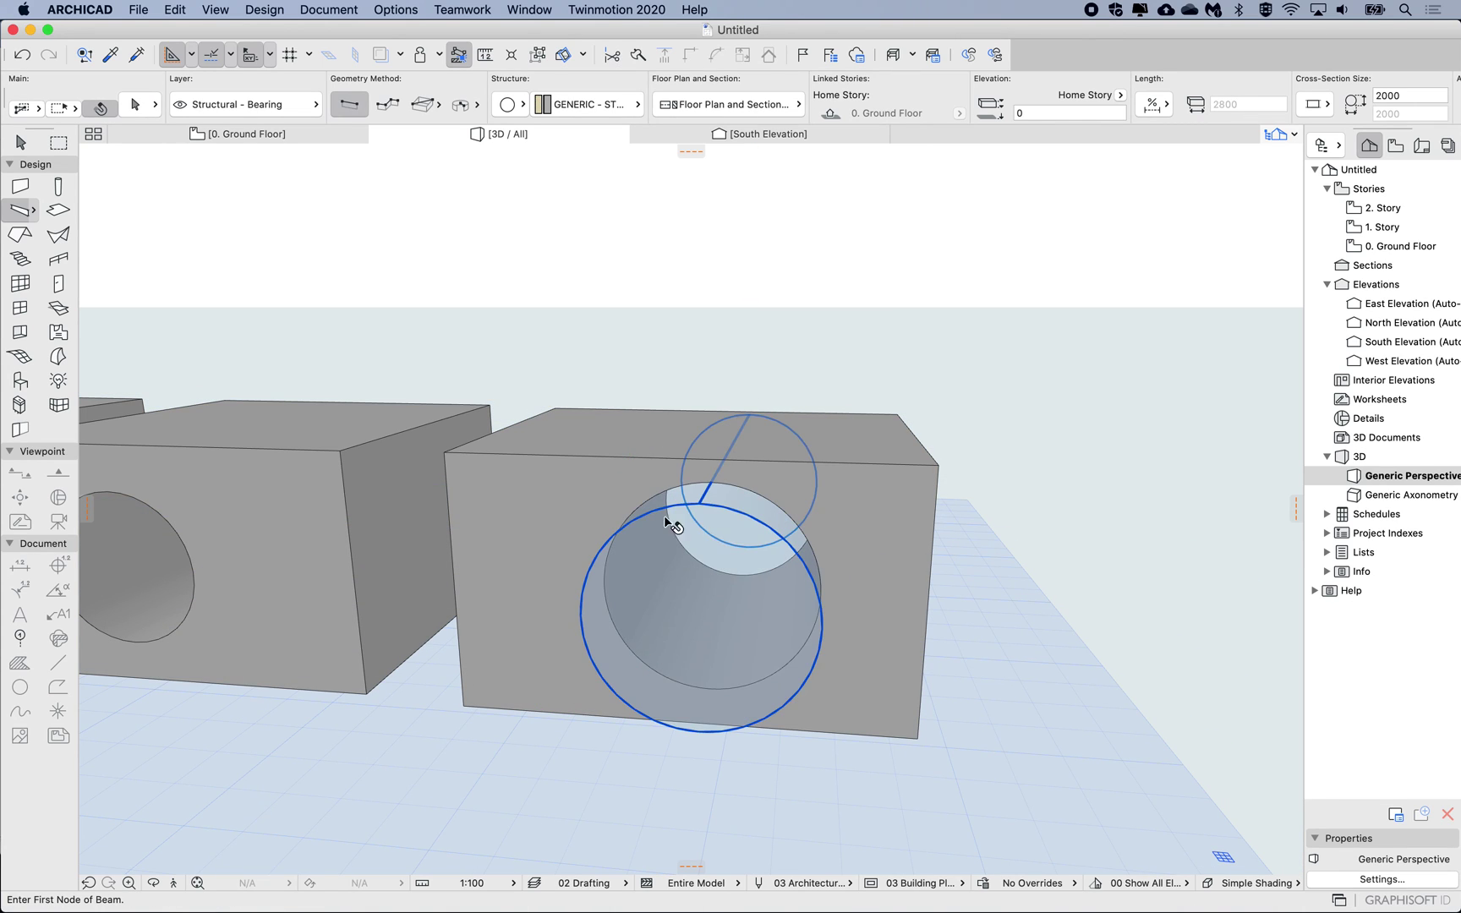
- Select the fifth box to check its merge connection with the beam, and deselect it
shift+click(591, 502)
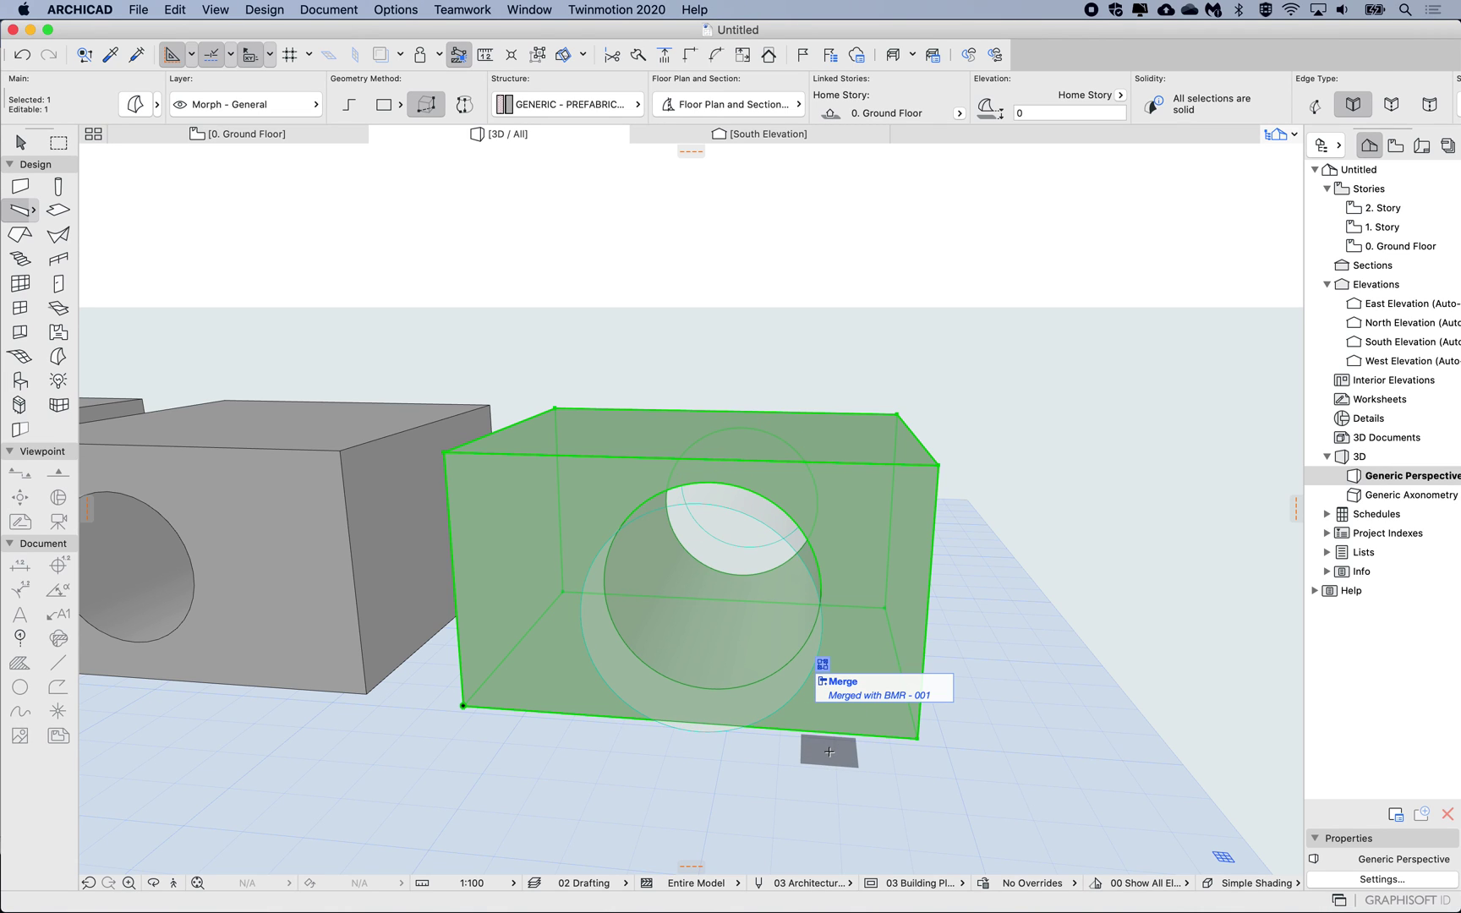
click(778, 765)
key(Escape)
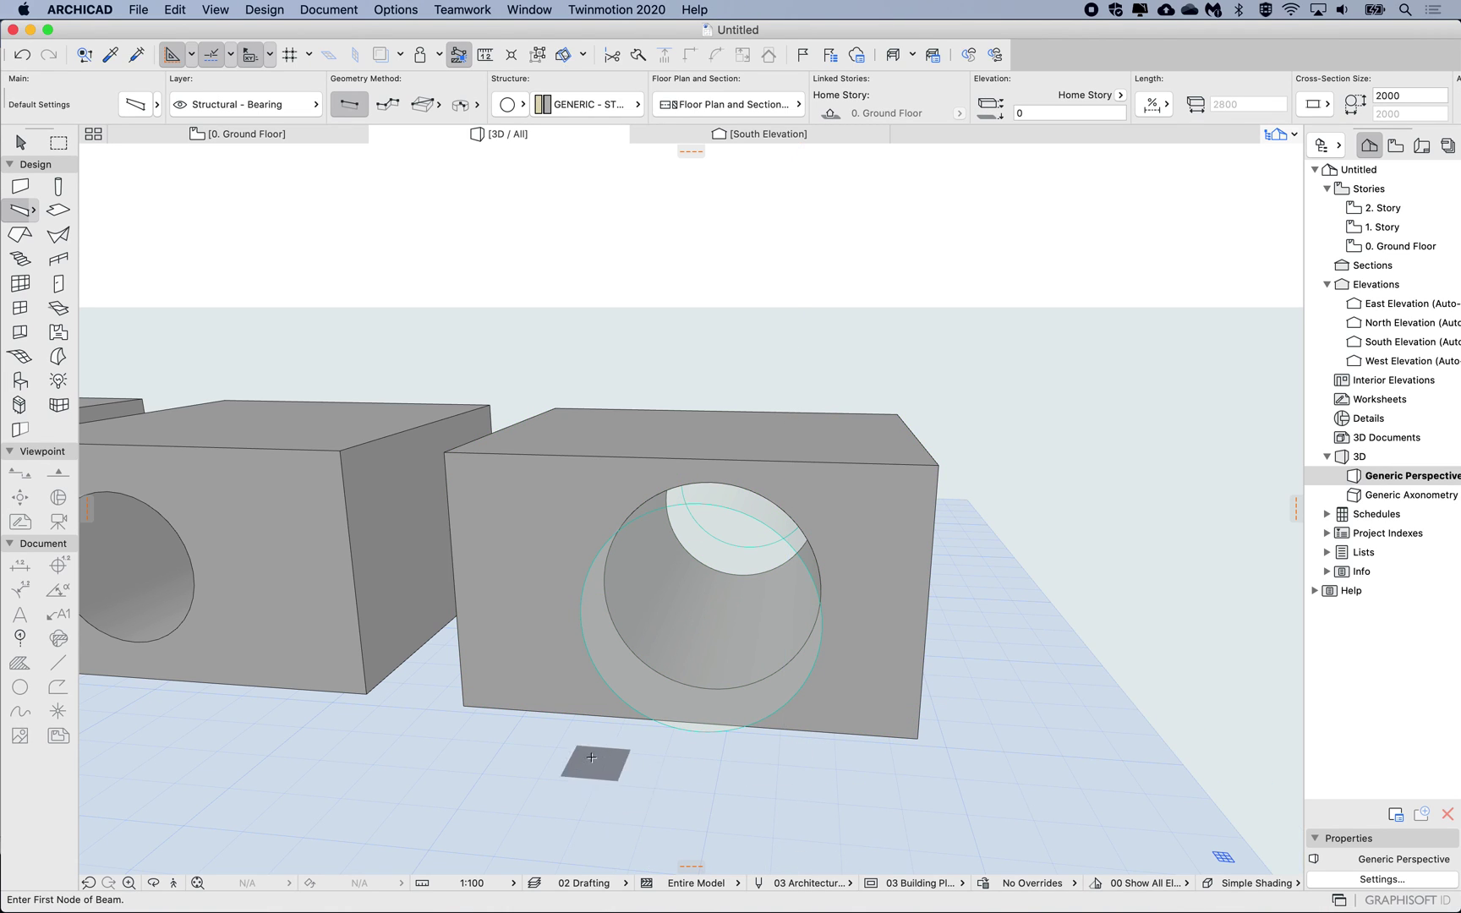
- Examine the whole row of five boxes and their openings from higher and lower viewpoints
scroll(556, 711, down, 3)
middle_drag(549, 709, 557, 710)
scroll(556, 710, left, 3)
shift+scroll(556, 709, down, 3)
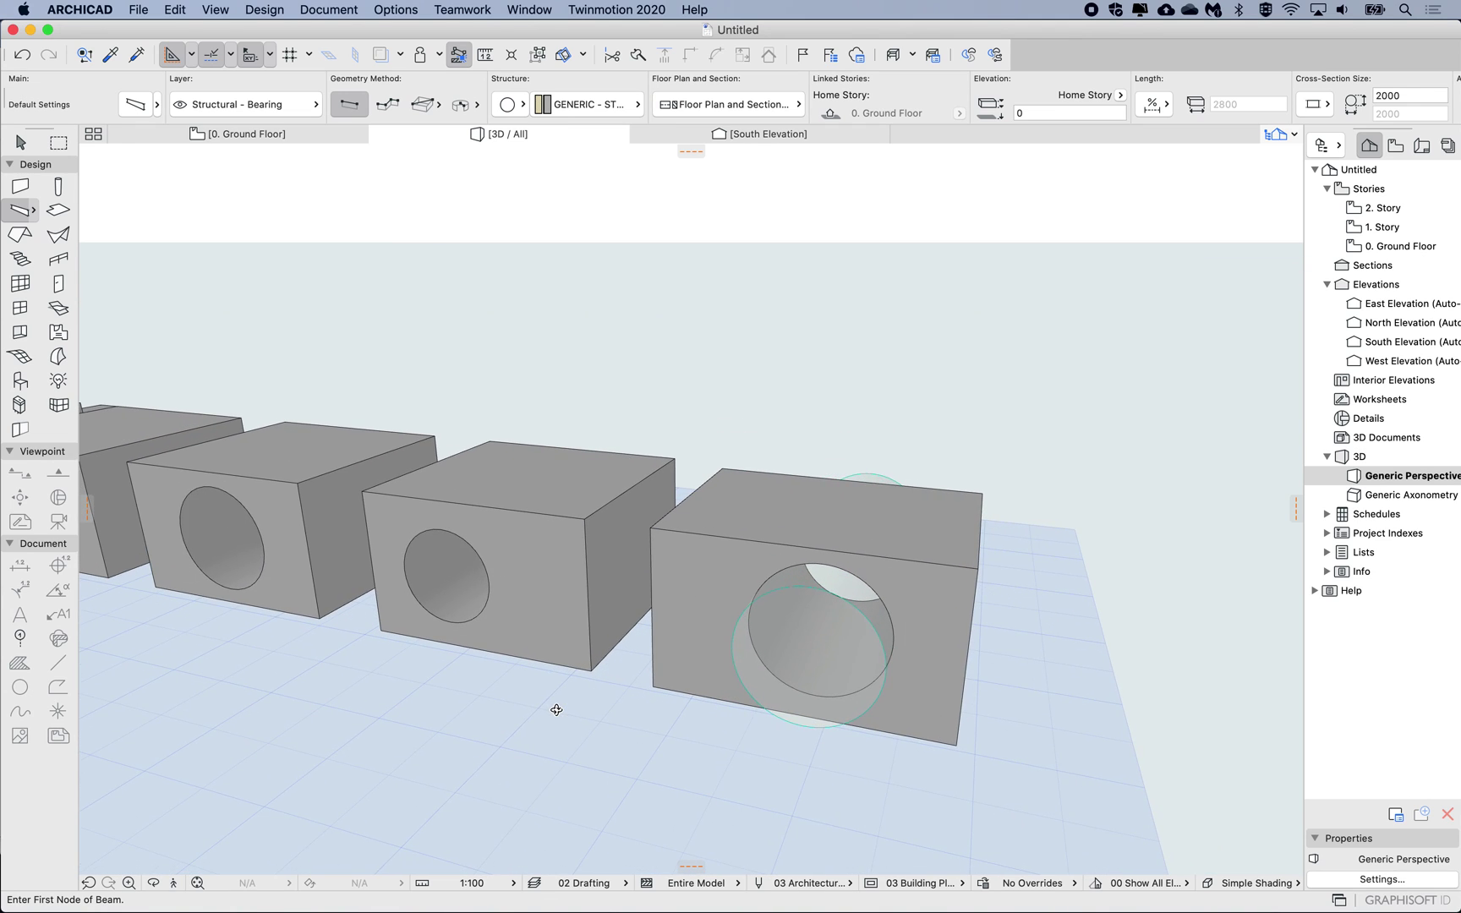
scroll(557, 709, left, 4)
scroll(556, 710, down, 3)
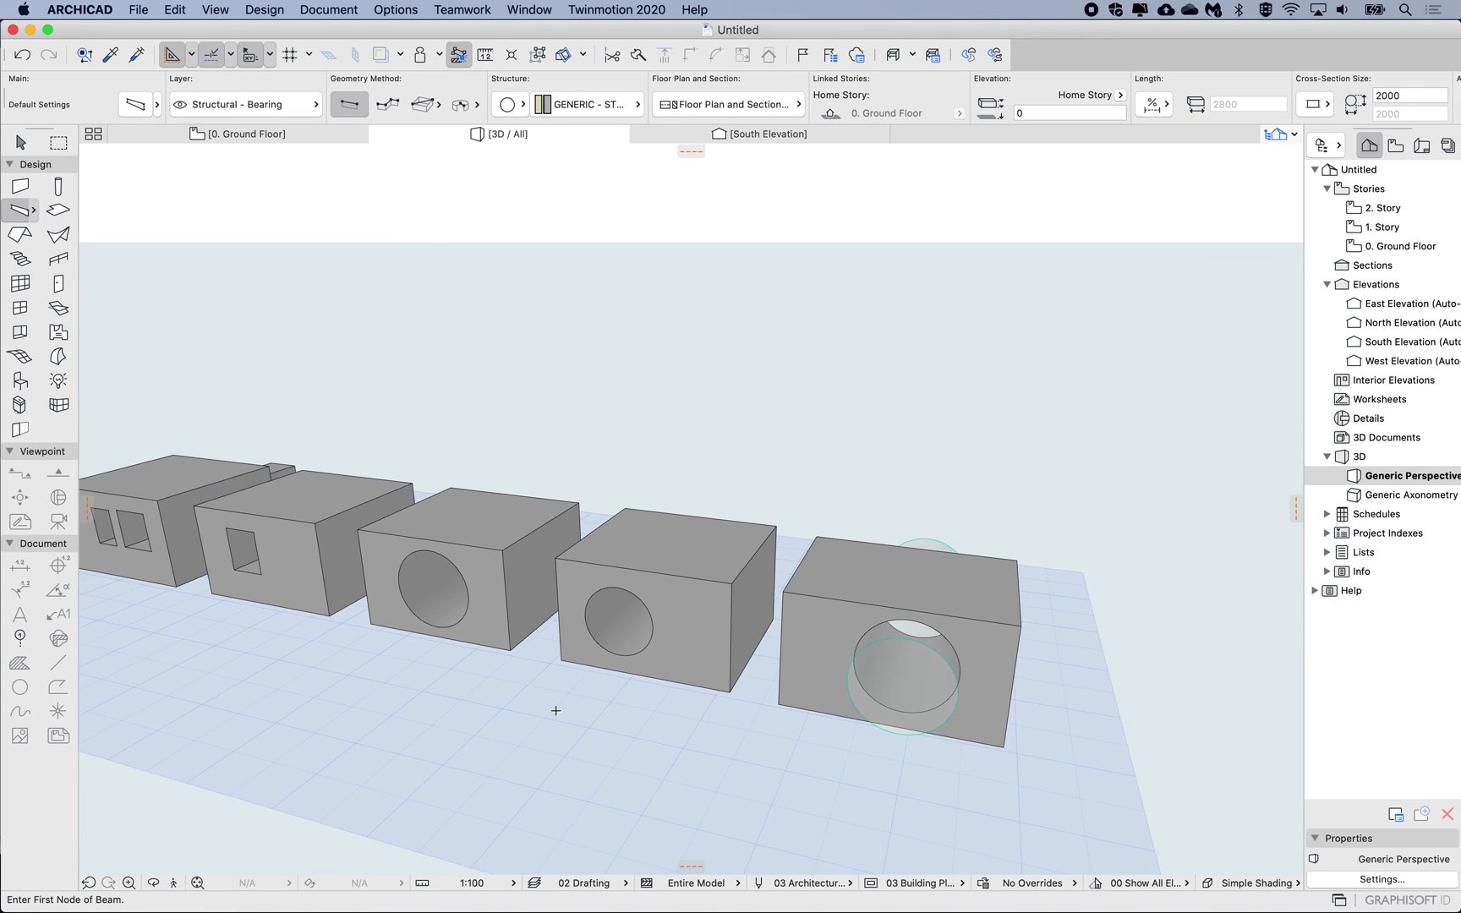
scroll(558, 709, left, 3)
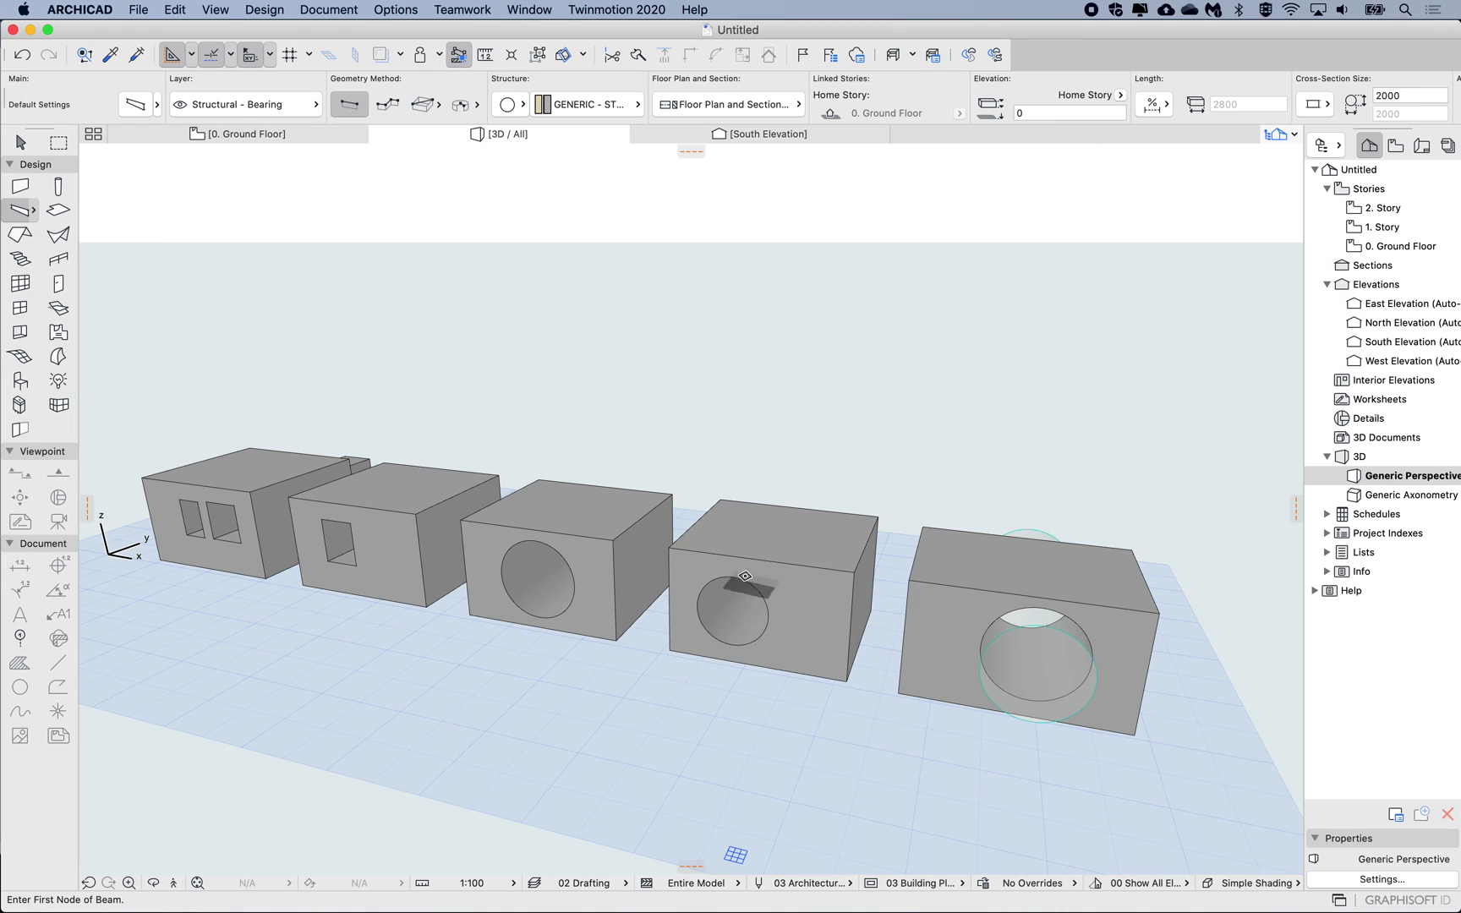
scroll(757, 620, right, 2)
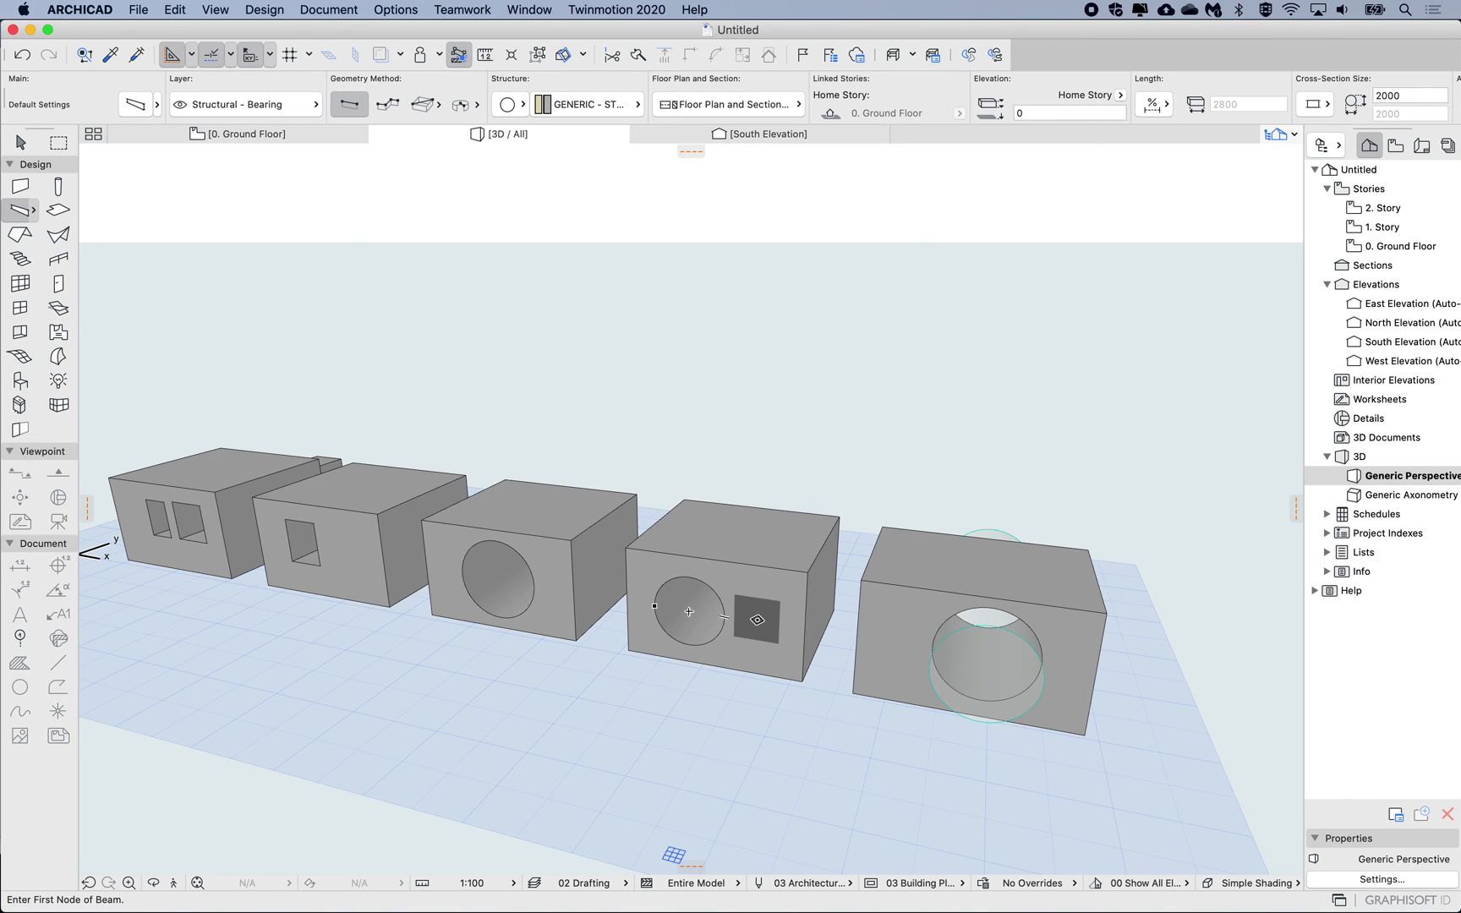
shift+scroll(709, 605, up, 5)
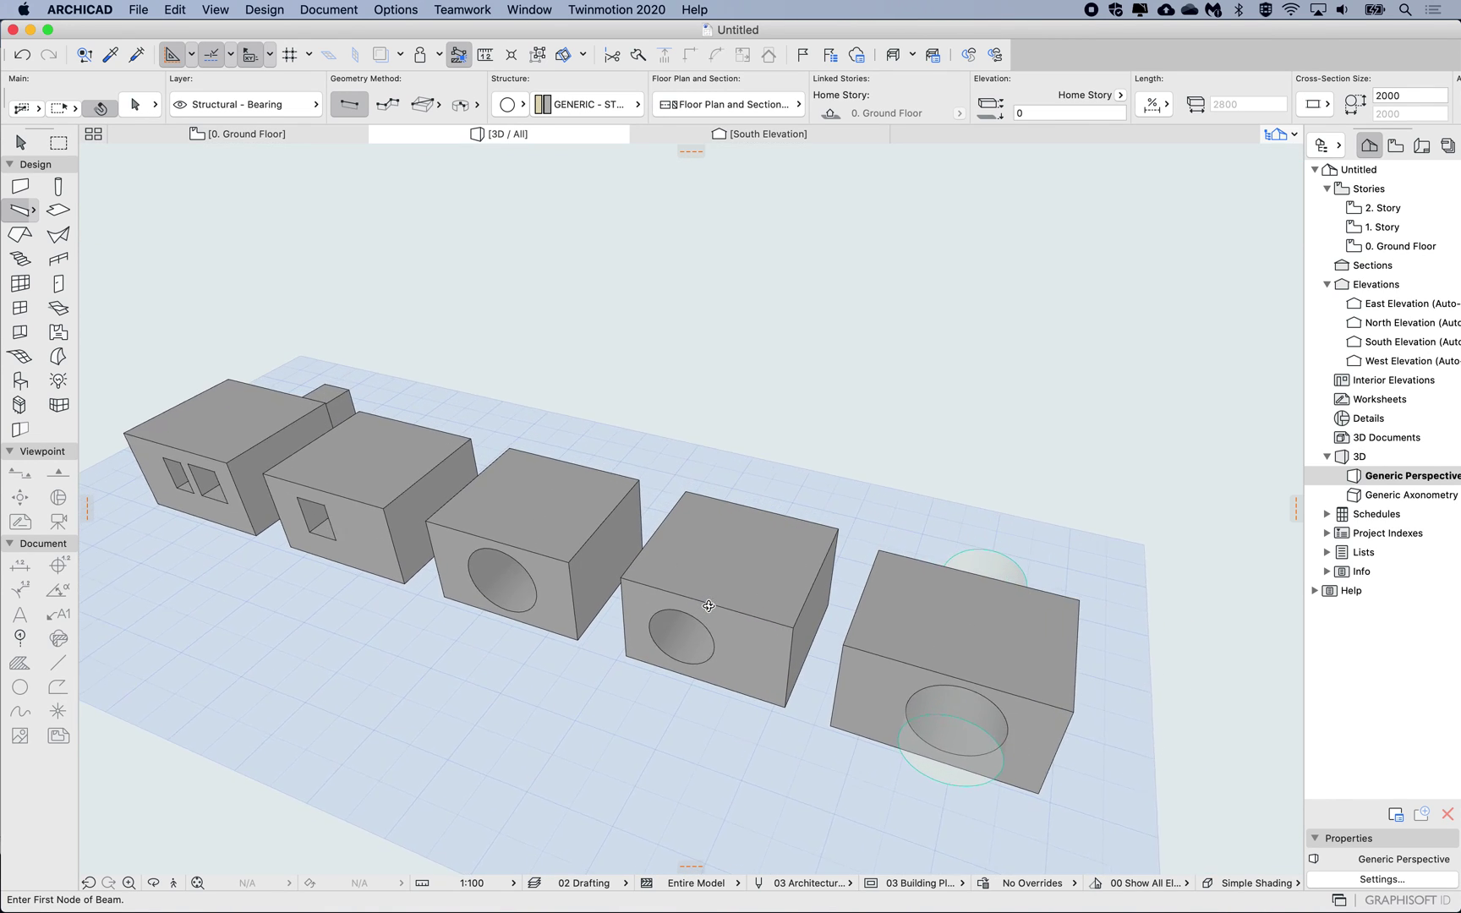
shift+scroll(708, 606, down, 6)
shift+middle_drag(708, 605, 719, 602)
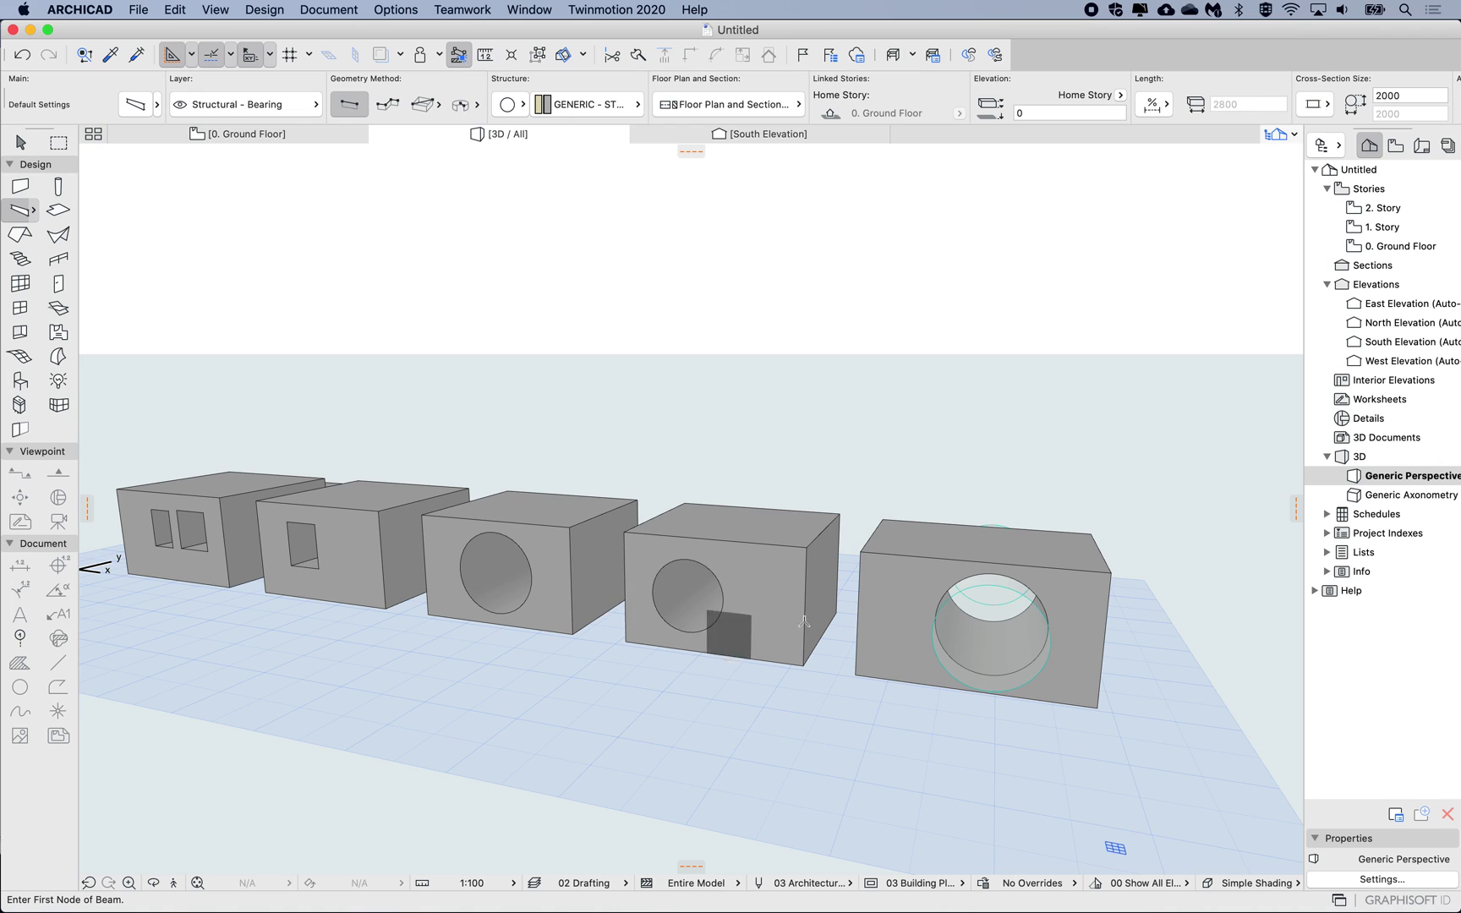
- Select the round beam and the fifth box in turn to compare the two merged elements, and clear the selection
shift+click(1033, 639)
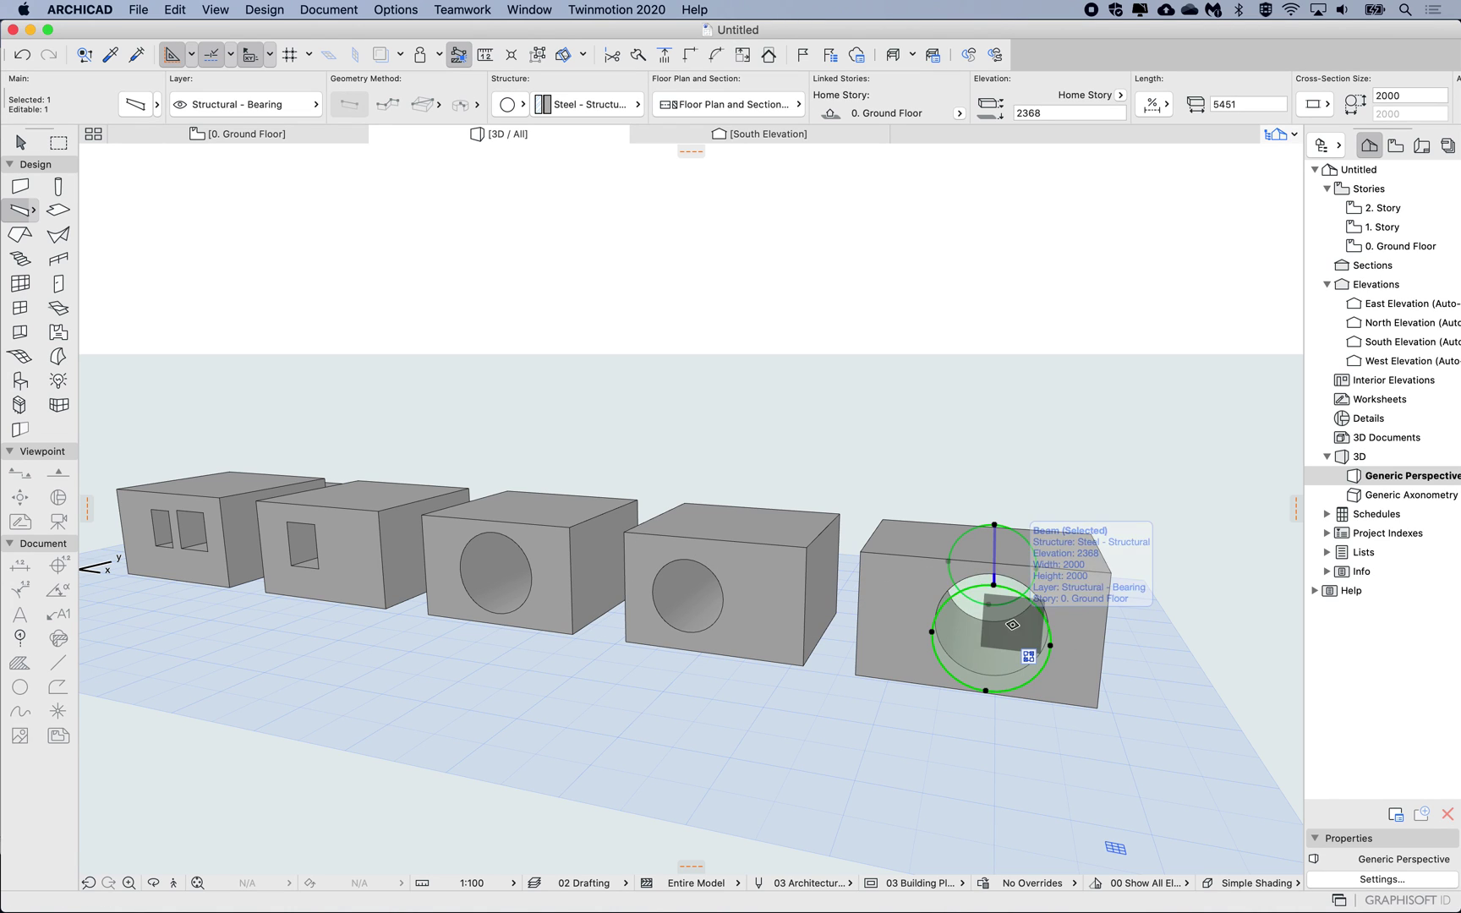
scroll(981, 617, up, 5)
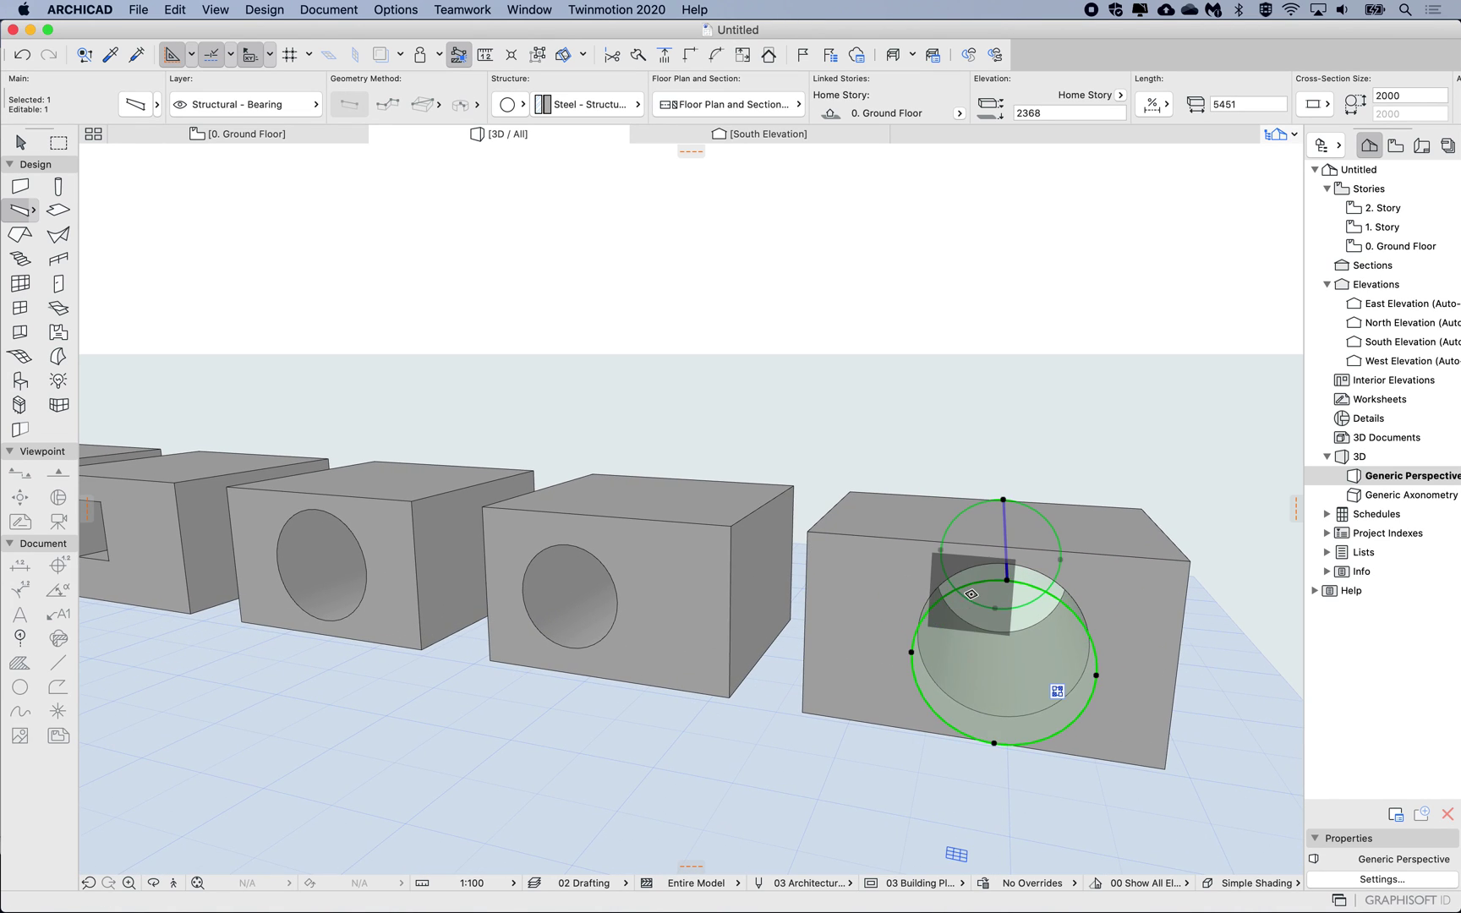
middle_drag(977, 616, 970, 627)
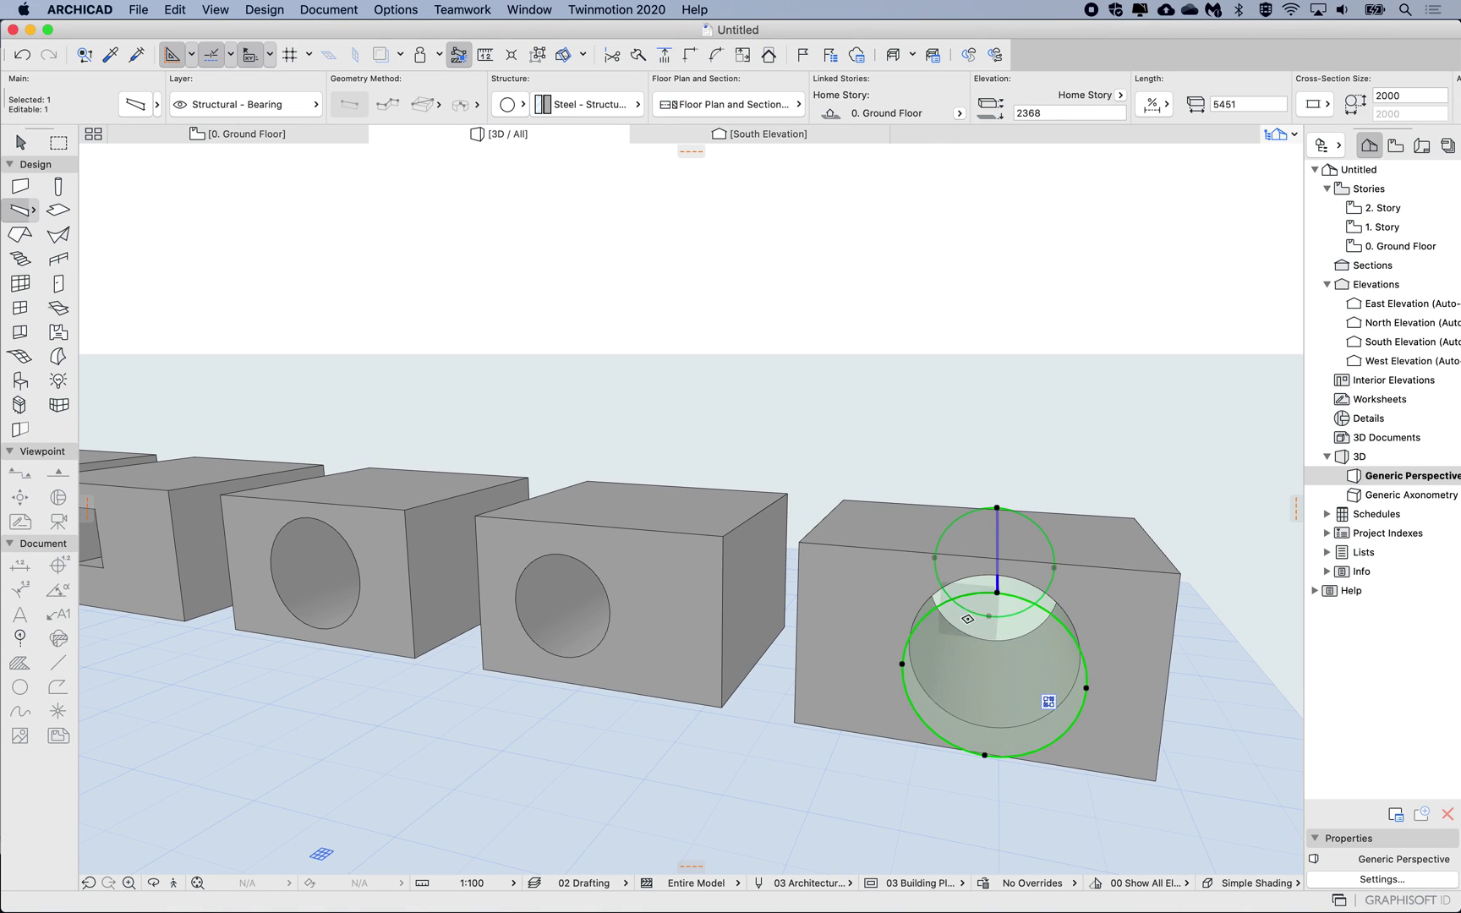
click(893, 545)
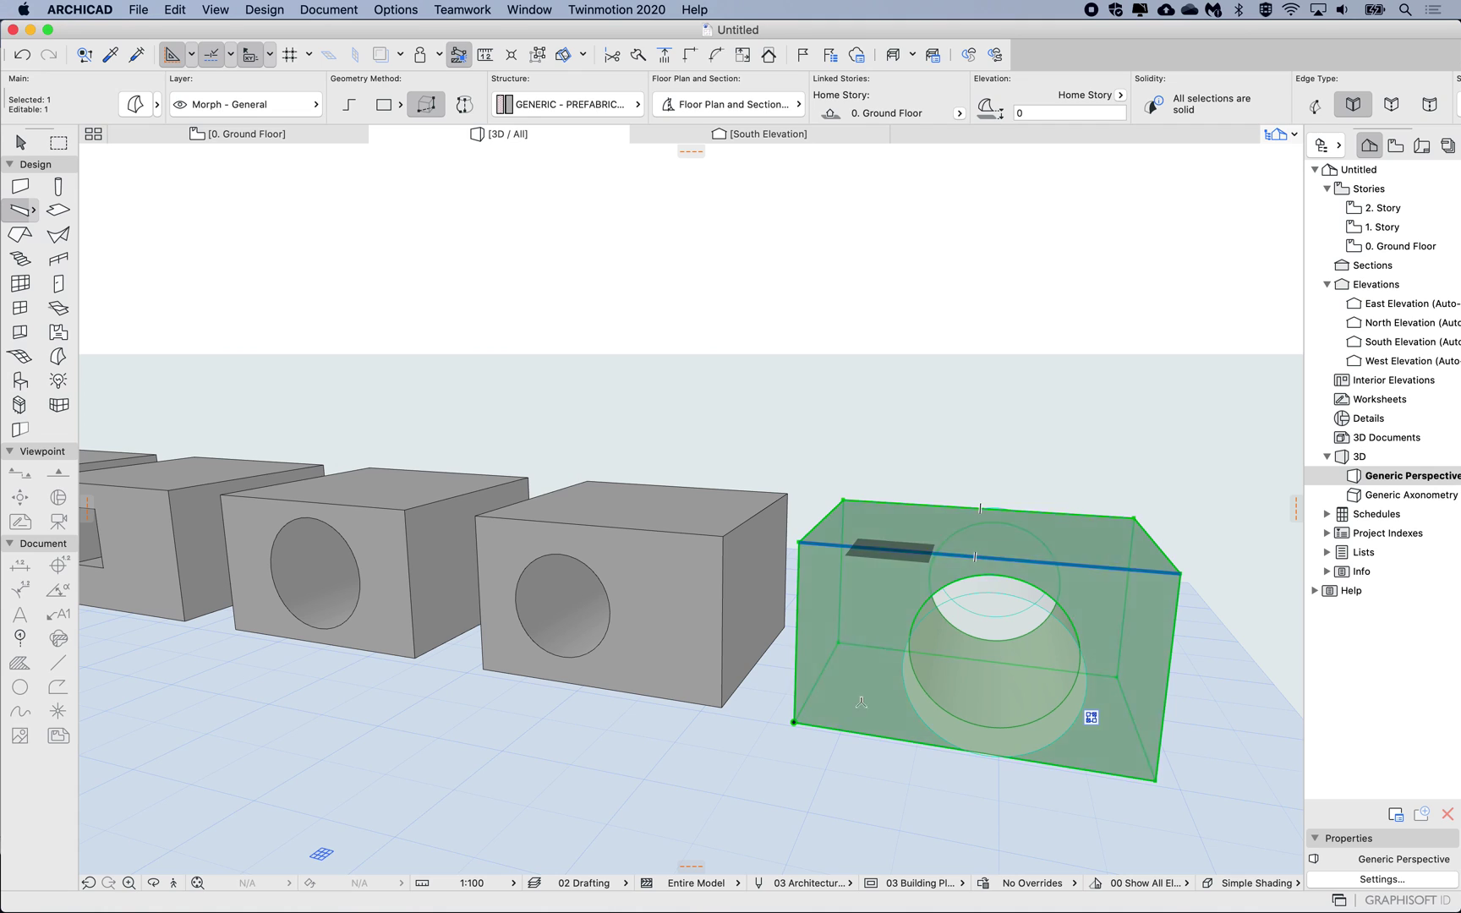
key(Escape)
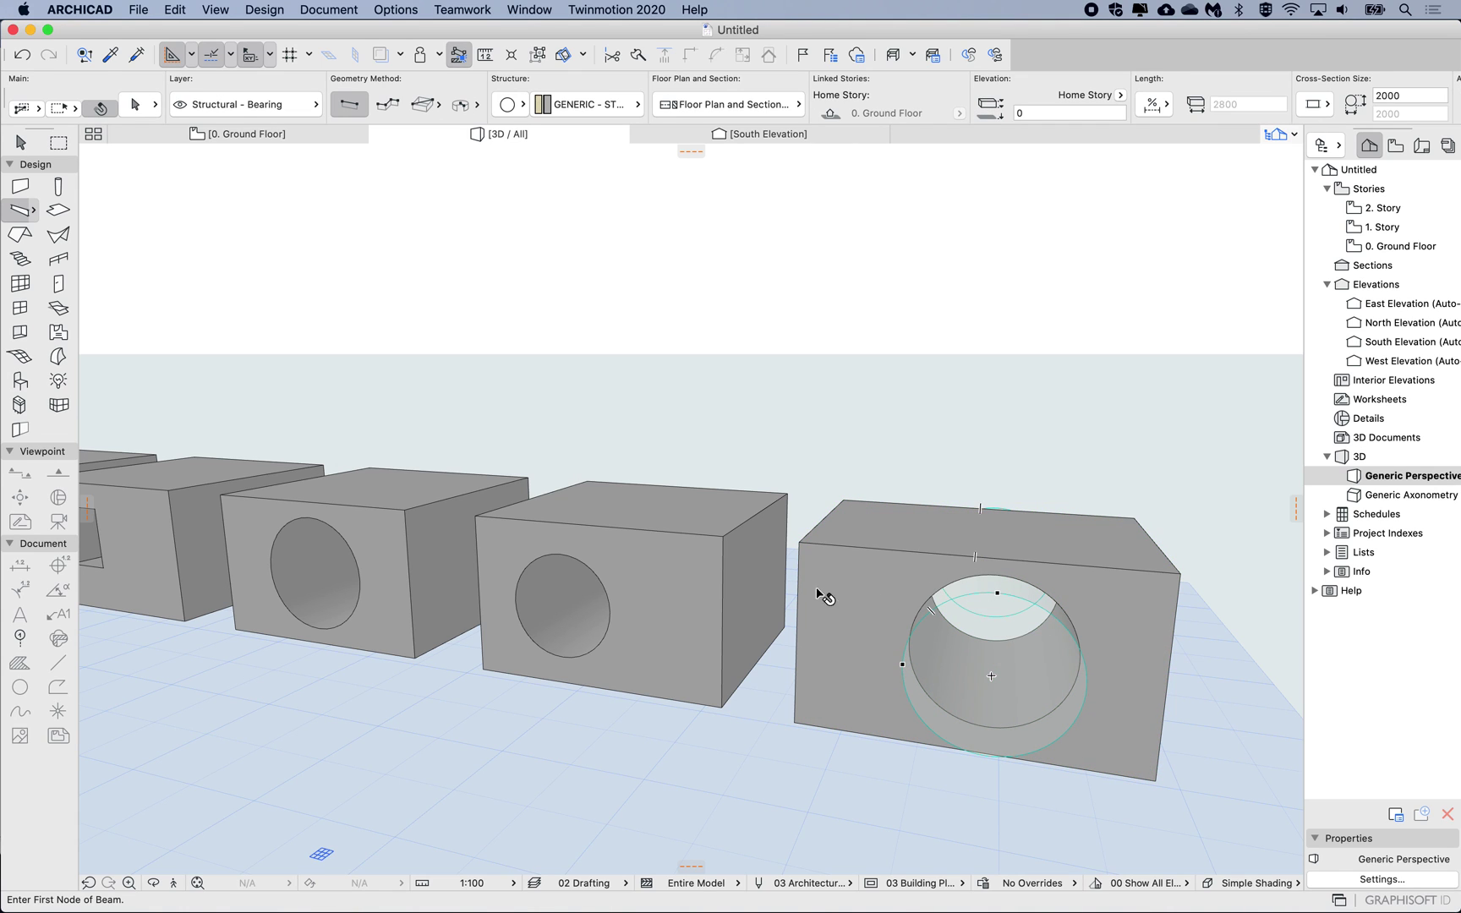
shift+click(1001, 638)
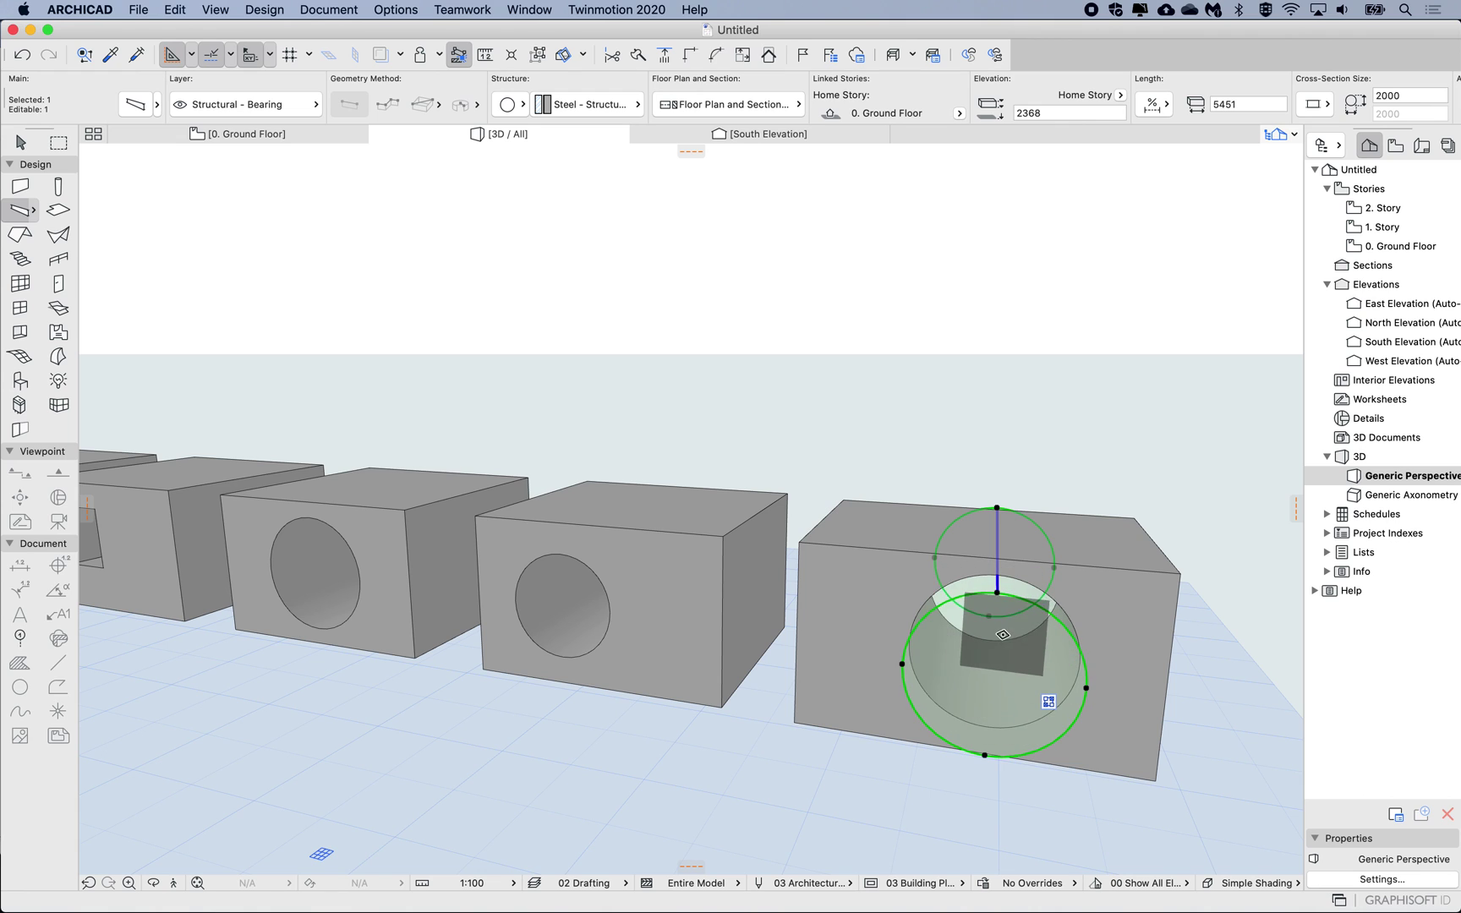
key(Escape)
shift+scroll(710, 414, down, 5)
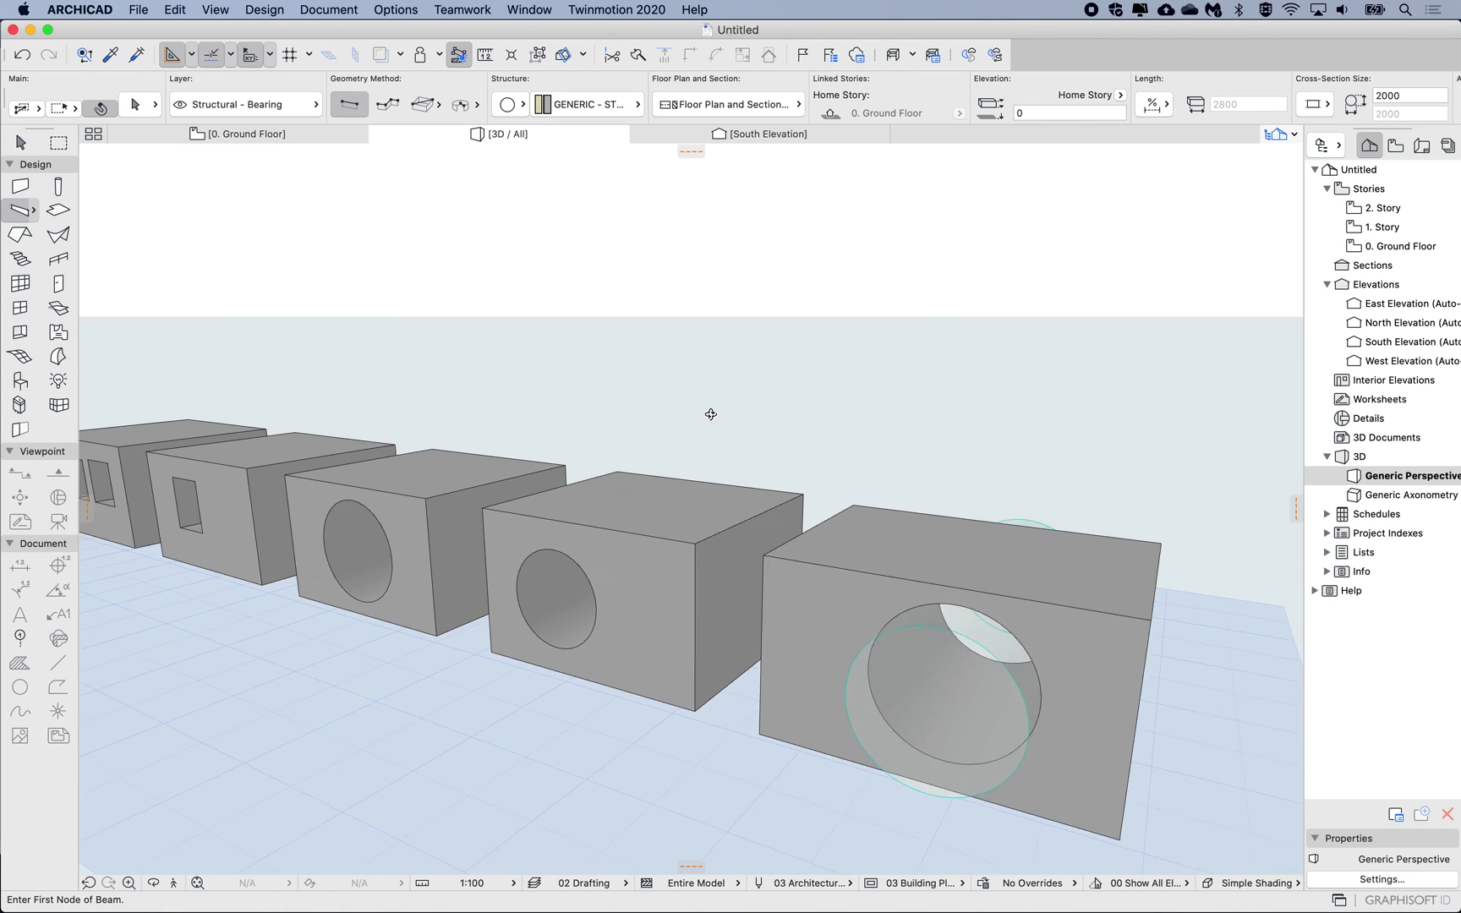
scroll(711, 414, left, 4)
scroll(711, 415, right, 2)
shift+scroll(710, 413, down, 2)
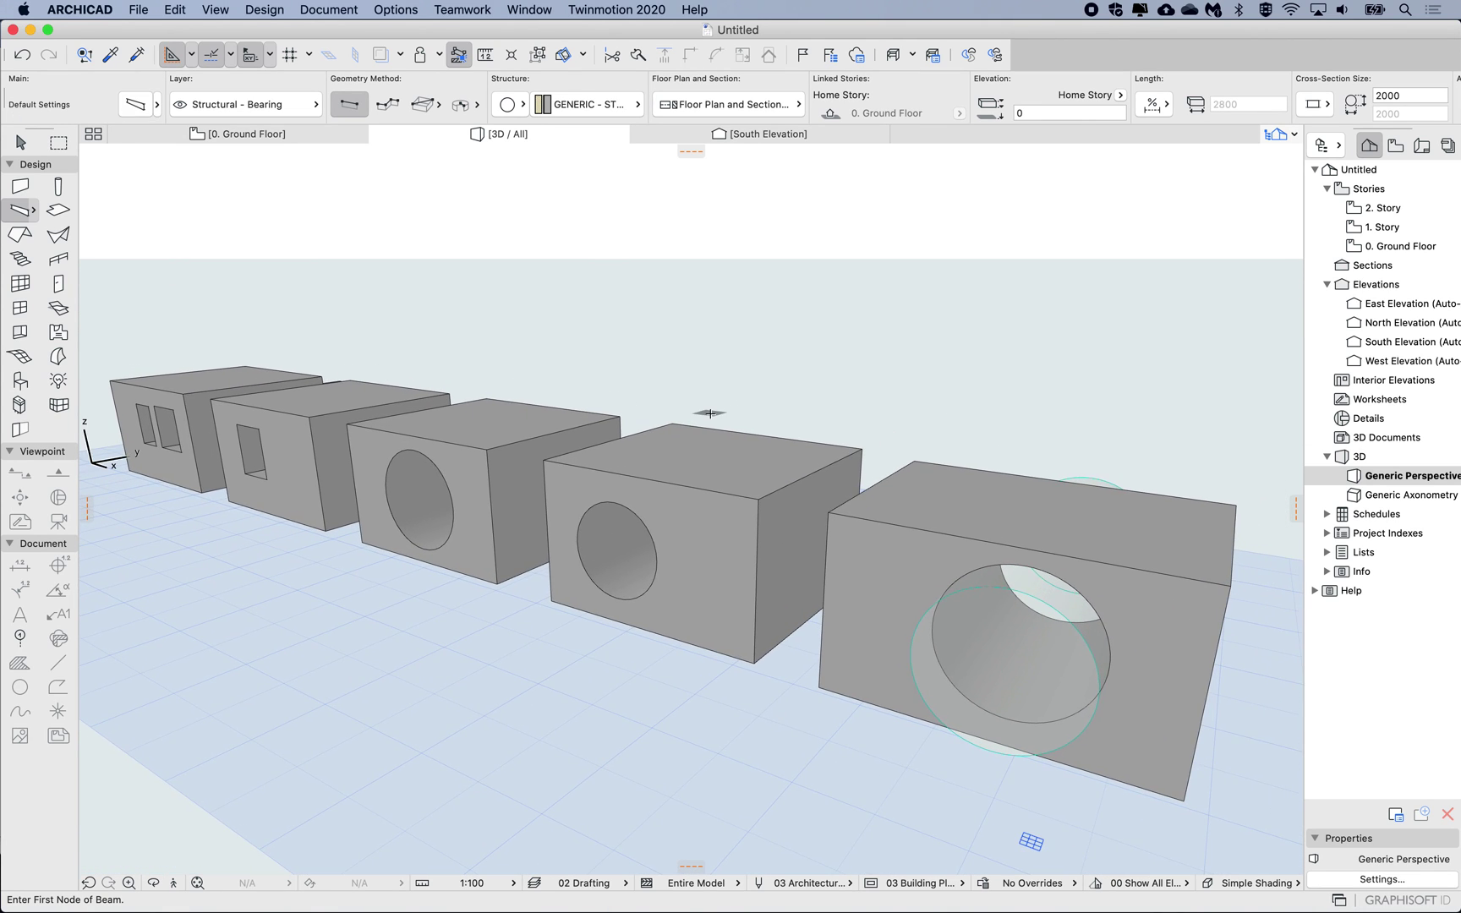